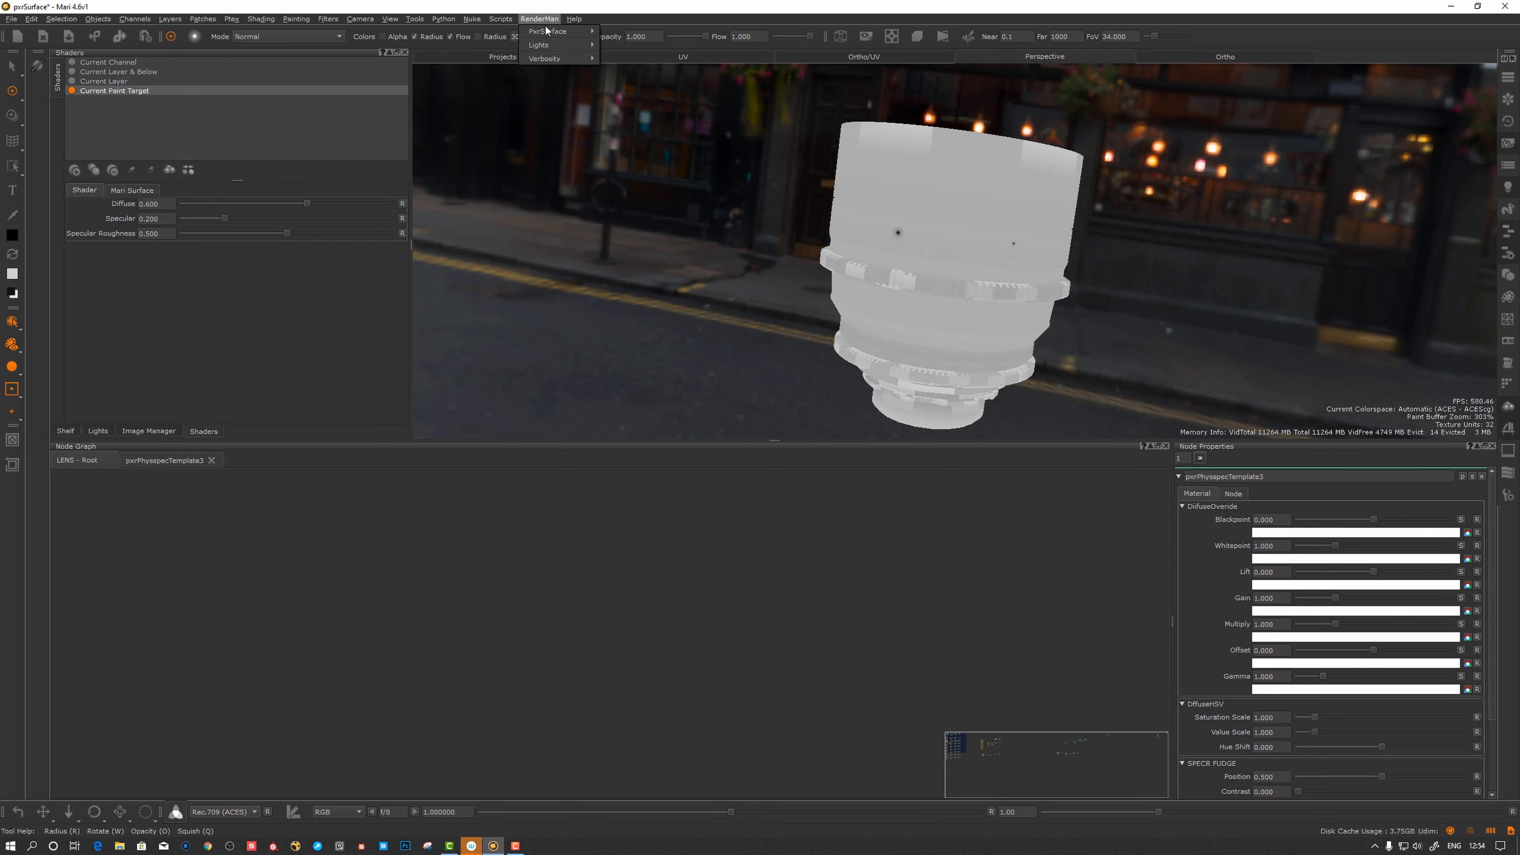
- Create a RenderMan PxrSurface shader and set its primary specular Fresnel mode to Physical
mouse_move(547, 31)
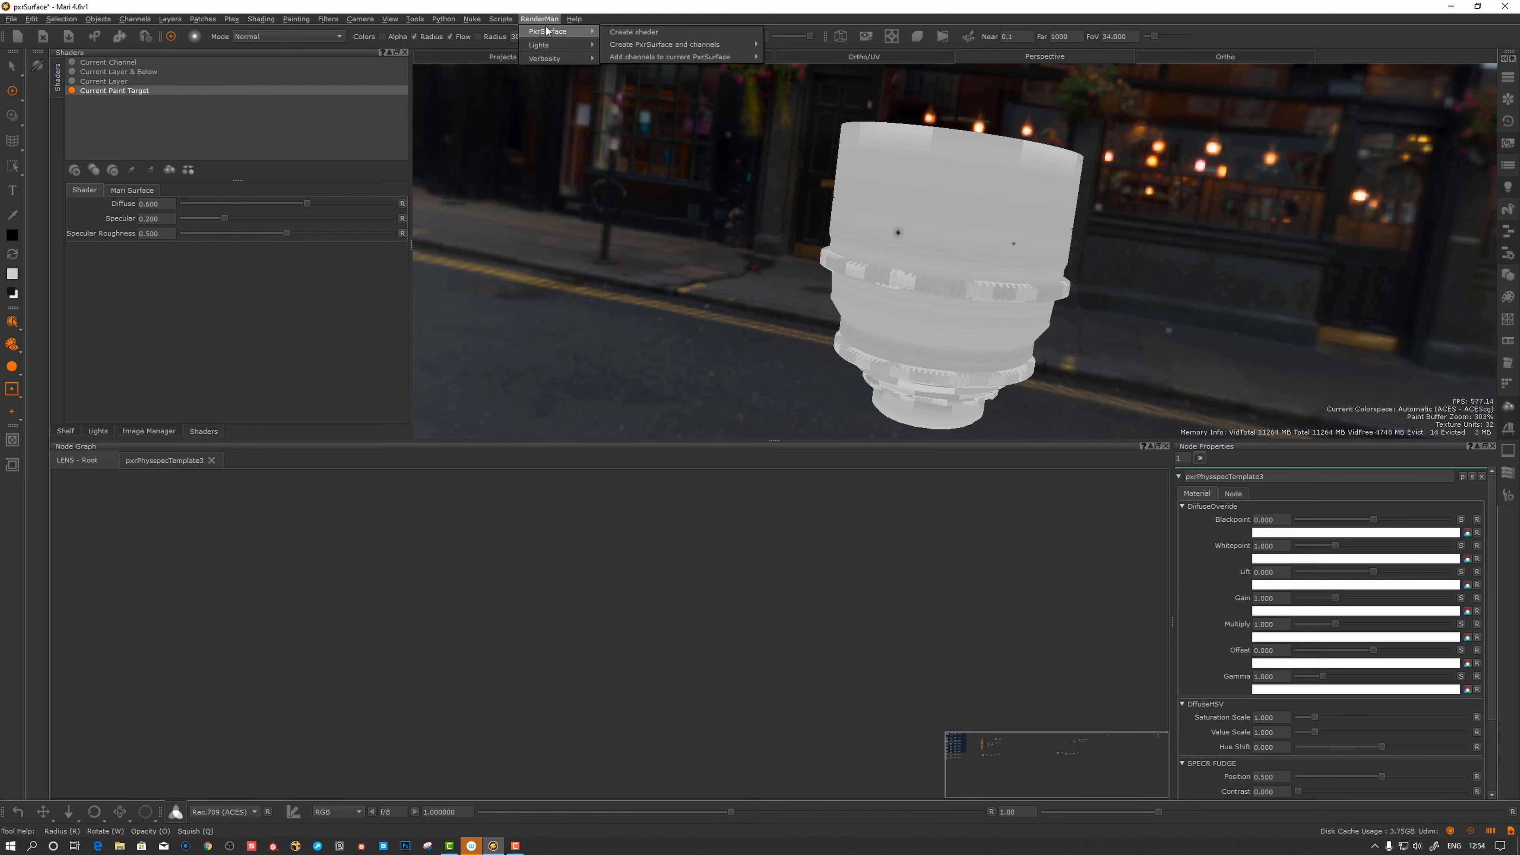
left_click(638, 36)
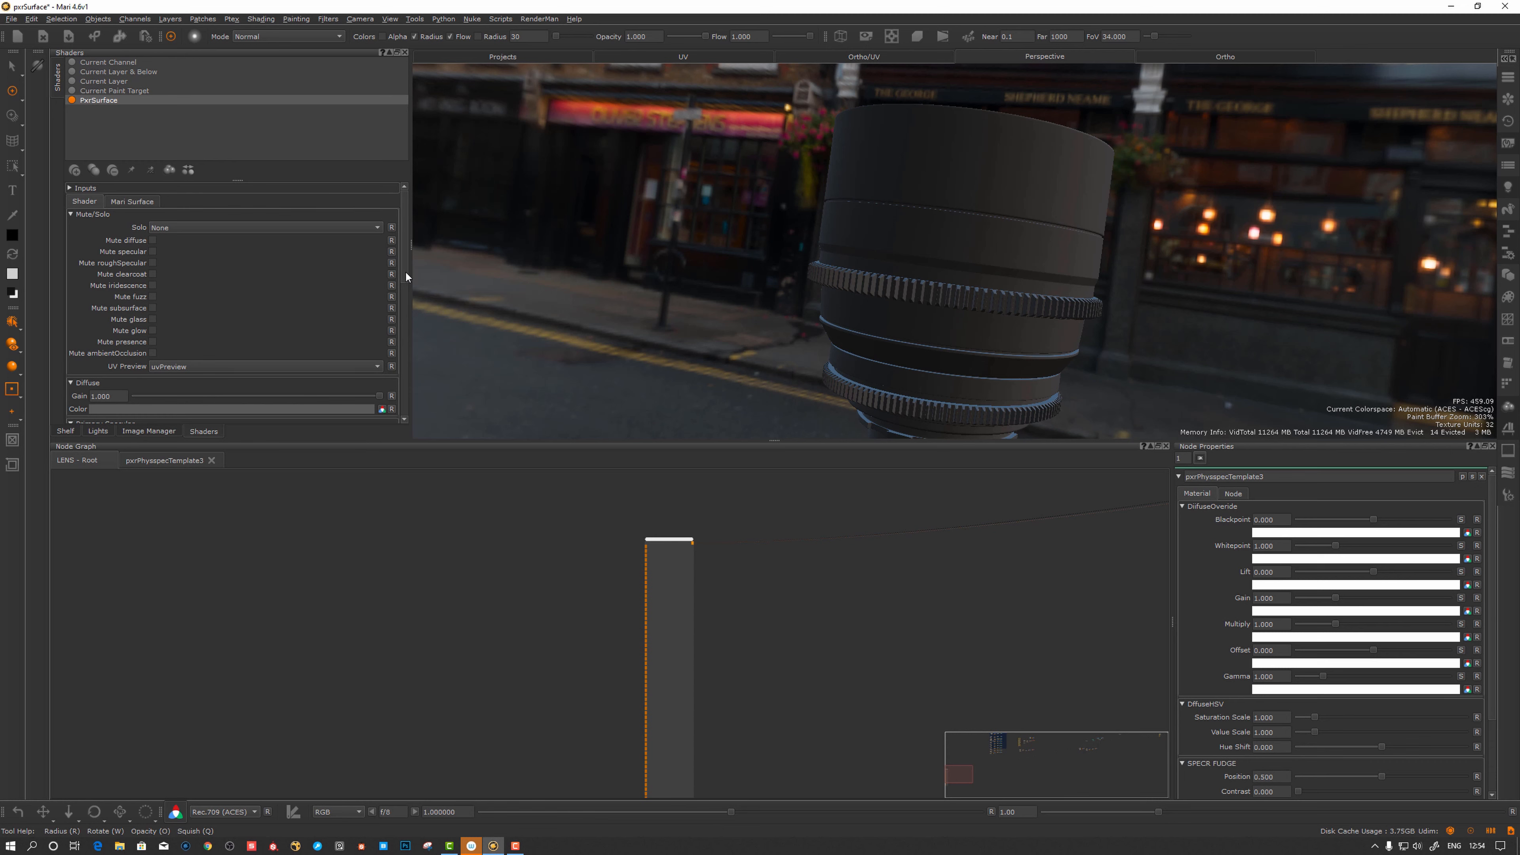
scroll(405, 271, "down", 4)
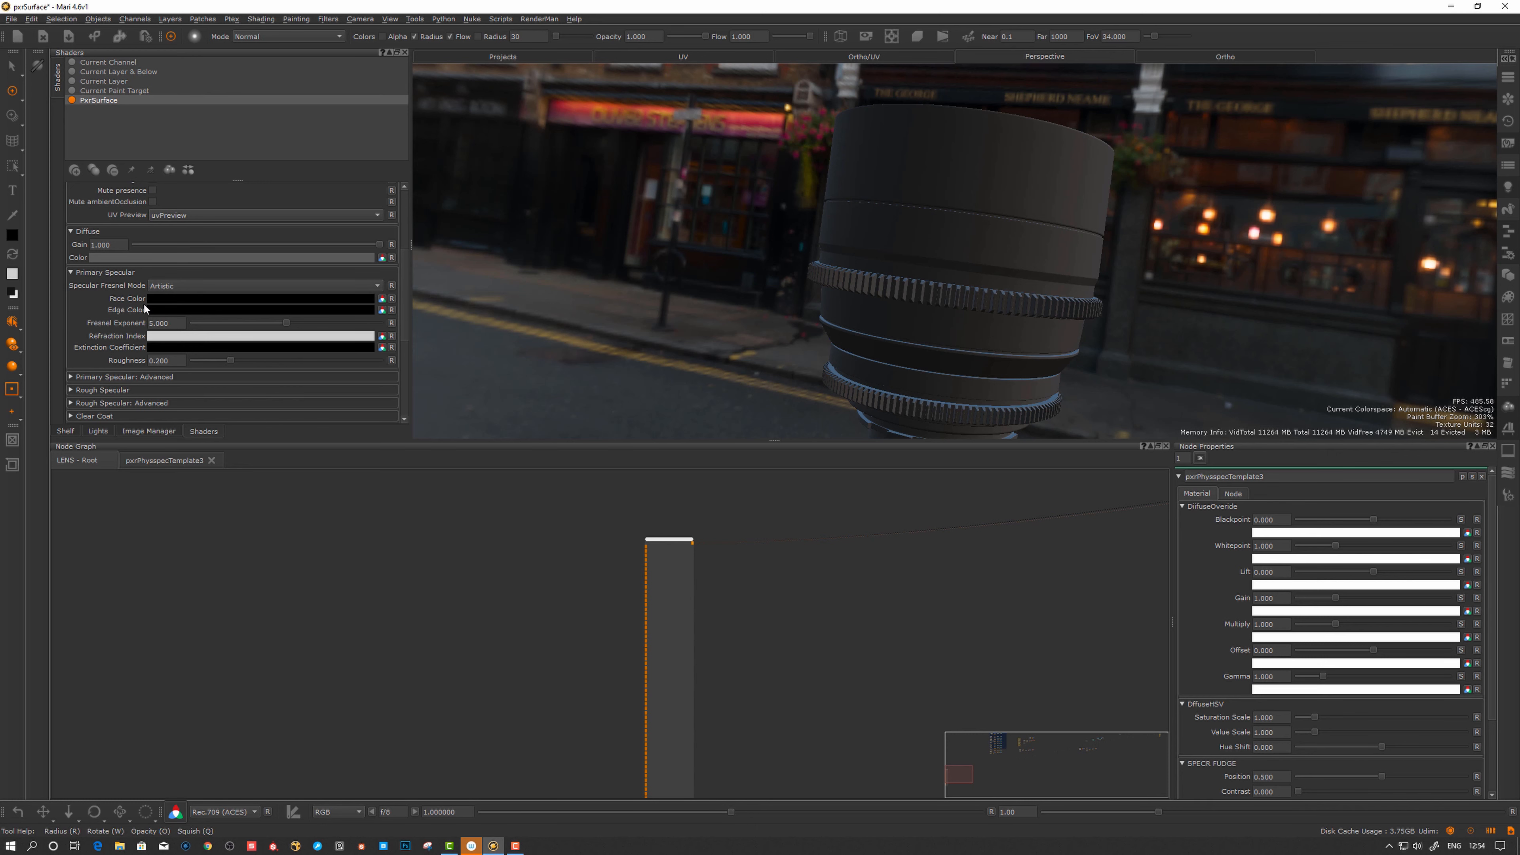
scroll(167, 307, "up", 1)
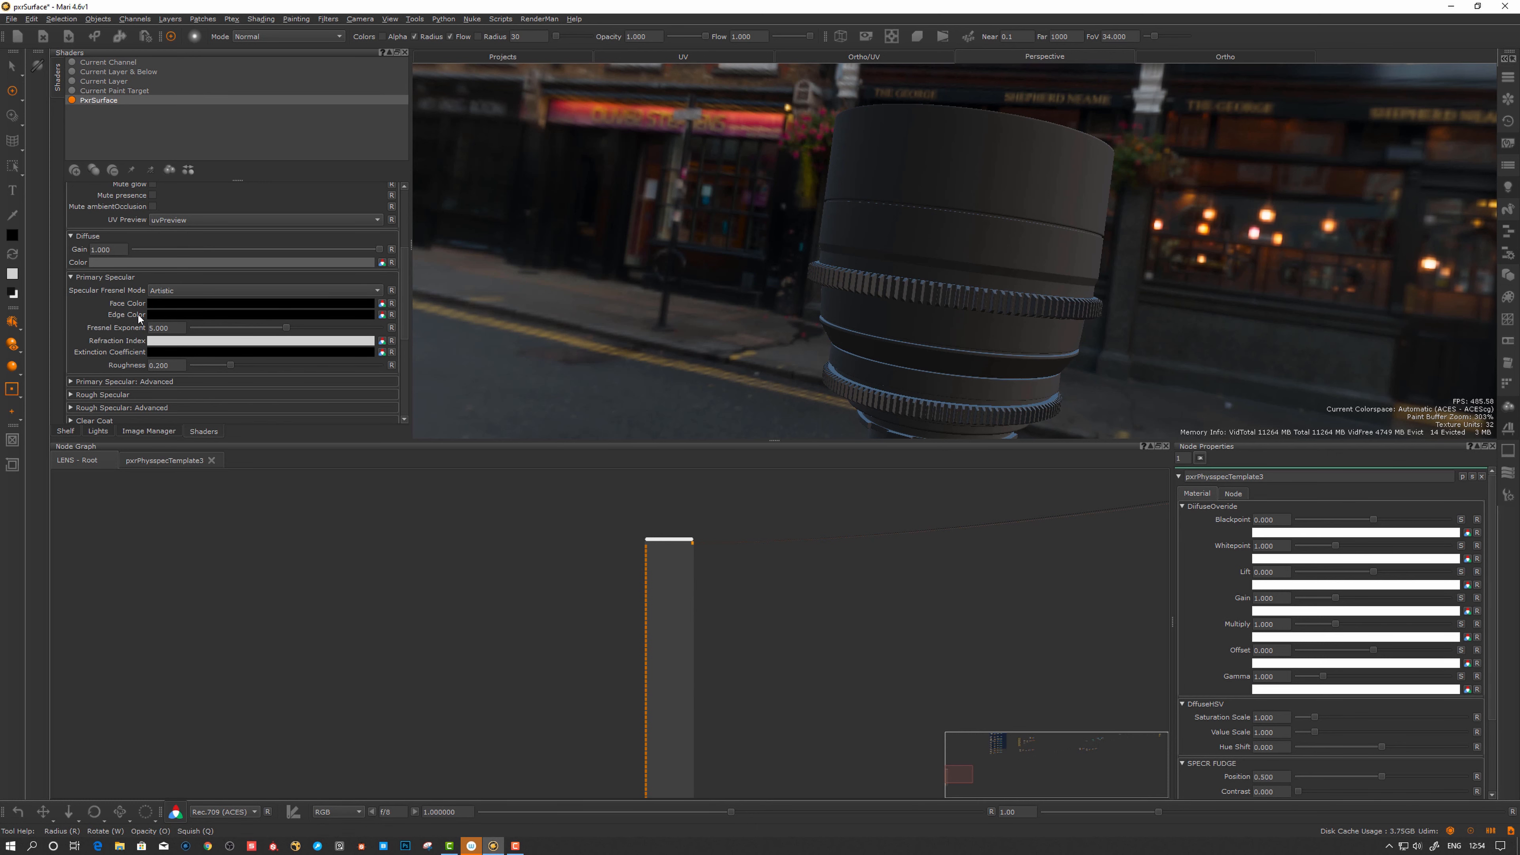
left_click(189, 290)
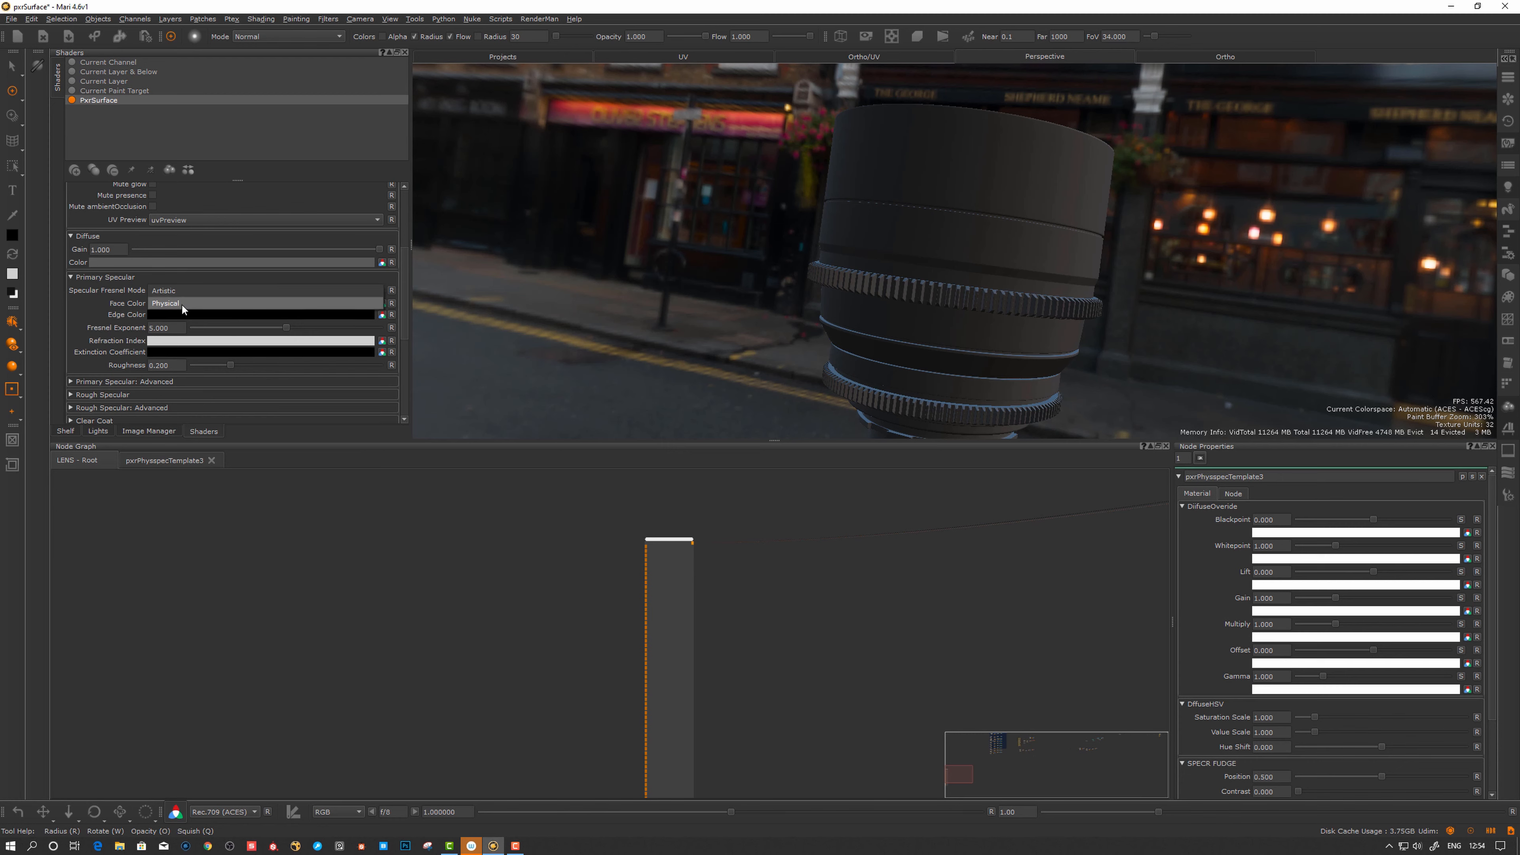
left_click(183, 302)
left_click_drag(796, 279, 772, 282, "alt")
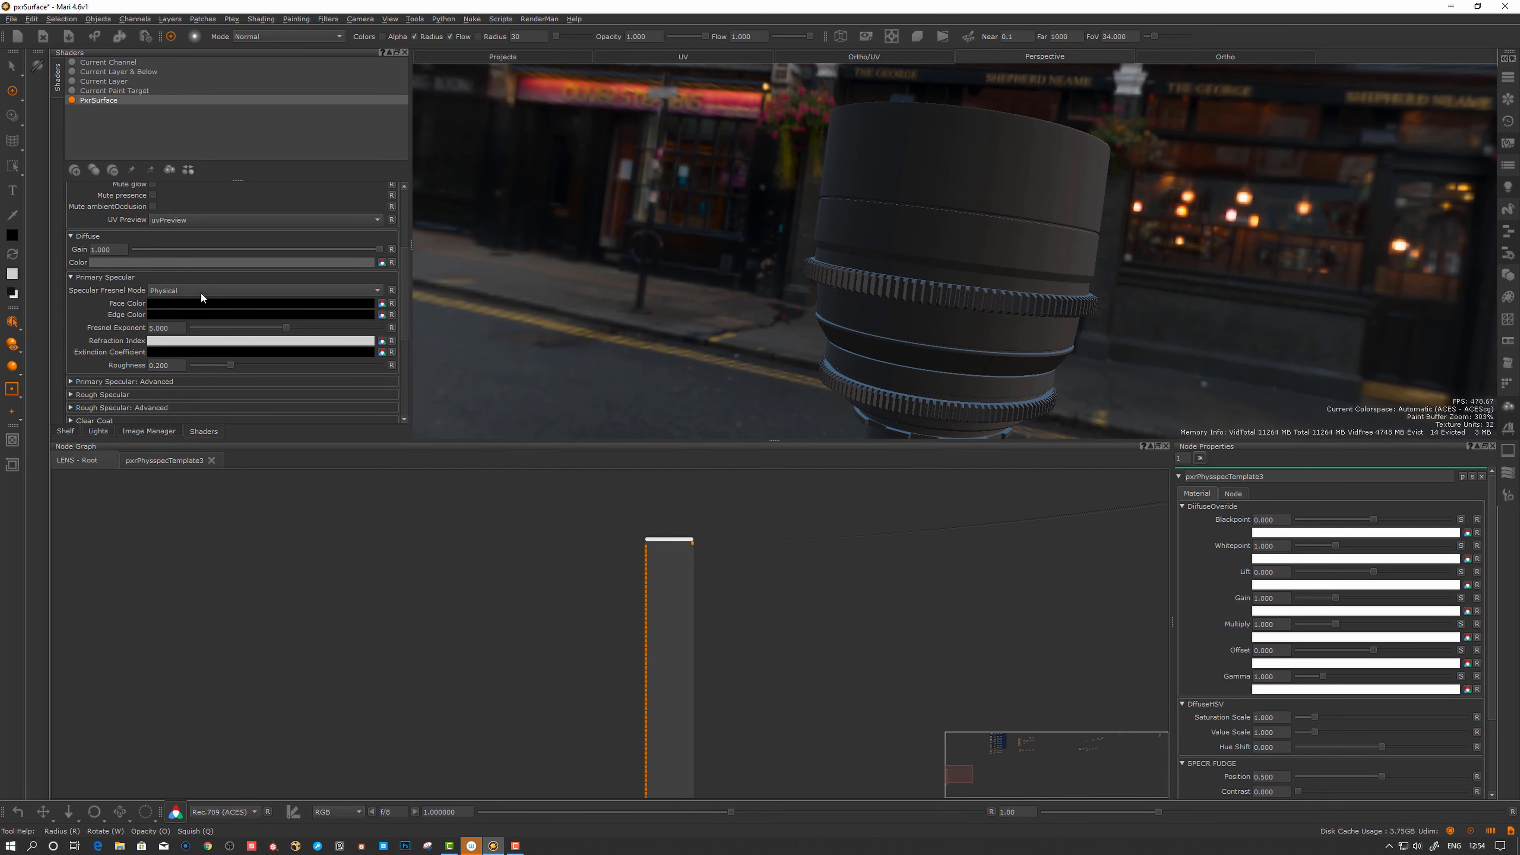
- Set the primary specular Edge Color to full white, with R, G and B at 1.000
left_click(164, 316)
left_click_drag(661, 381, 883, 395)
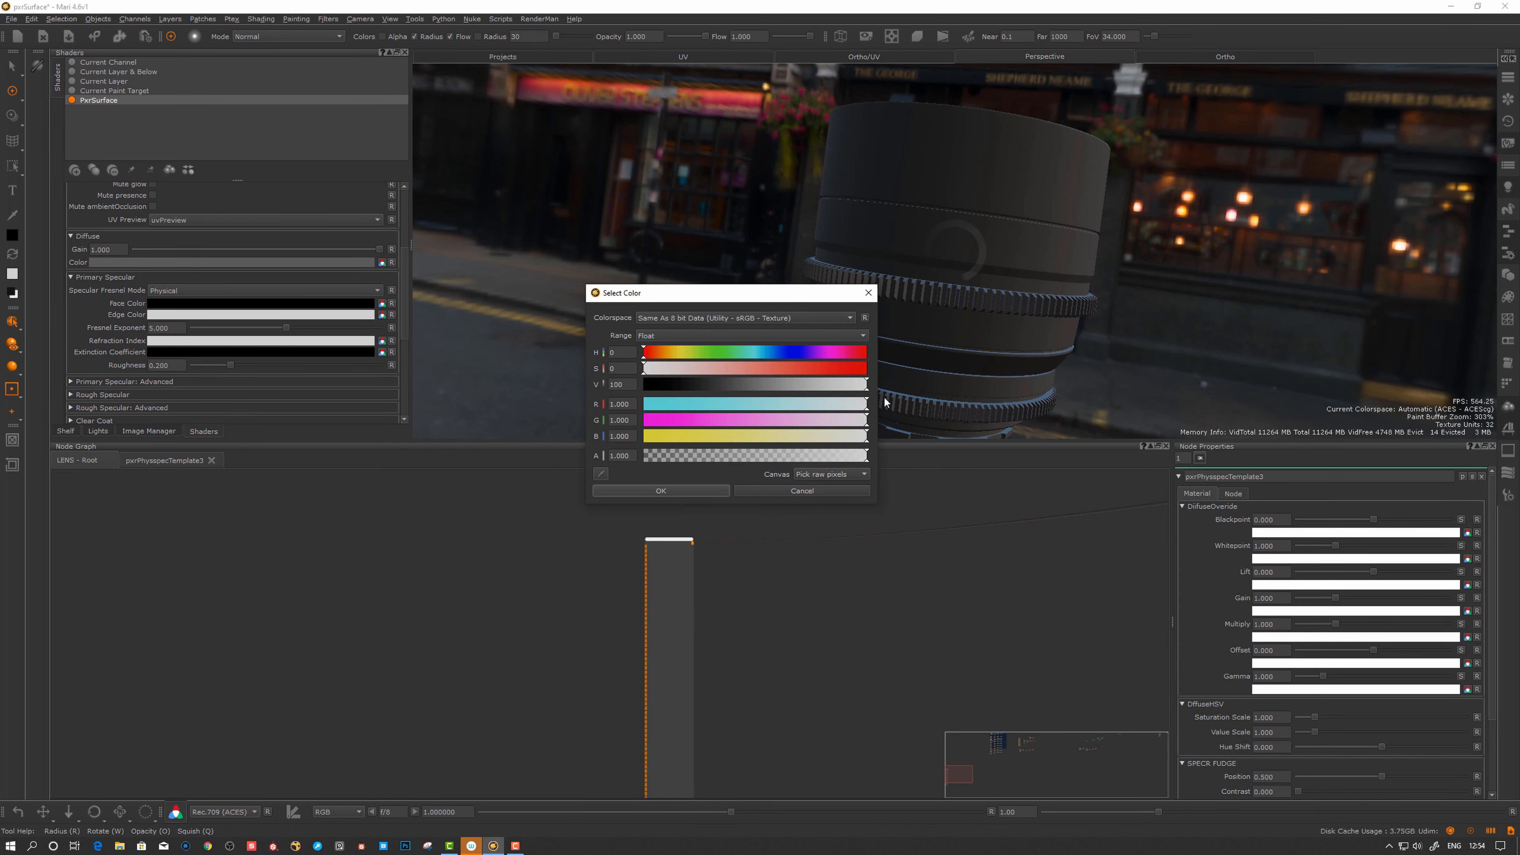
left_click(673, 490)
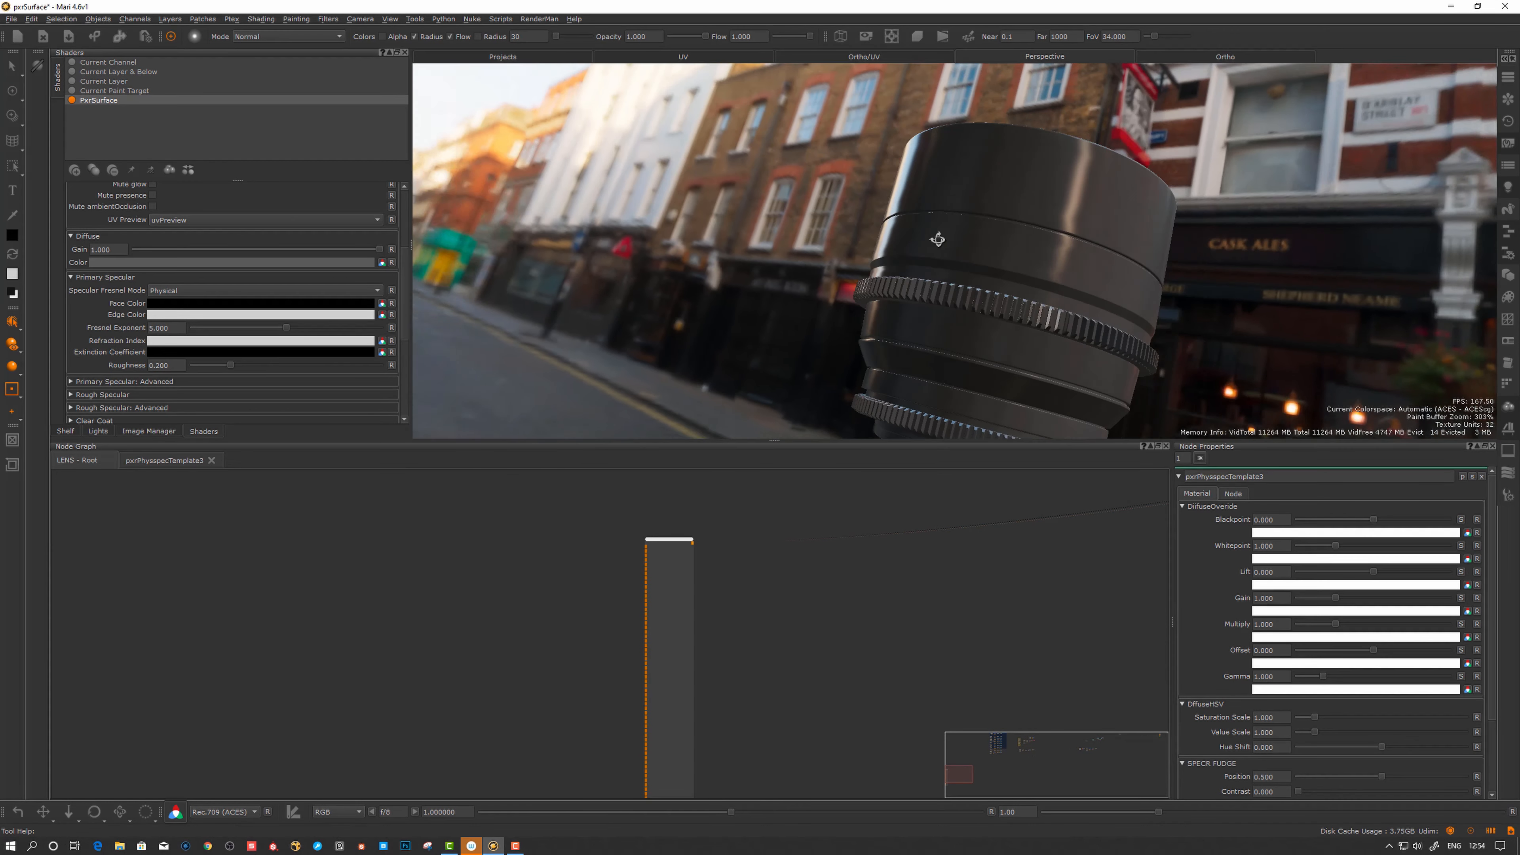
middle_click_drag(936, 239, 736, 332)
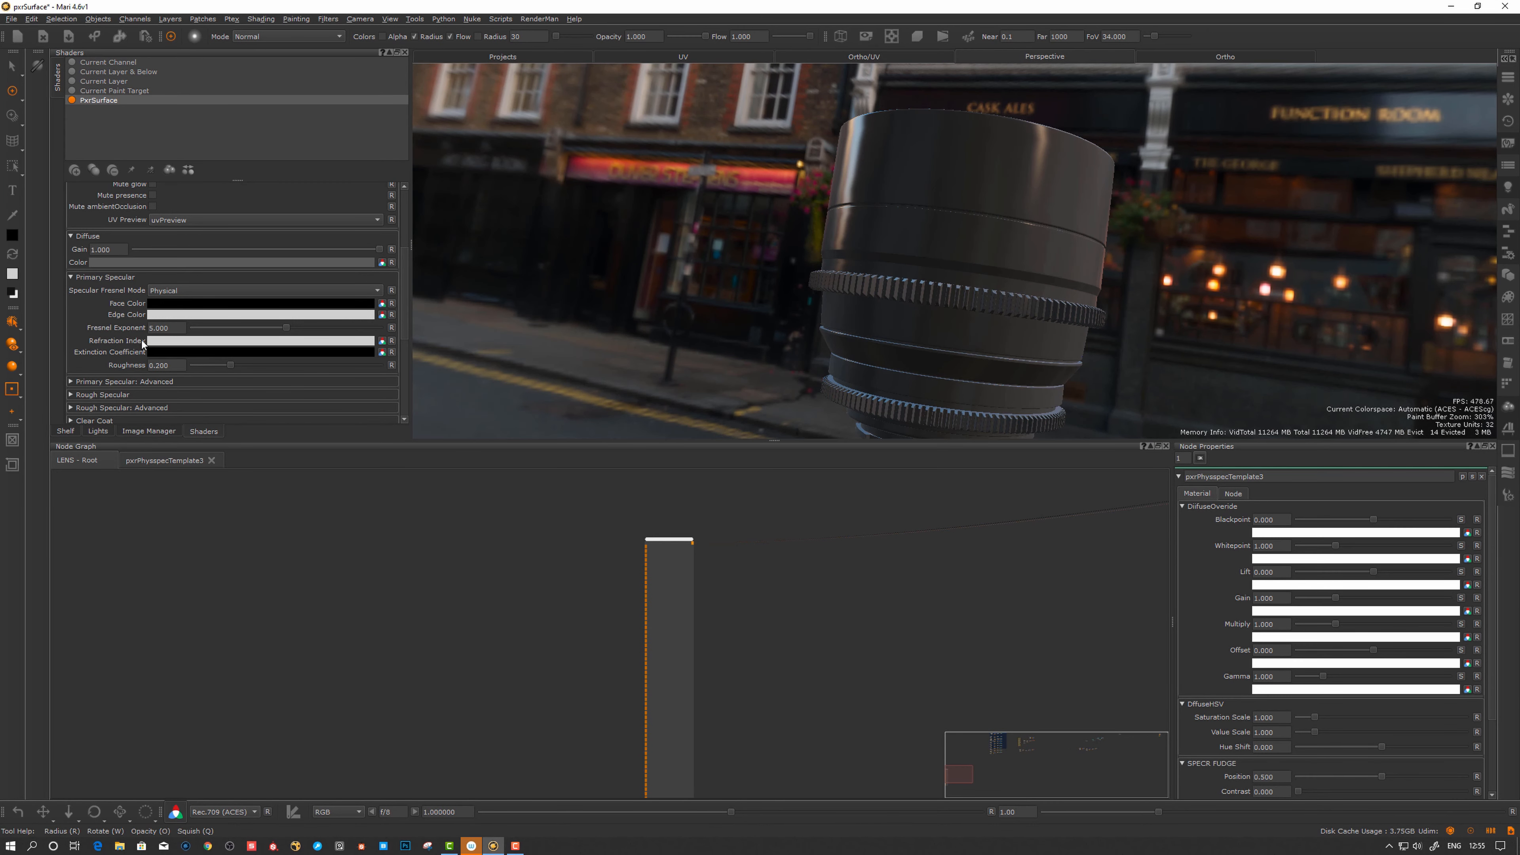
- Switch the Refraction Index colour to the ACES - ACEScg colorspace, accept it, and check the reflections on the lens
left_click(165, 341)
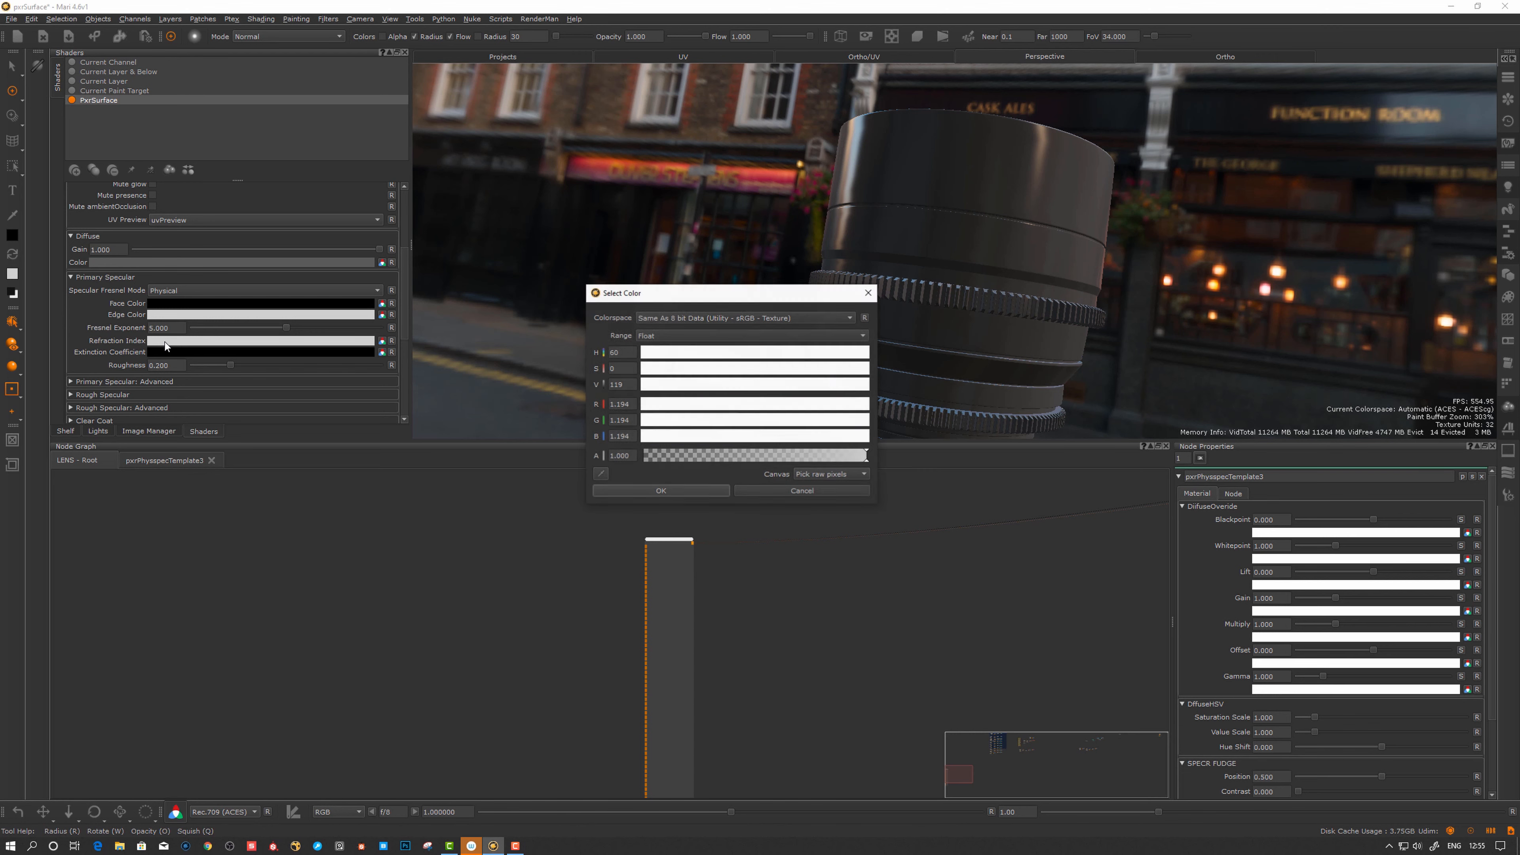
left_click(766, 316)
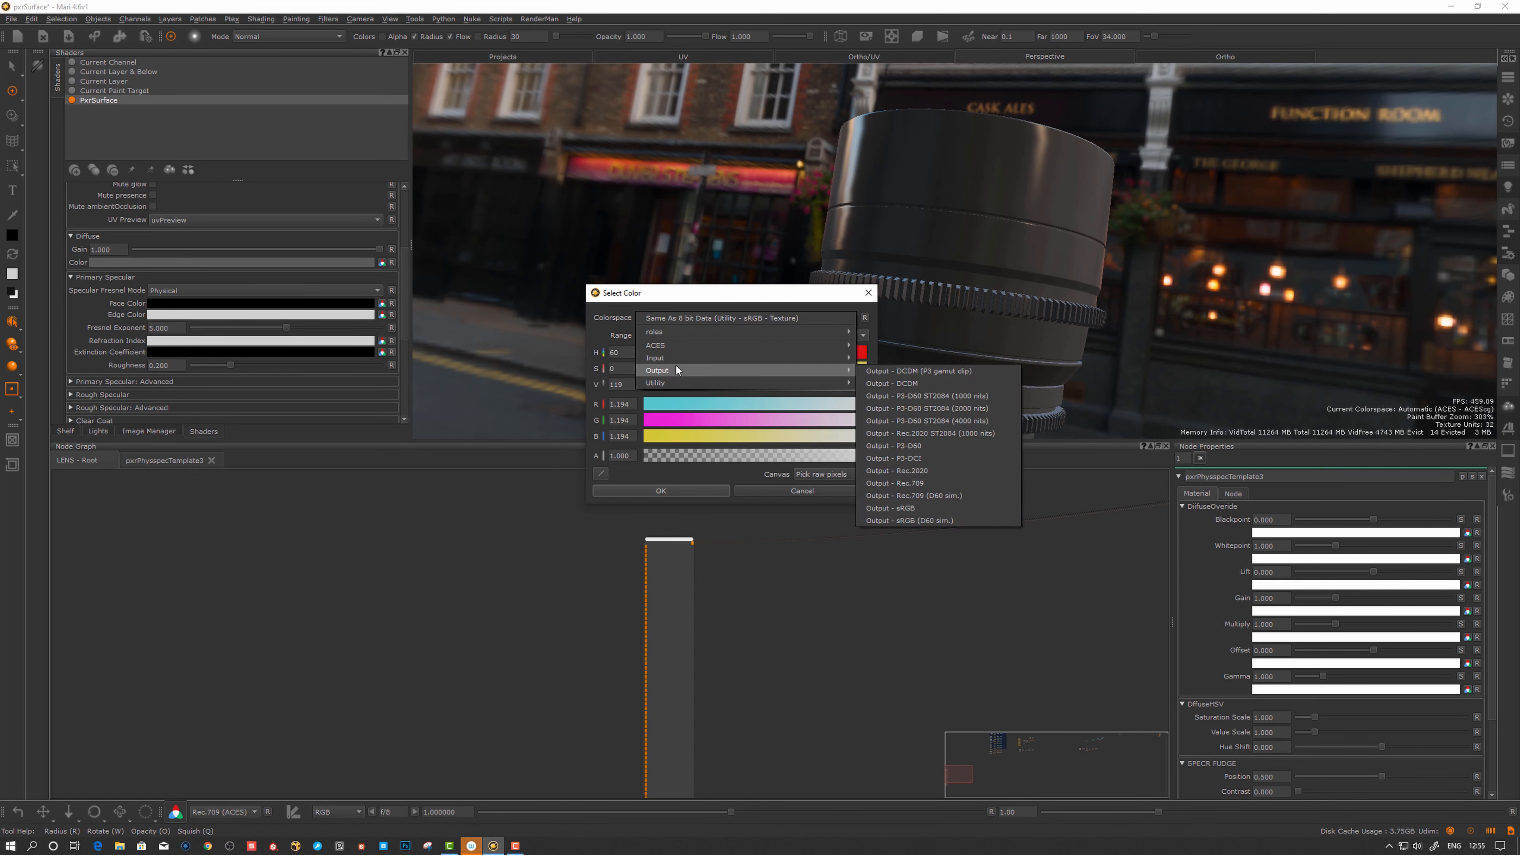
mouse_move(675, 346)
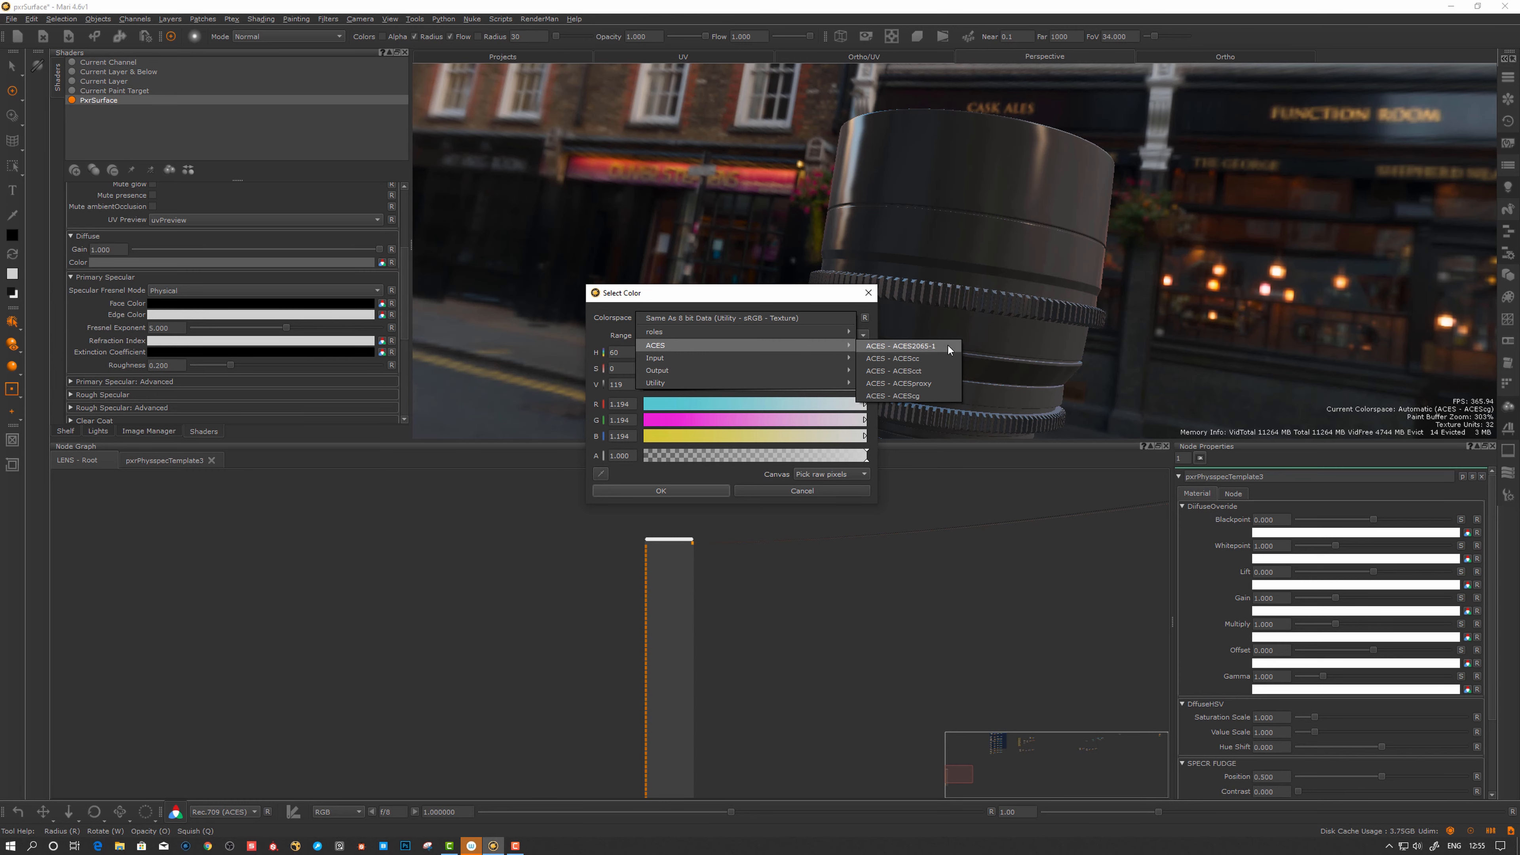
left_click(892, 395)
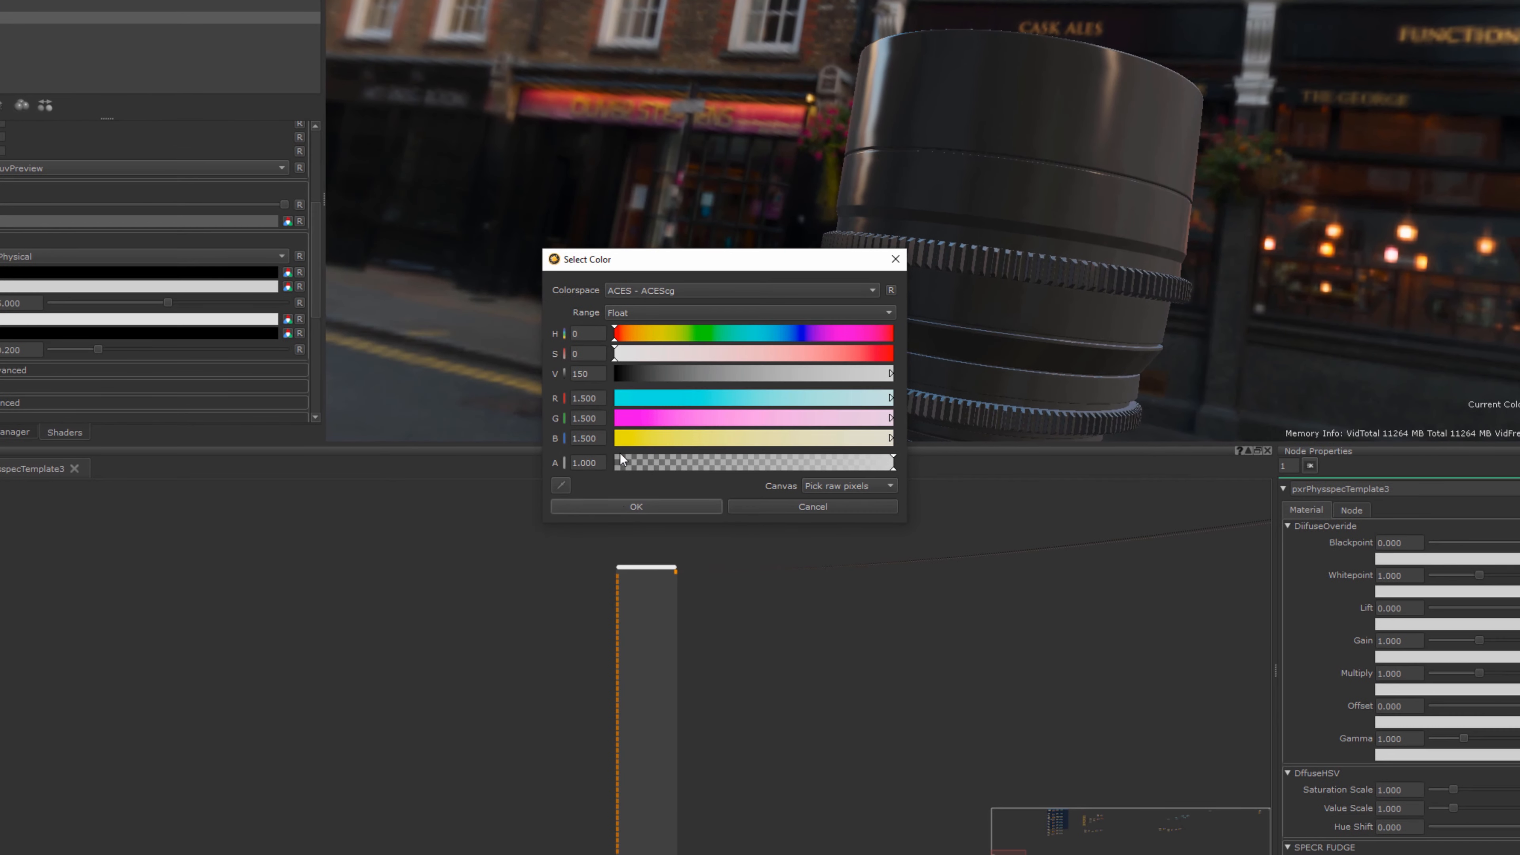
left_click(636, 506)
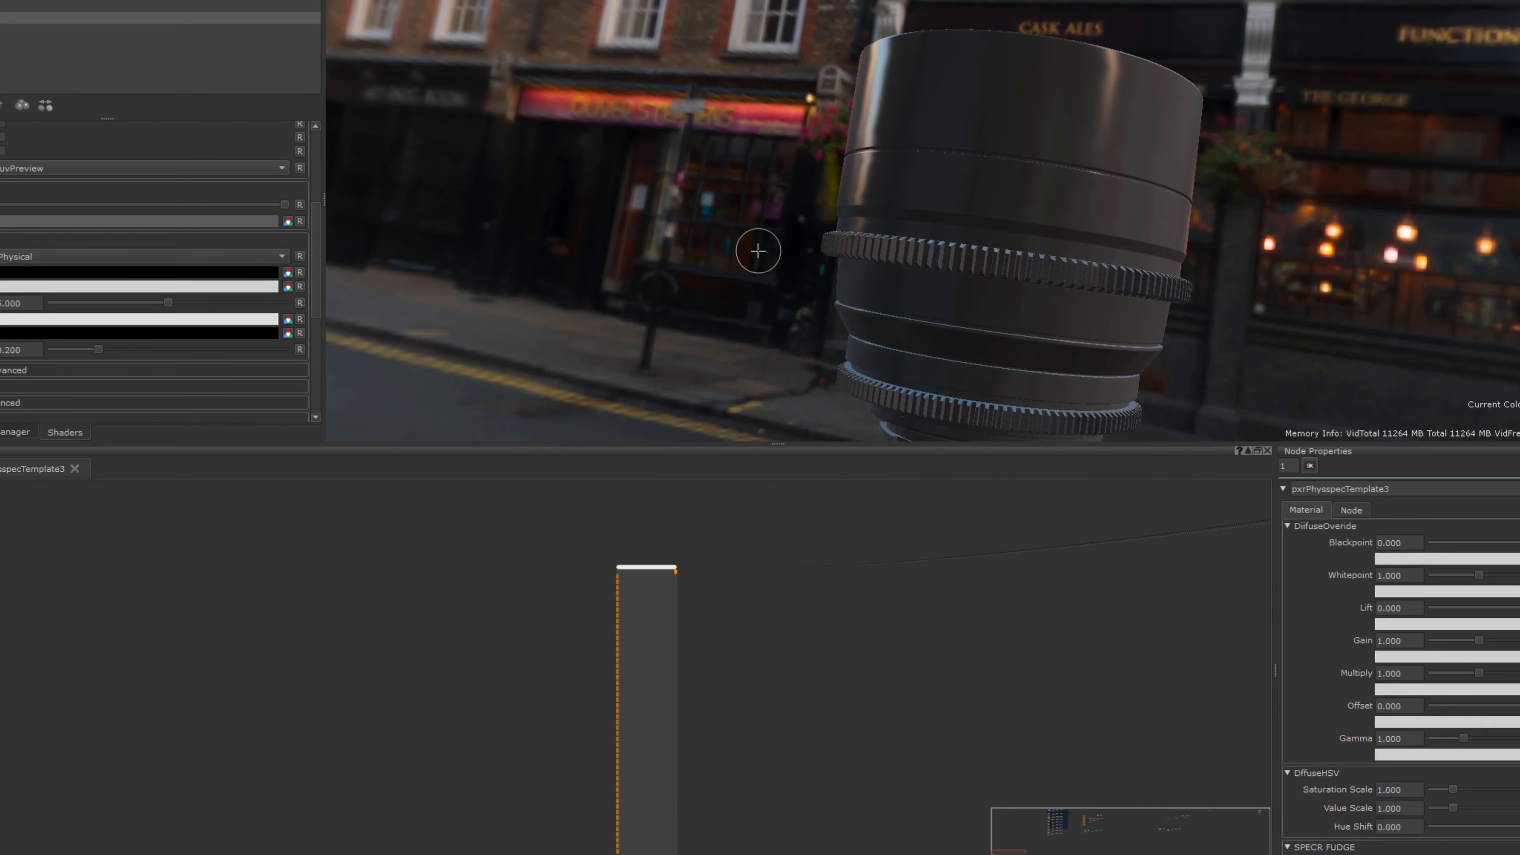
left_click_drag(620, 267, 639, 290, "alt")
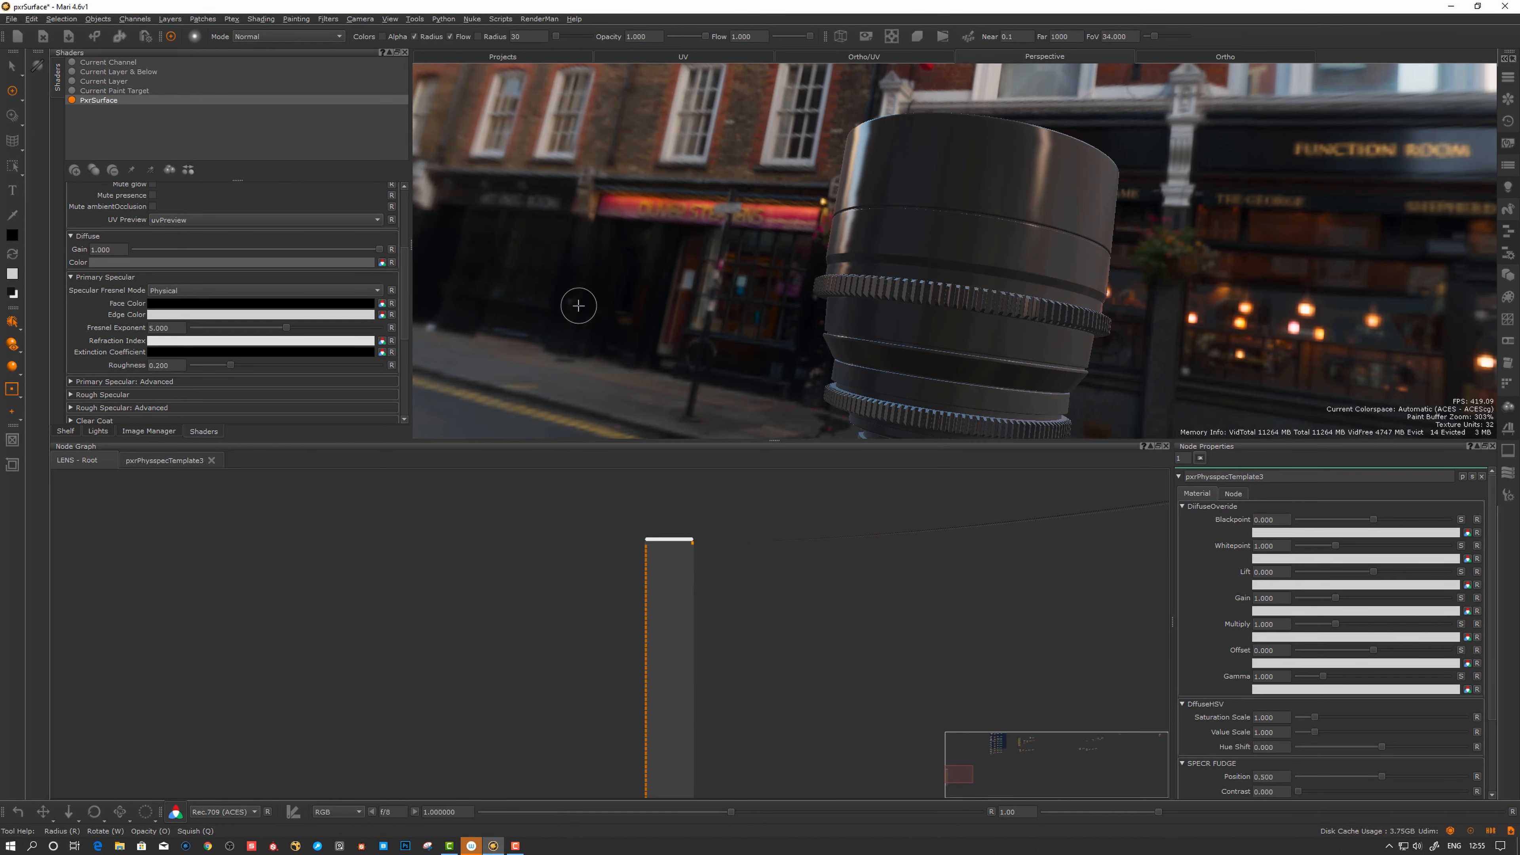
middle_click_drag(576, 305, 618, 313, "alt")
left_click_drag(617, 313, 631, 315, "alt")
right_click_drag(631, 315, 622, 293, "alt")
left_click_drag(607, 275, 605, 307, "alt")
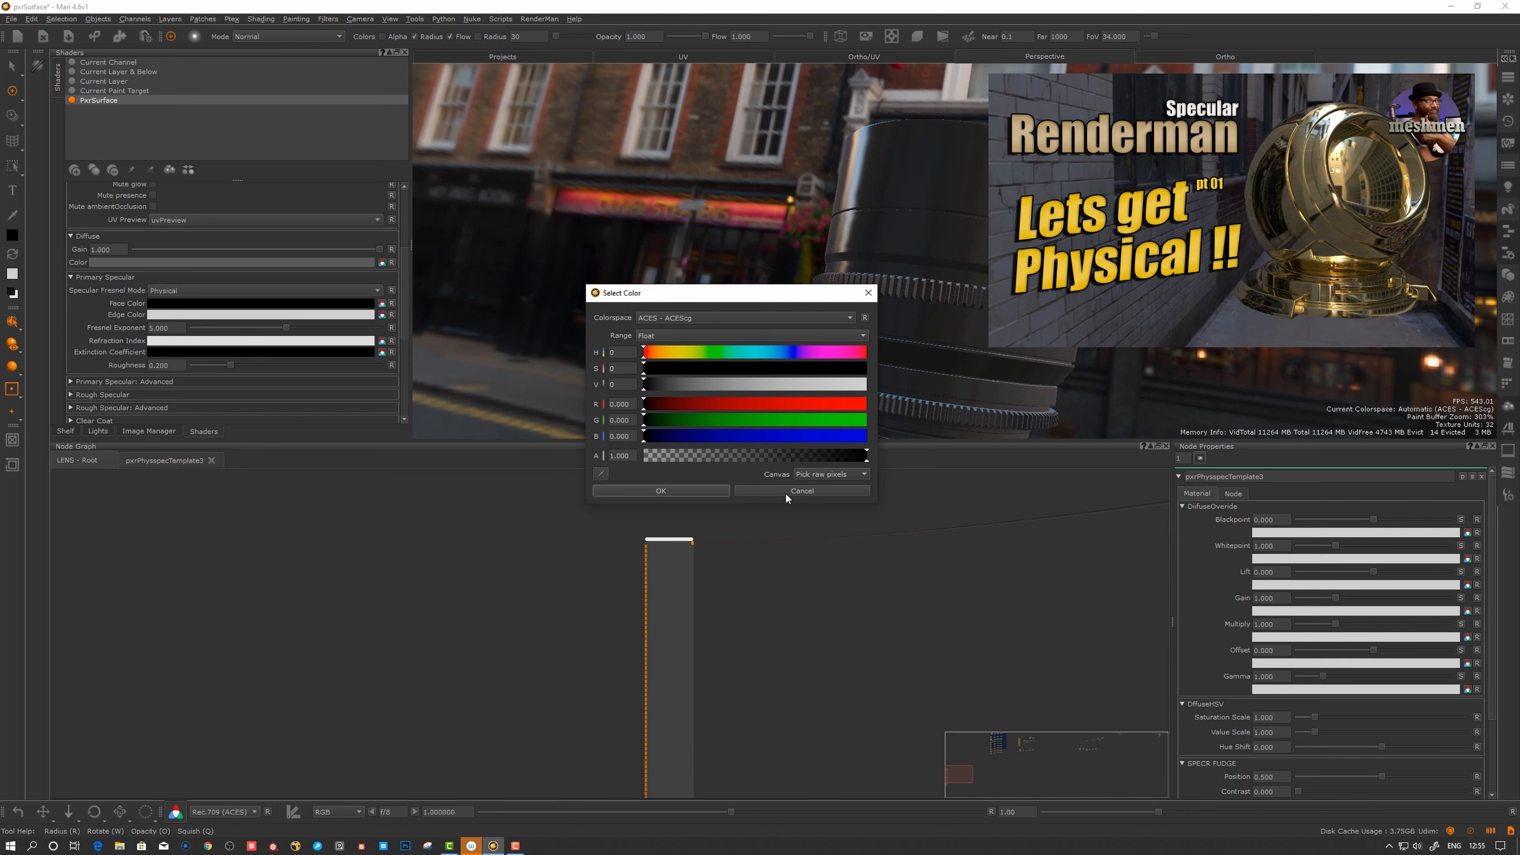
- Set the Extinction Coefficient colour to R 3, G 2 and B 3, and inspect the tinted metal on the lens
left_click_drag(766, 295, 756, 280)
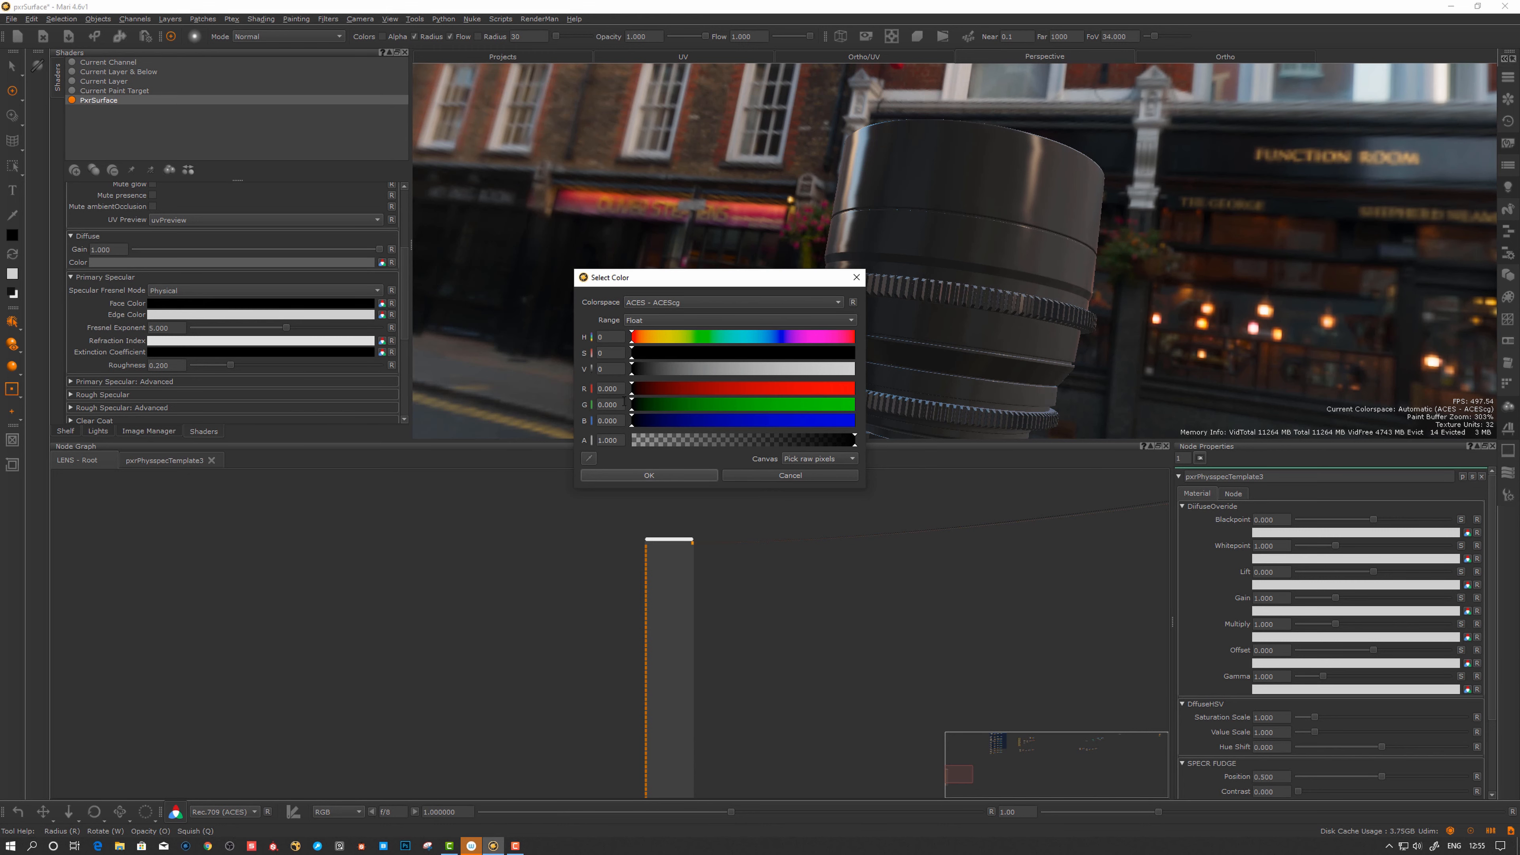
double_click(610, 388)
type("3")
double_click(611, 405)
type("2")
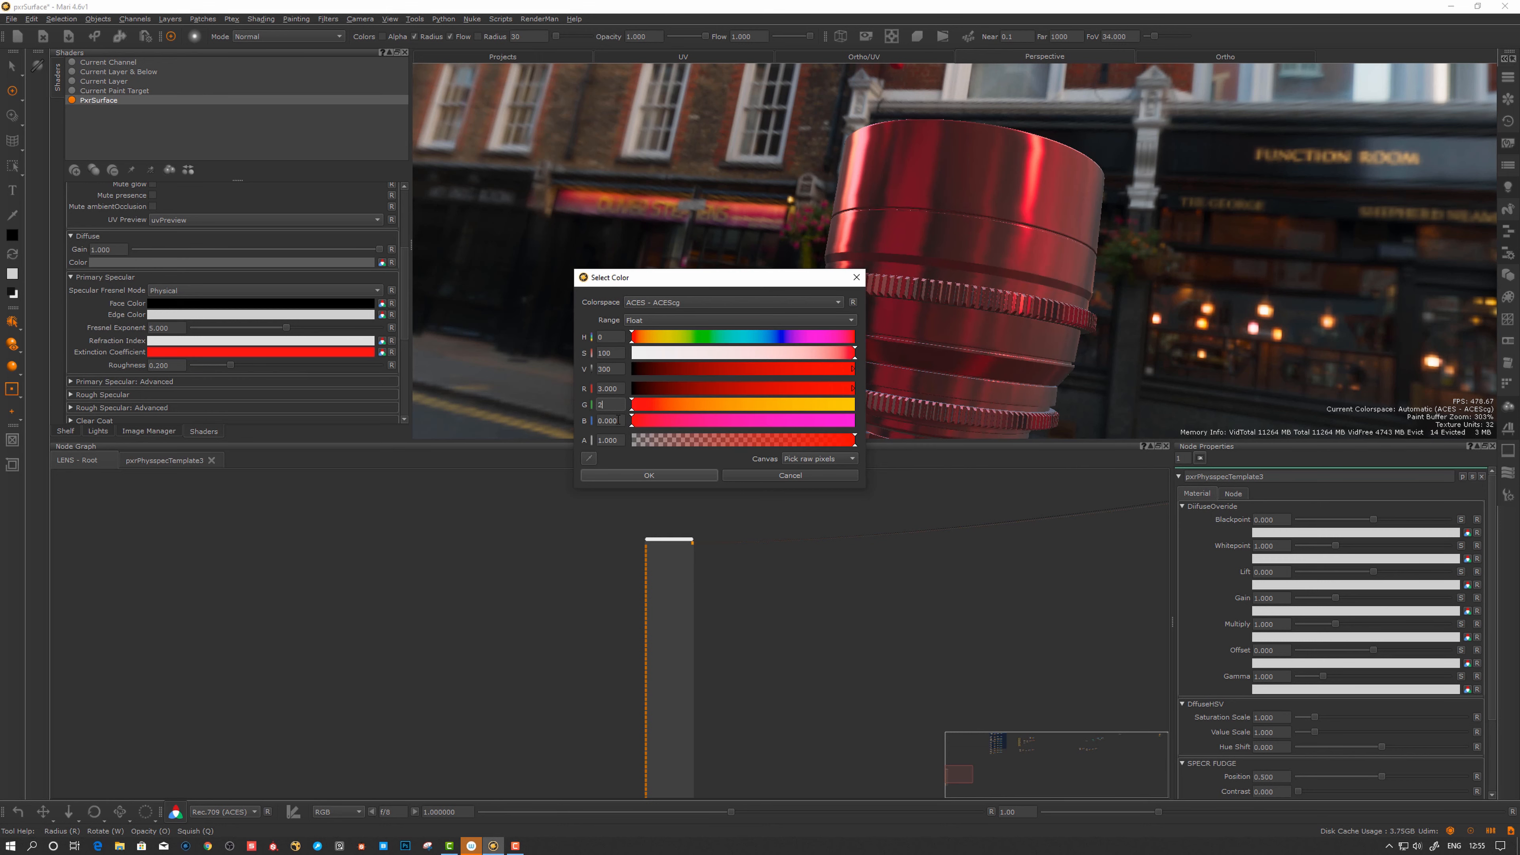
double_click(610, 421)
type("3")
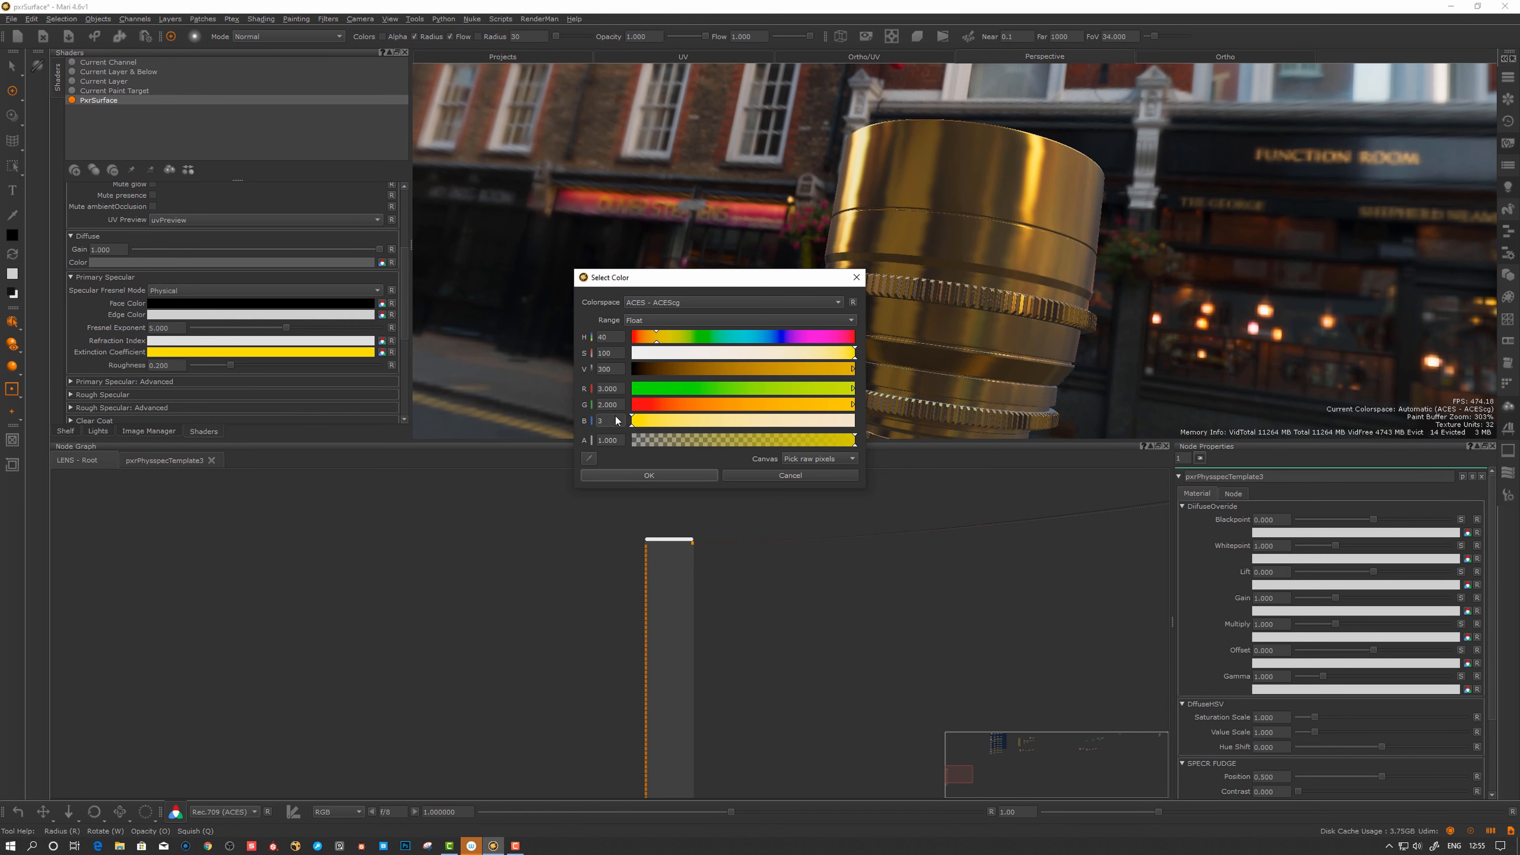
left_click(622, 411)
left_click(627, 480)
left_click_drag(838, 323, 755, 323, "alt")
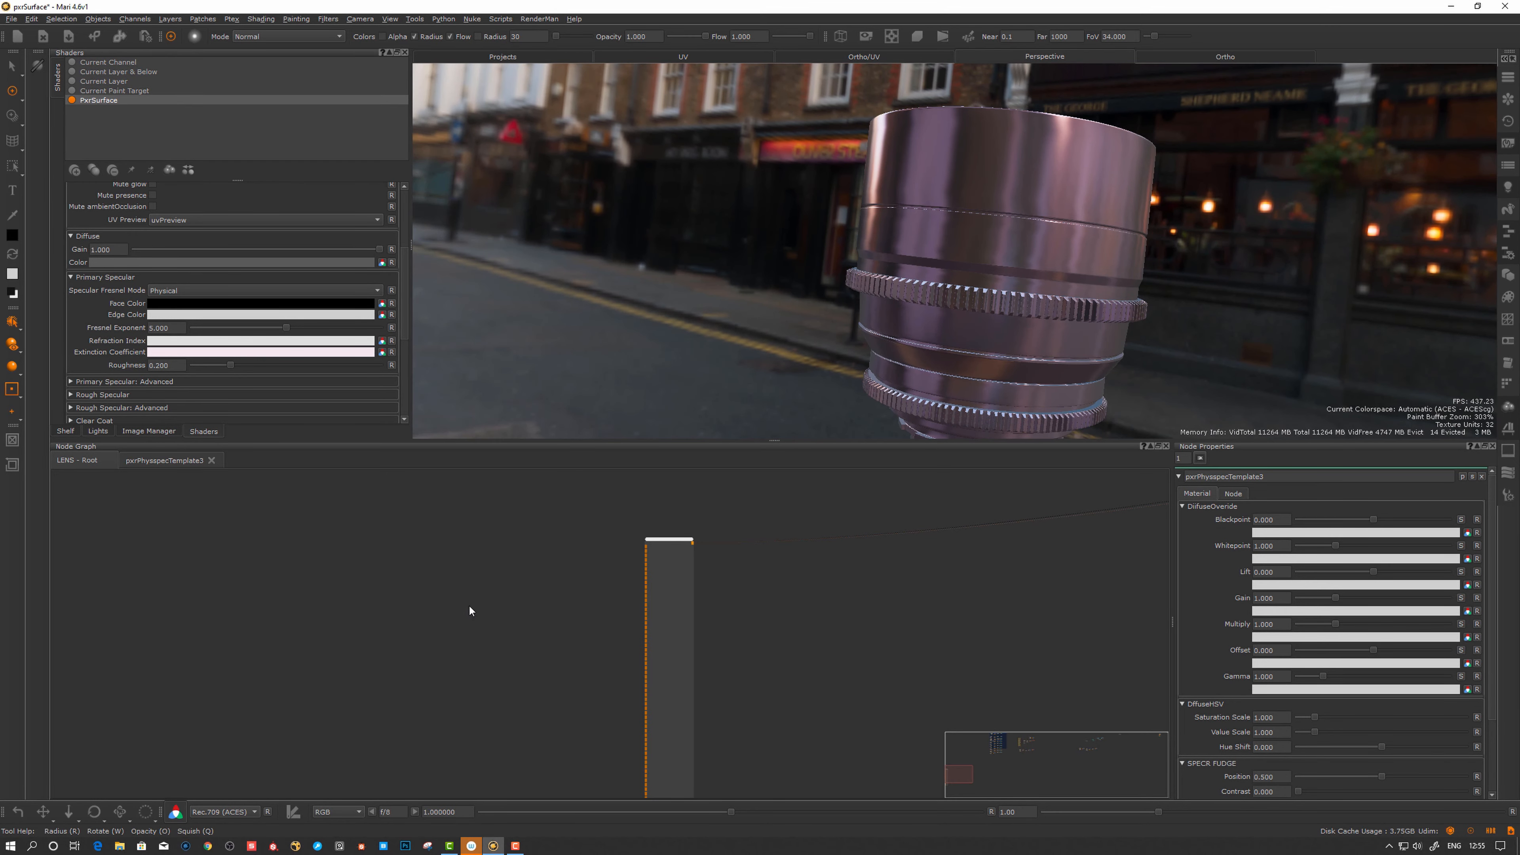
- Add the gold preset from the BuildingBlocks masks shelf to an empty area of the node graph
key("p")
mouse_move(945, 274)
left_mouse_down("alt")
mouse_move(960, 283)
mouse_move(950, 291)
left_mouse_up("alt")
middle_click_drag(527, 540, 567, 530)
right_click(517, 545)
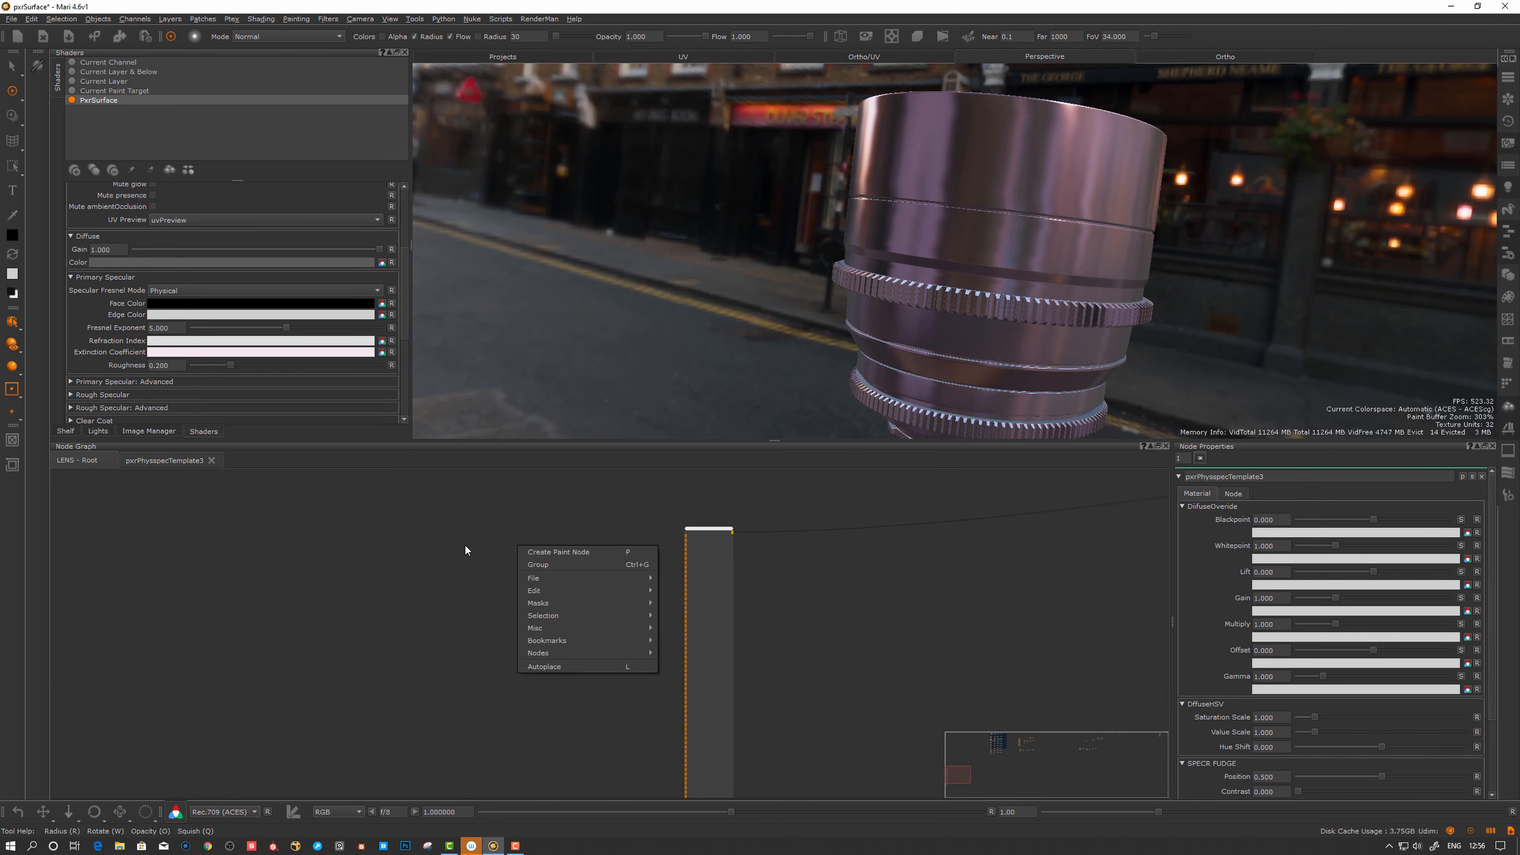
left_click(464, 544)
right_click(471, 514)
mouse_move(500, 599)
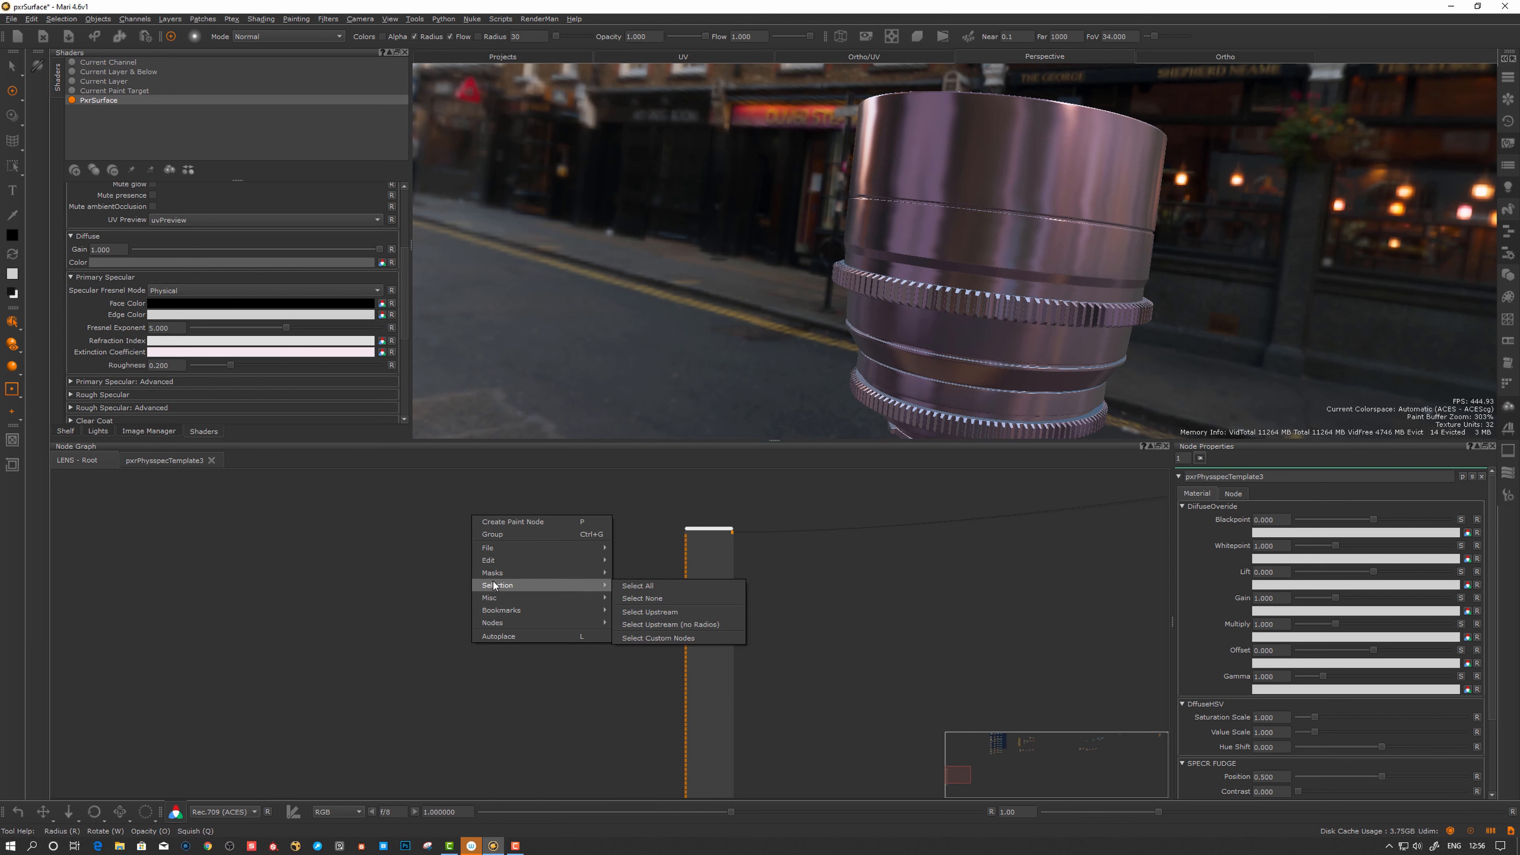
mouse_move(497, 573)
left_click(651, 572)
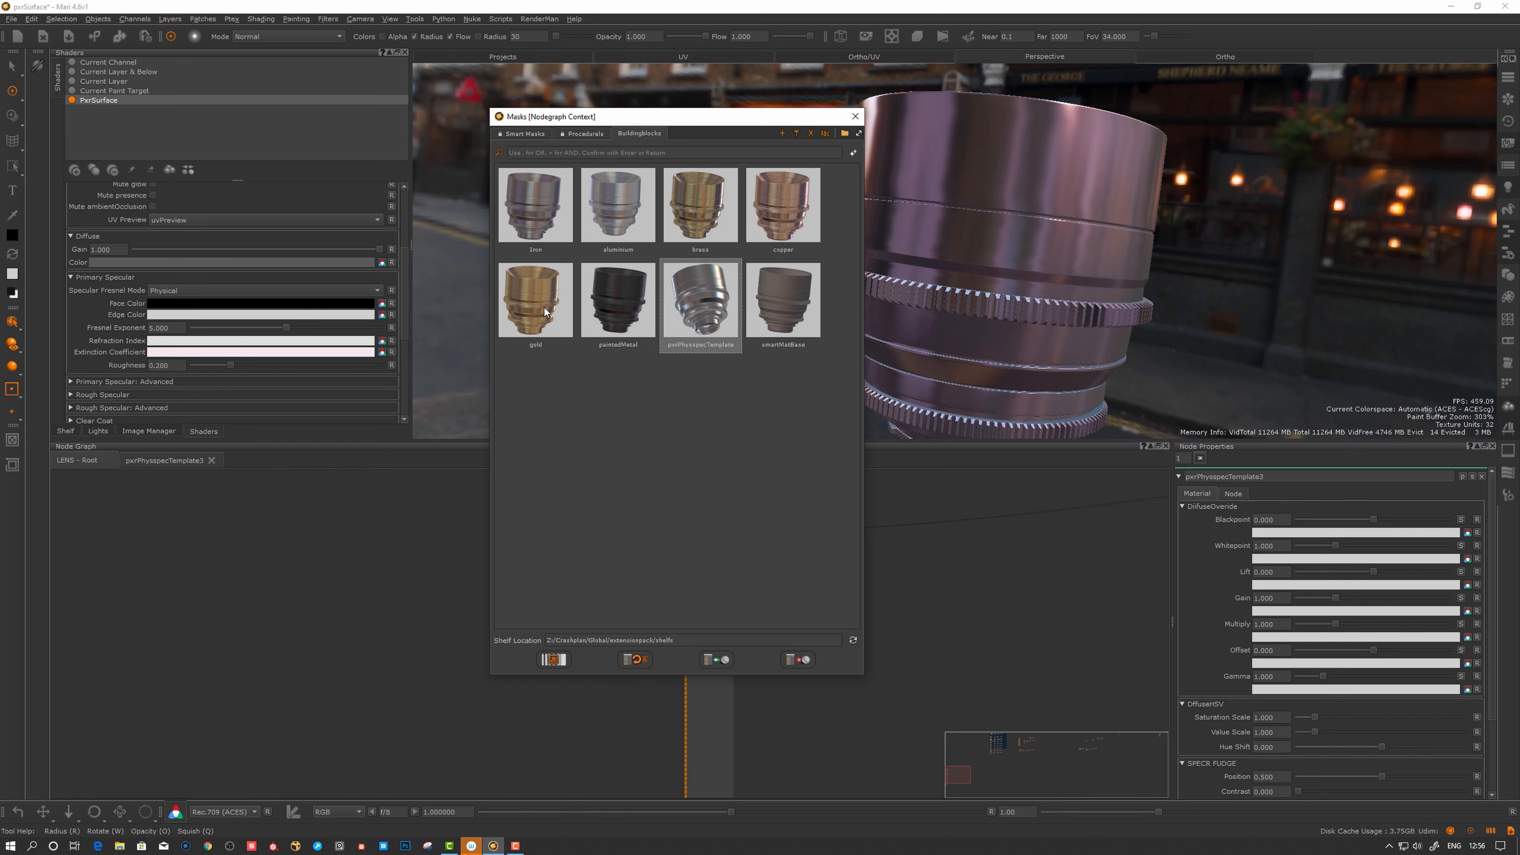
left_click(536, 290)
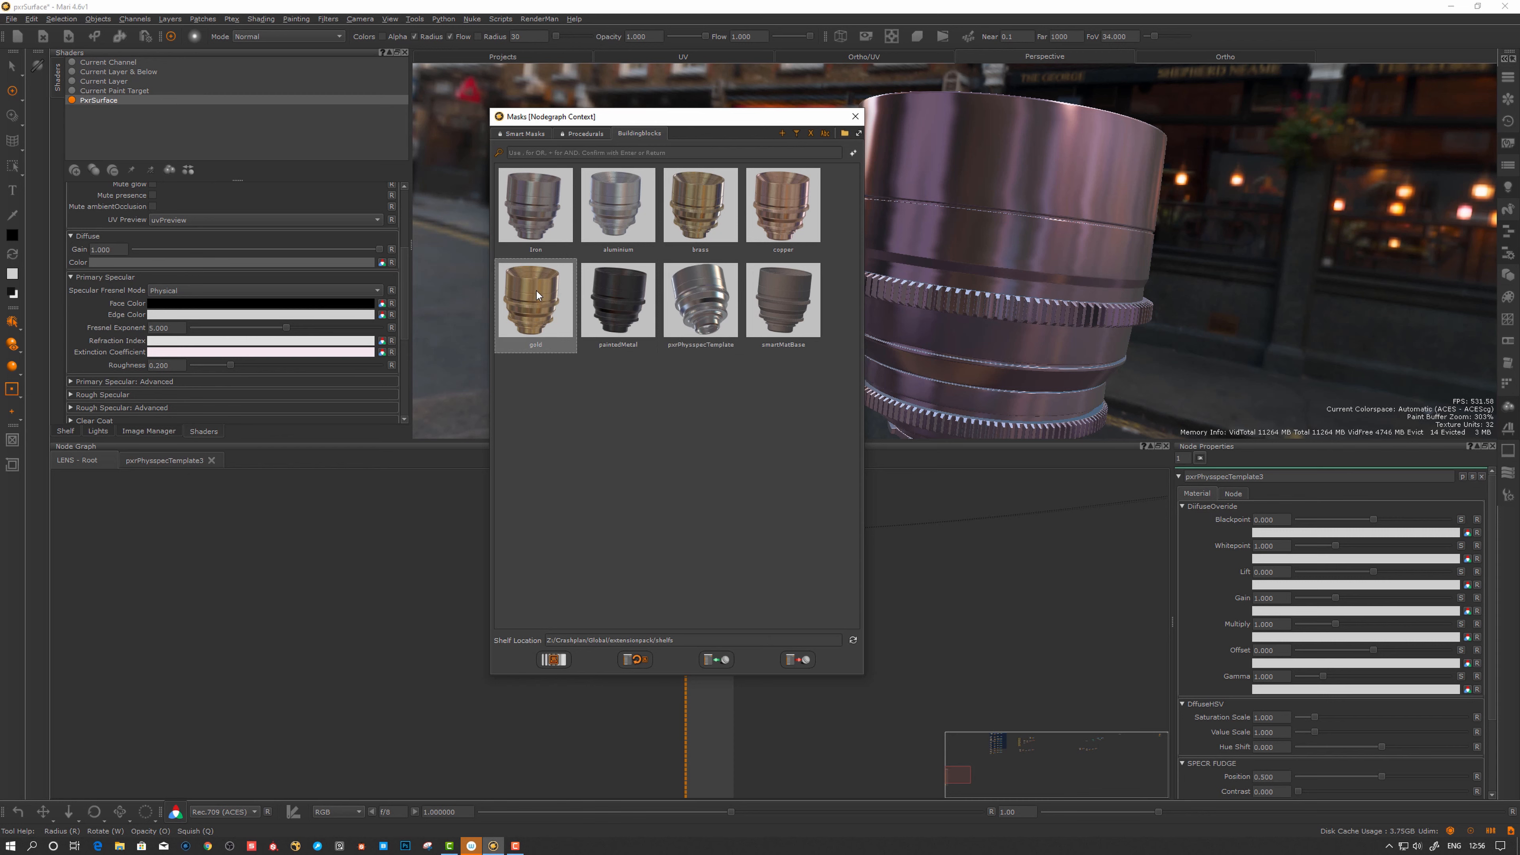
left_click_drag(535, 290, 385, 546)
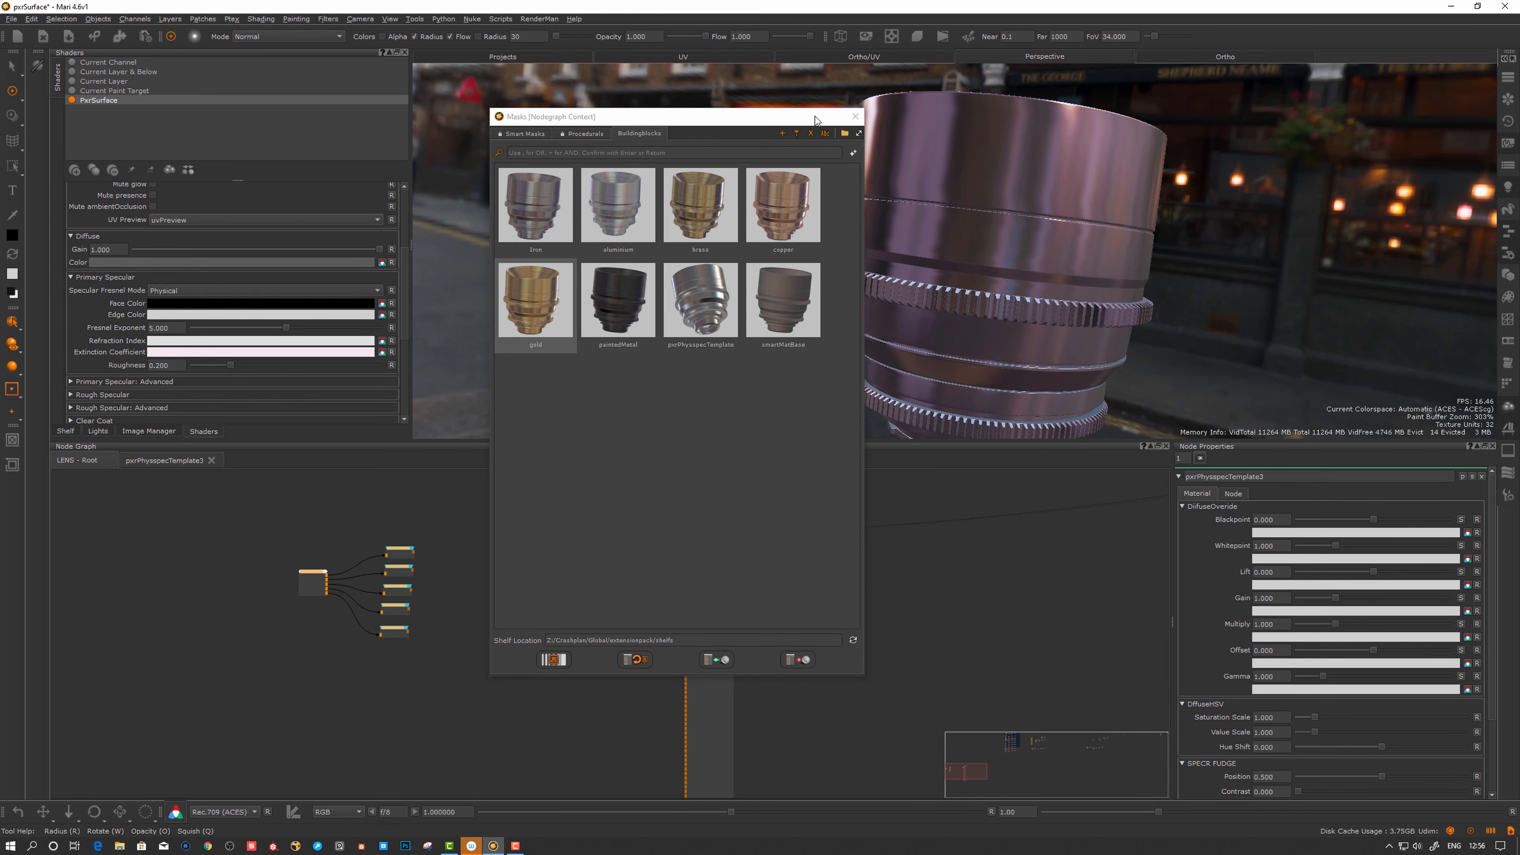
left_click(855, 117)
- Open the CAT_gold group to view its internal node network
scroll(309, 563, "up", 3)
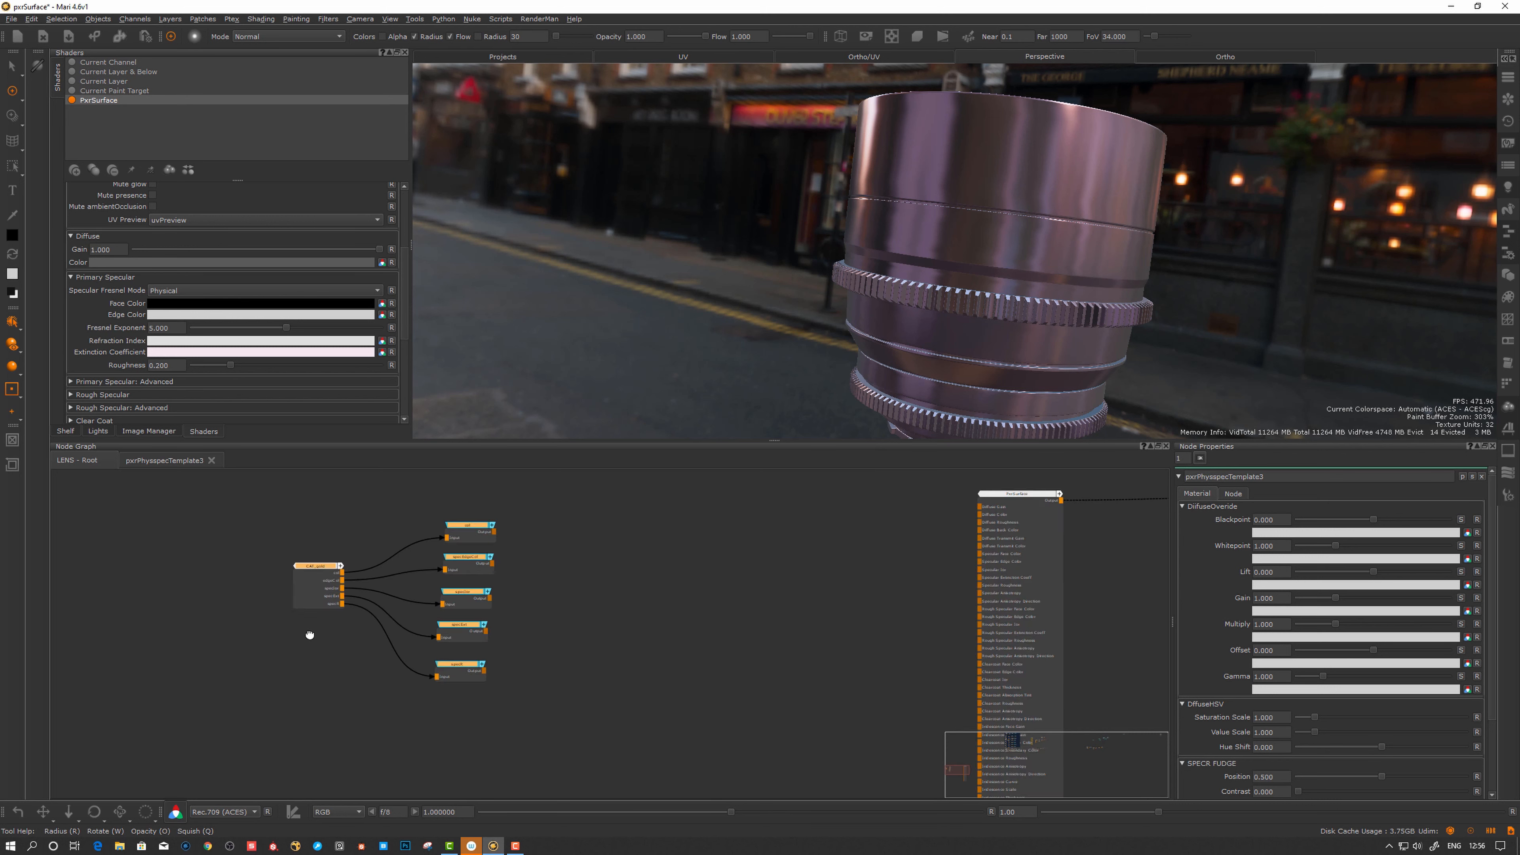
middle_click_drag(309, 633, 516, 673)
left_click(456, 669)
left_click_drag(521, 626, 505, 619)
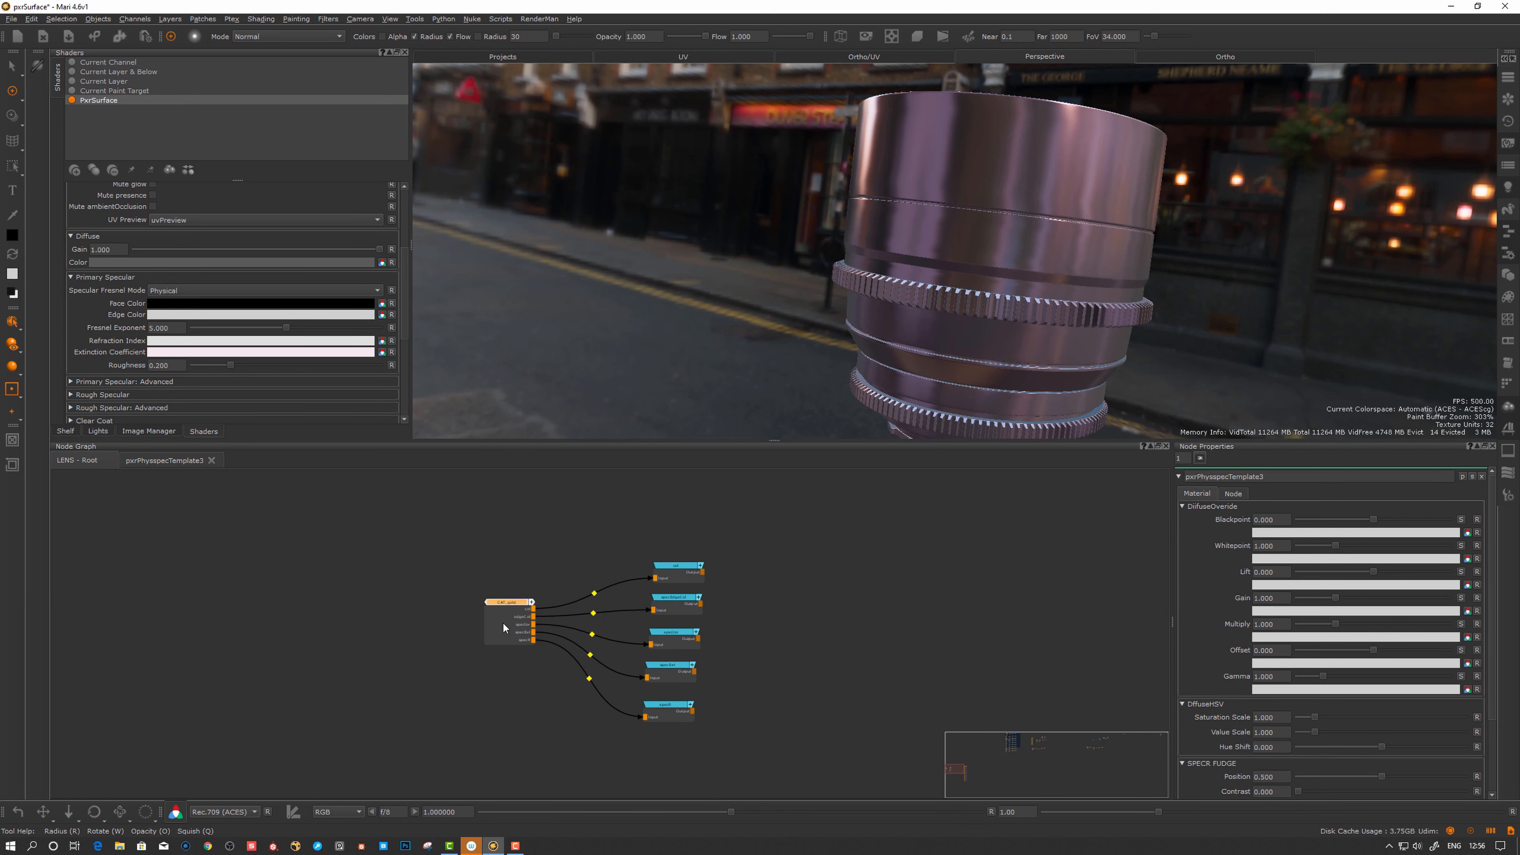
double_click(501, 616)
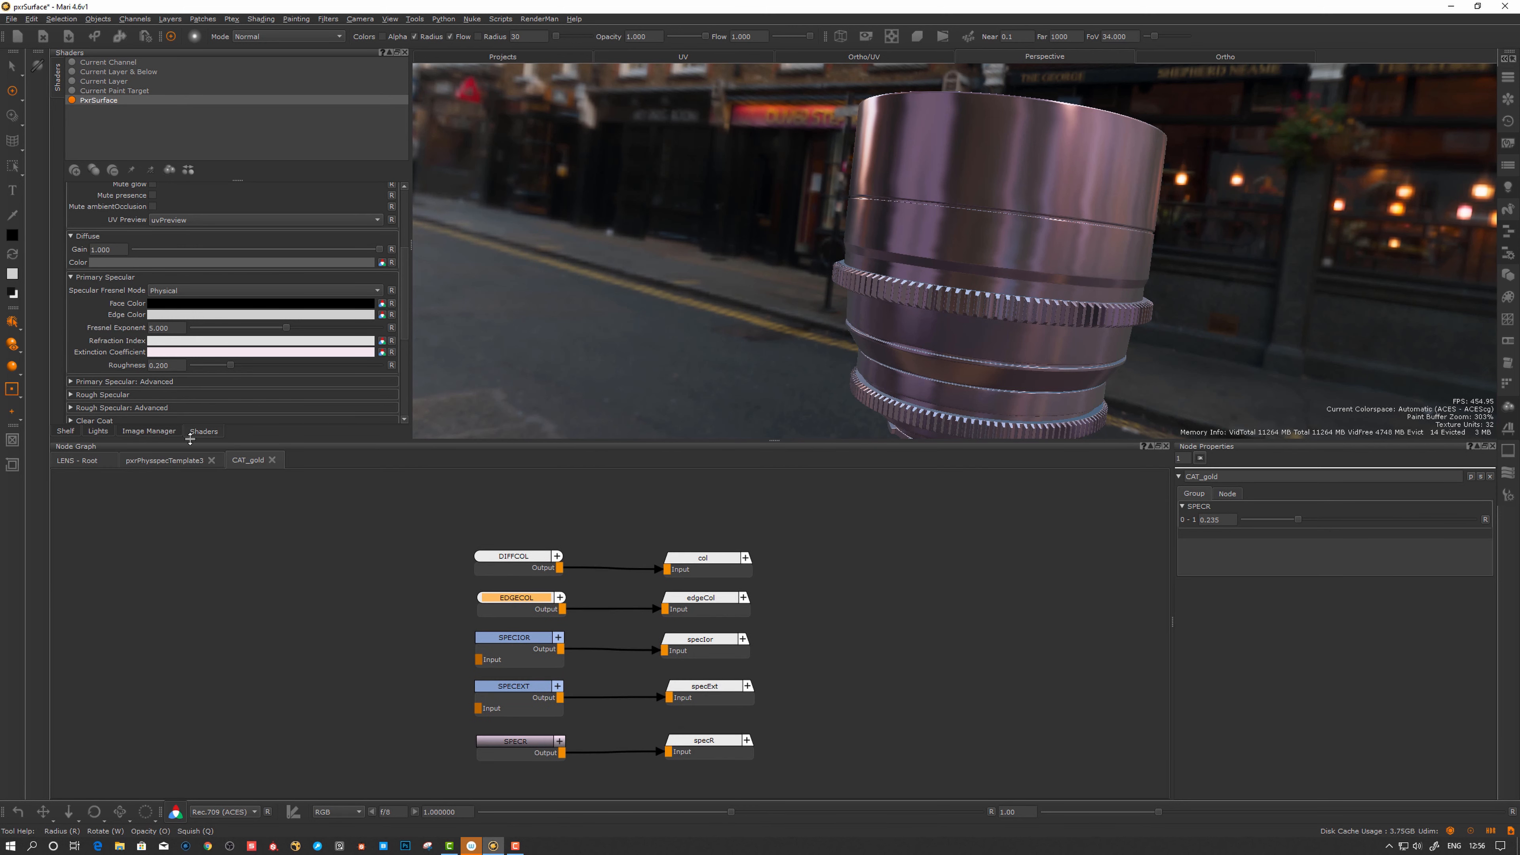
left_click(90, 460)
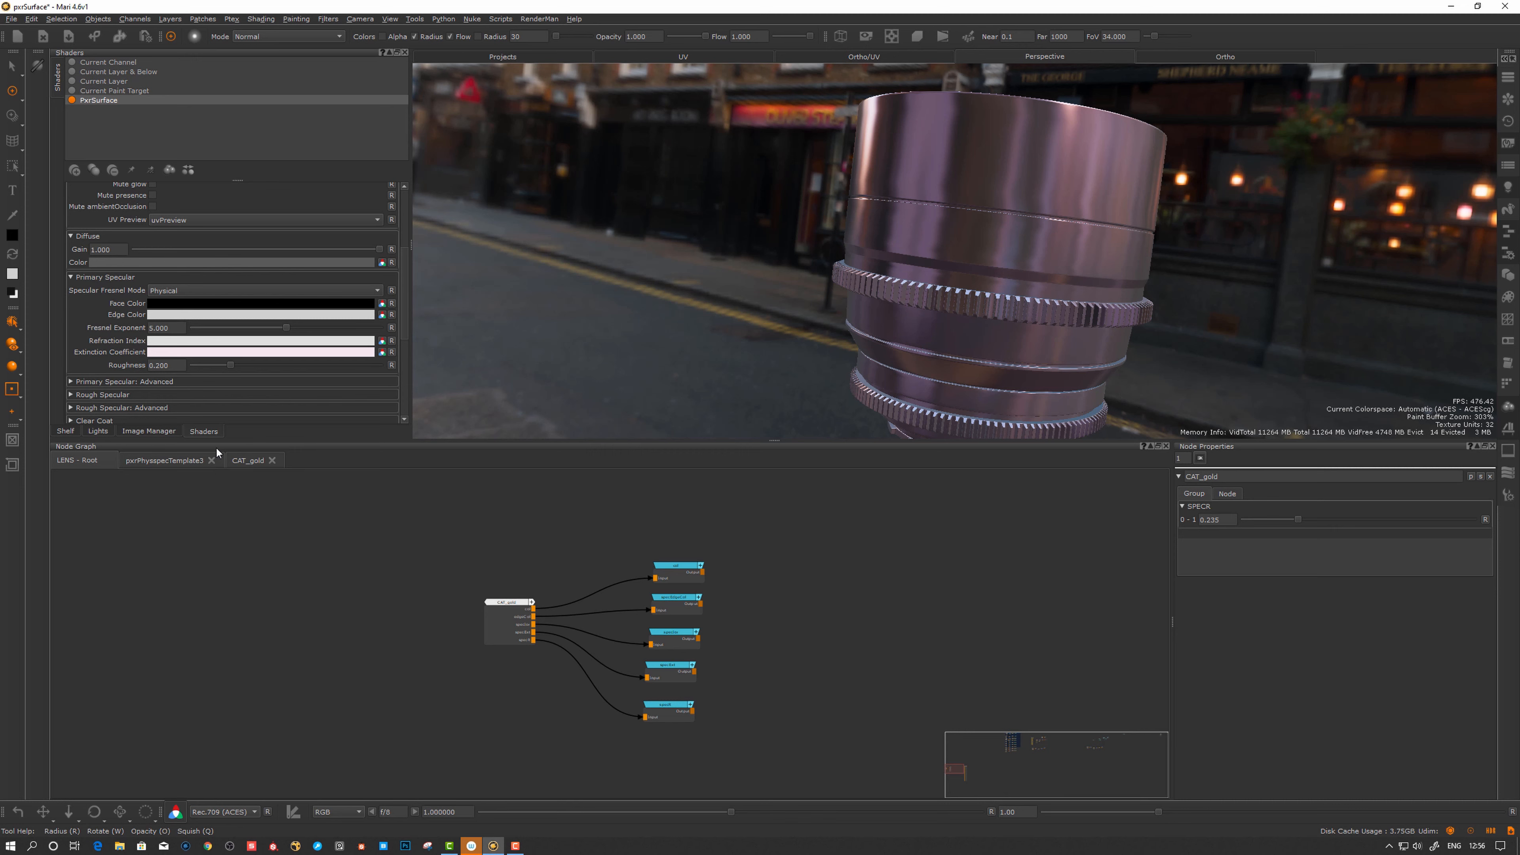
left_click(242, 460)
scroll(629, 625, "up", 2)
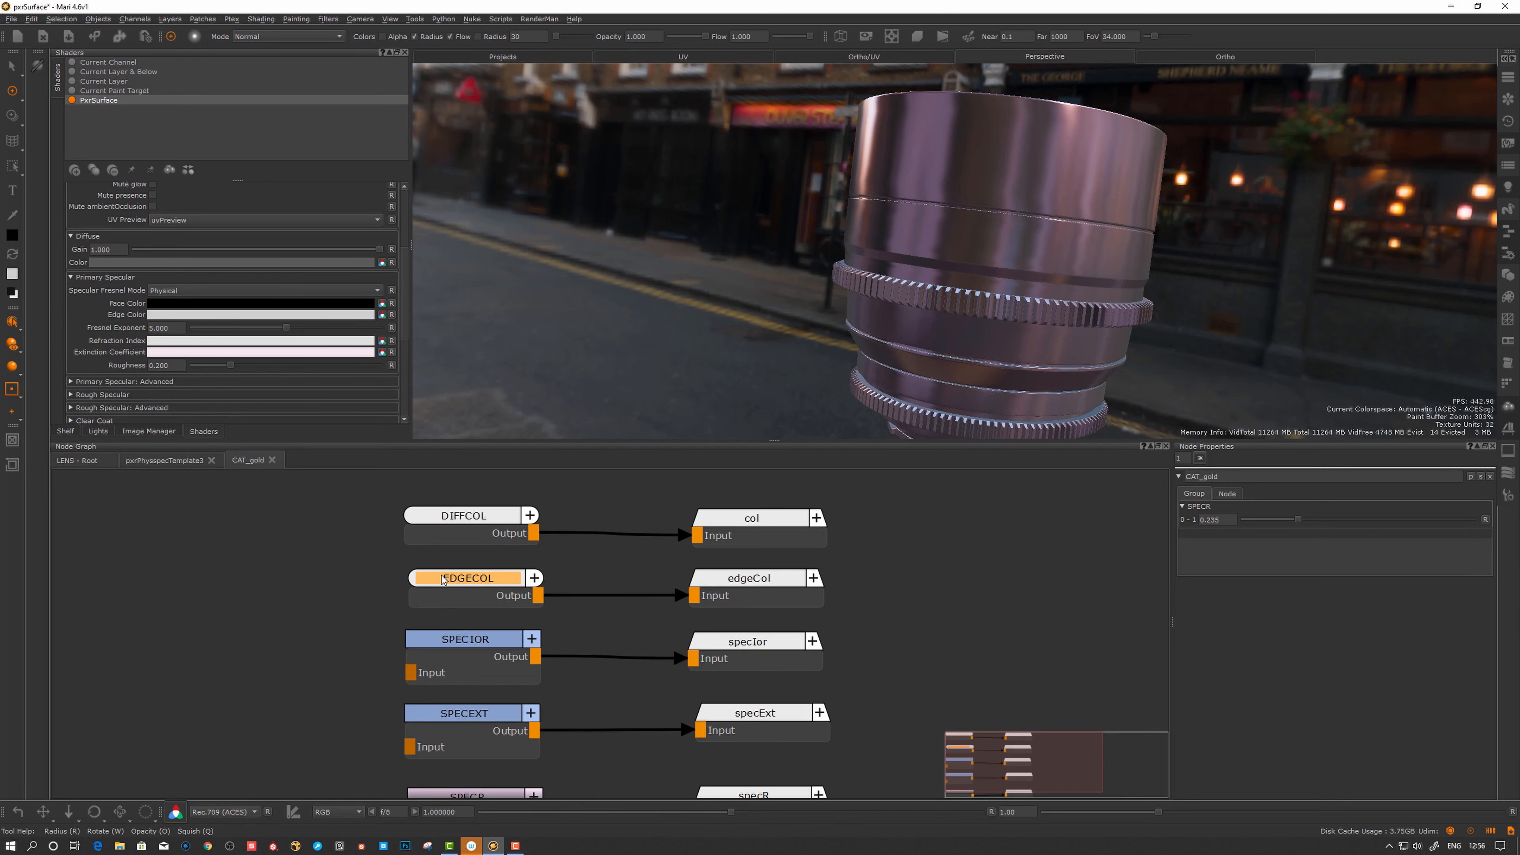
- Inspect the properties of the DIFFCOL, EDGECOL, SPECIOR, SPECEXT and SPECR nodes, and return to the root node graph
left_click(514, 513)
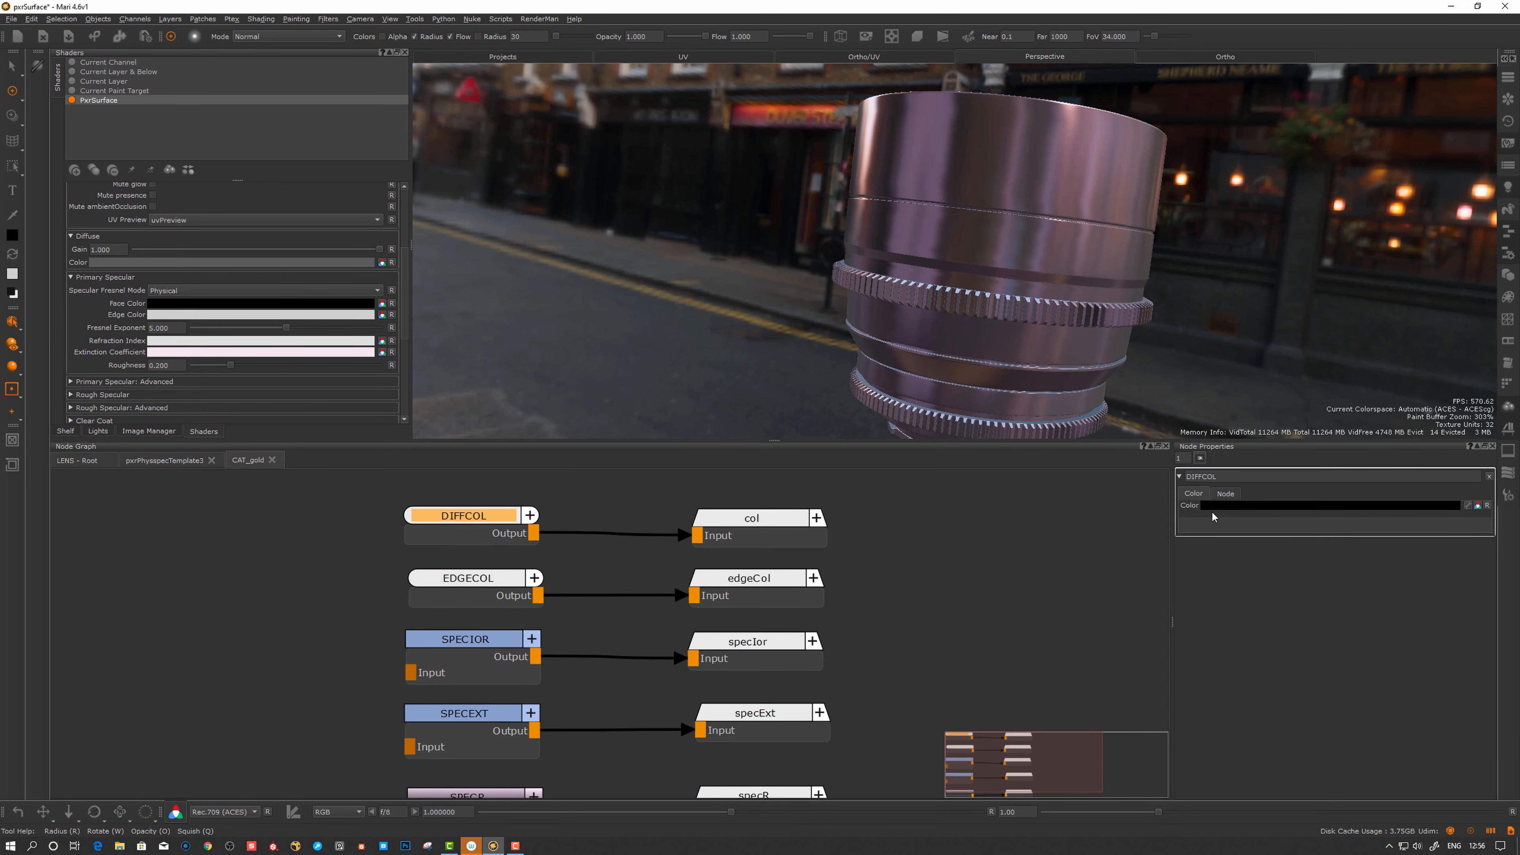
left_click(472, 578)
left_click(471, 644)
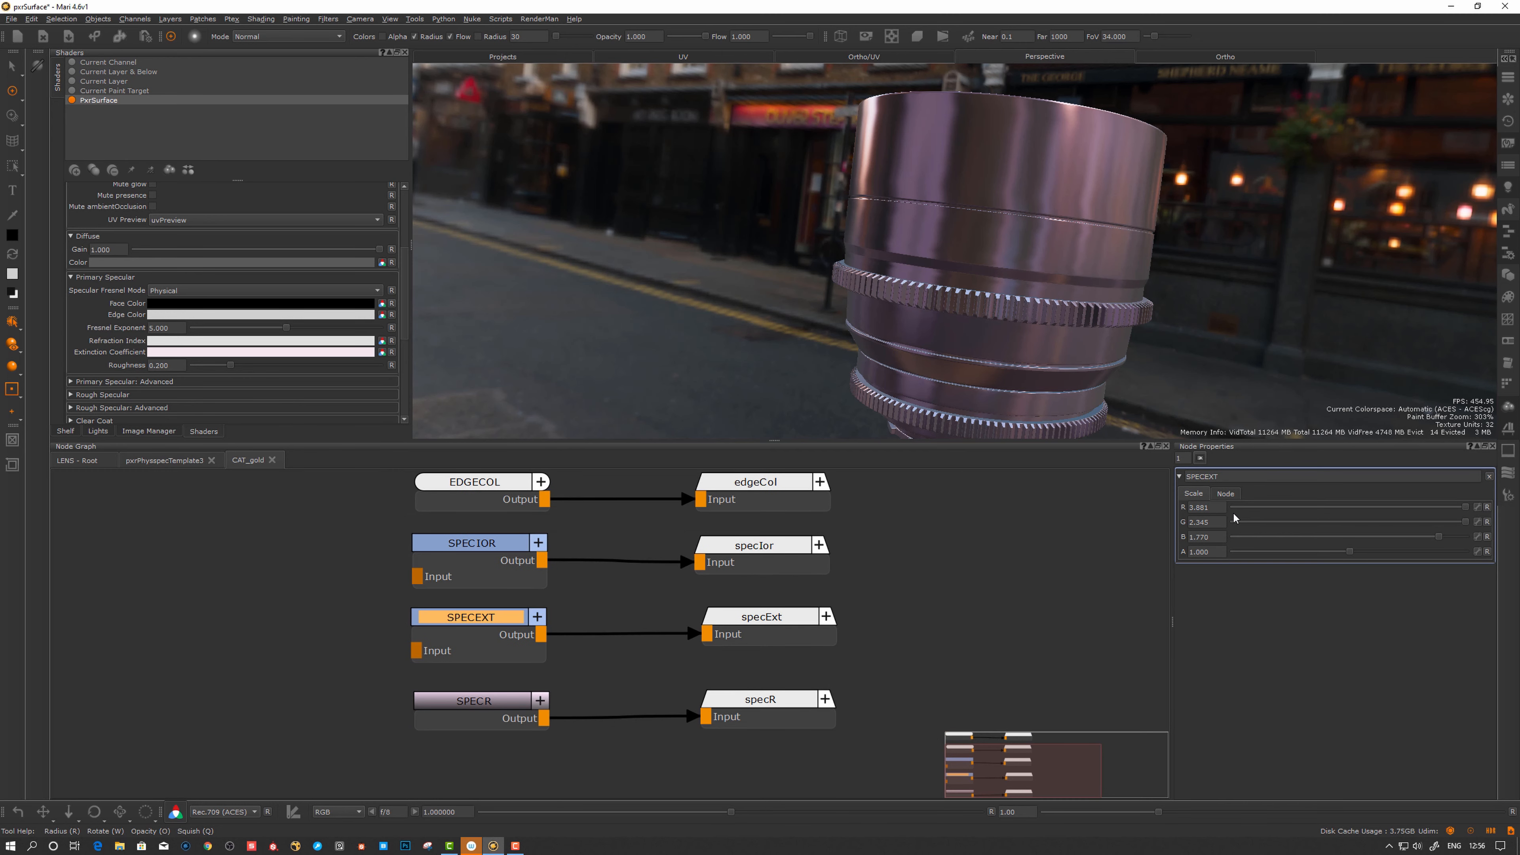
left_click(459, 721)
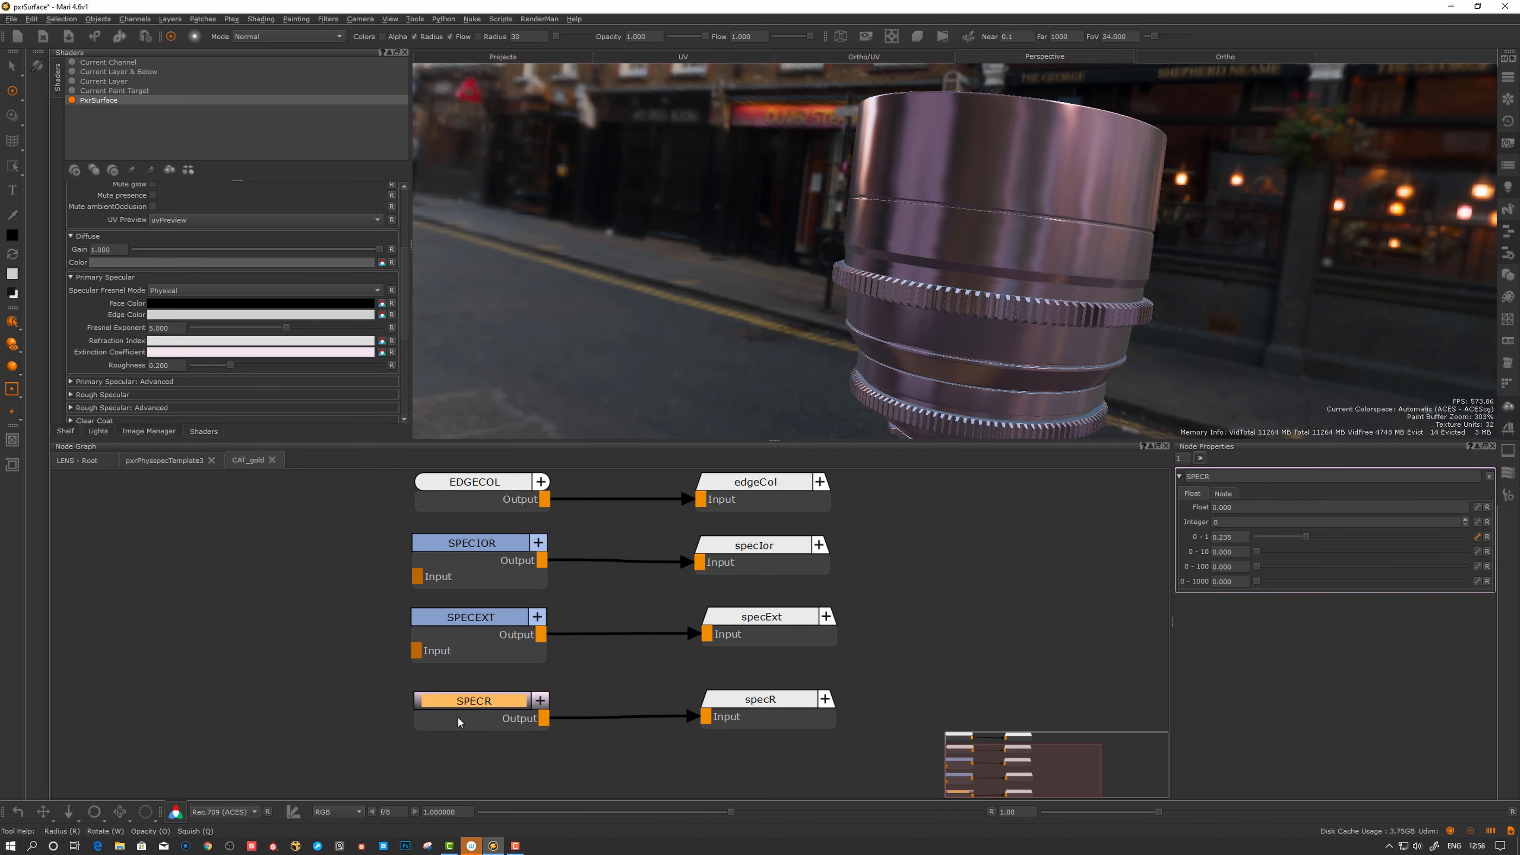
left_click(453, 735)
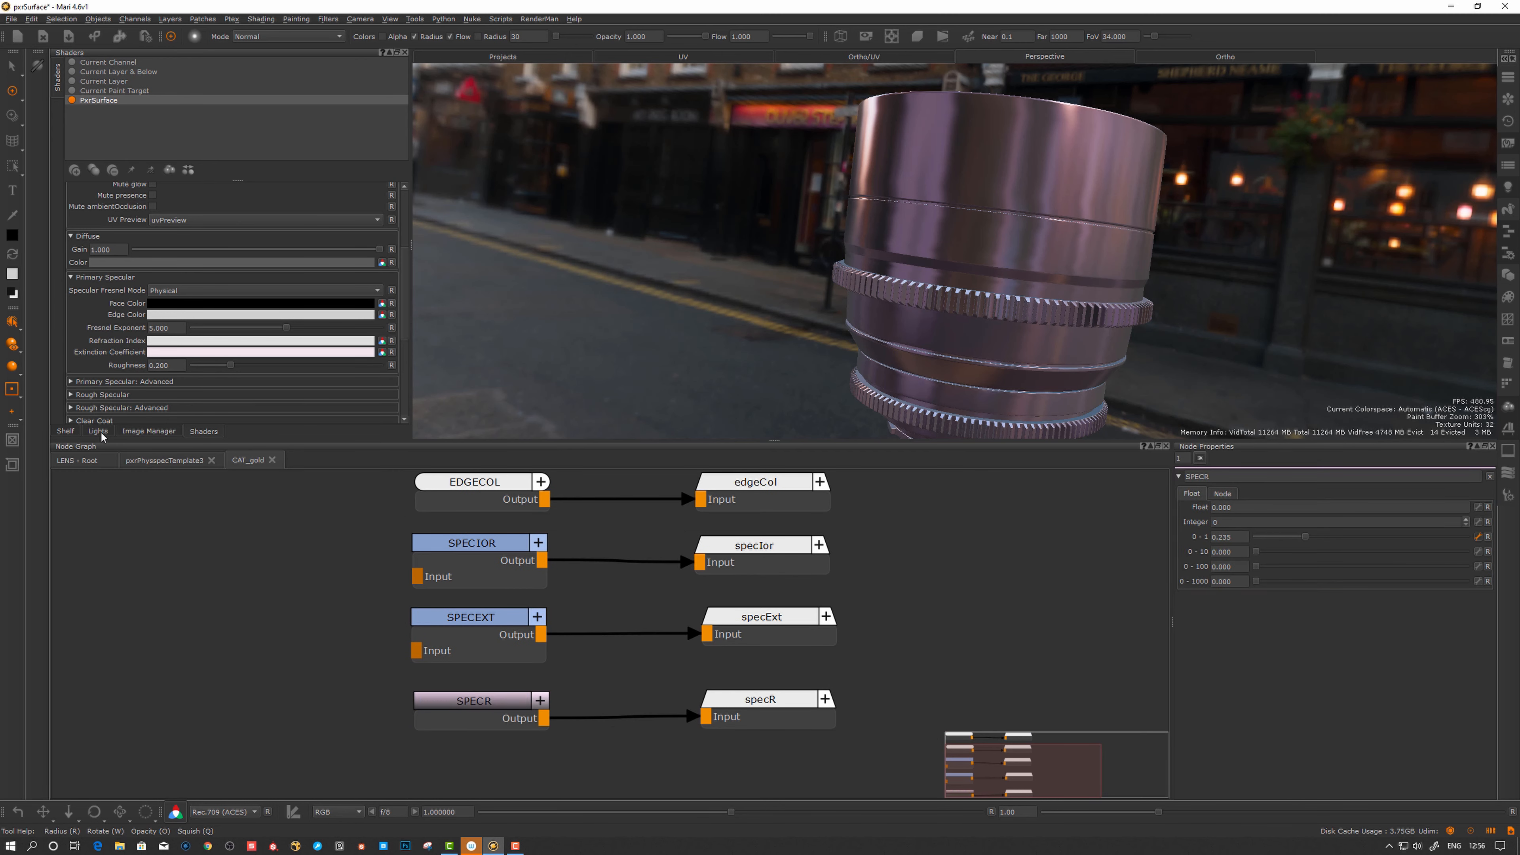
left_click(157, 461)
left_click(91, 464)
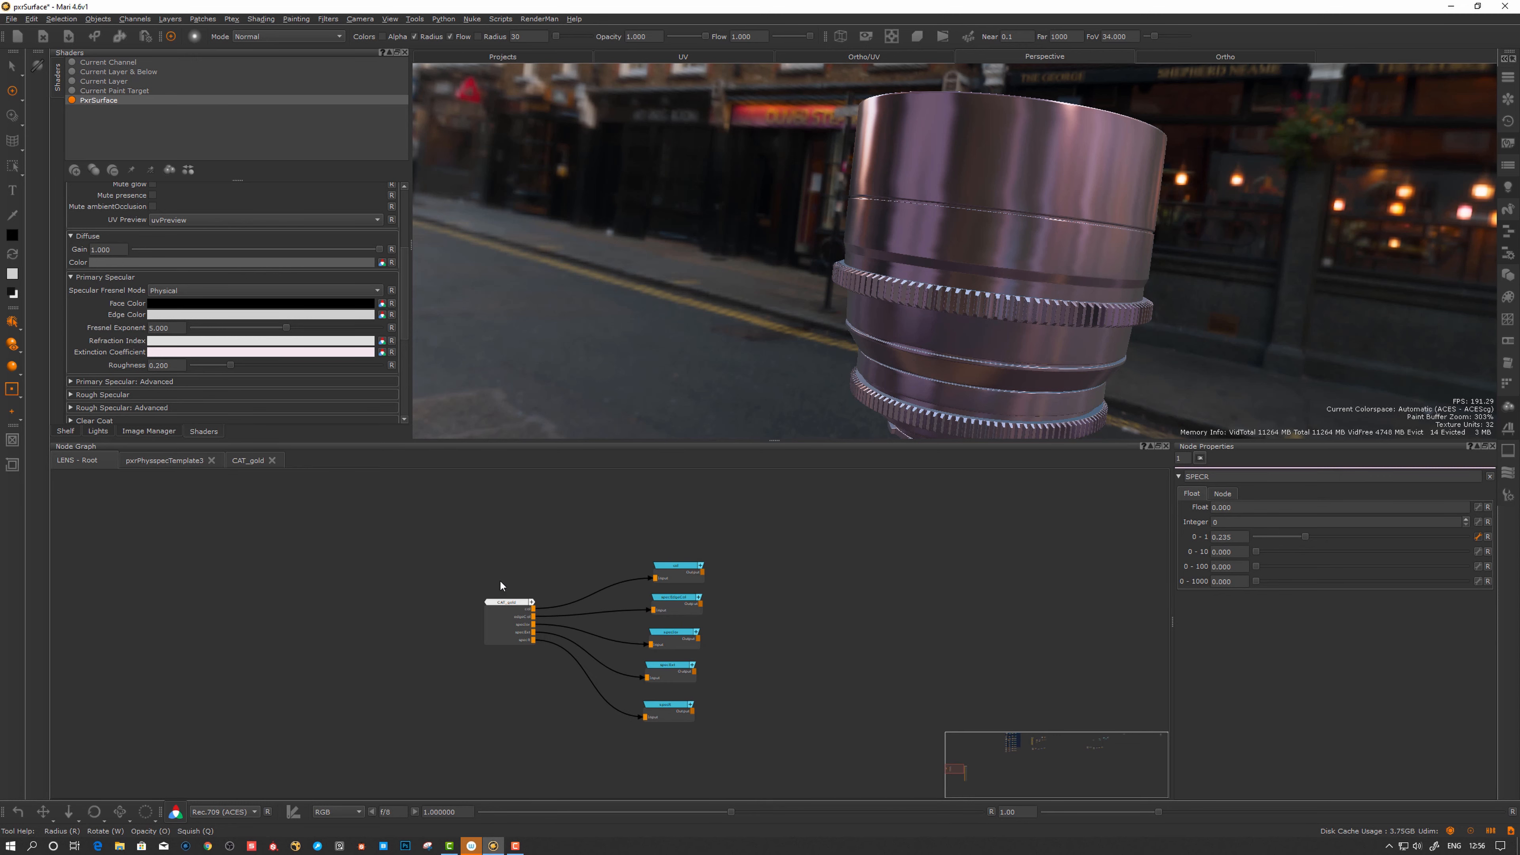
- Move the CAT_gold preset and its five transmitter nodes closer to the PxrSurface node
scroll(772, 593, "down", 4)
middle_click_drag(768, 597, 615, 628)
scroll(612, 626, "up", 3)
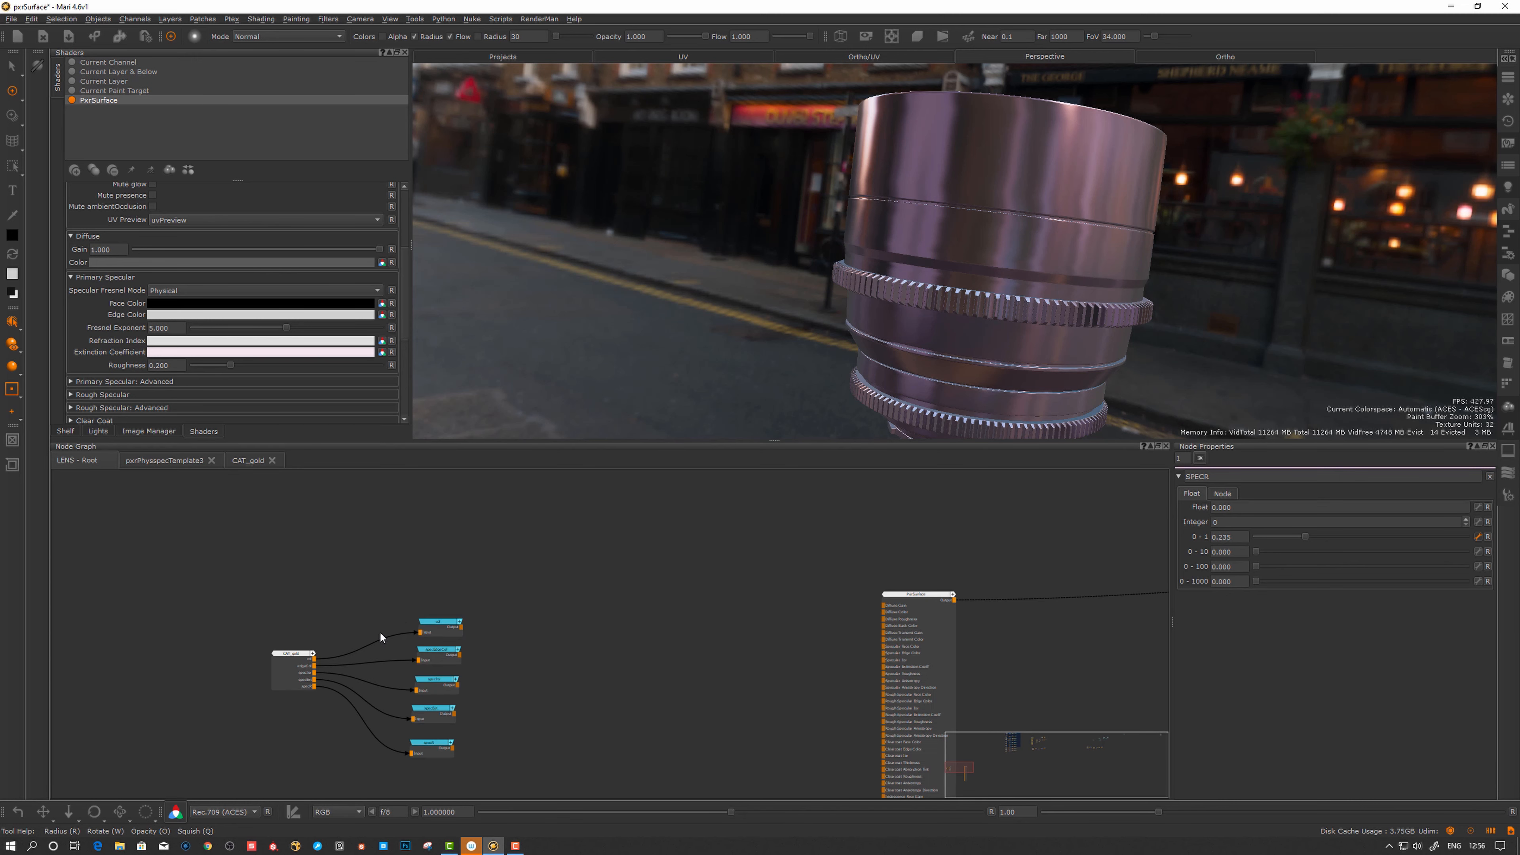
left_click_drag(451, 632, 439, 659)
left_click(524, 651)
middle_click_drag(534, 644, 544, 604)
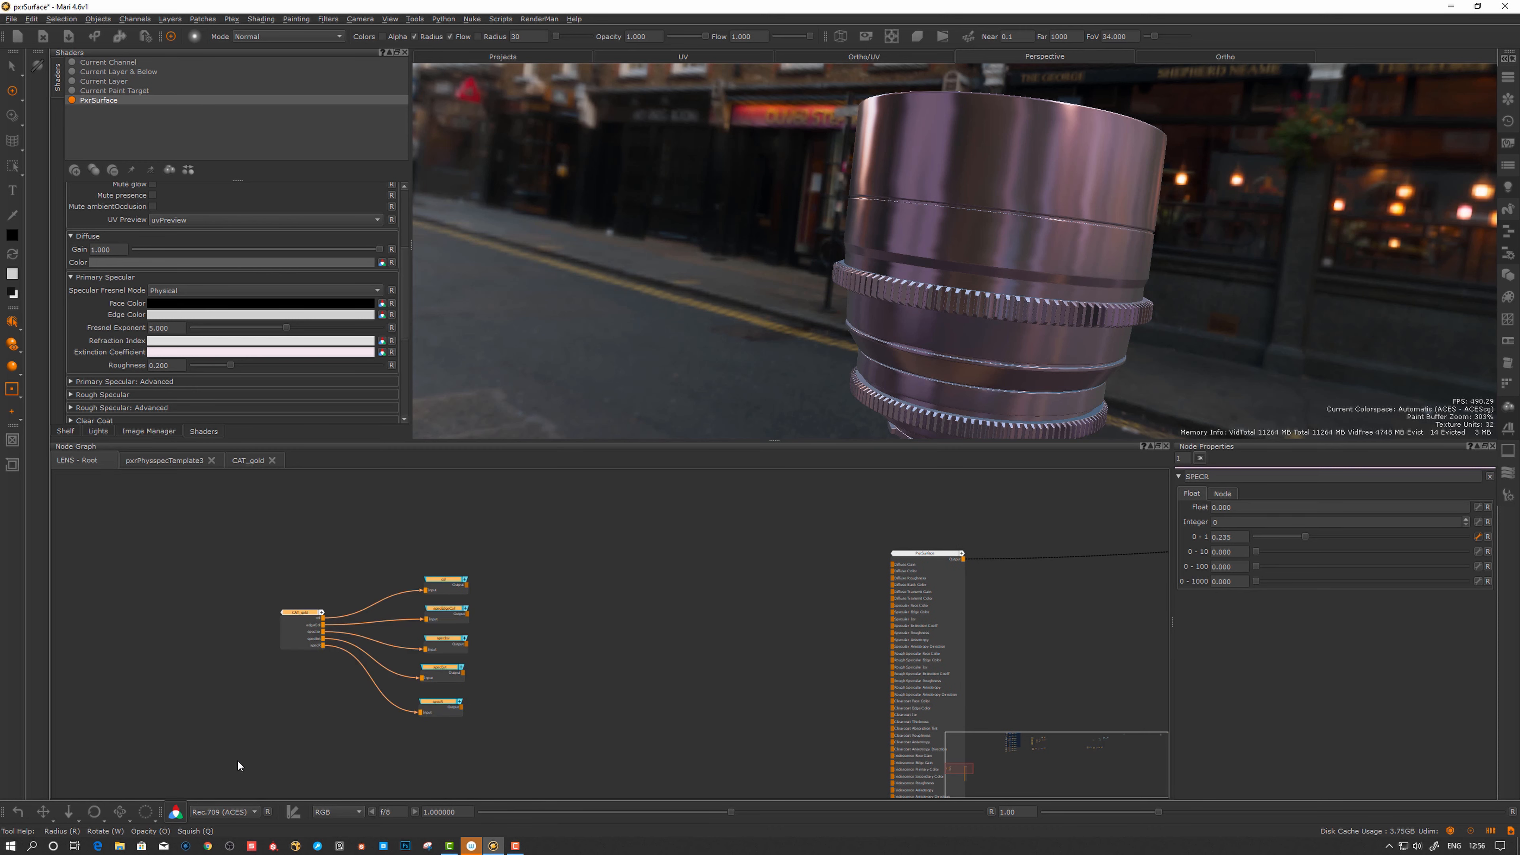
left_click_drag(444, 579, 439, 576)
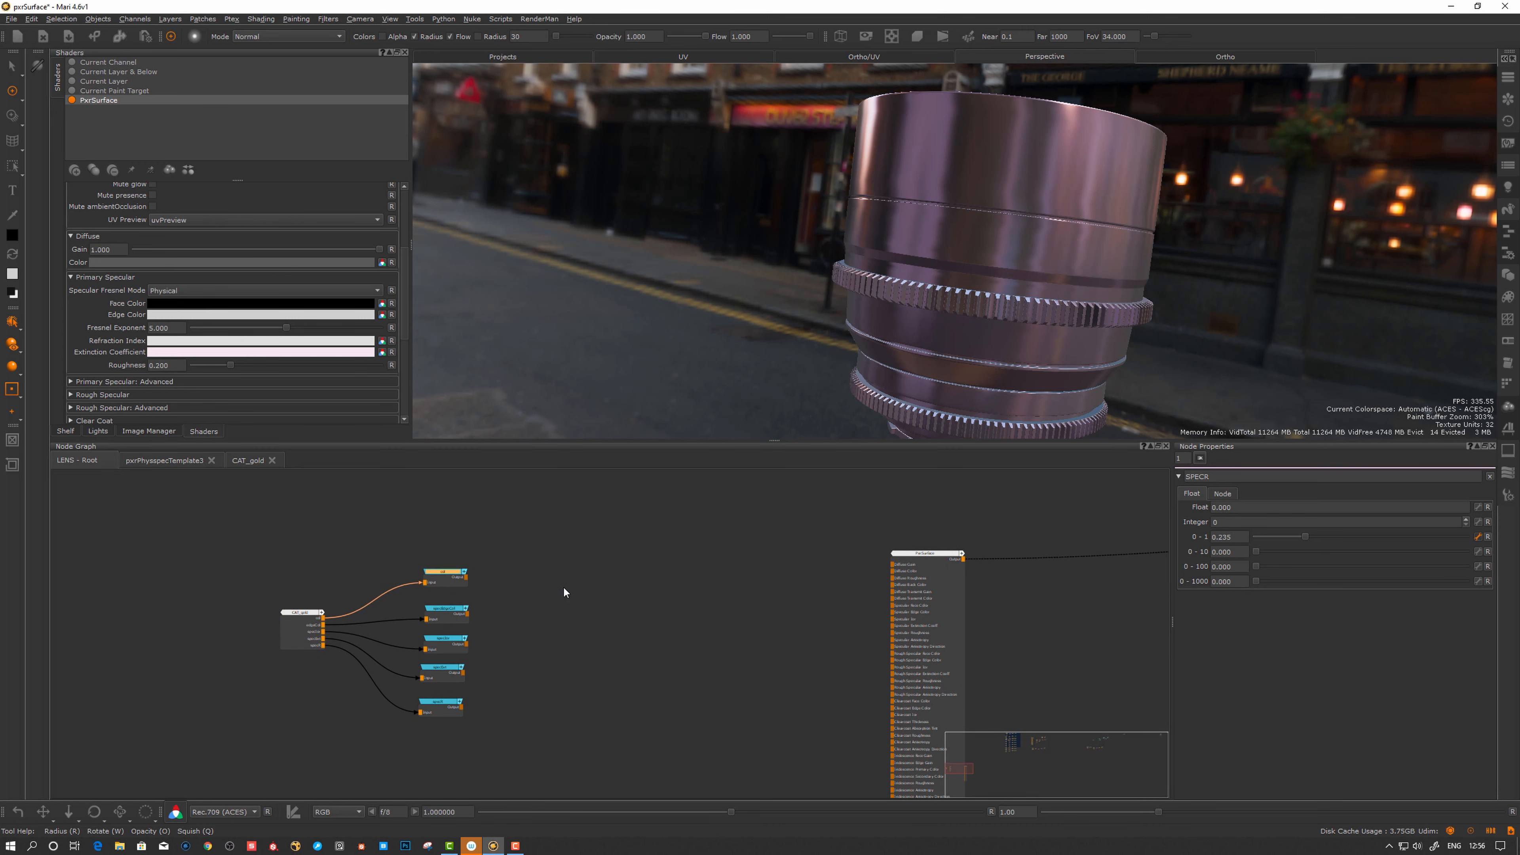
left_click(563, 585)
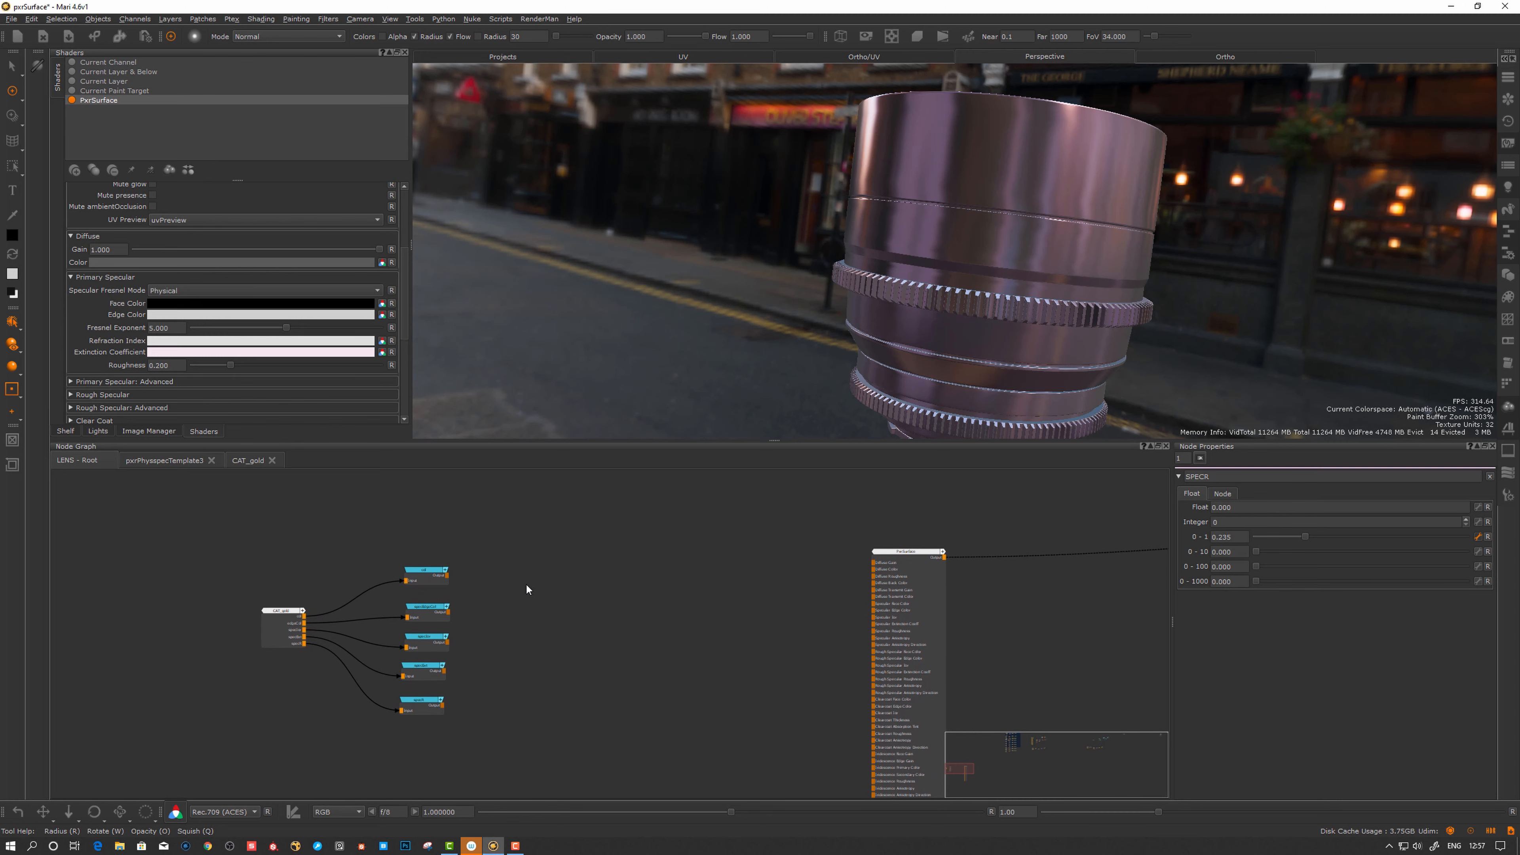
left_click_drag(539, 519, 160, 795)
left_click_drag(317, 627, 557, 624)
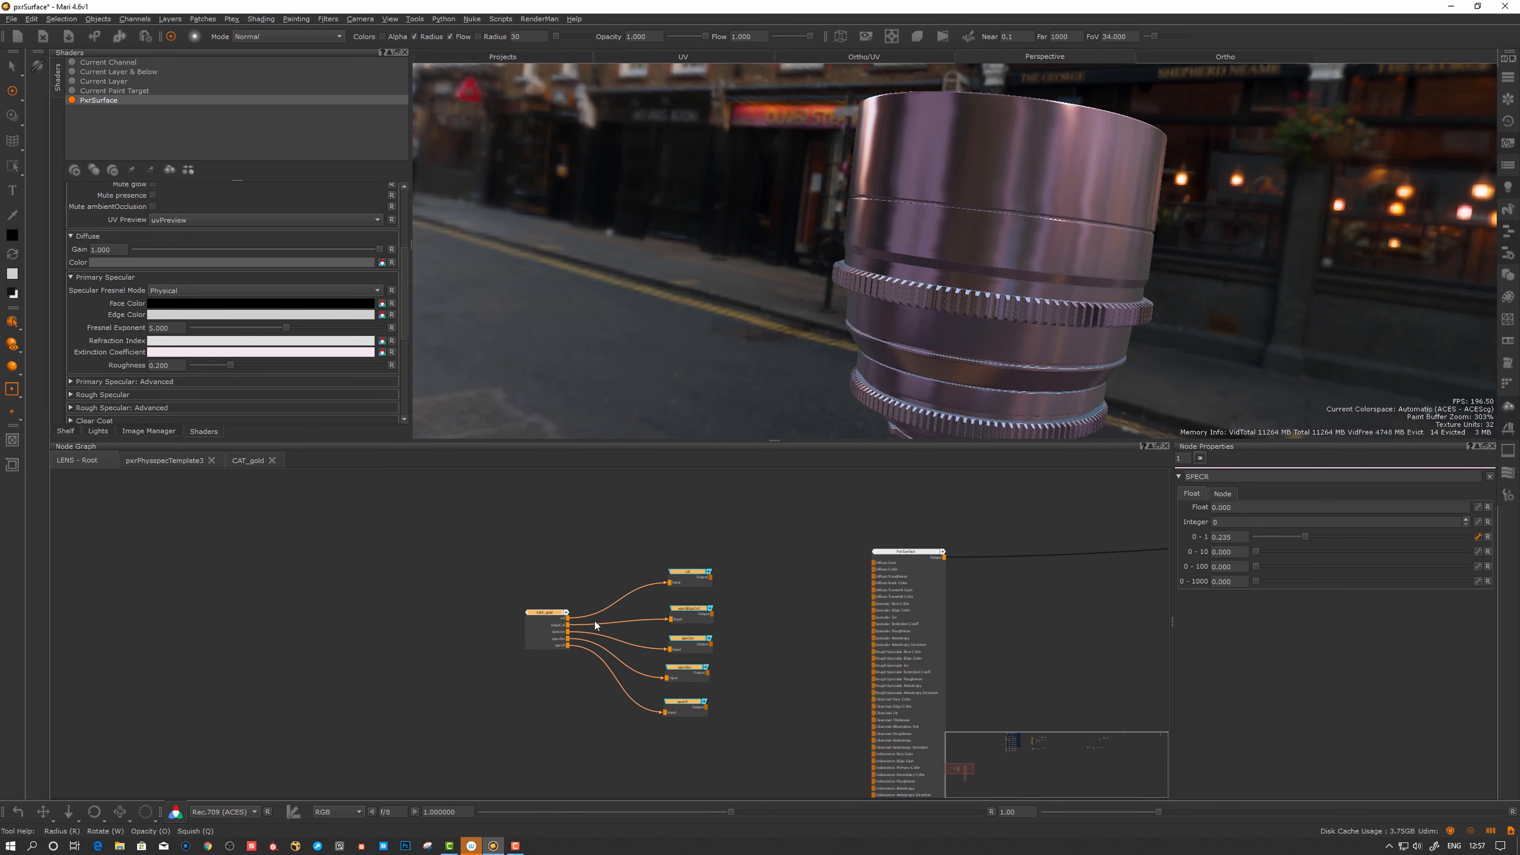
- Connect the col node to PxrSurface's Diffuse Color input and the specEdgeCol node to its Specular Edge Color input
middle_click_drag(829, 569, 679, 588)
scroll(680, 587, "up", 3)
left_click(669, 591)
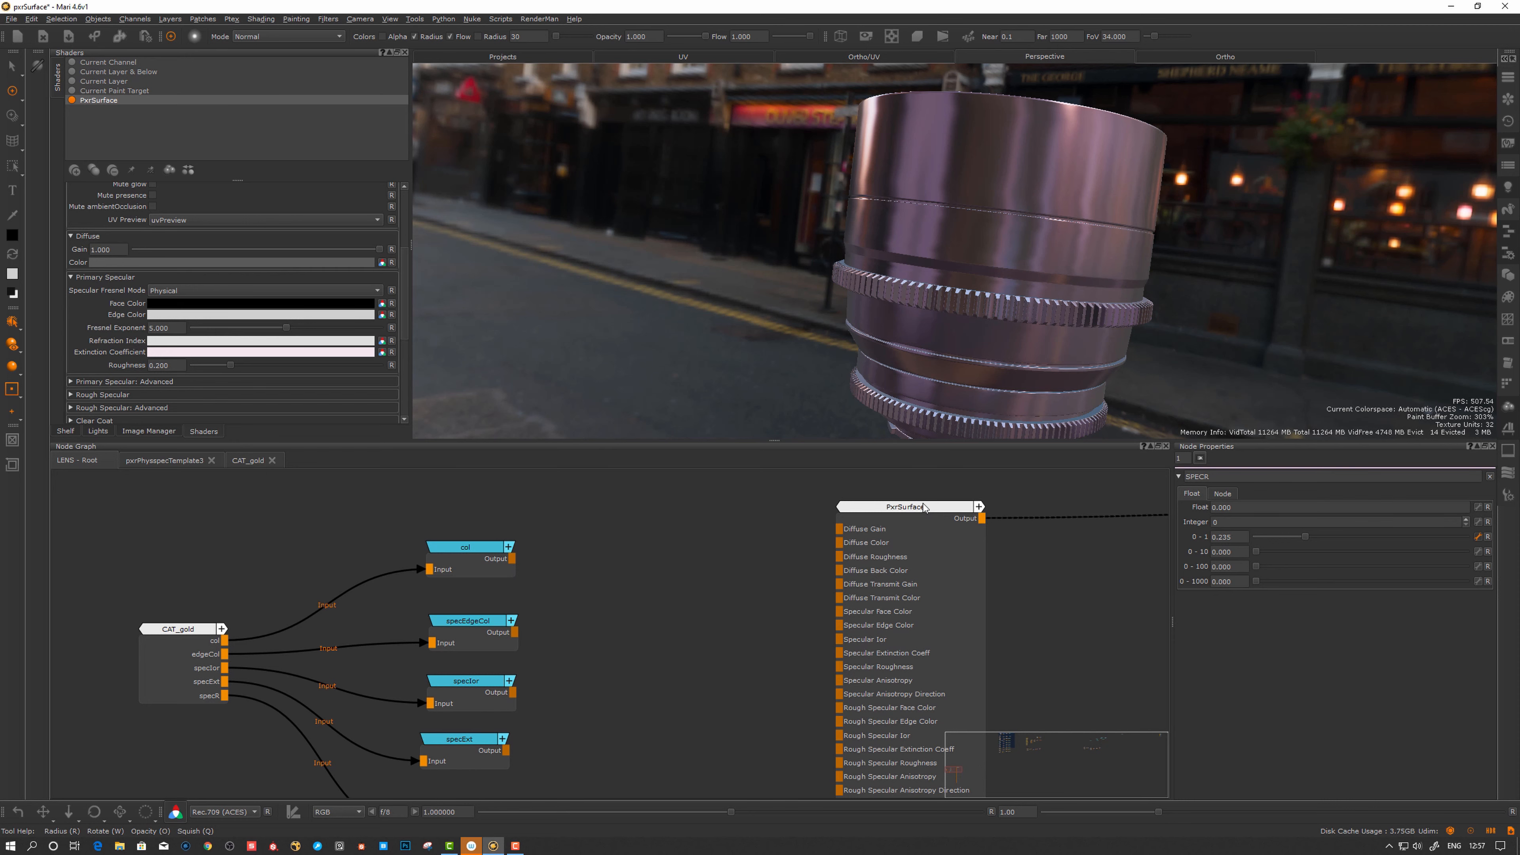
left_click_drag(925, 507, 898, 502)
left_click_drag(512, 558, 812, 537)
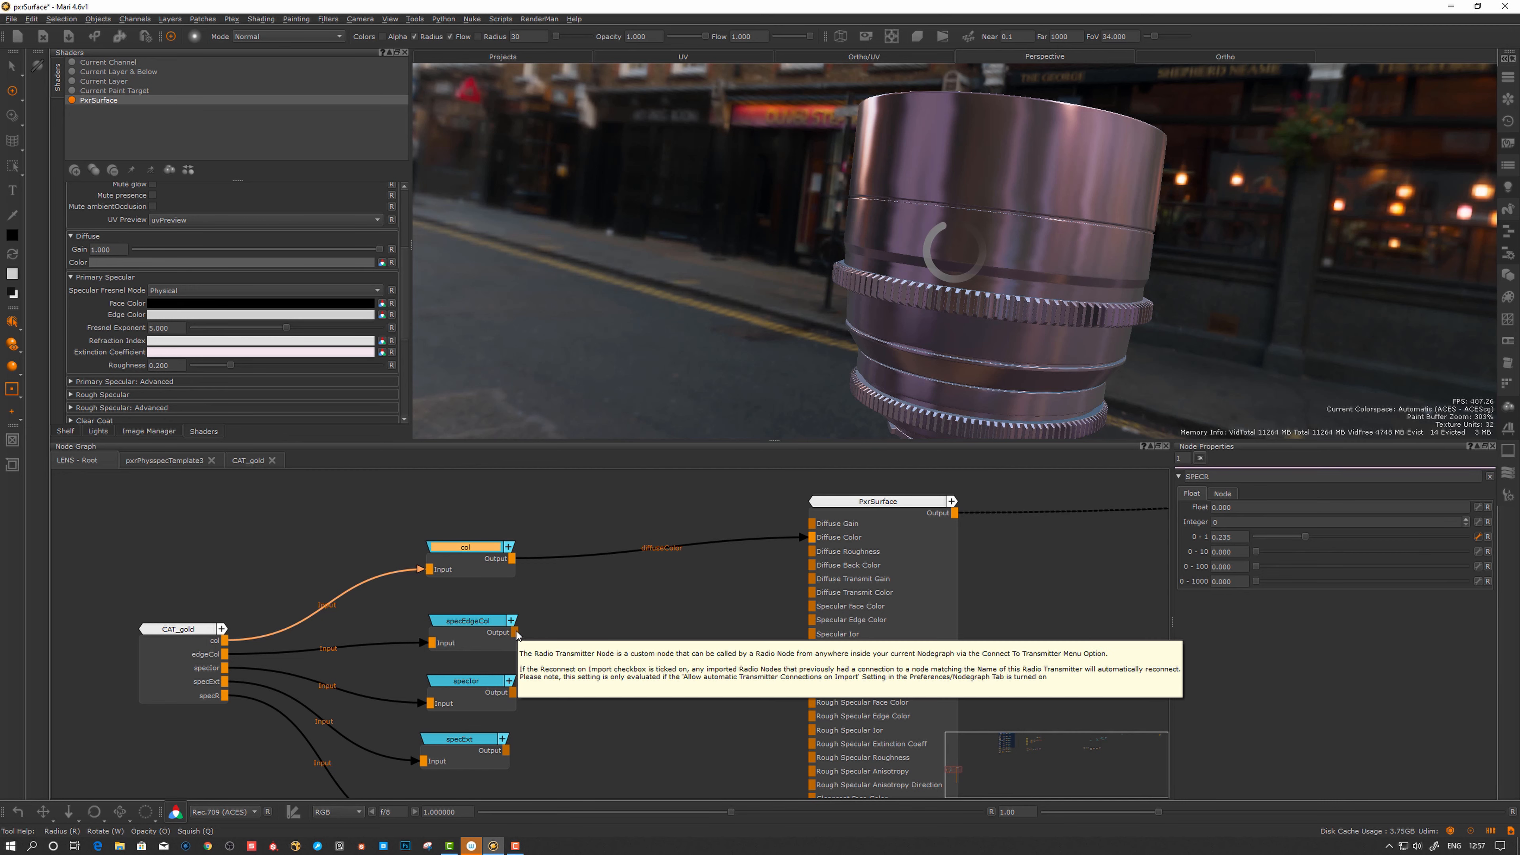
left_click_drag(514, 632, 812, 620)
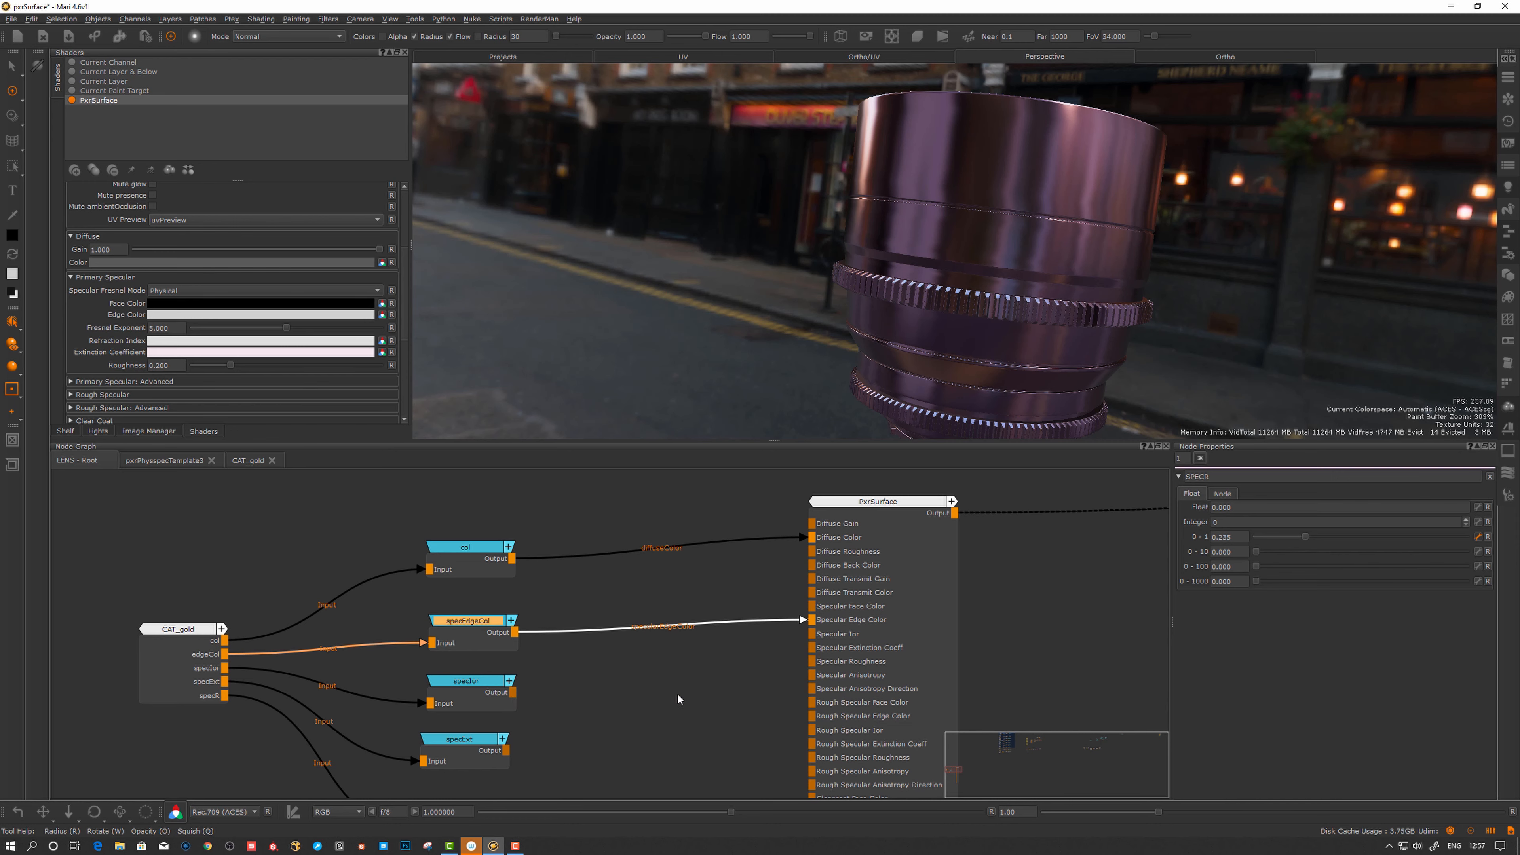
- Connect specIor to Specular Ior, specExt to Specular Extinction Coeff and specR to Specular Roughness, and inspect the lens
left_click_drag(512, 692, 812, 634)
left_click_drag(505, 750, 812, 647)
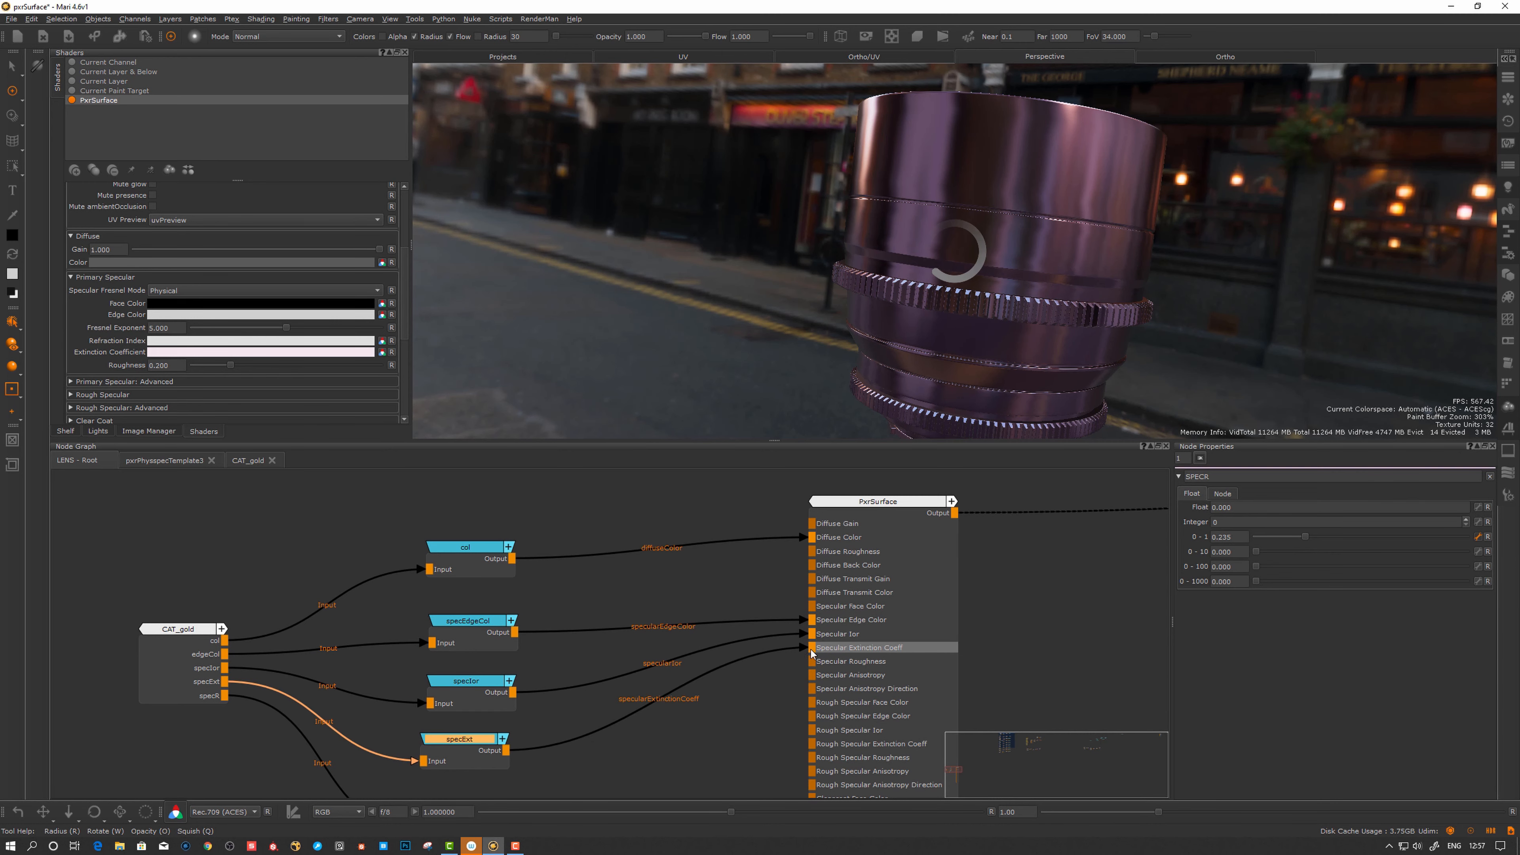
left_click_drag(475, 743, 786, 586)
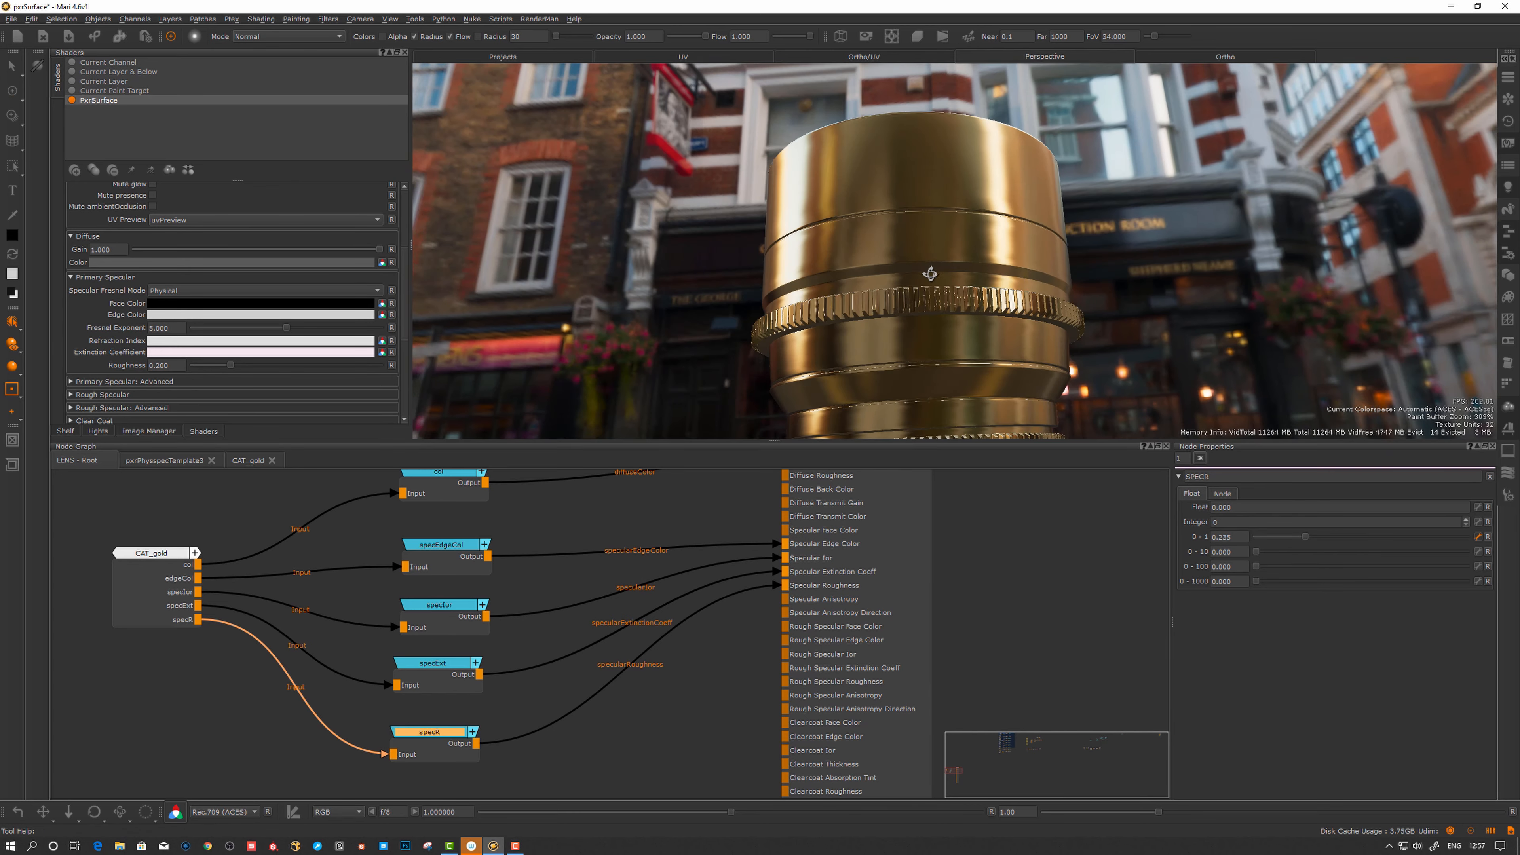
left_click_drag(930, 274, 871, 294, "alt")
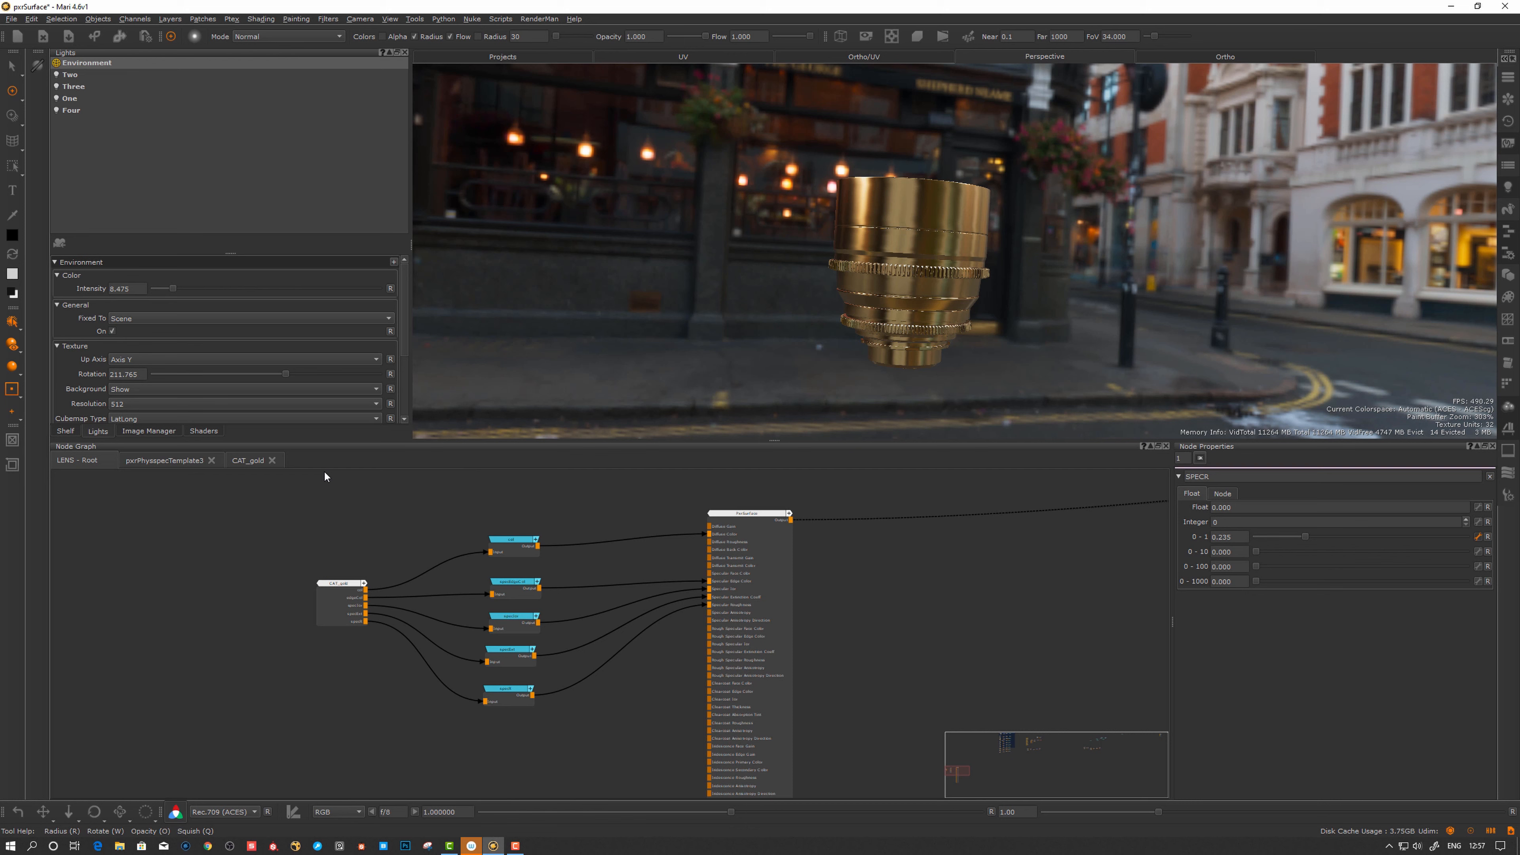
- Move the gold preset nodes away from PxrSurface and disconnect their links to the shader
left_click_drag(325, 472, 363, 693)
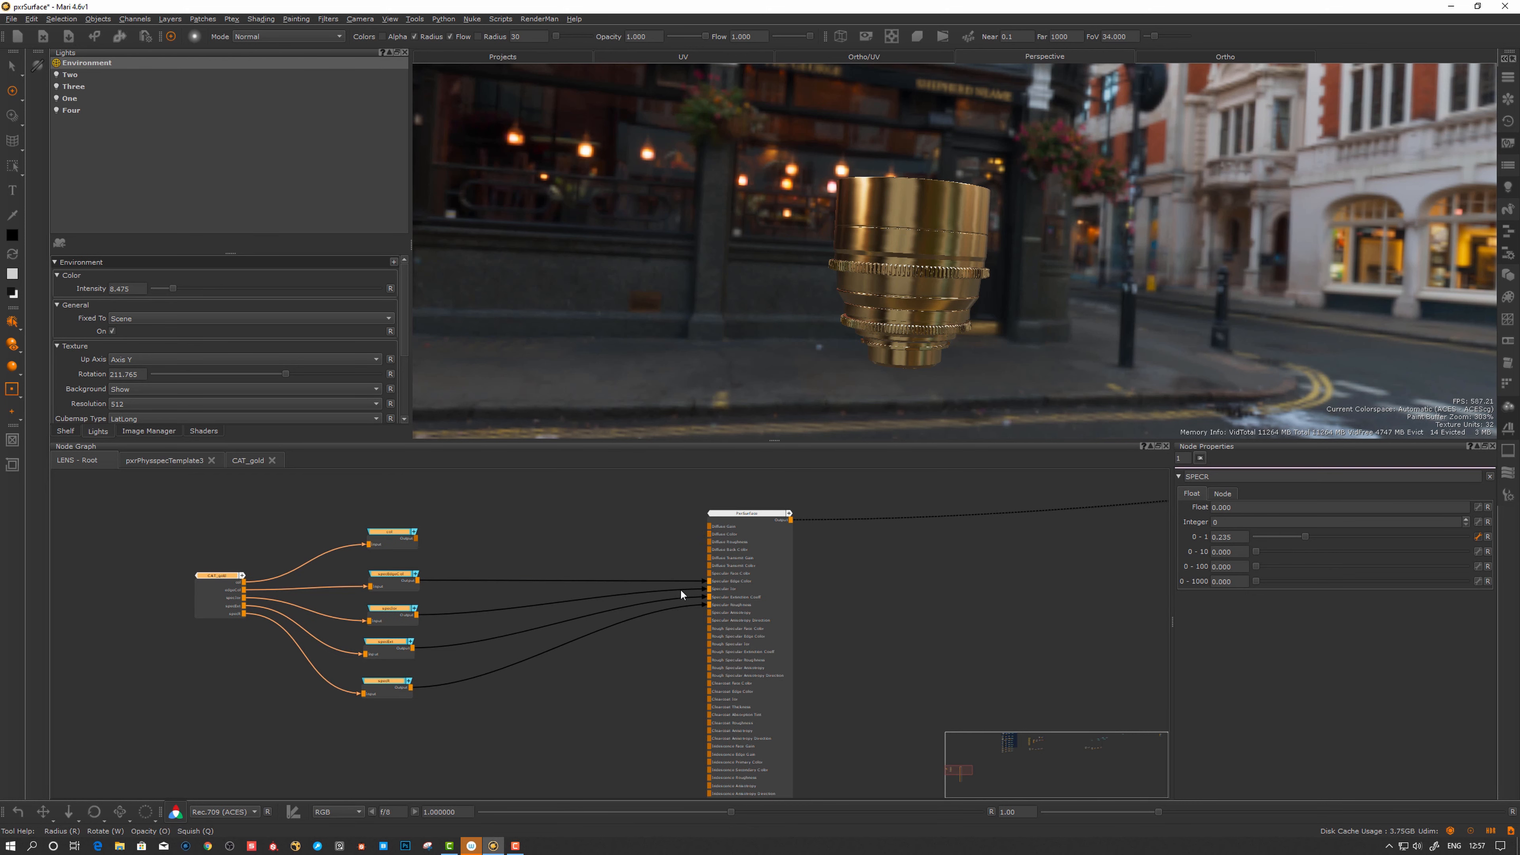
mouse_move(702, 581)
left_mouse_down()
mouse_move(682, 580)
mouse_move(698, 610)
left_mouse_up()
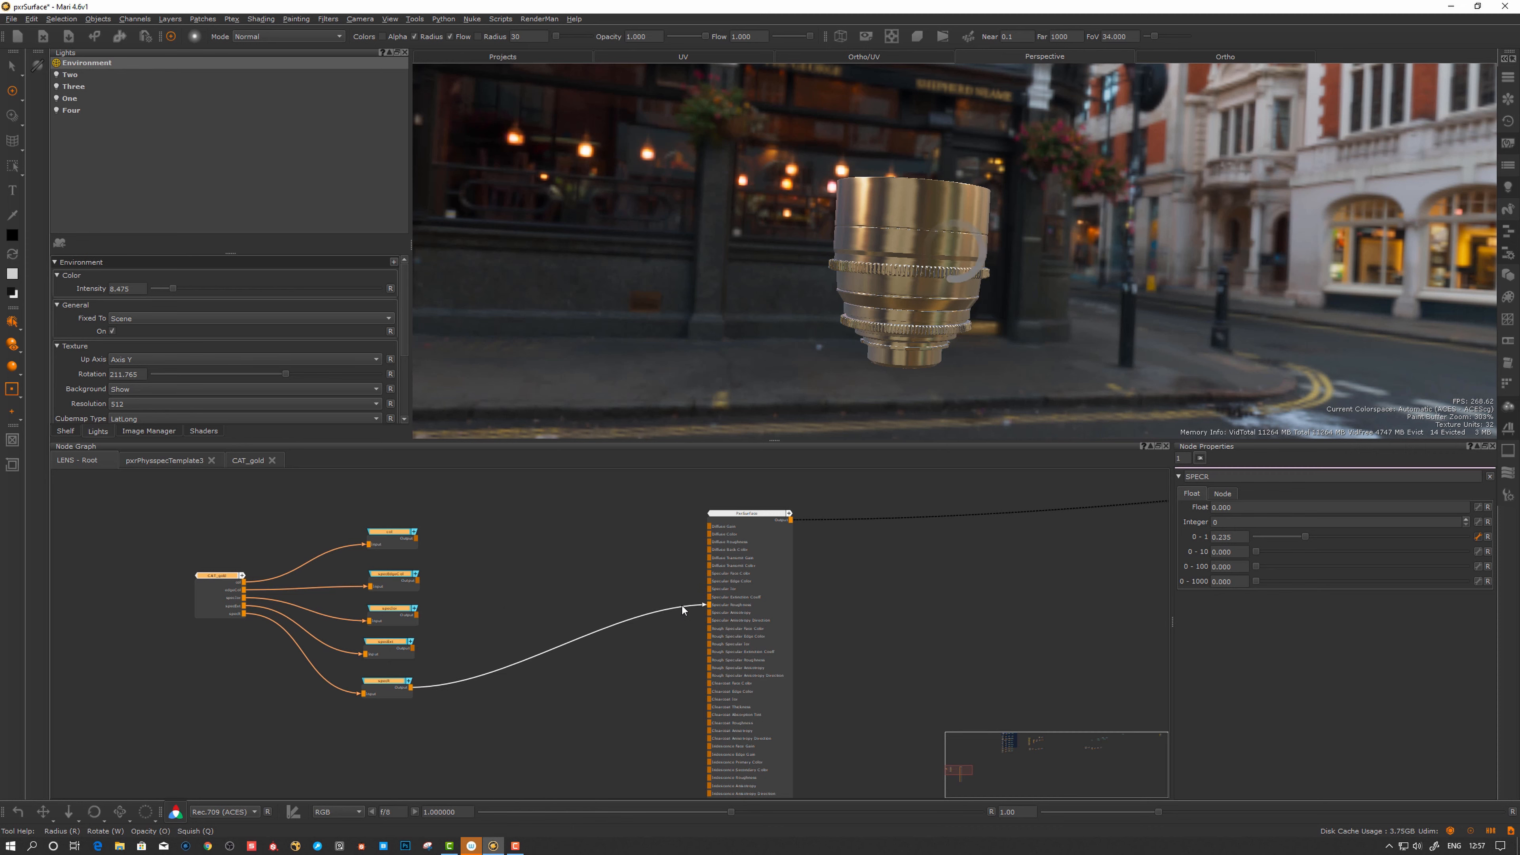
left_click(644, 625)
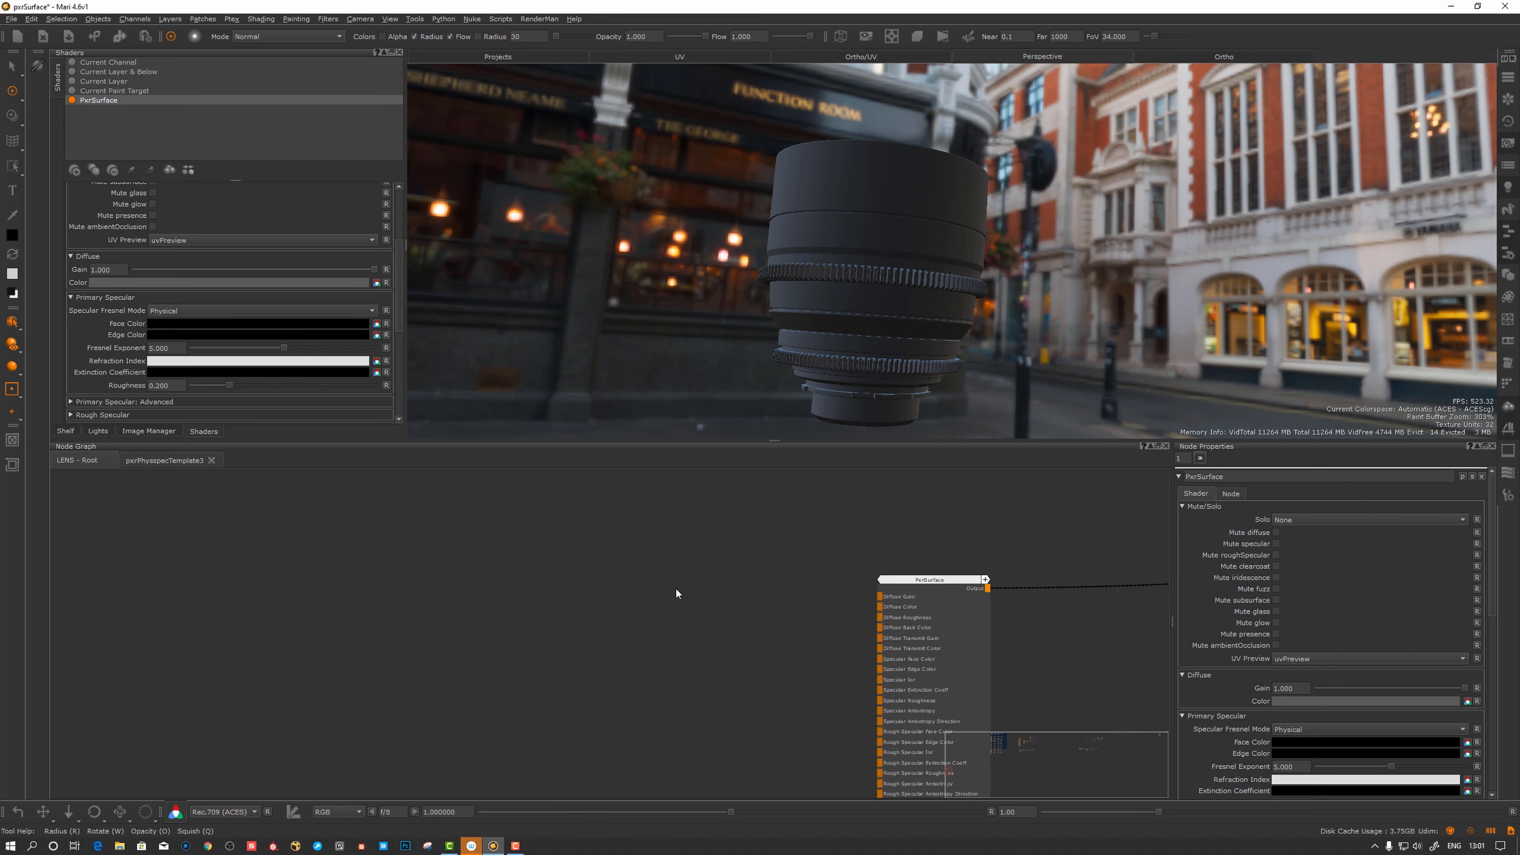
- Add the pxrPhysspecTemplate preset from the BuildingBlocks mask shelf beside the PxrSurface node and close the shelf
right_click(644, 548)
mouse_move(748, 605)
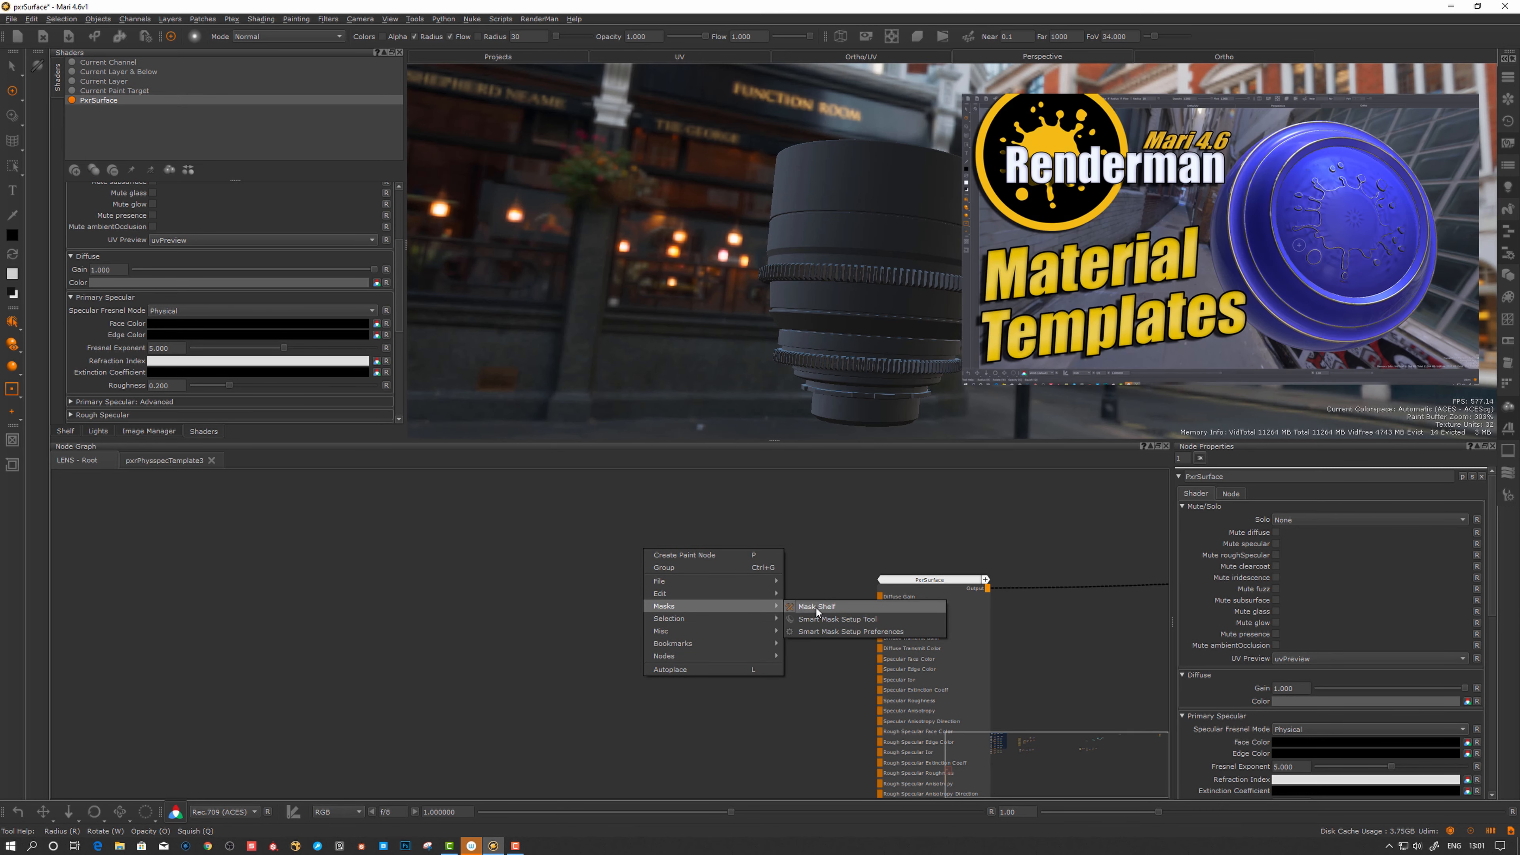
left_click(815, 607)
left_click(1075, 365)
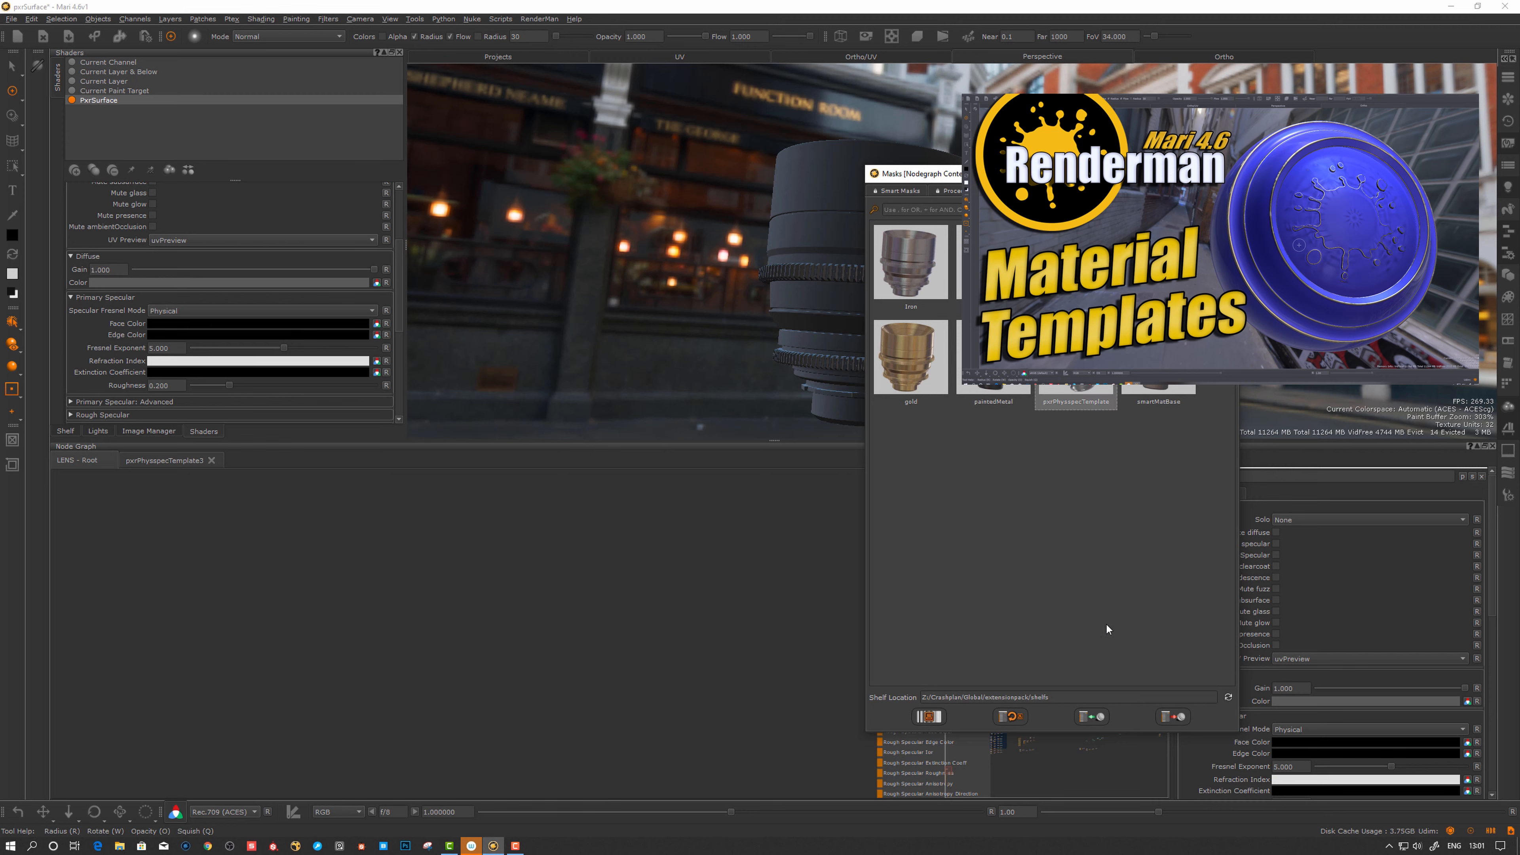
left_click_drag(1080, 395, 563, 775)
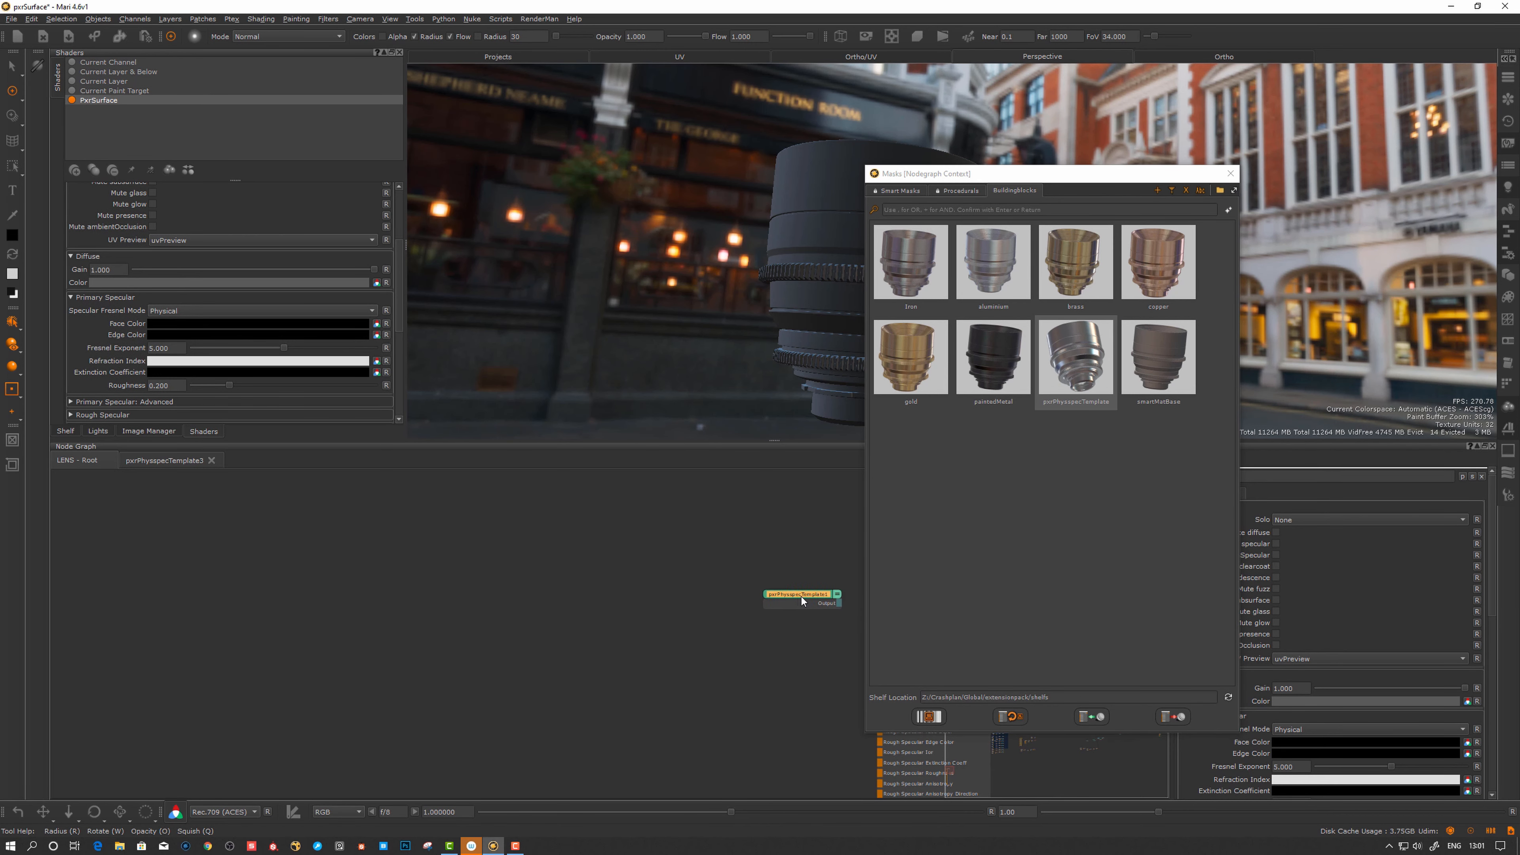
left_click(1230, 173)
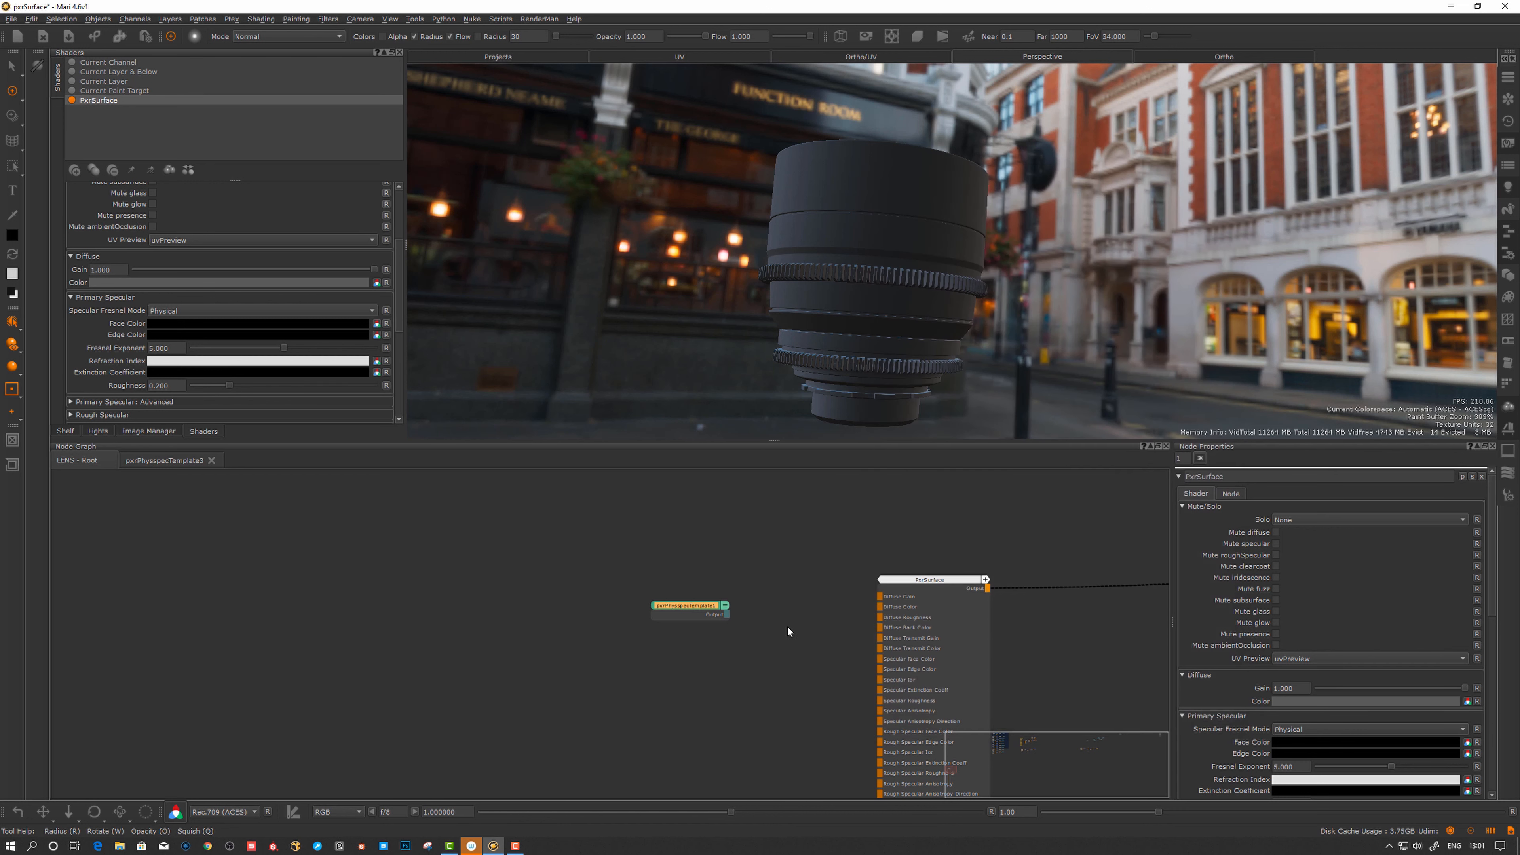
- Connect the template's output to all the PxrSurface inputs starting at Diffuse Gain, and inspect the resulting material on the lens
left_click(931, 579)
middle_click_drag(778, 240, 838, 215)
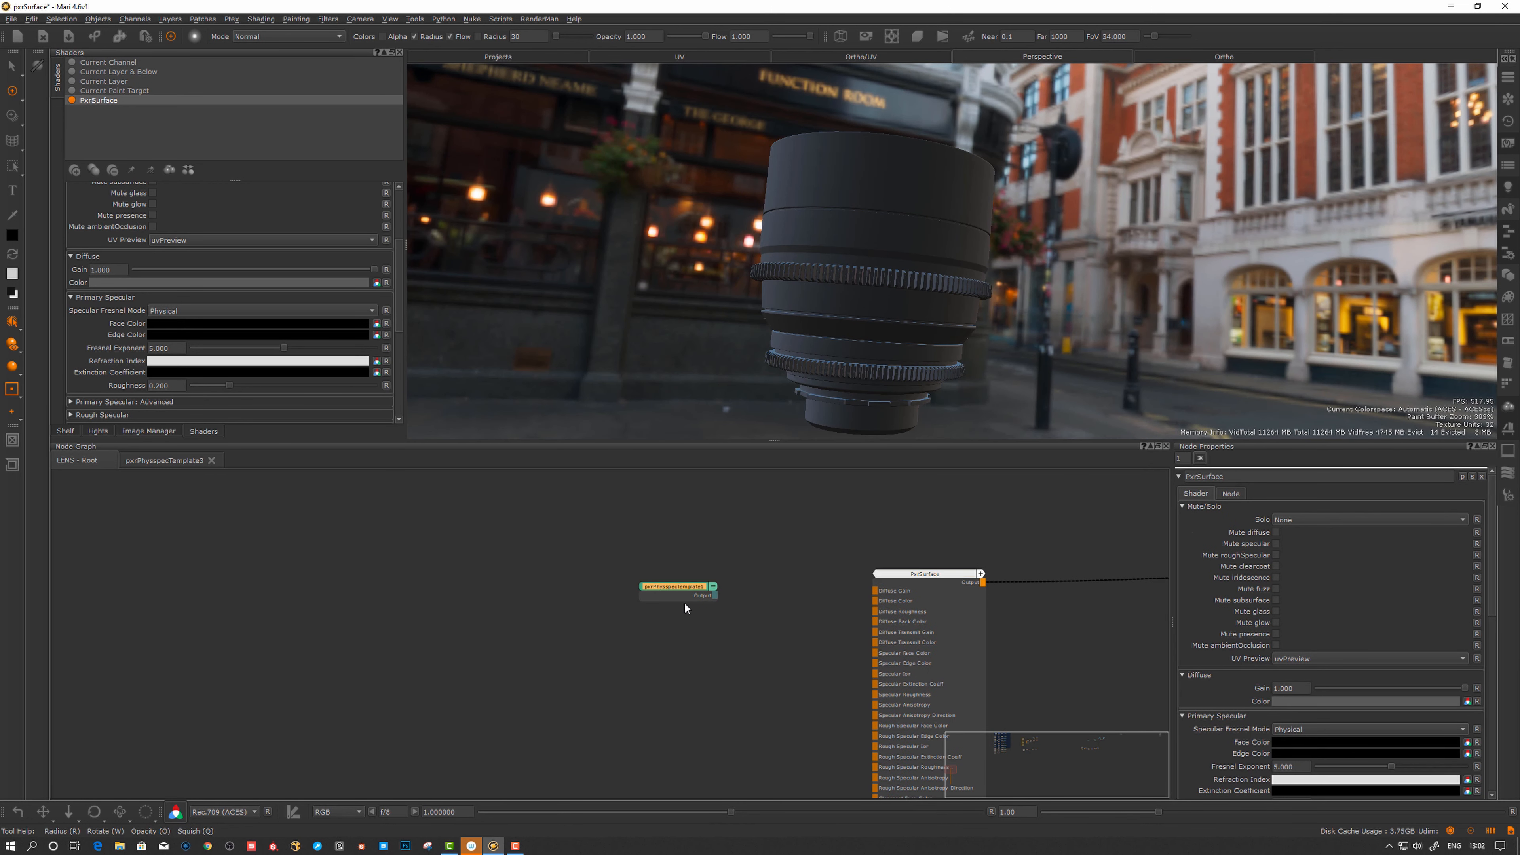
left_click_drag(719, 614, 885, 591)
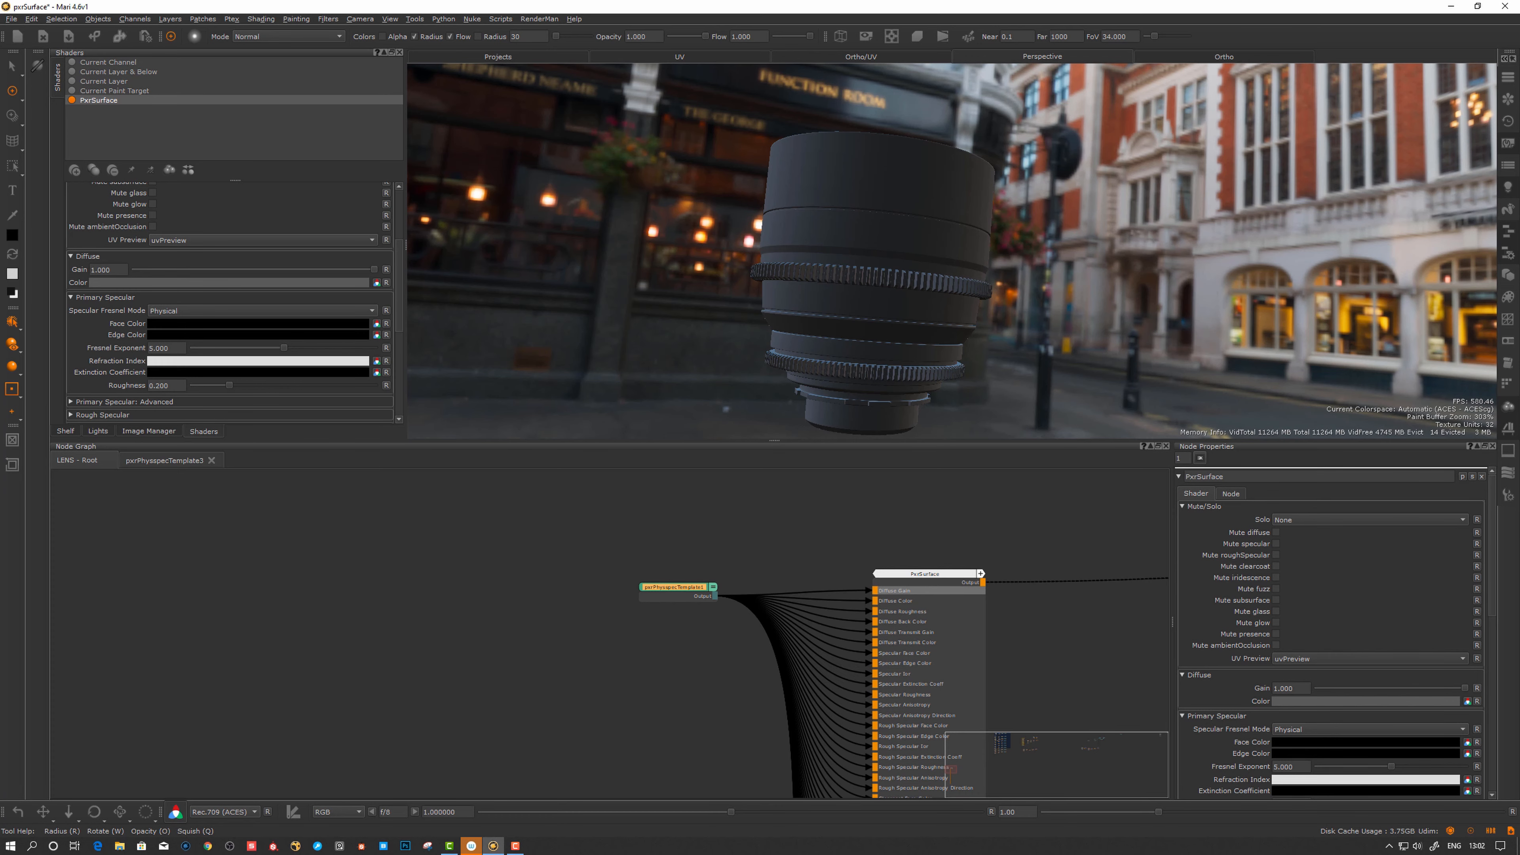
left_click_drag(897, 339, 904, 305, "alt")
right_click_drag(903, 305, 914, 341, "alt")
mouse_move(914, 342)
left_mouse_down("alt")
mouse_move(929, 384)
mouse_move(918, 320)
left_mouse_up("alt")
mouse_move(677, 585)
left_mouse_down()
mouse_move(654, 571)
mouse_move(647, 585)
left_mouse_up()
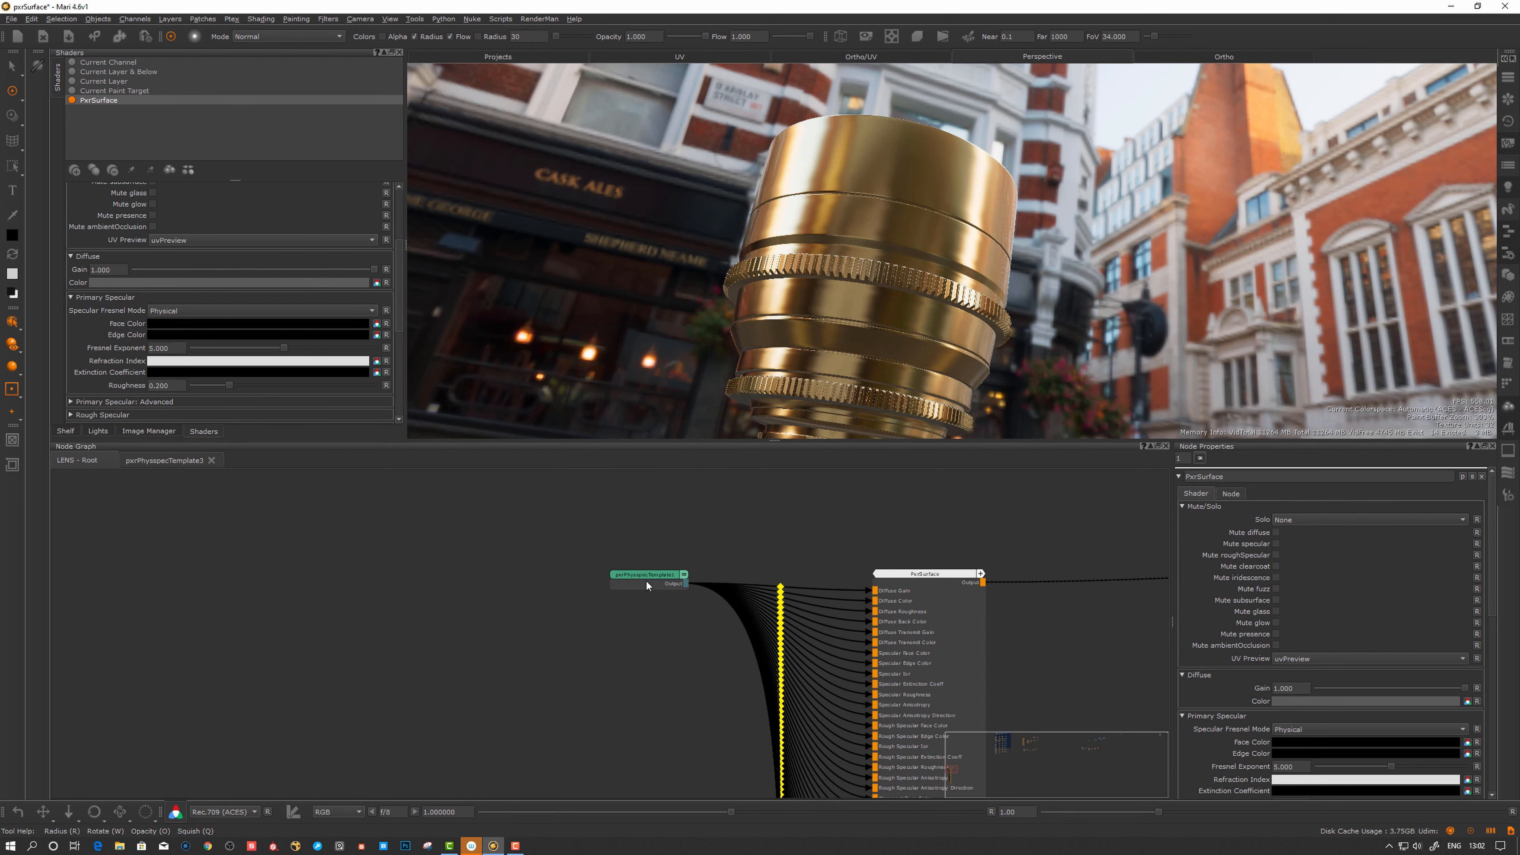
- Open the connected pxrPhysspecTemplate group and examine its BaseCat, DIFF and SPEC sections
double_click(647, 575)
scroll(495, 592, "up", 3)
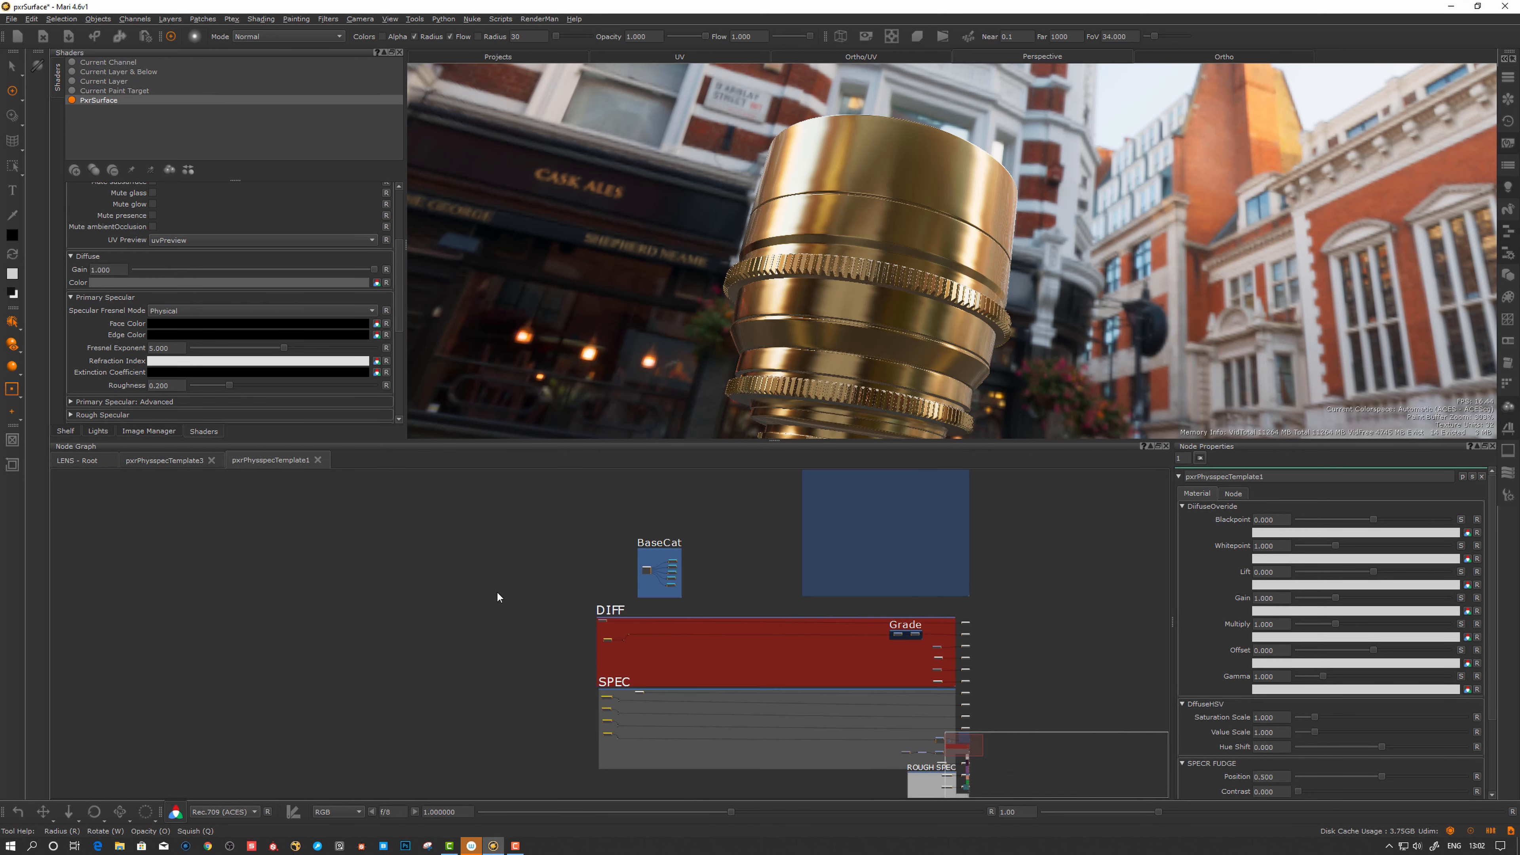
scroll(570, 544, "up", 2)
scroll(638, 554, "up", 2)
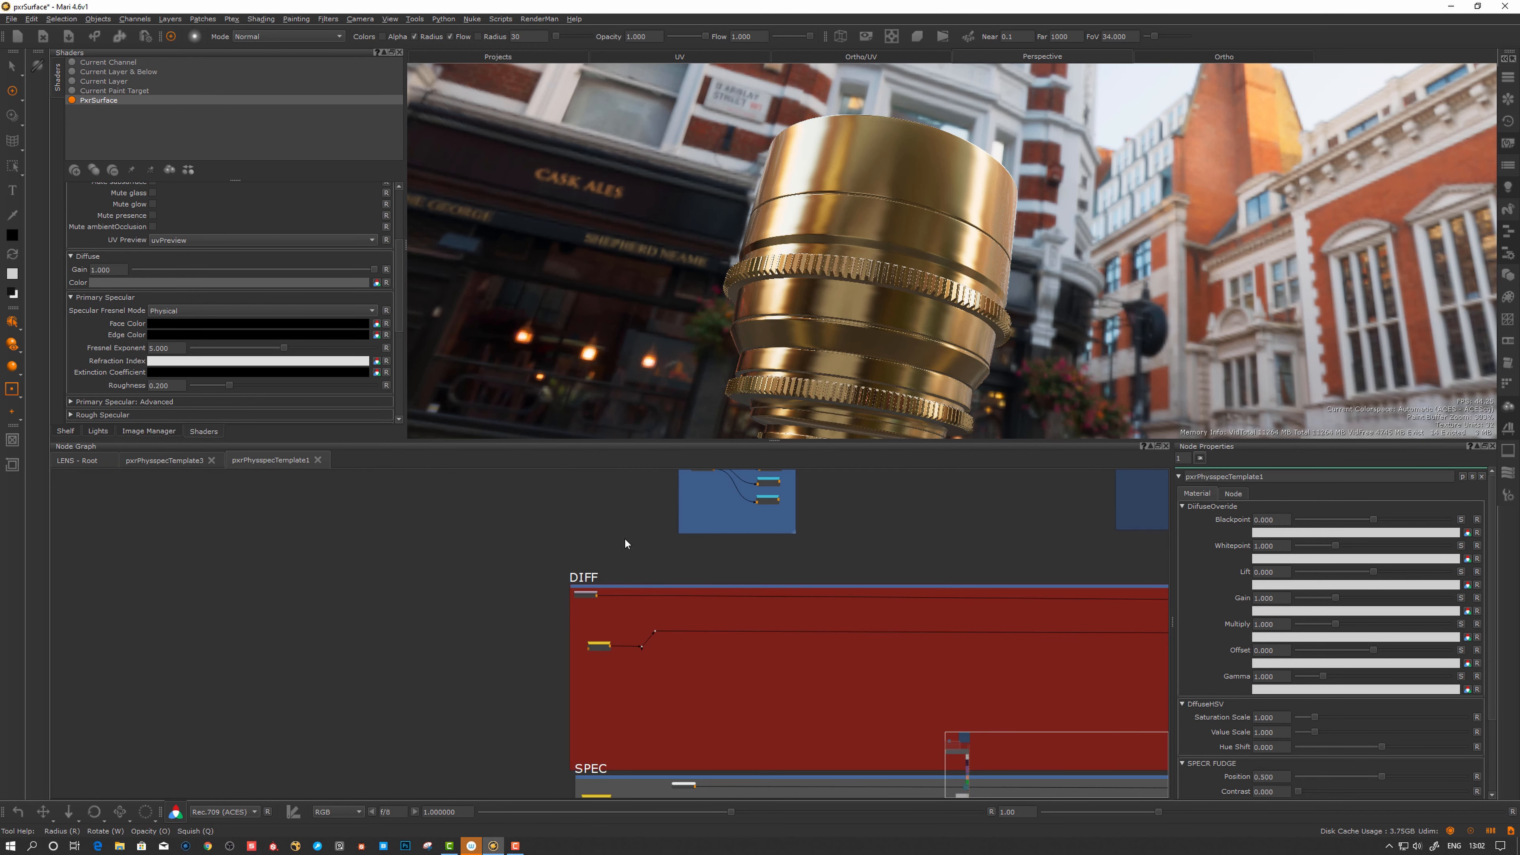
middle_click_drag(624, 543, 612, 612)
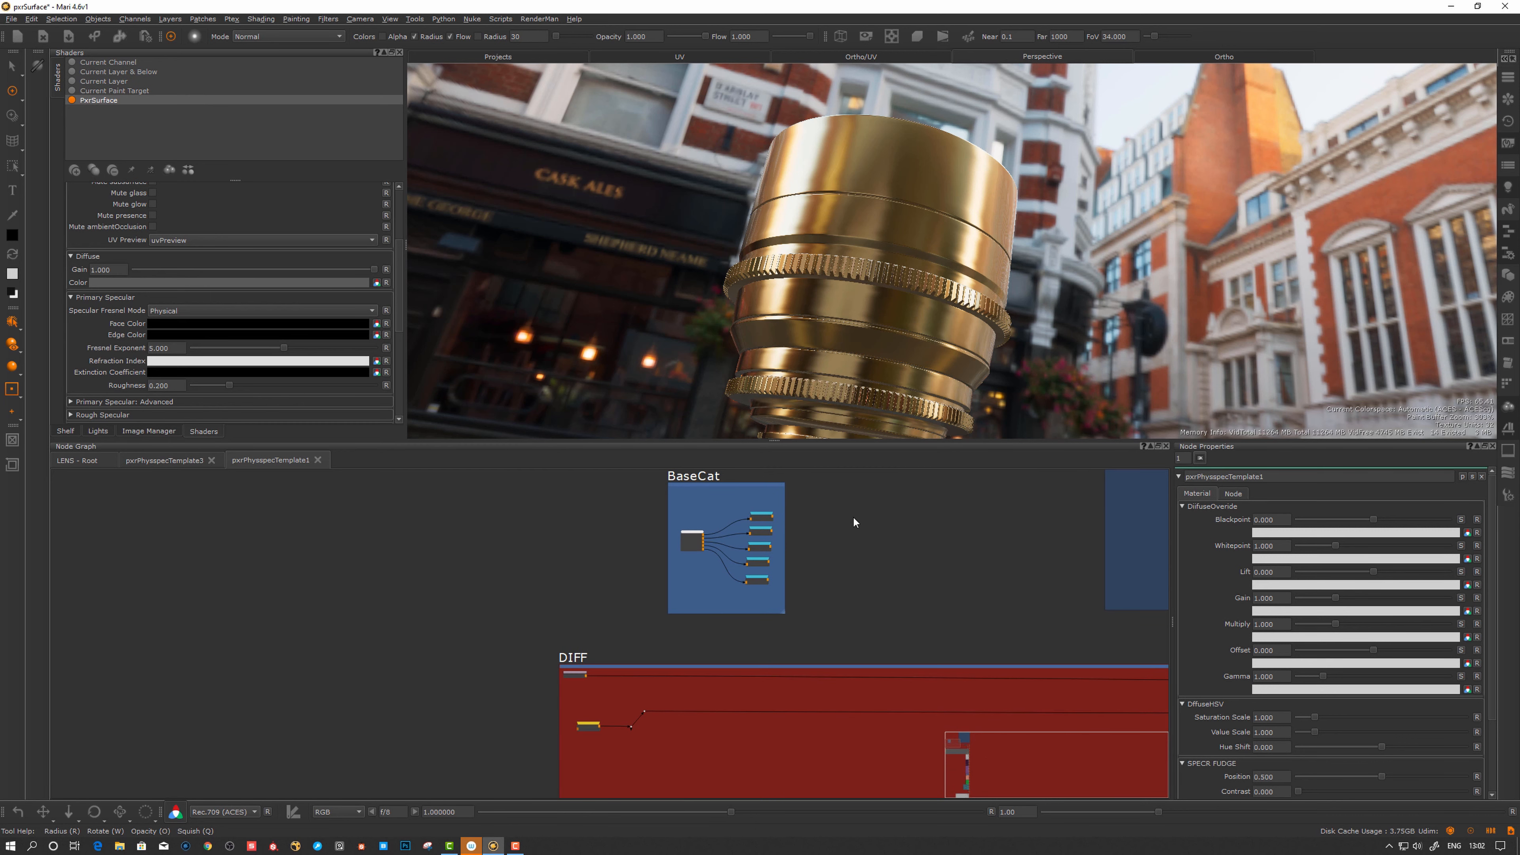
scroll(780, 564, "down", 2)
scroll(753, 583, "up", 1)
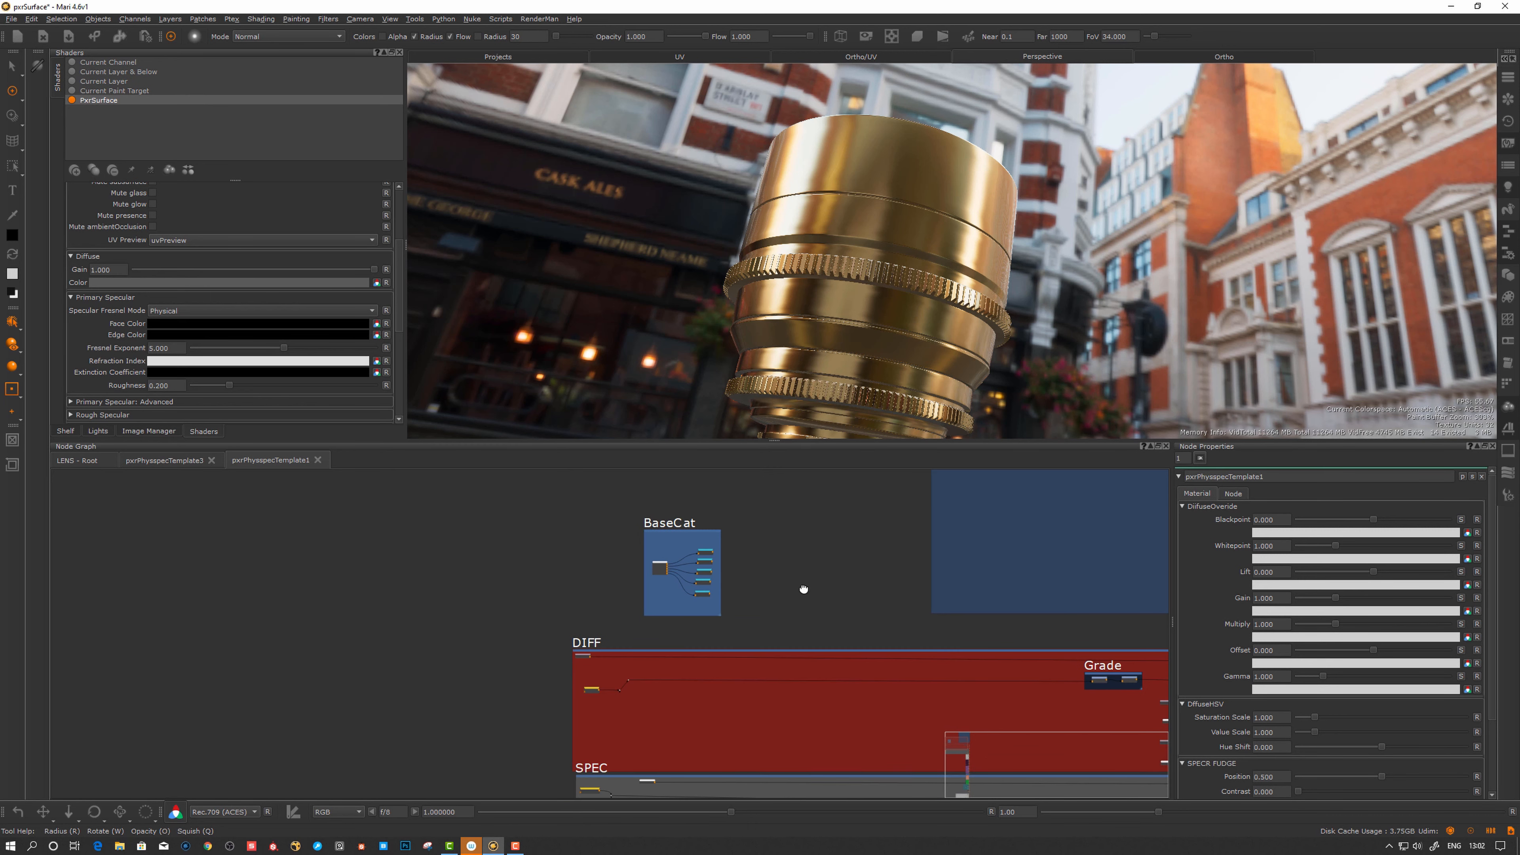
middle_click_drag(777, 591, 774, 590)
scroll(766, 598, "down", 1)
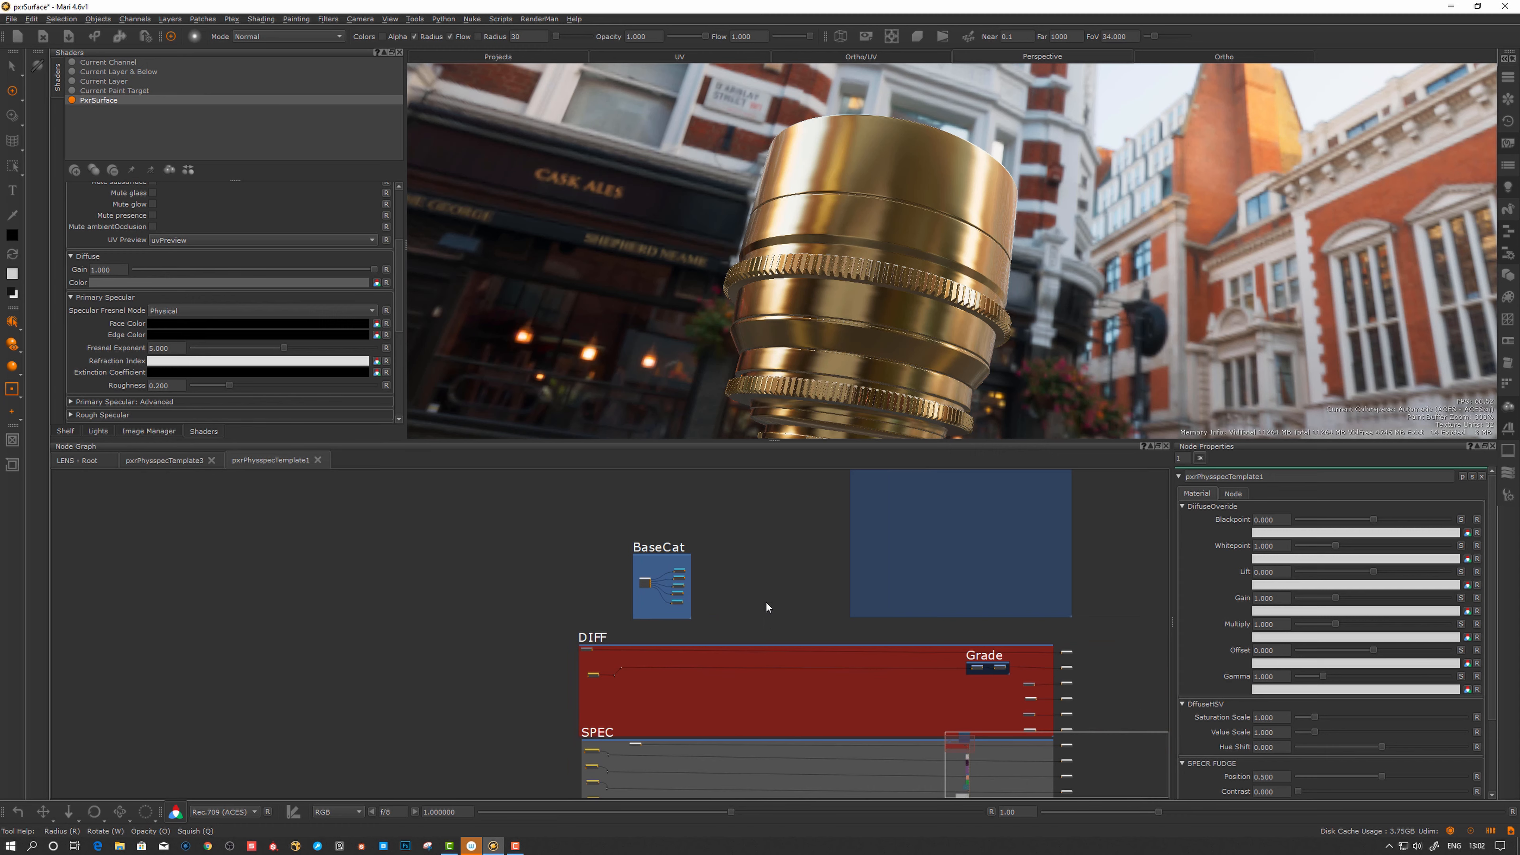
middle_click_drag(702, 597, 594, 692)
scroll(693, 529, "up", 3)
scroll(684, 554, "up", 5)
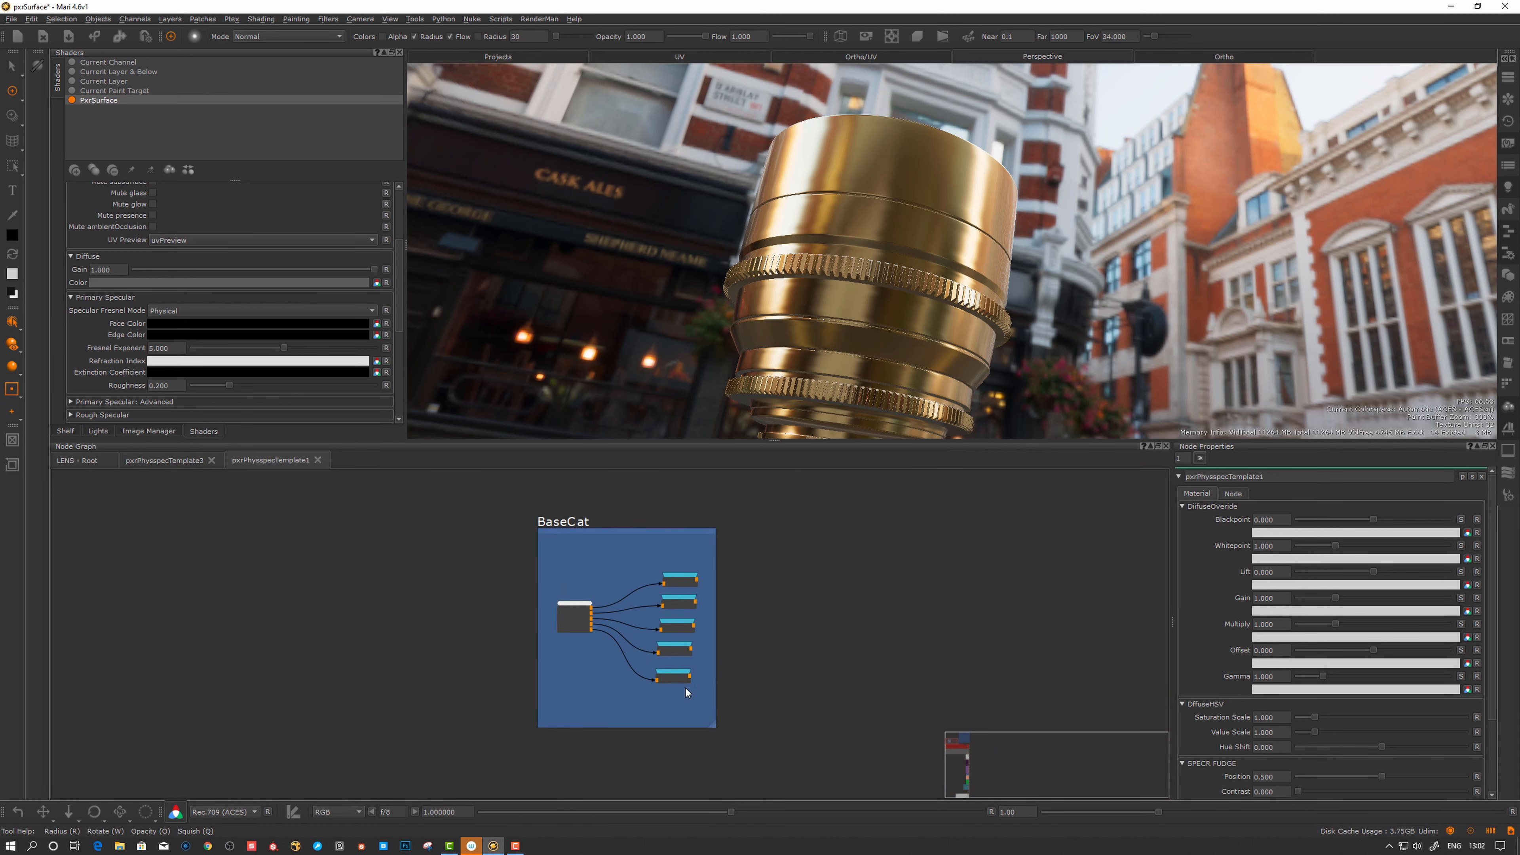
- Examine how the CAT_gold preset feeds the transmitter nodes inside the BaseCat backdrop
middle_click_drag(685, 688, 712, 651)
scroll(570, 702, "down", 1)
middle_click_drag(570, 702, 583, 596)
scroll(599, 688, "down", 3)
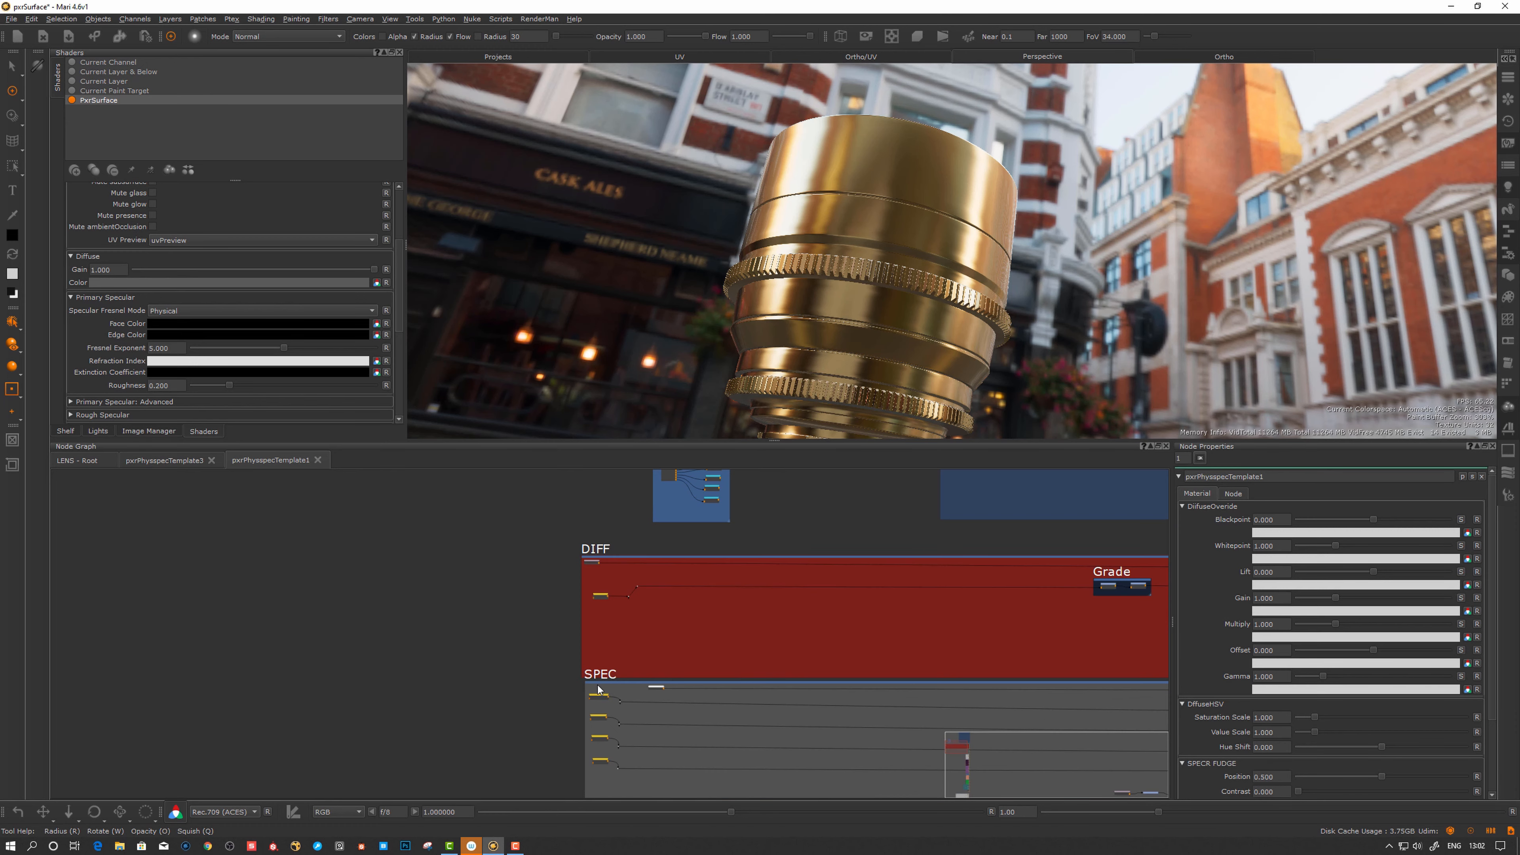
middle_click_drag(732, 520, 750, 610)
scroll(672, 519, "up", 8)
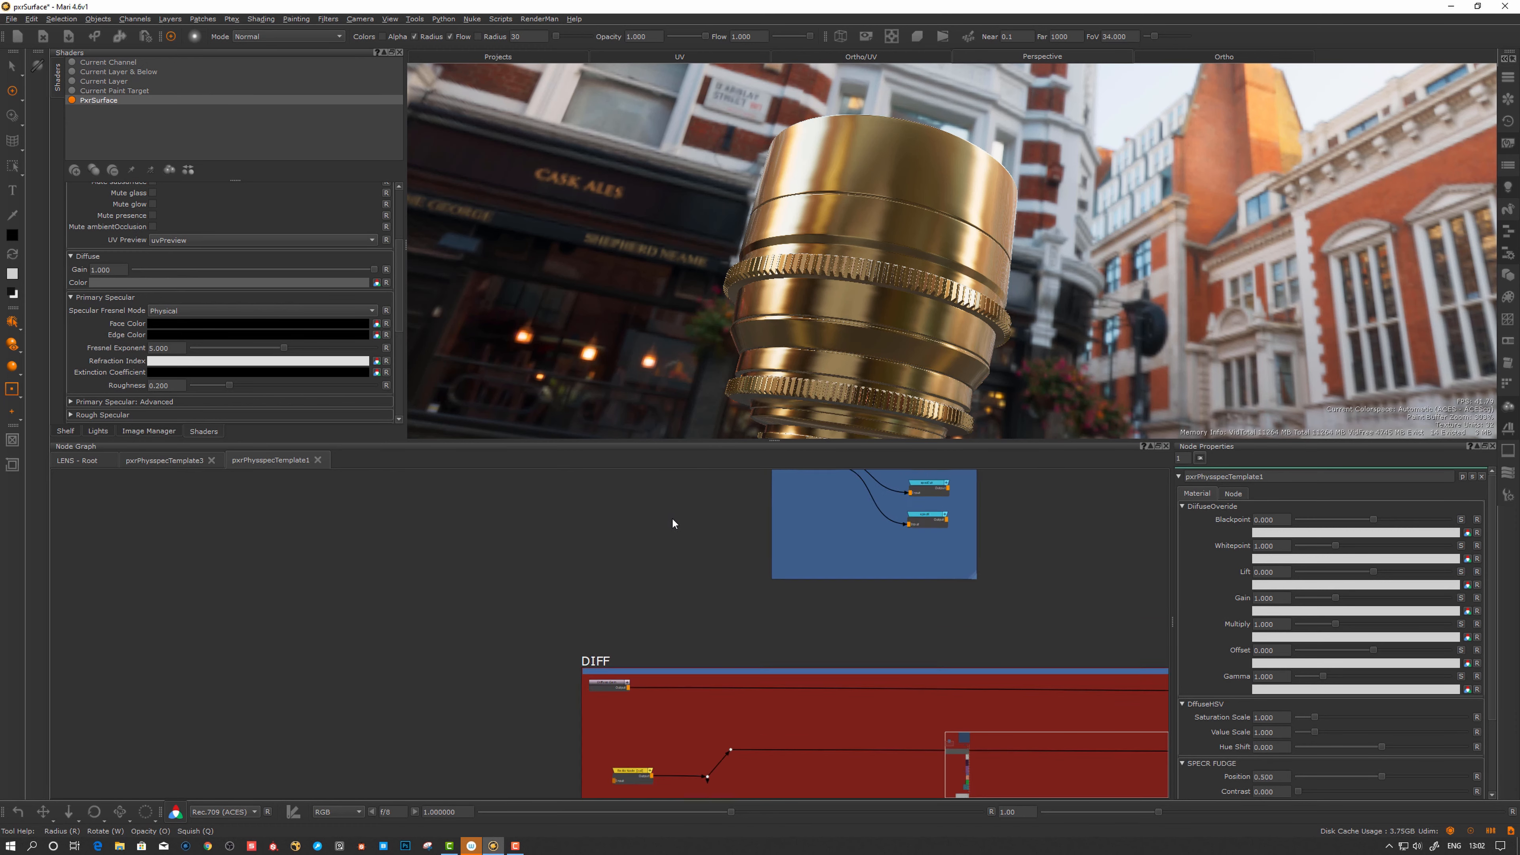
middle_click_drag(672, 518, 520, 679)
scroll(652, 554, "up", 4)
middle_click_drag(698, 525, 656, 584)
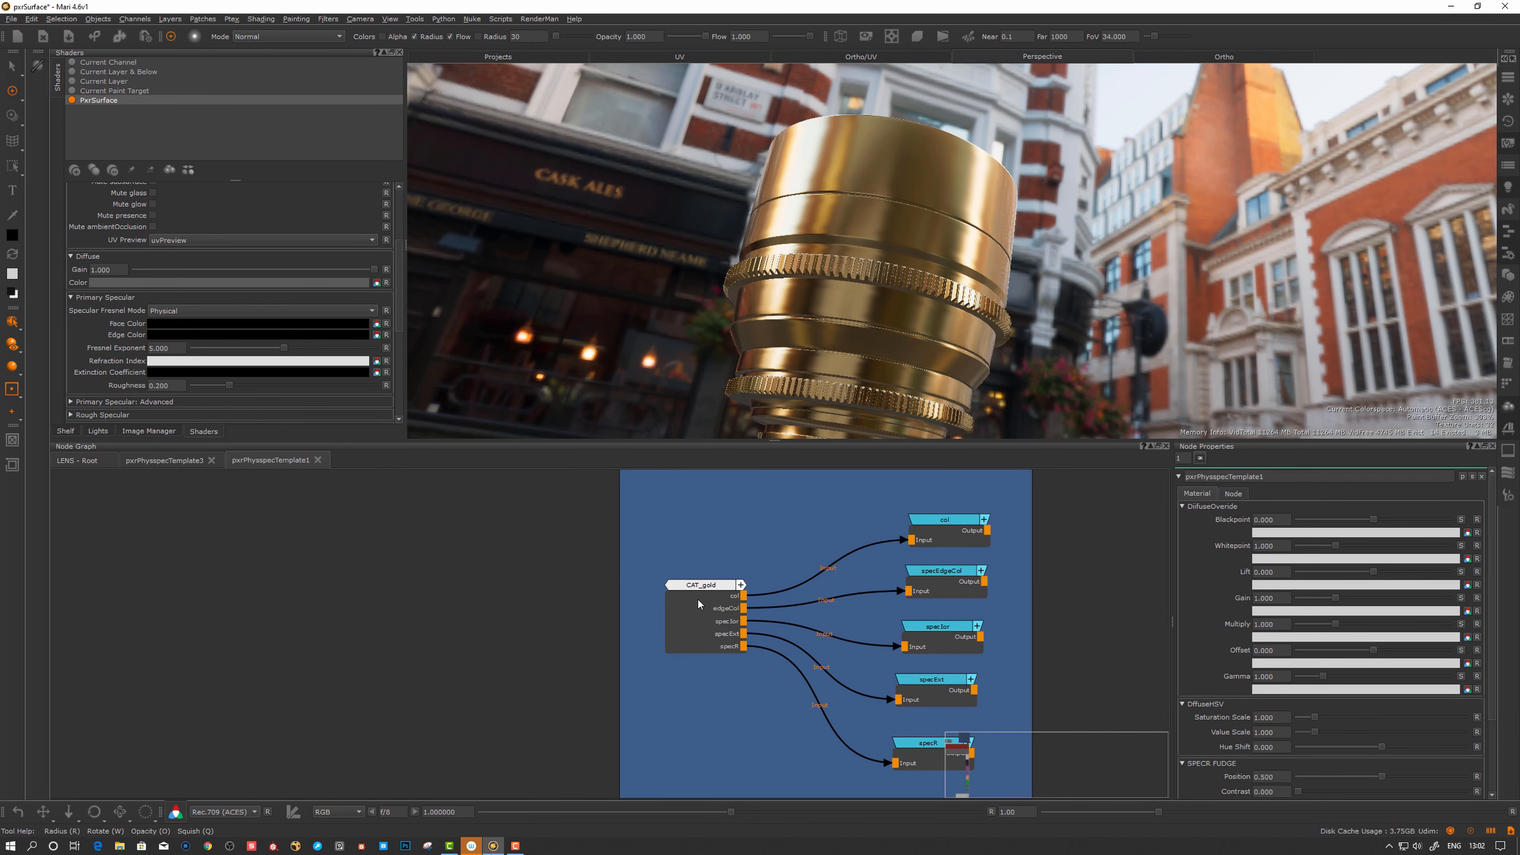
- Delete the CAT_gold preset and its five transmitter nodes from the BaseCat backdrop, and inspect the lens
scroll(650, 556, "down", 3)
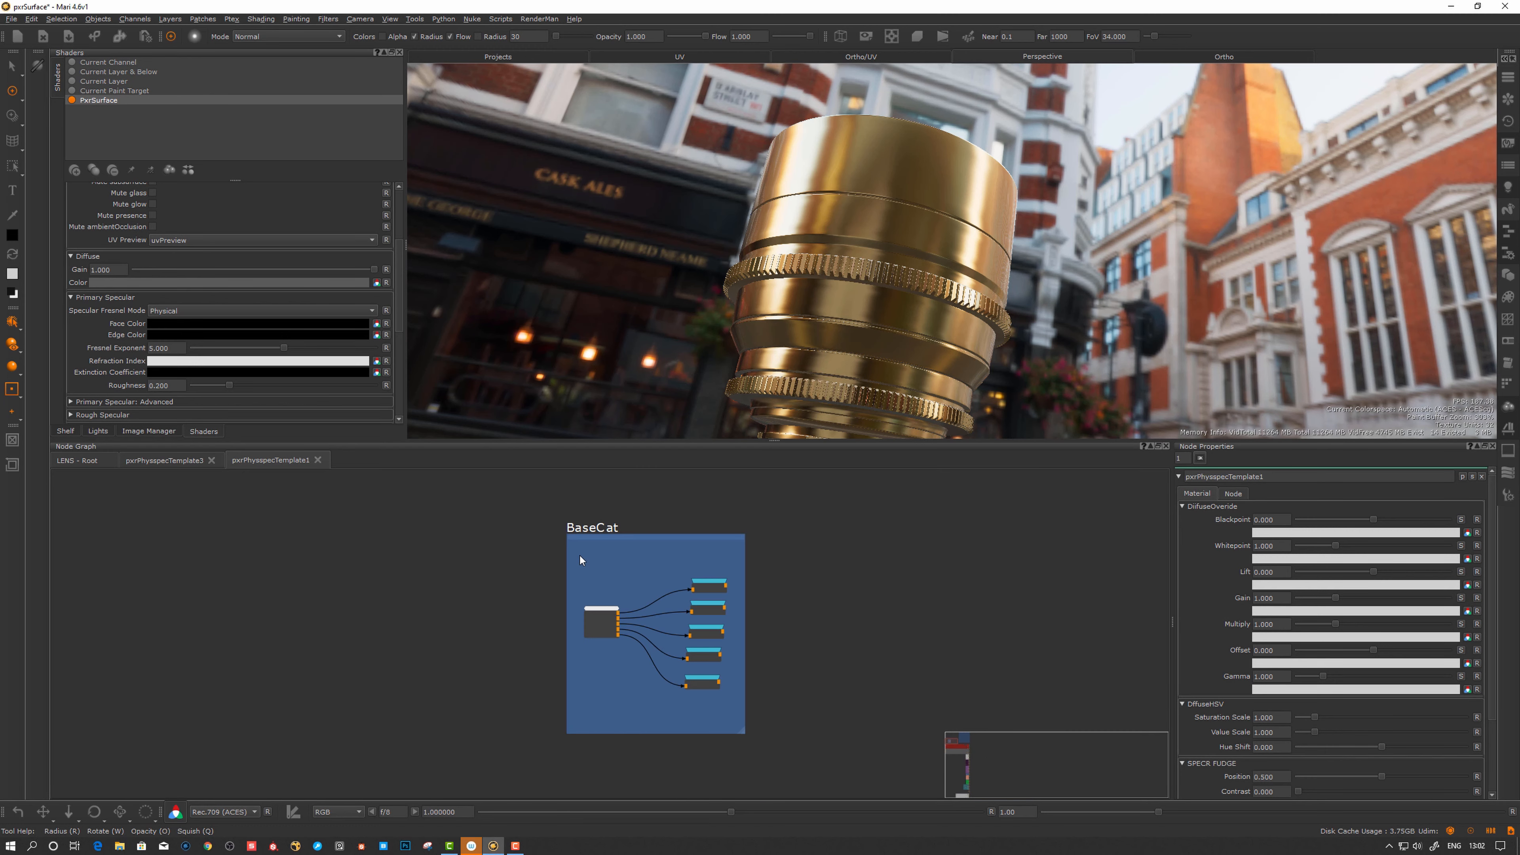
left_click_drag(578, 560, 728, 713)
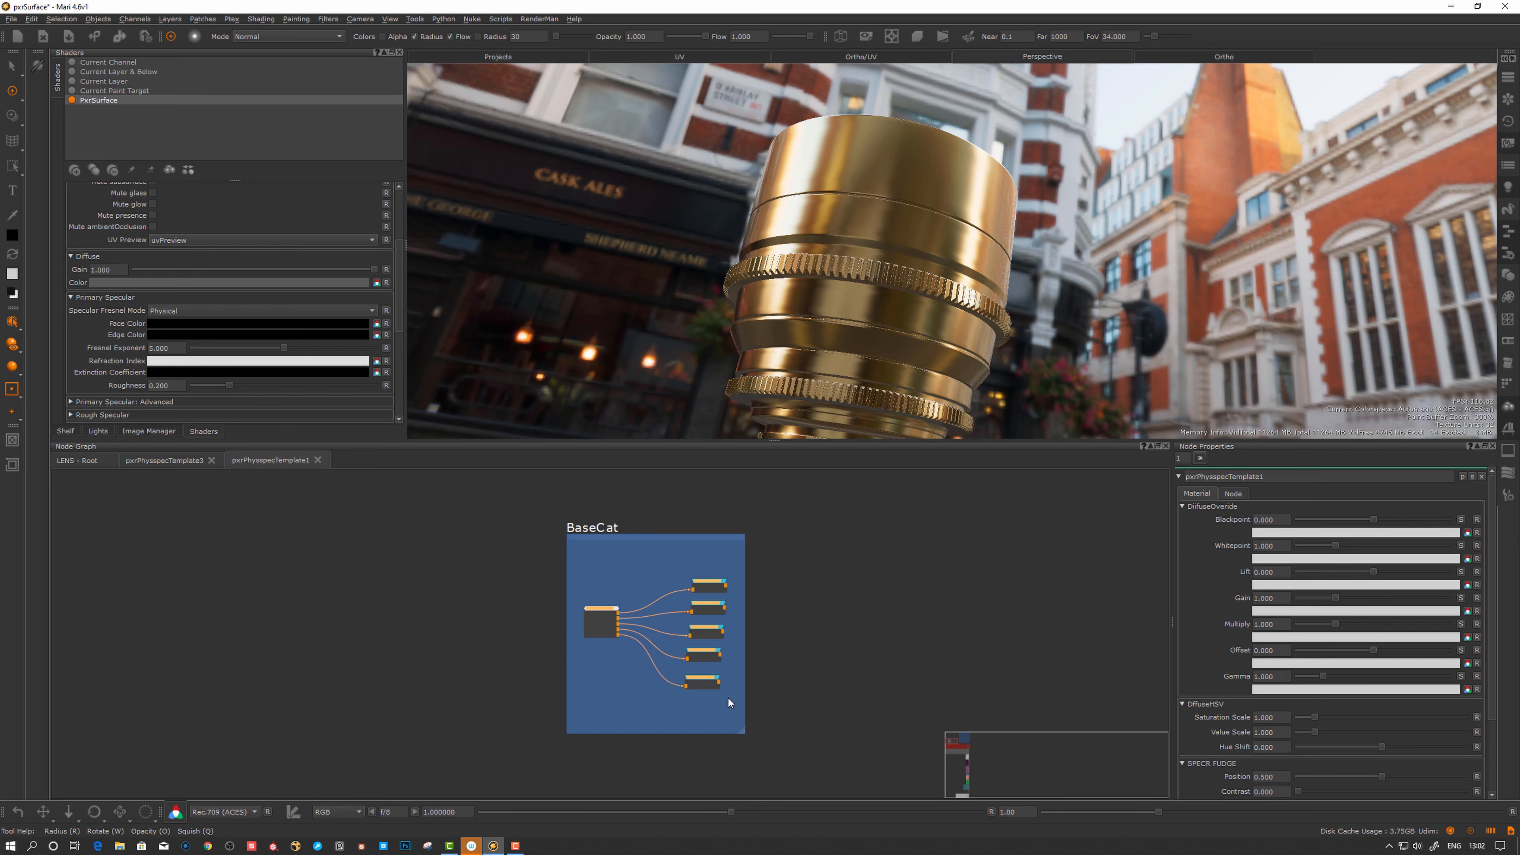
key("Delete")
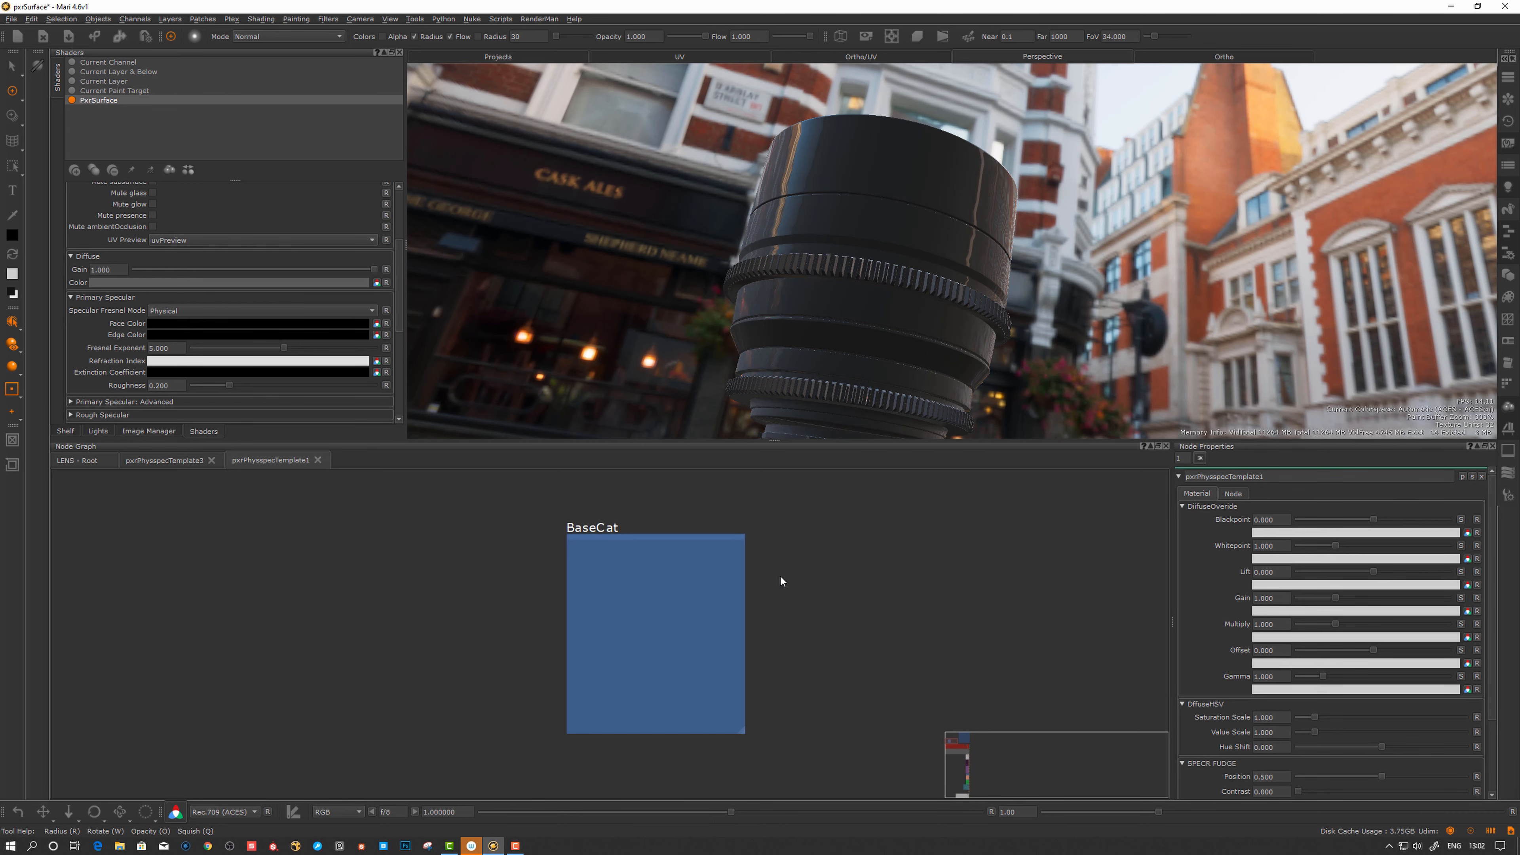
middle_click_drag(903, 312, 874, 332)
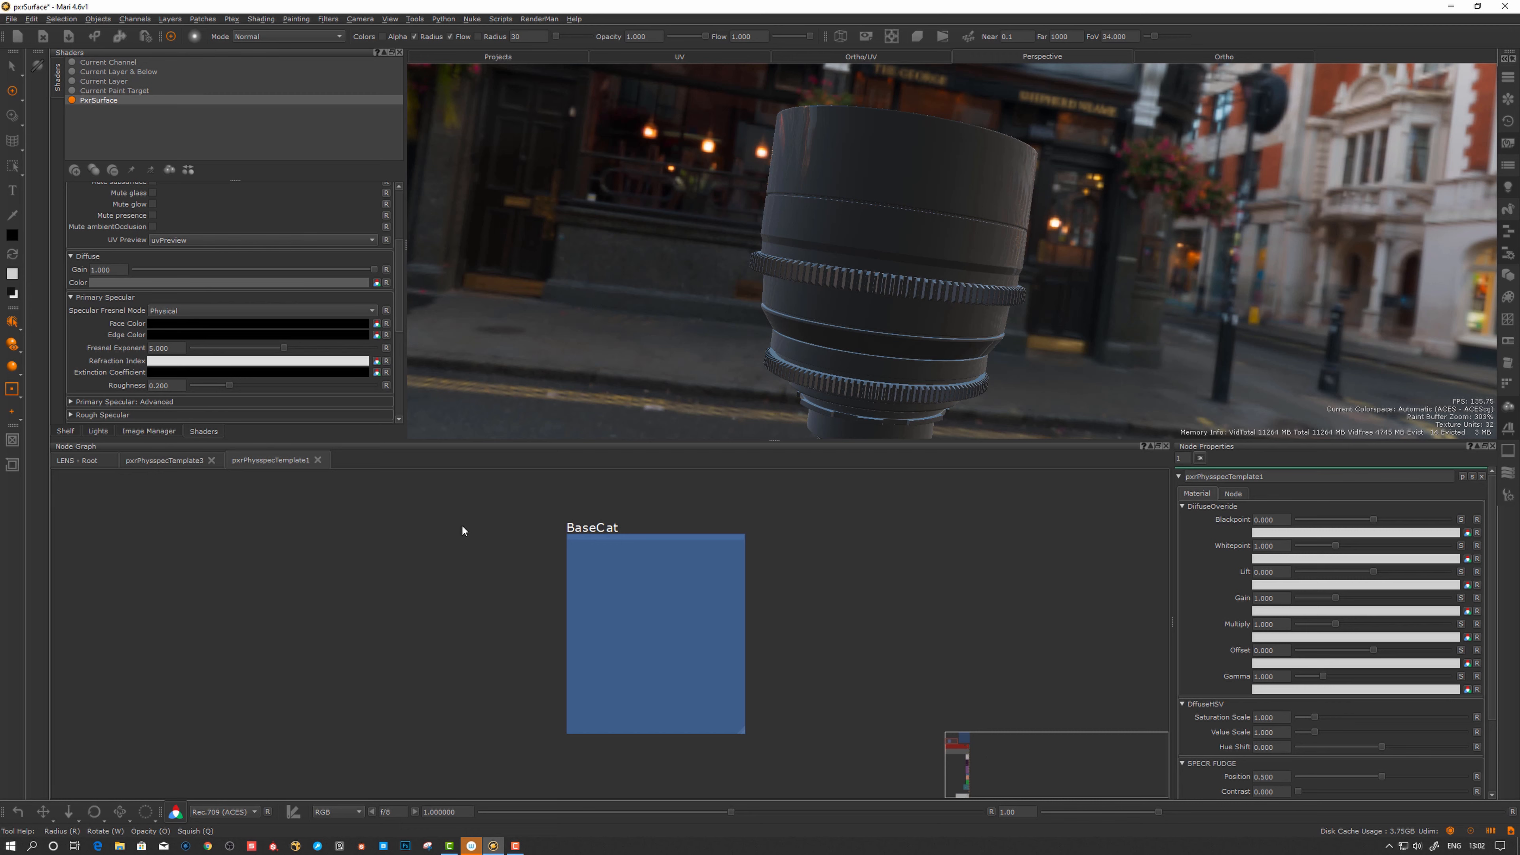
- Add the aluminium preset from the BuildingBlocks mask shelf and place its nodes inside the BaseCat backdrop
right_click(421, 546)
mouse_move(465, 599)
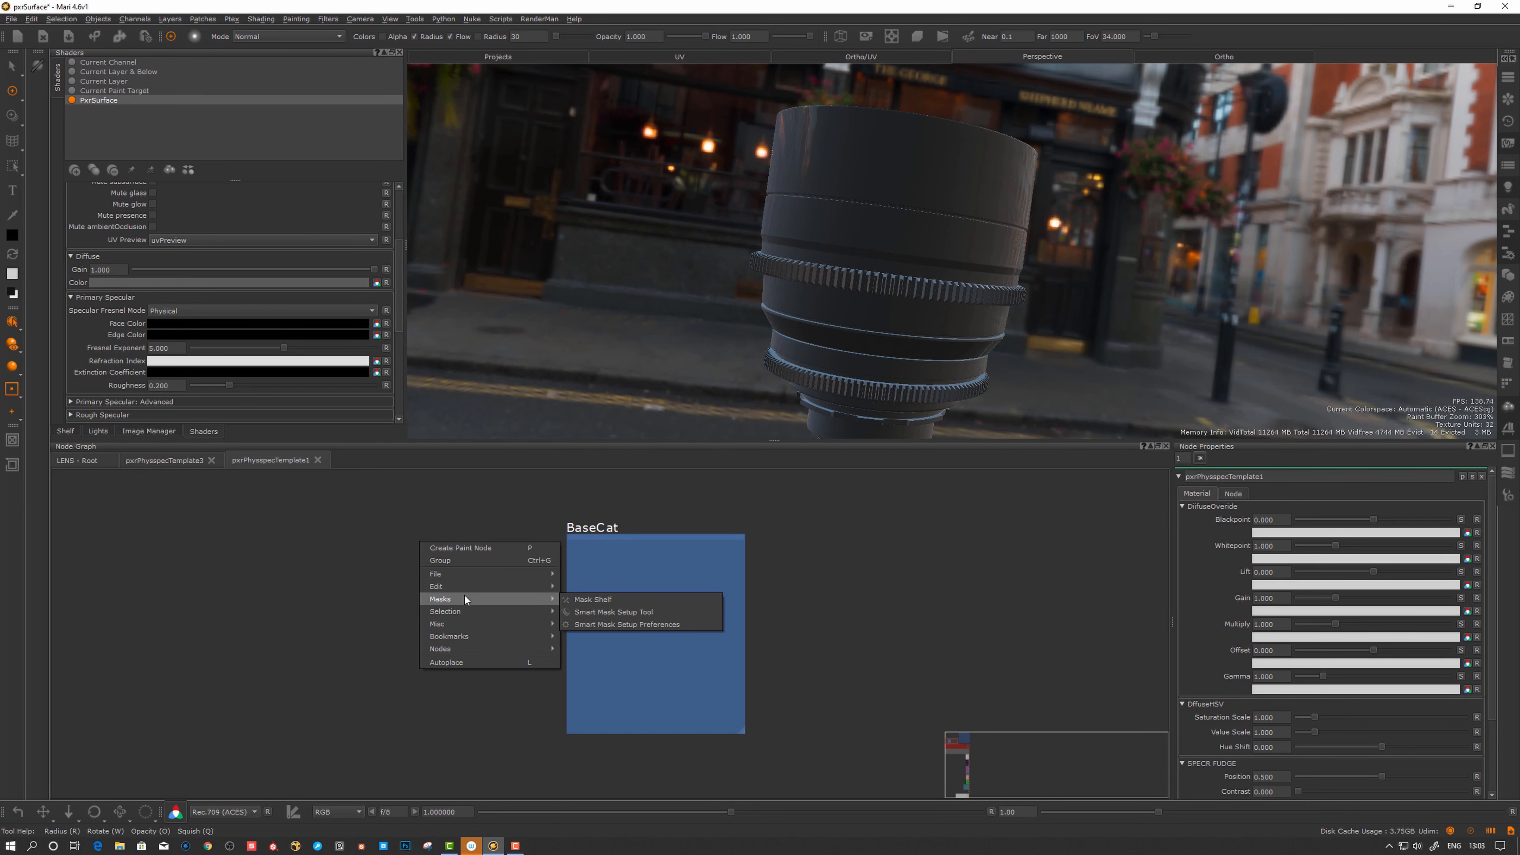
left_click(593, 599)
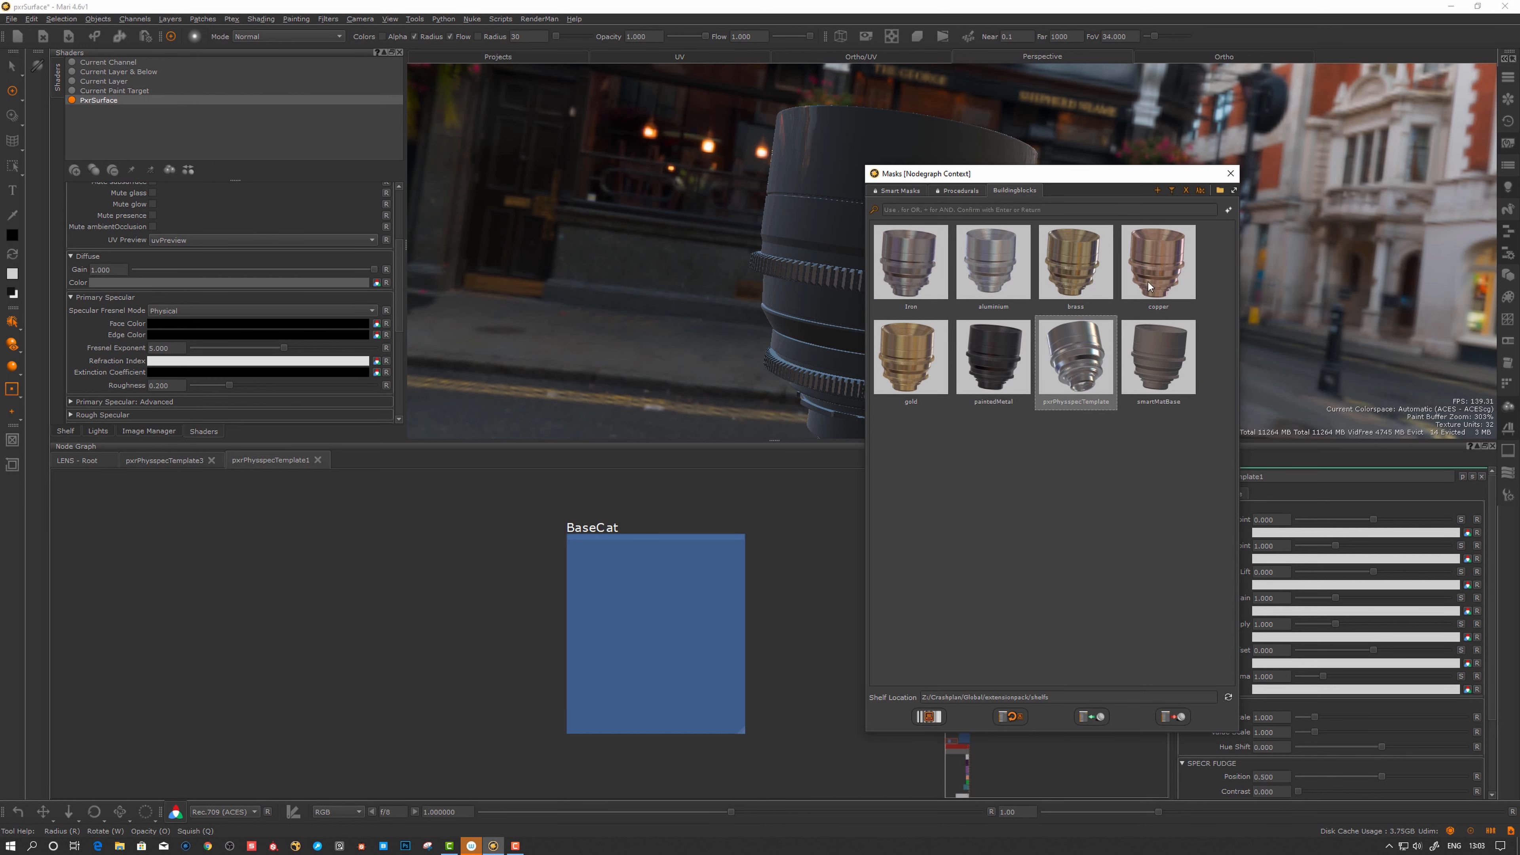
left_click(998, 272)
left_click_drag(981, 285, 398, 649)
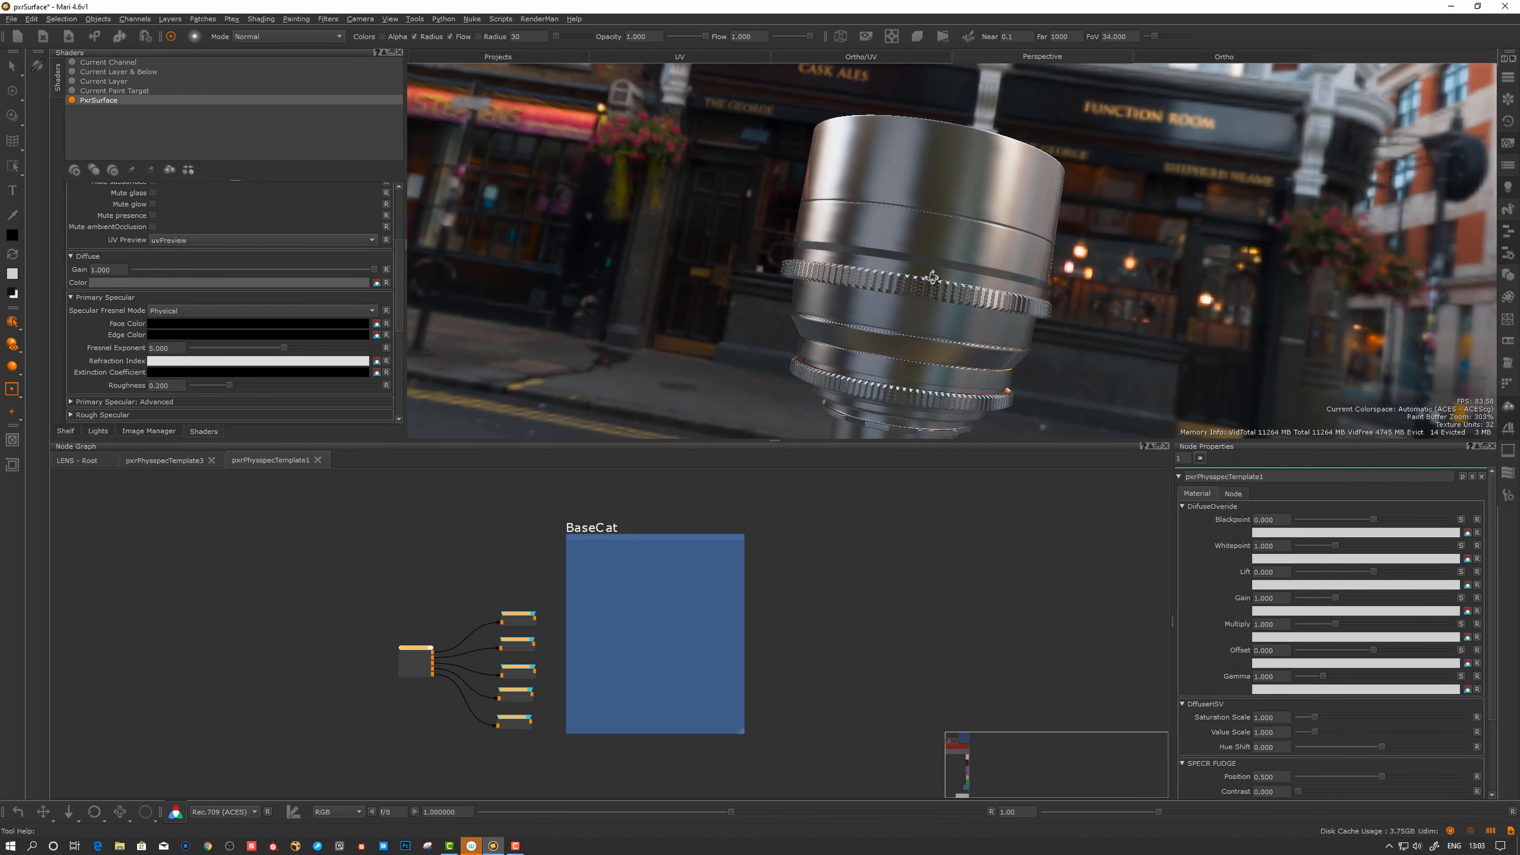
left_click_drag(346, 559, 689, 710)
left_click(761, 554)
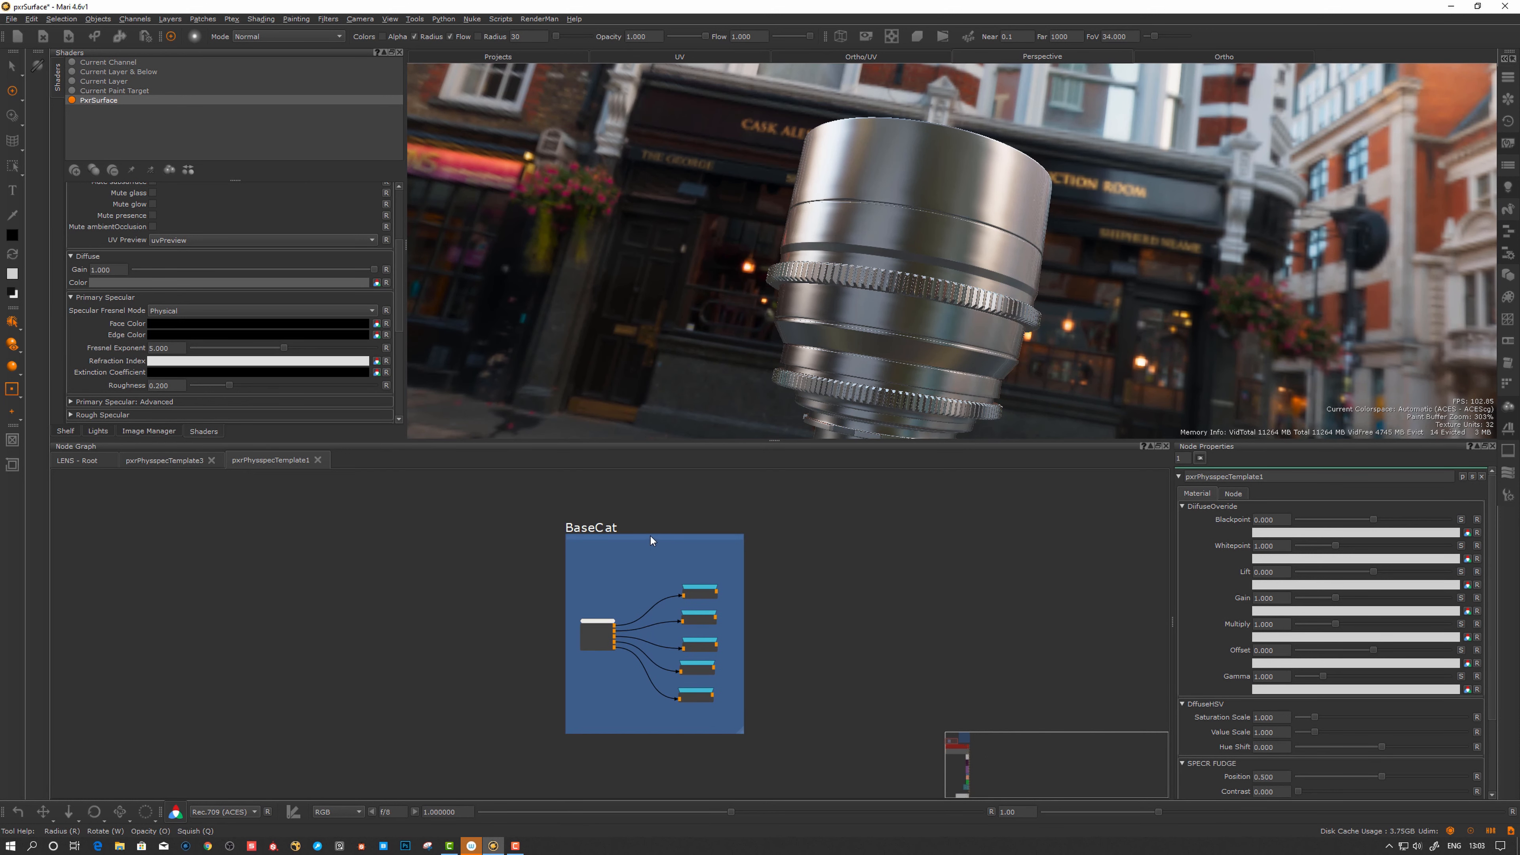
- Examine the aluminium preset nodes in BaseCat and their position relative to the DIFF and SPEC sections
left_click_drag(644, 535, 639, 534)
scroll(793, 591, "down", 6)
scroll(777, 609, "up", 3)
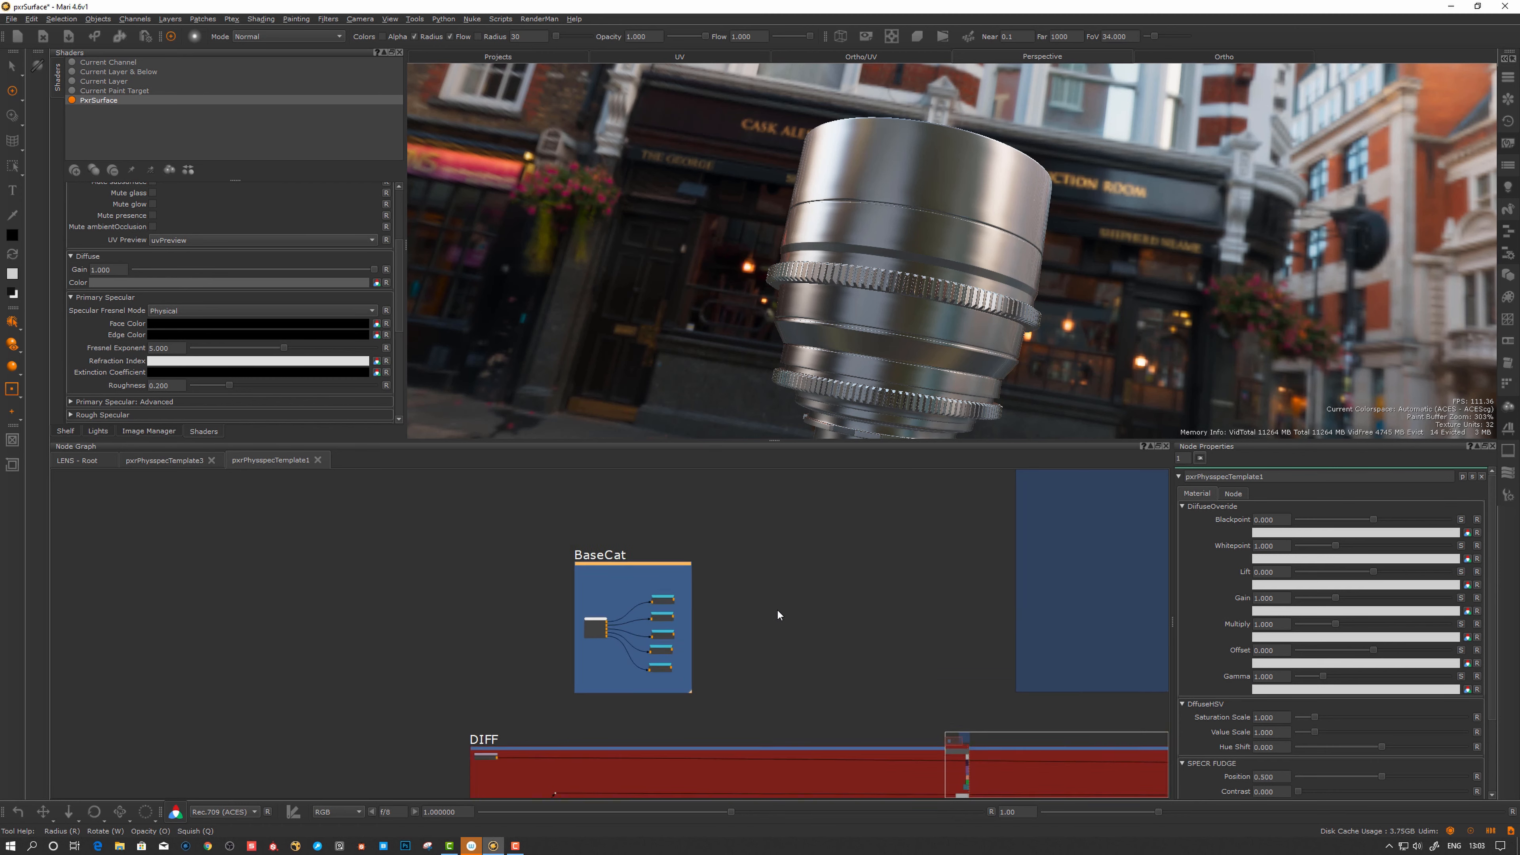
scroll(771, 612, "up", 1)
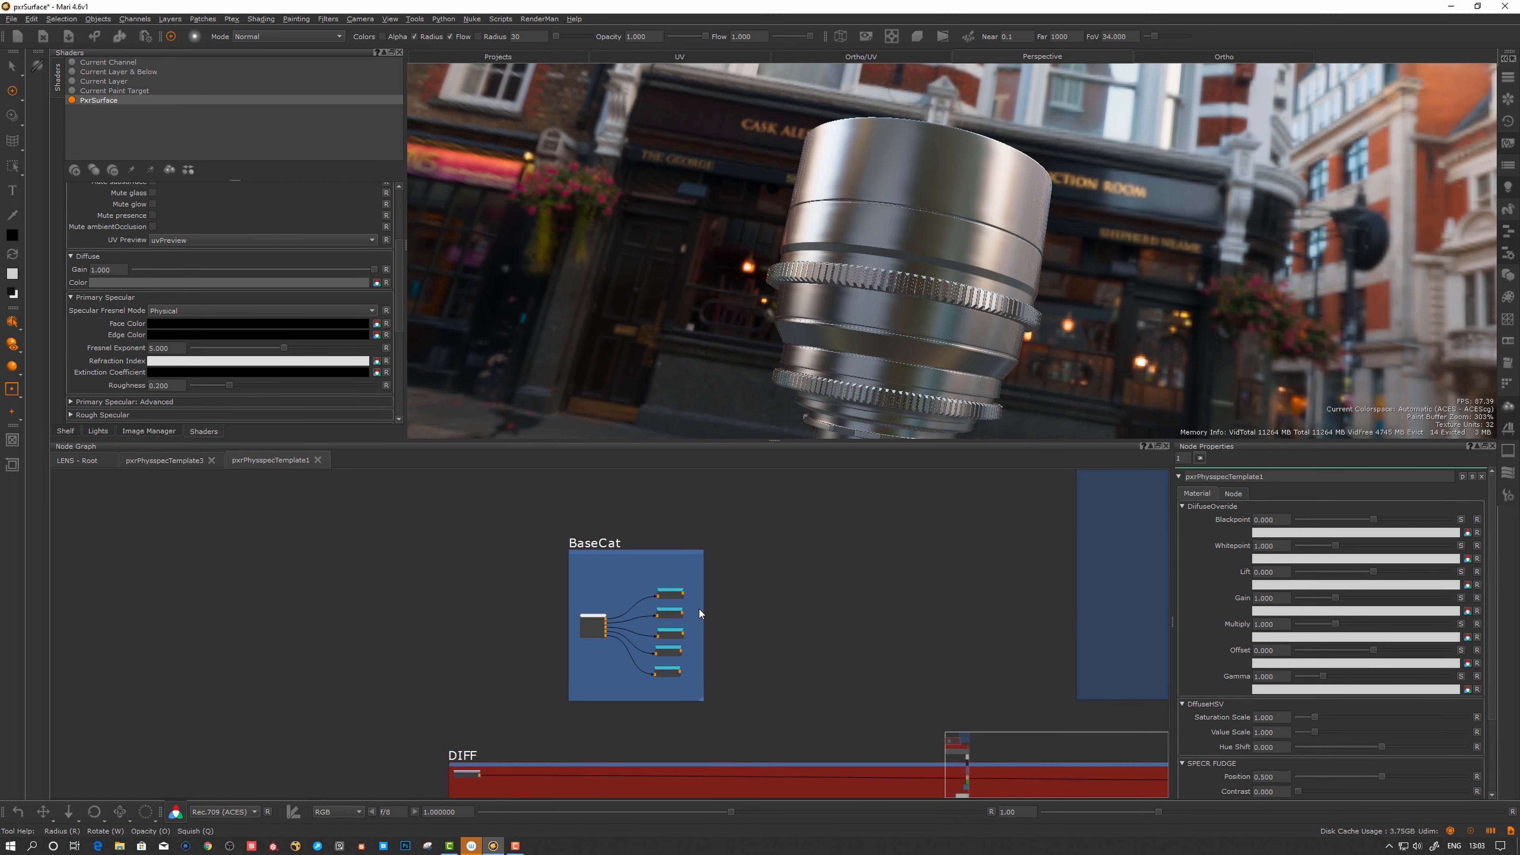
scroll(699, 610, "up", 4)
scroll(646, 681, "down", 4)
middle_click_drag(676, 617, 774, 455)
scroll(563, 644, "up", 7)
scroll(656, 628, "up", 3)
middle_click_drag(544, 724, 776, 580)
scroll(634, 629, "up", 1)
scroll(676, 557, "down", 13)
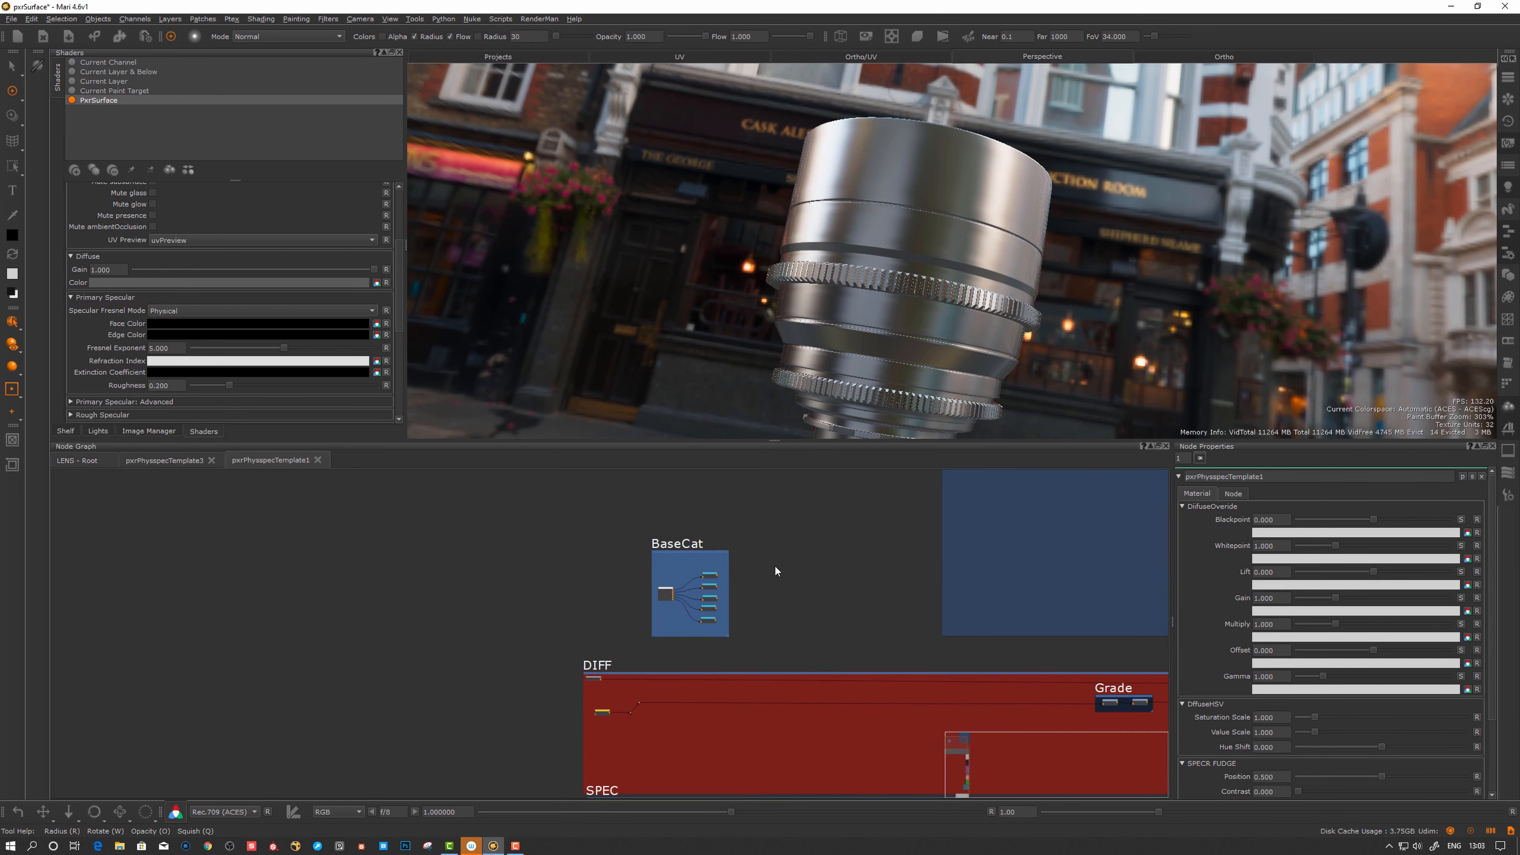
scroll(778, 565, "up", 3)
- Show the radio connections of the first two transmitter nodes in the BaseCat backdrop
right_click(785, 531)
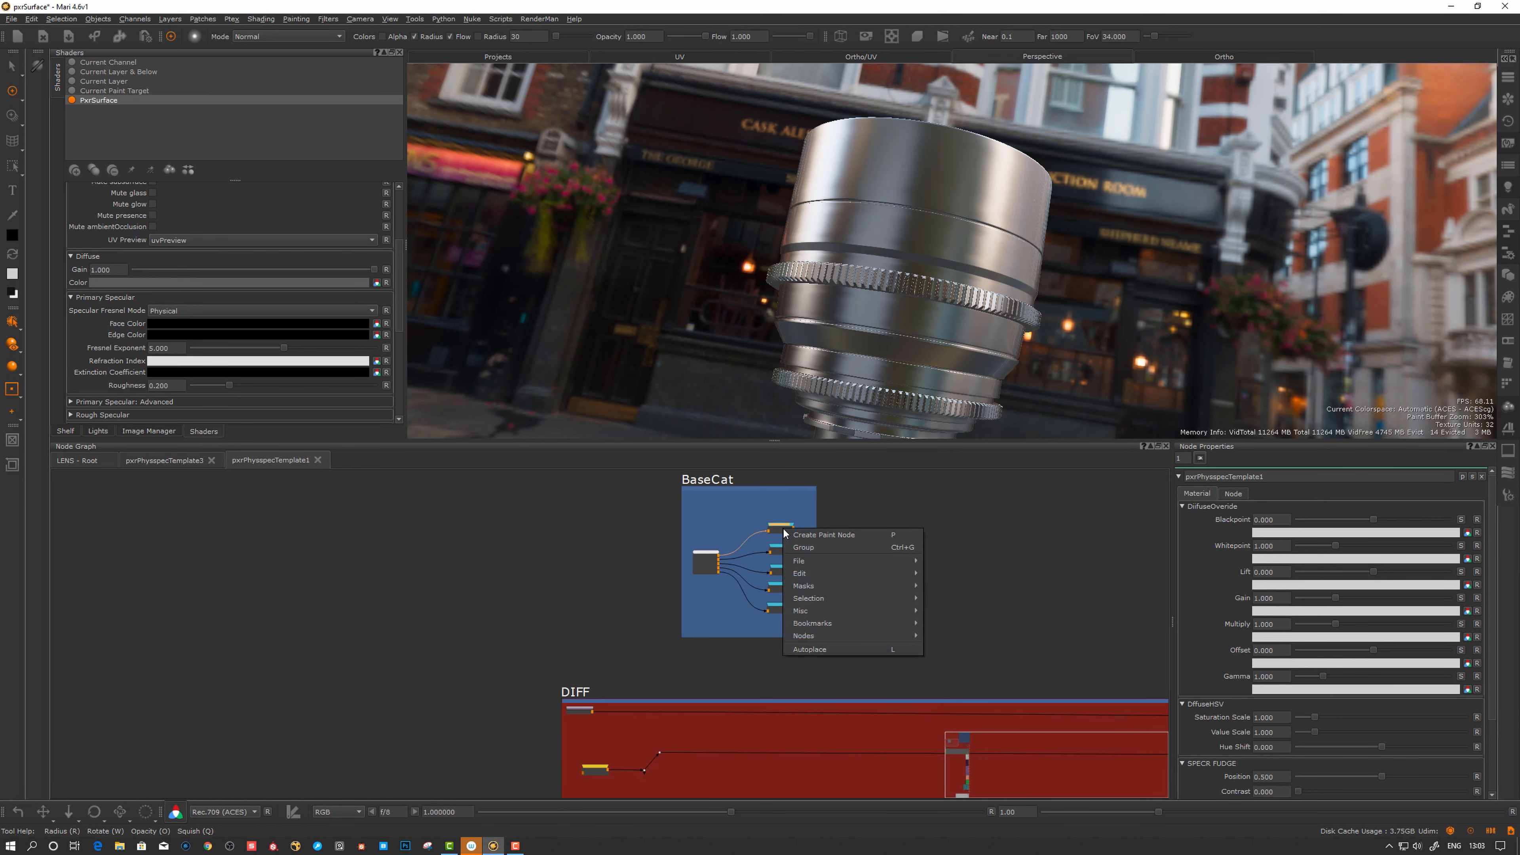
mouse_move(818, 621)
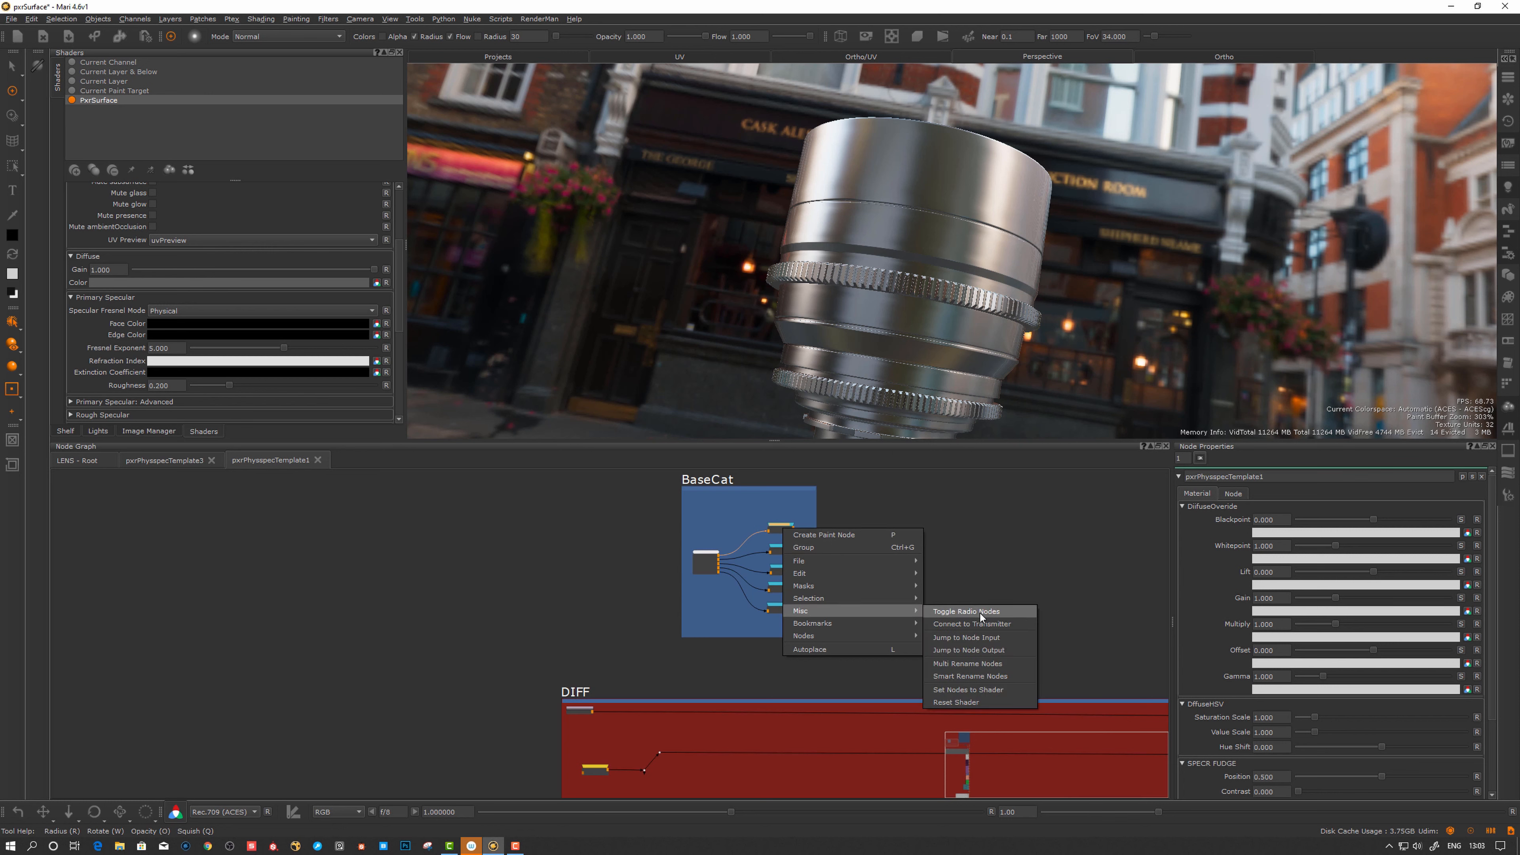
left_click(971, 613)
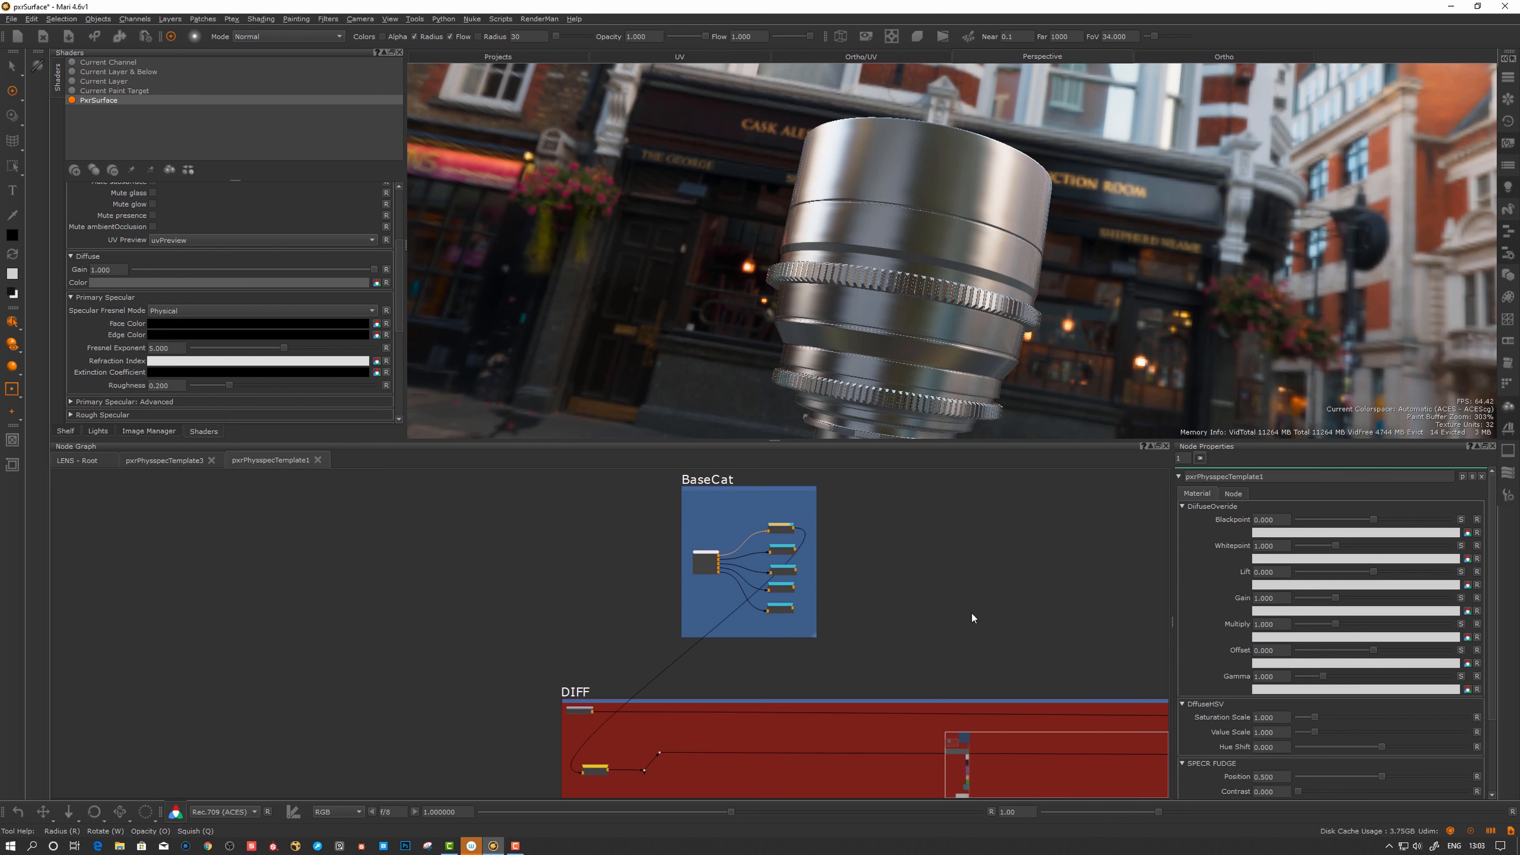
left_click(779, 548)
right_click(775, 550)
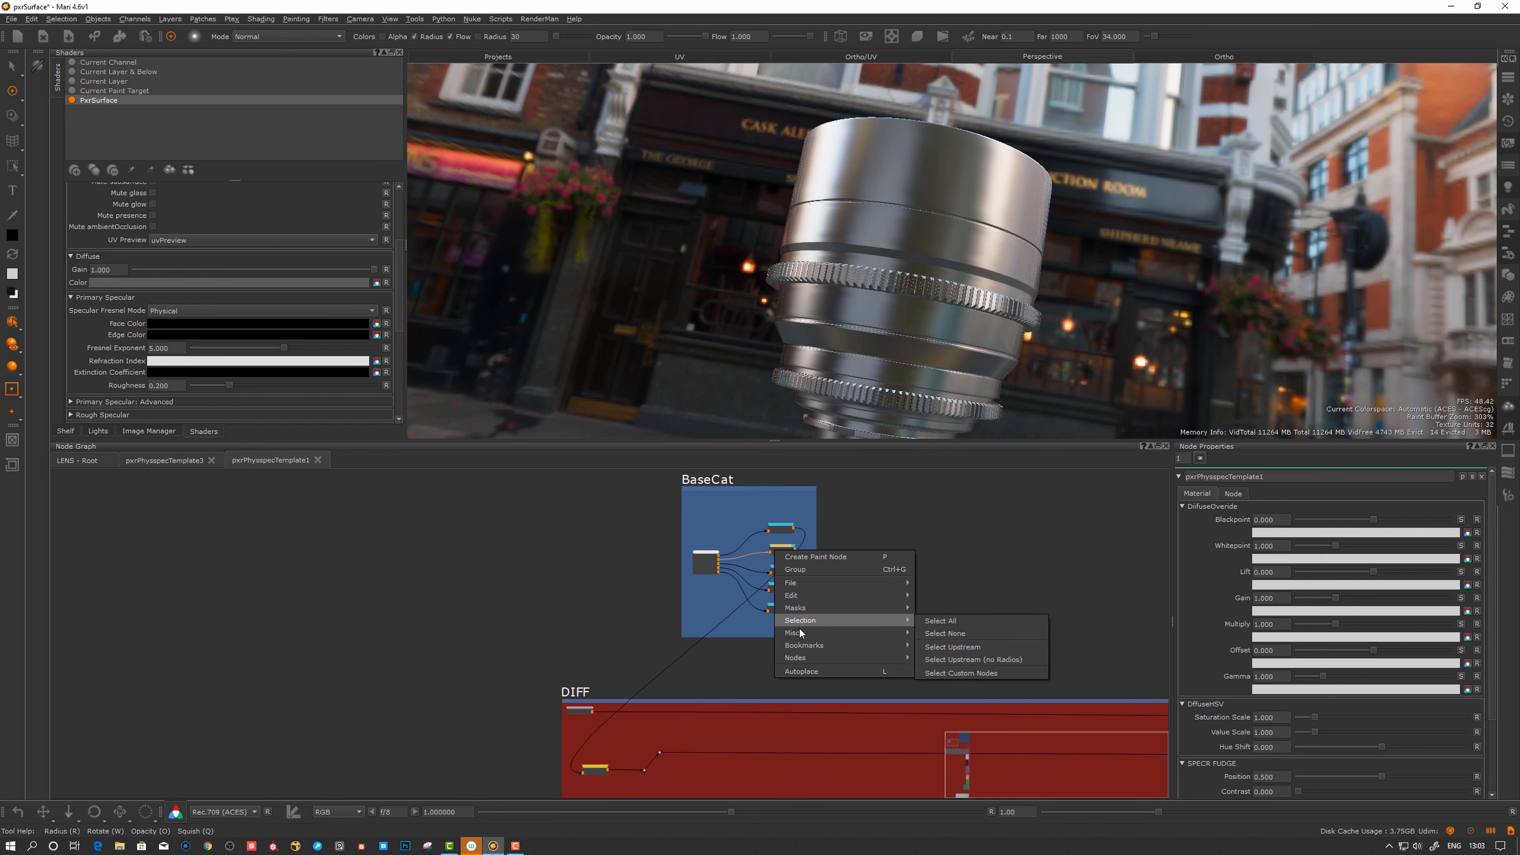
mouse_move(800, 633)
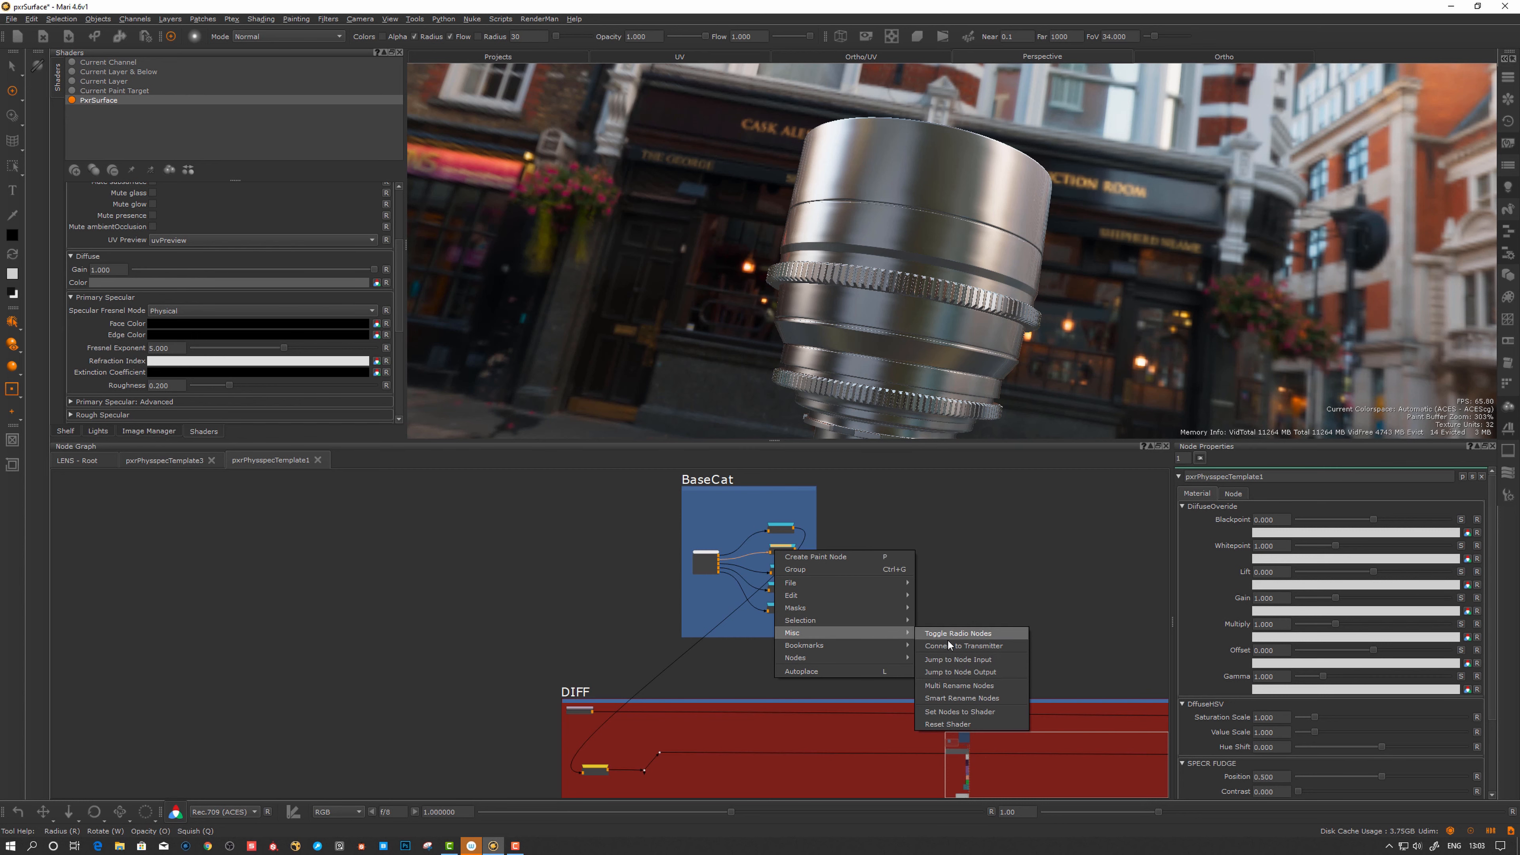
left_click(950, 635)
- Hide the radio connections of the first two transmitter nodes again
right_click(746, 534)
mouse_move(766, 614)
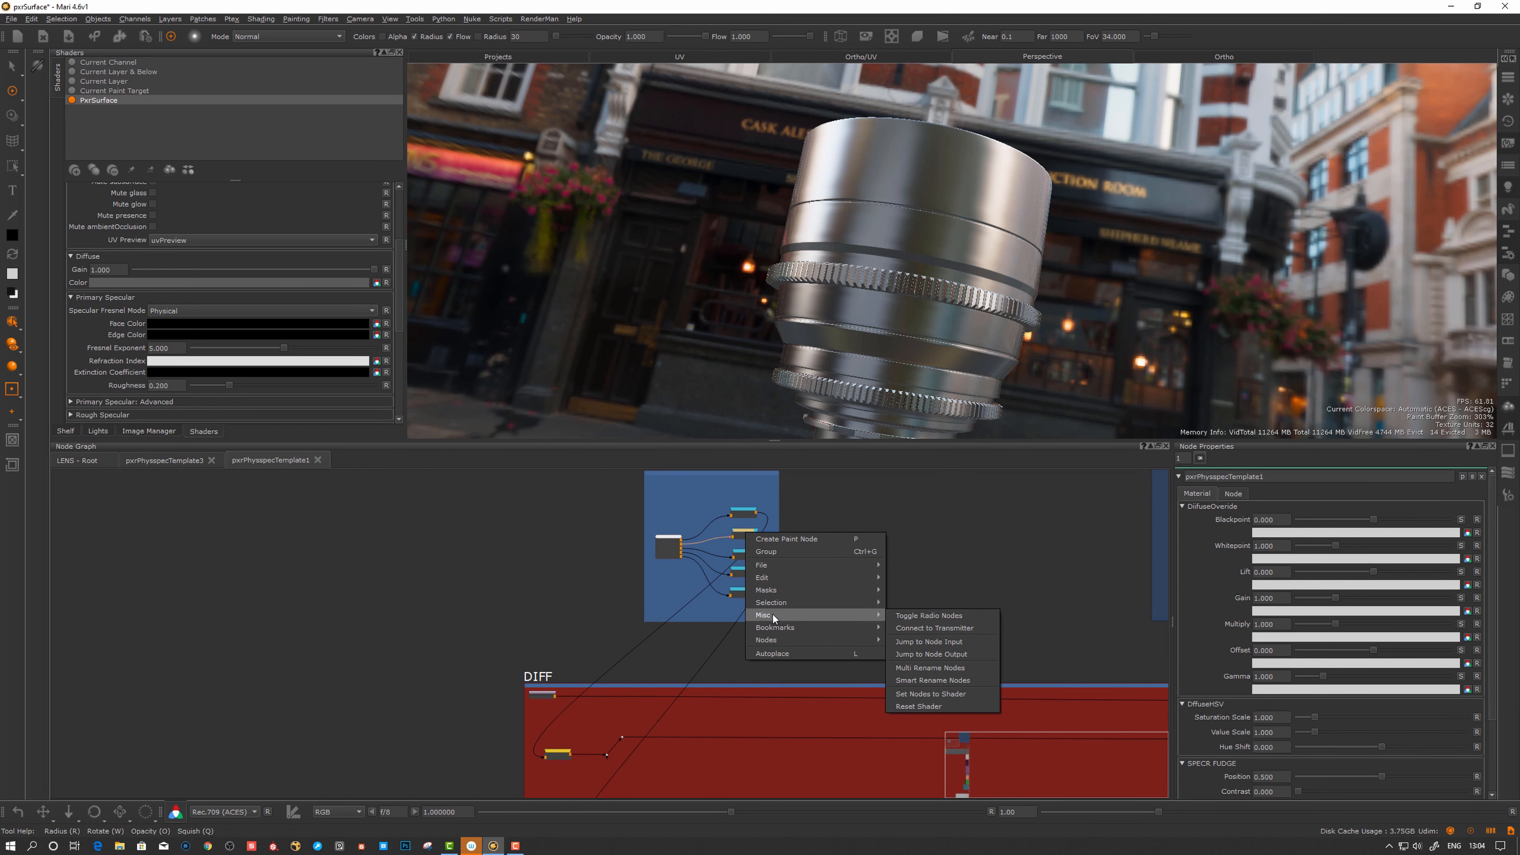
left_click(924, 615)
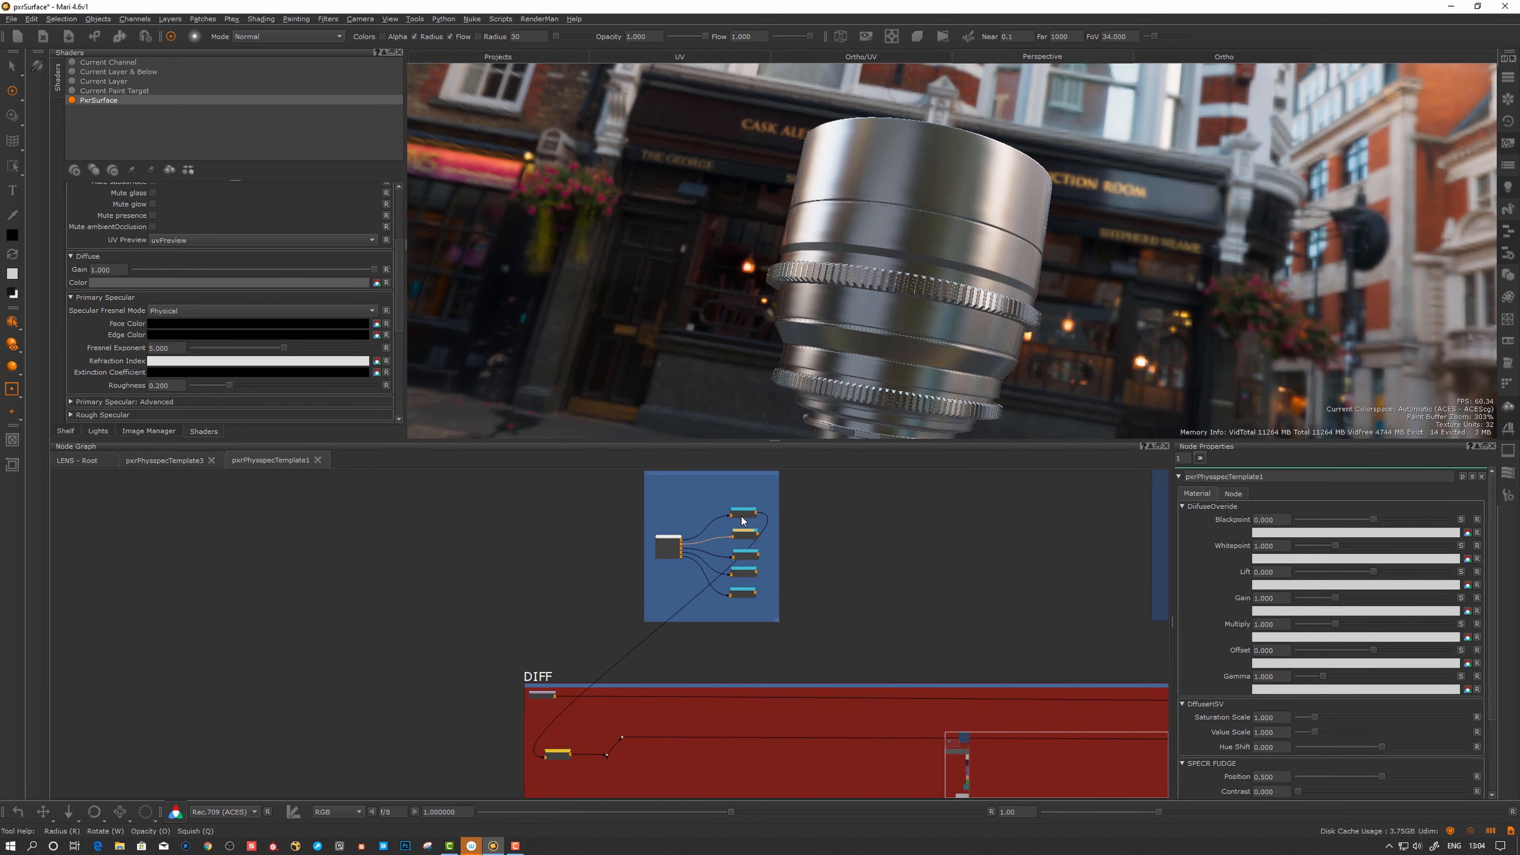
left_click(742, 514)
right_click(742, 515)
mouse_move(815, 599)
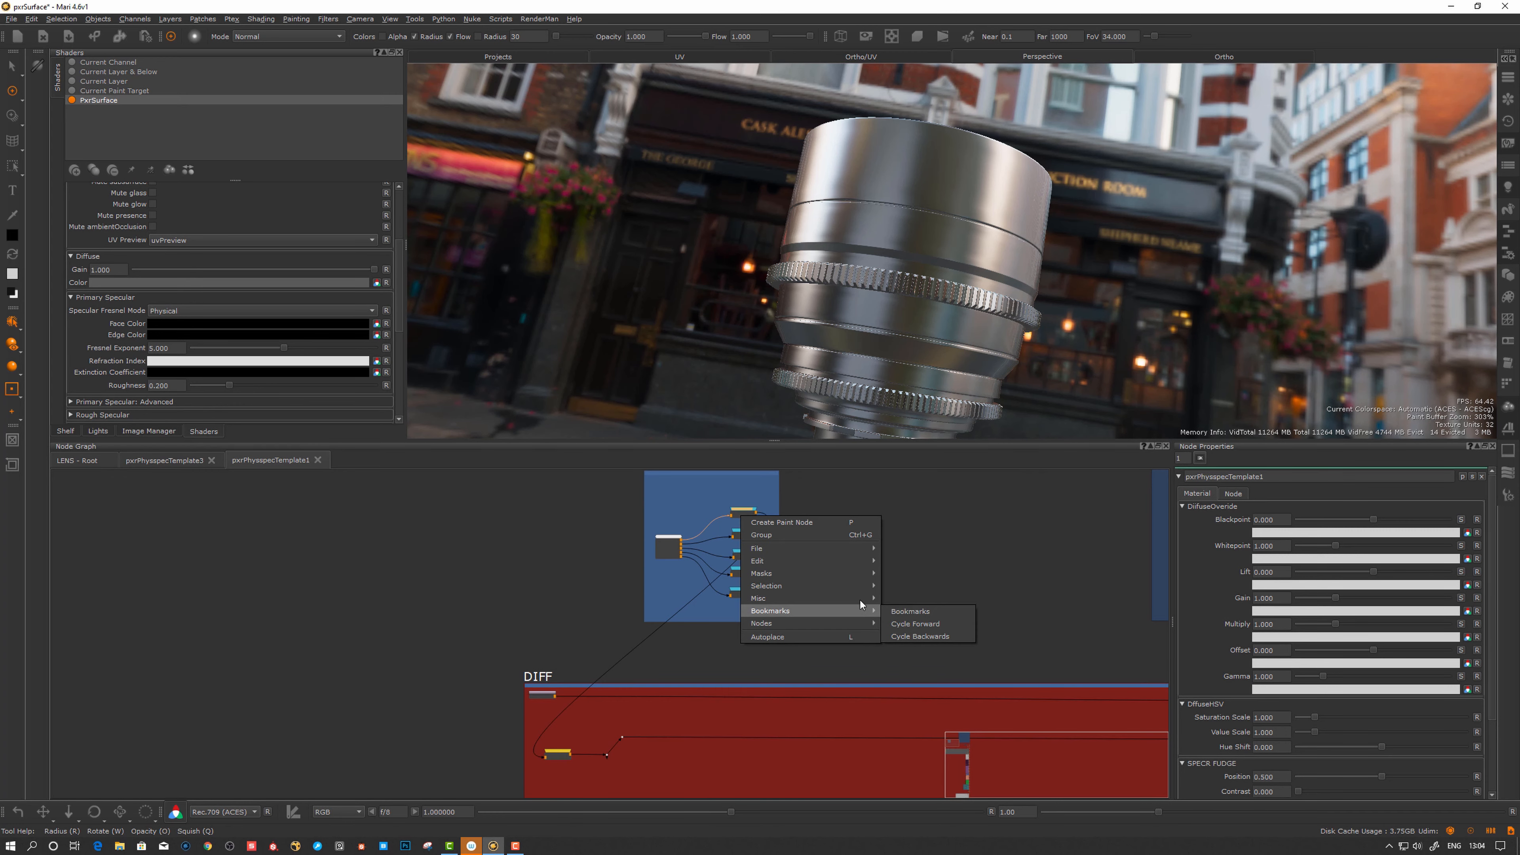
left_click(901, 599)
- Inspect the aluminium lens up close and review the metal presets available in the mask shelf
middle_click_drag(826, 532, 886, 517)
scroll(886, 518, "up", 2)
left_click_drag(838, 347, 778, 359, "alt")
right_click_drag(754, 359, 772, 377, "alt")
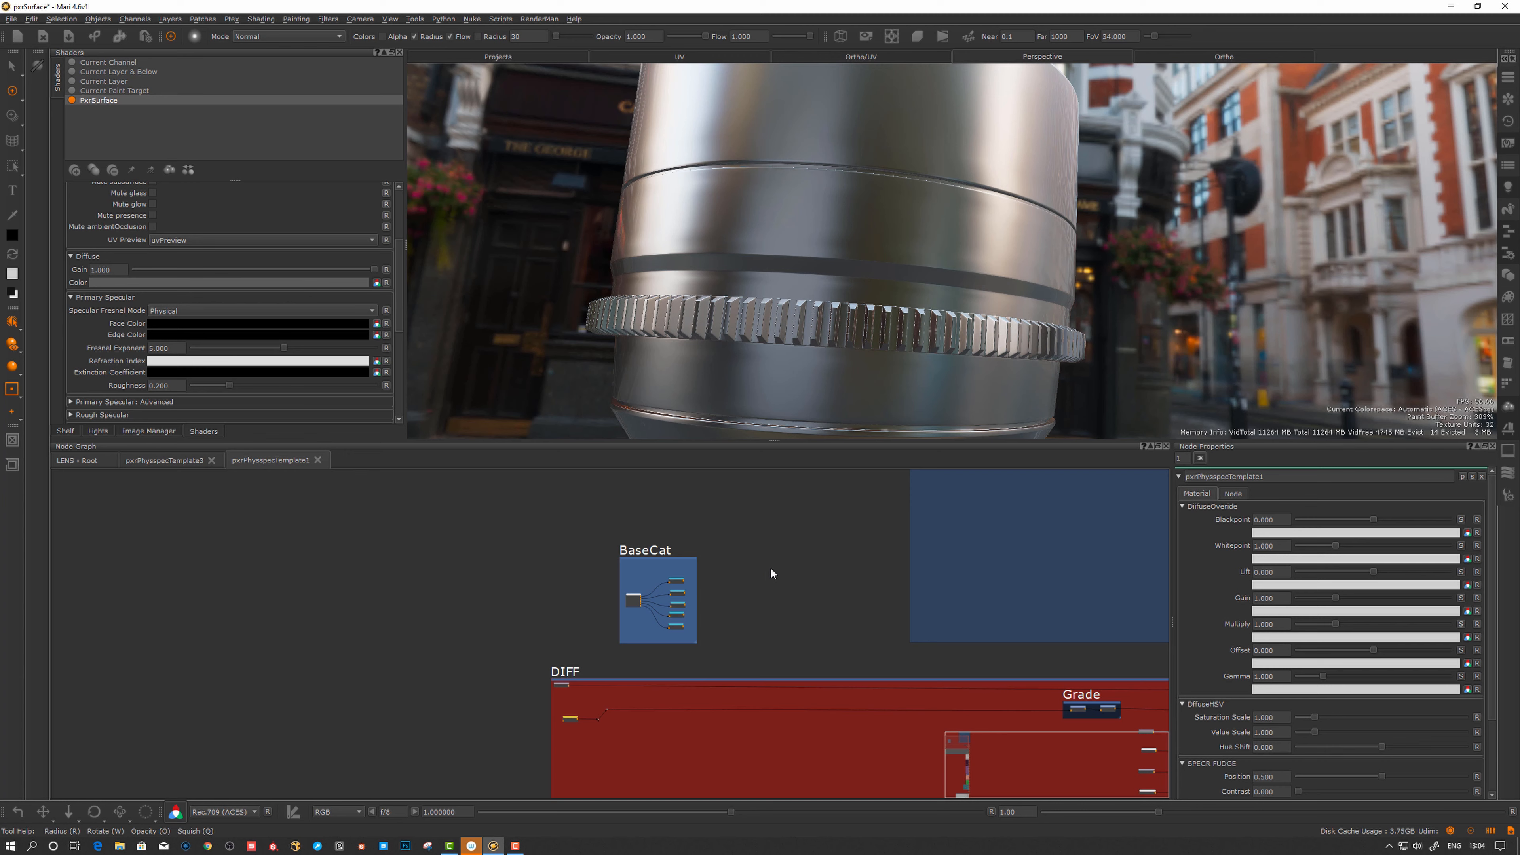
right_click(784, 524)
mouse_move(838, 604)
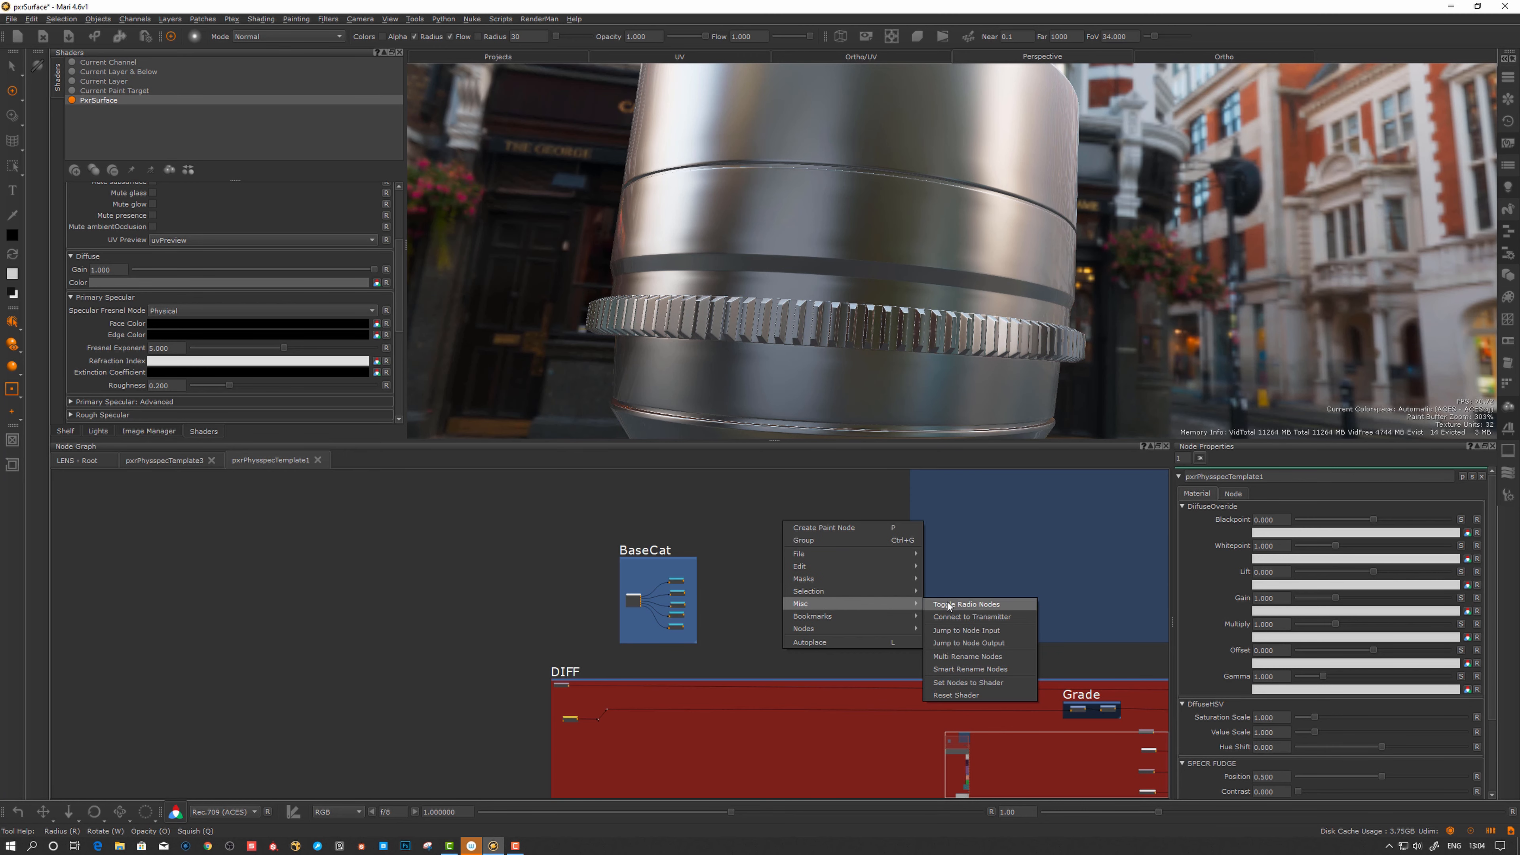
mouse_move(850, 578)
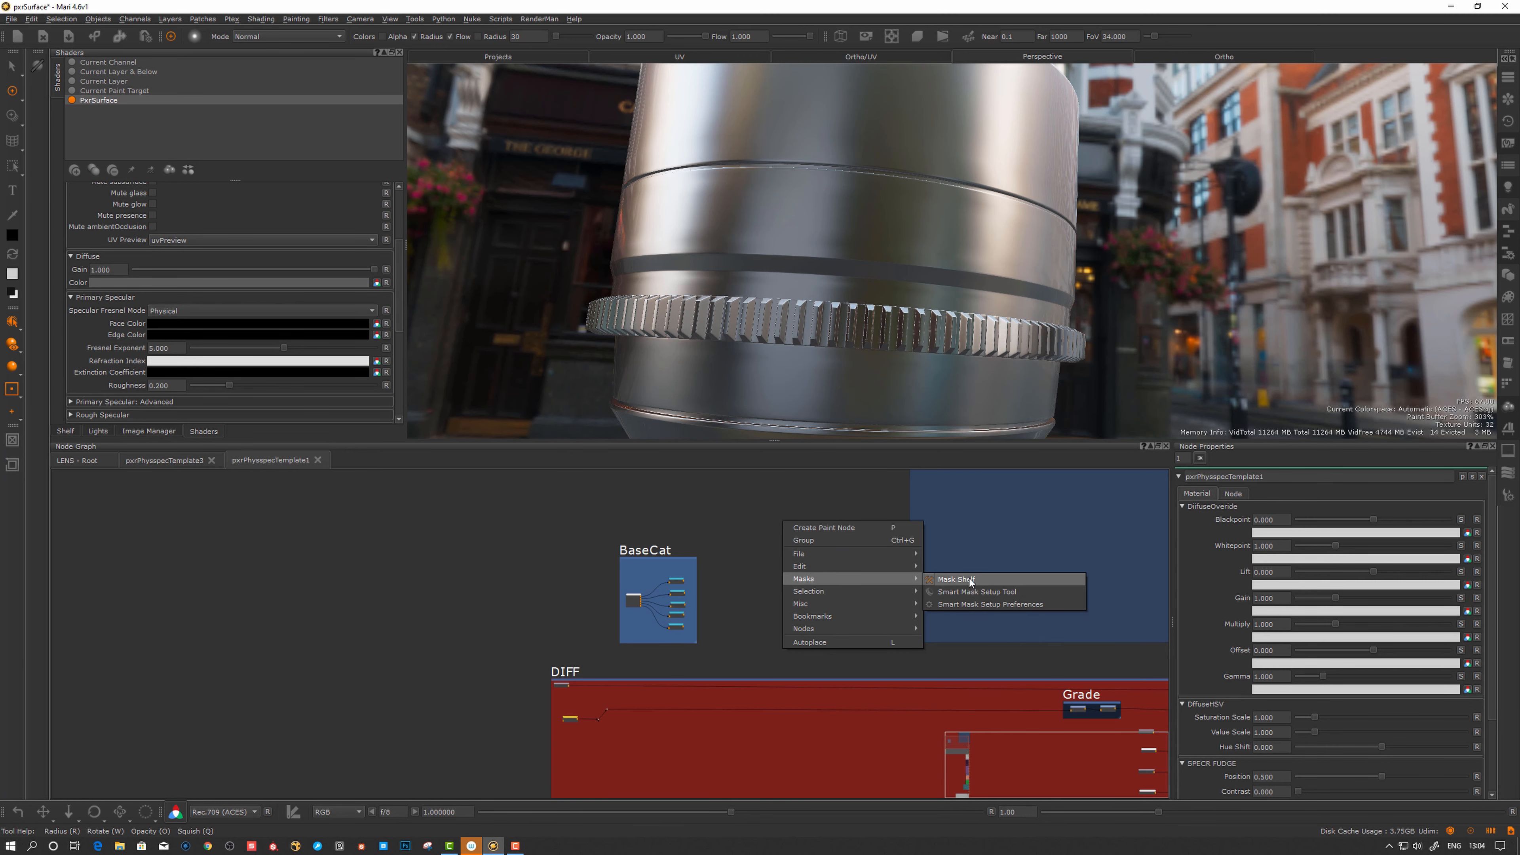
left_click(952, 580)
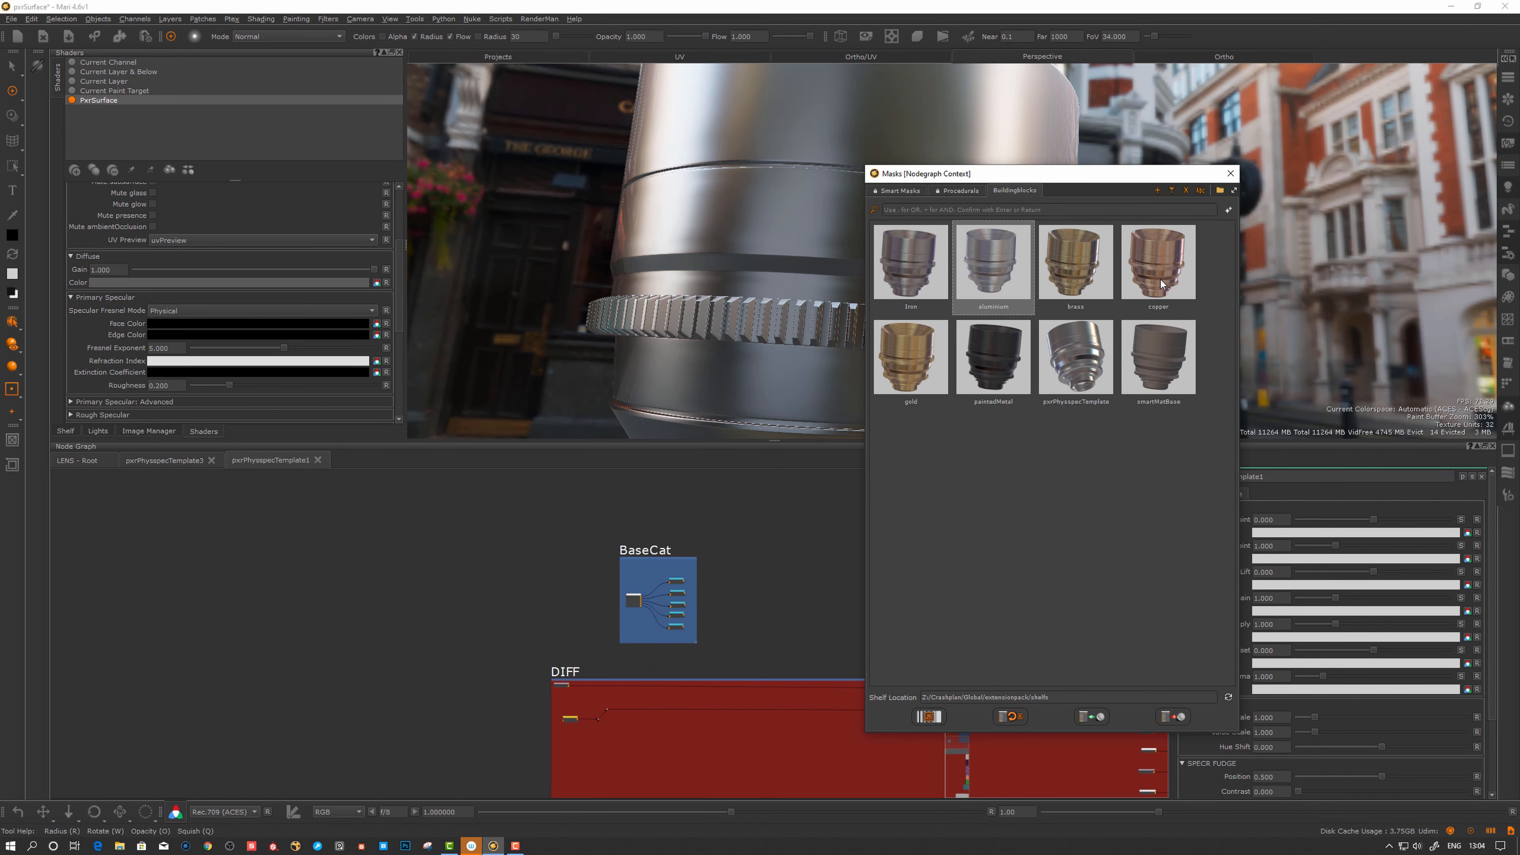
left_click(1230, 173)
scroll(740, 557, "up", 2)
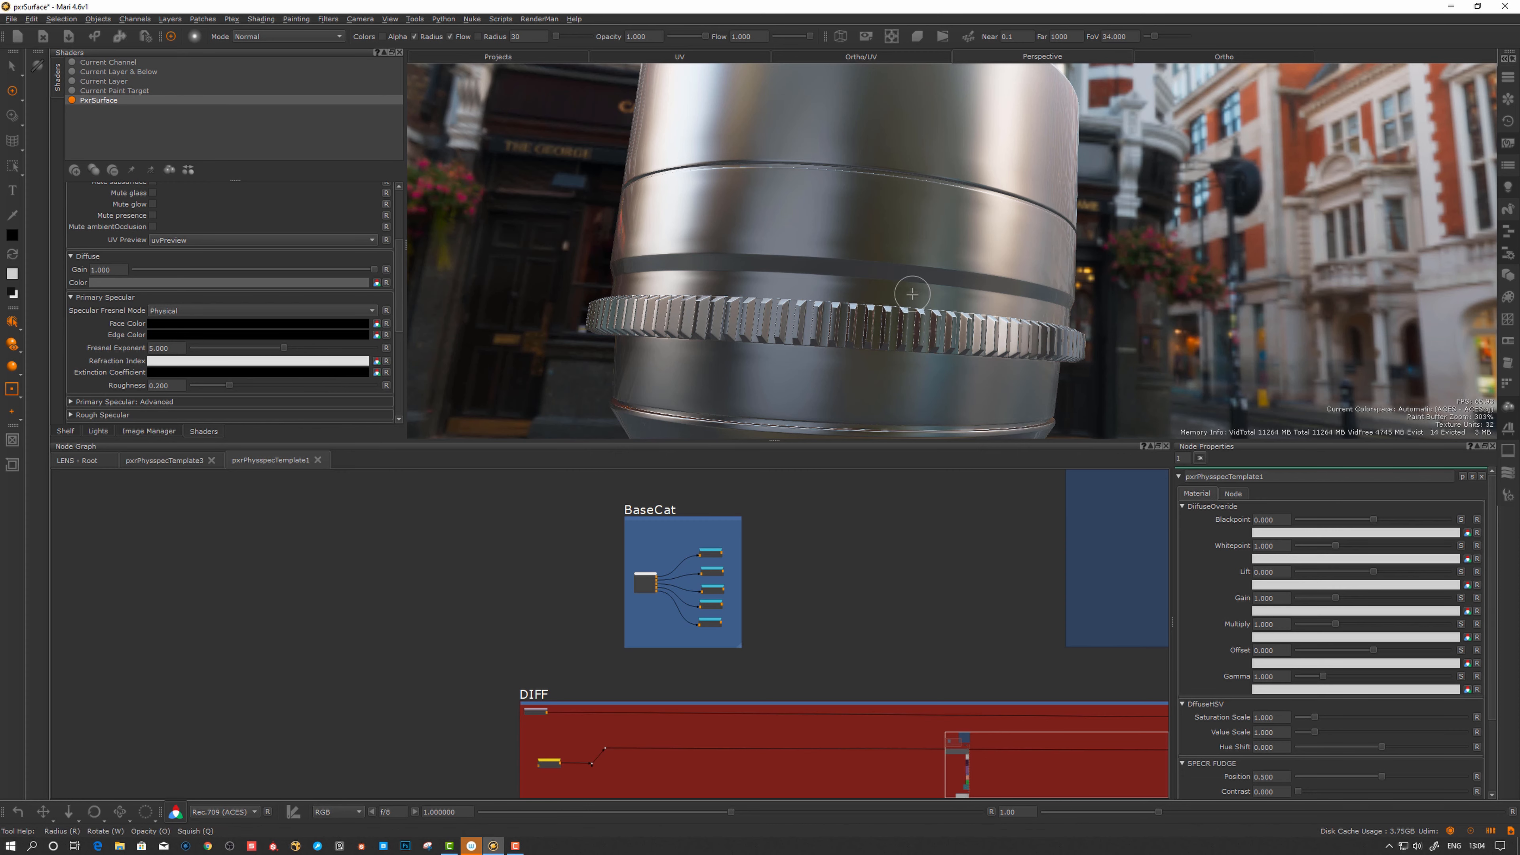
left_click_drag(796, 359, 823, 324, "alt")
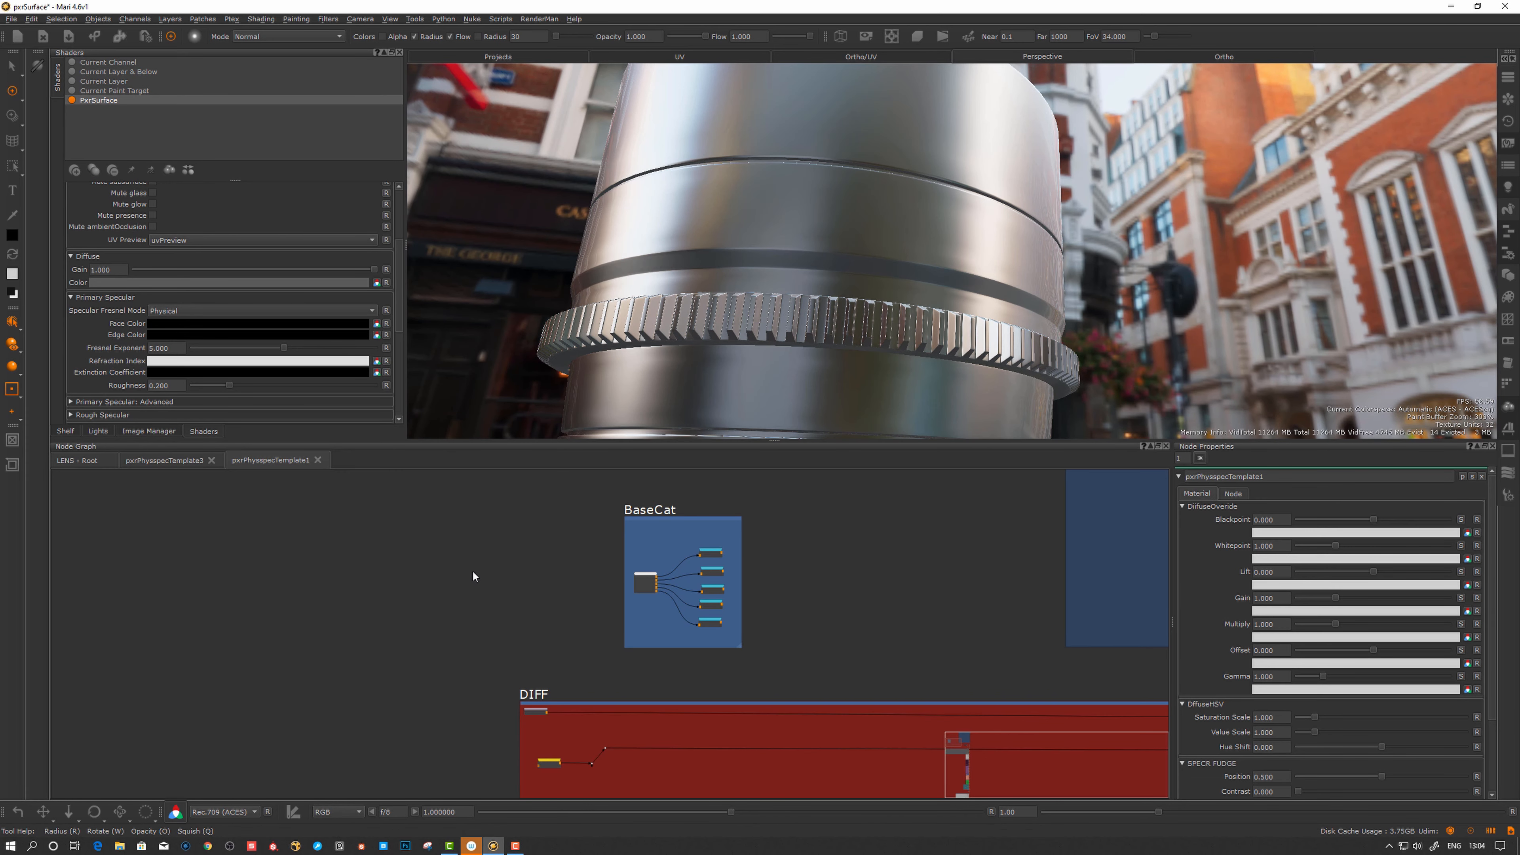
- Rename the aluminium preset group node in BaseCat as CAT_plastic
middle_click_drag(596, 595, 599, 601)
scroll(646, 591, "up", 8)
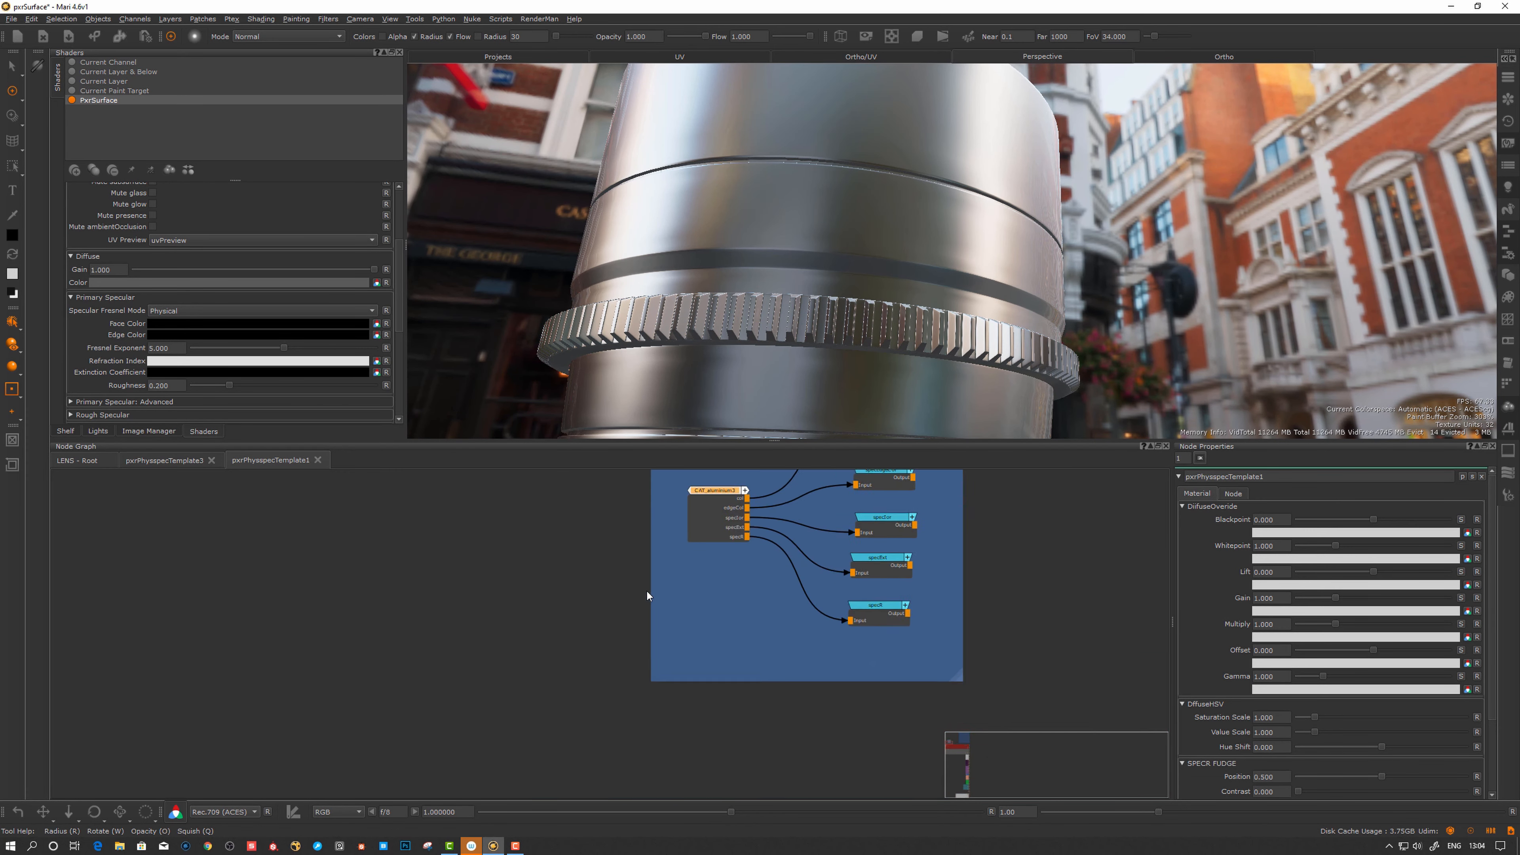
double_click(649, 623)
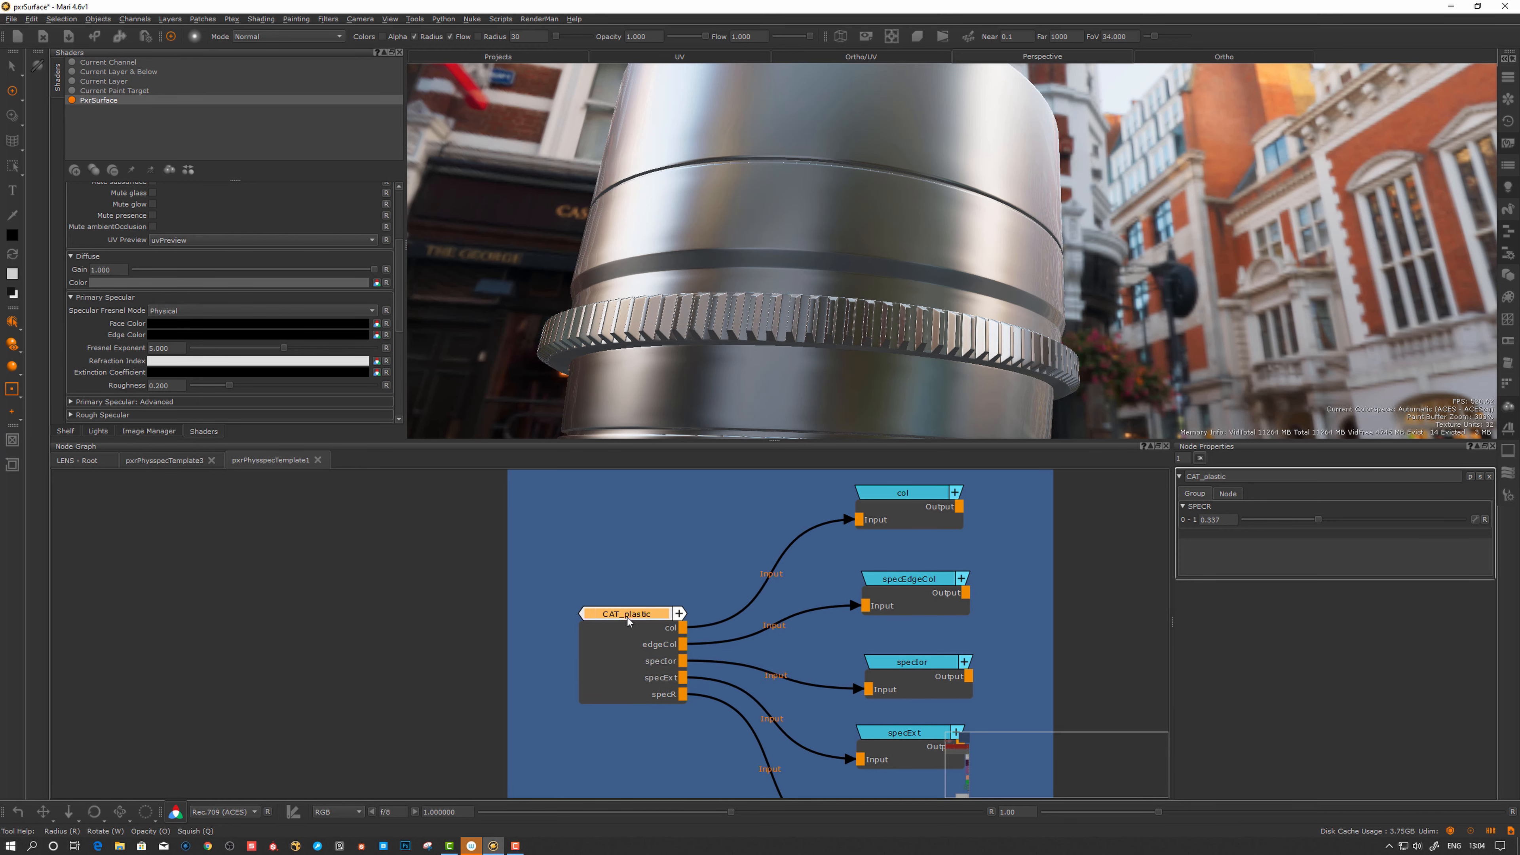
left_click_drag(627, 617, 628, 617)
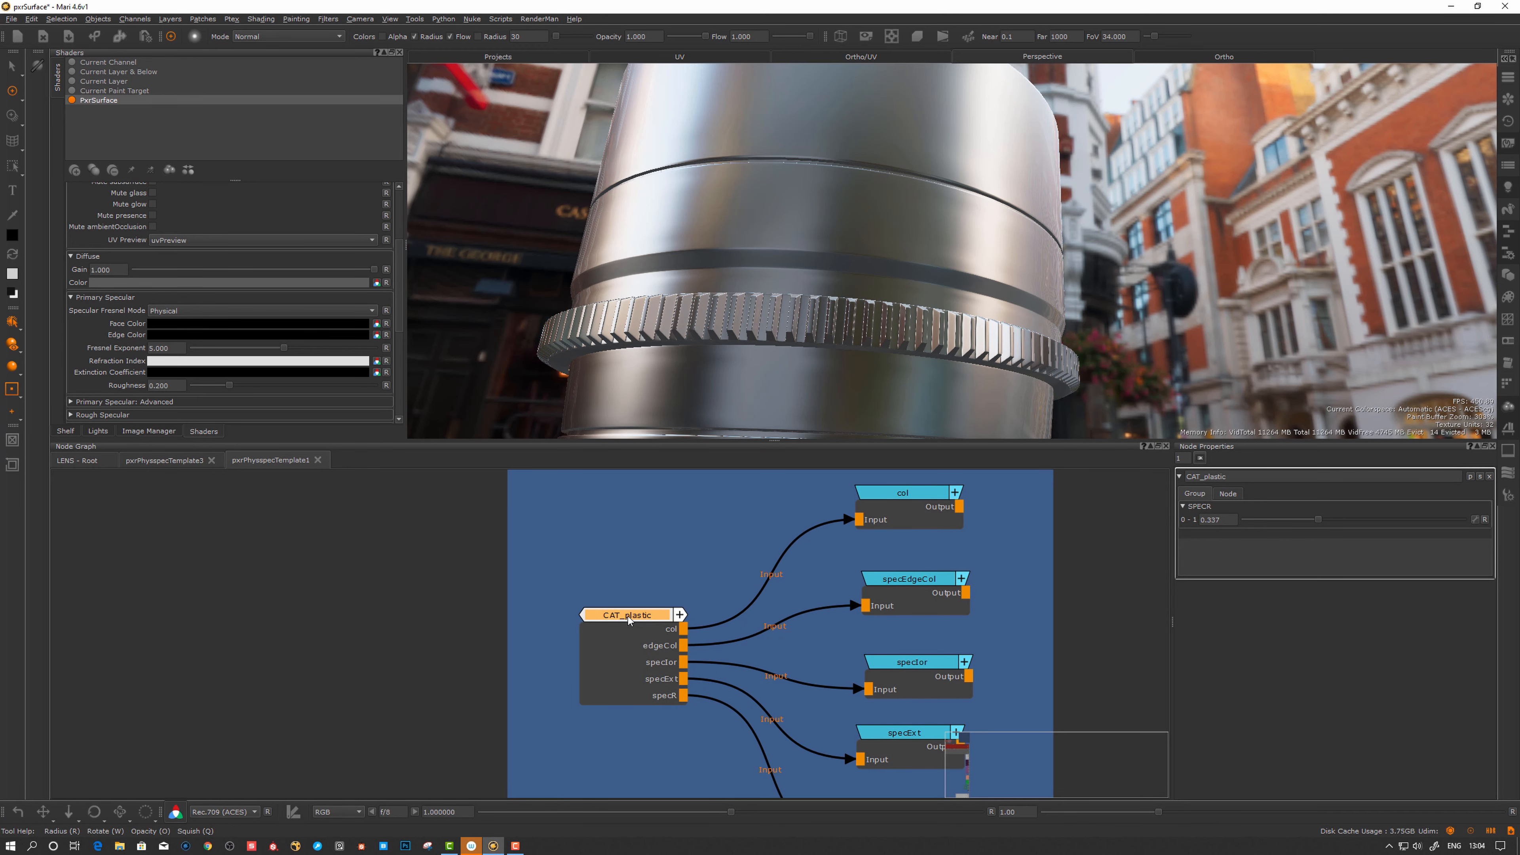
- Enter the CAT_plastic group and examine its DIFFCOL and EDGECOL color nodes
left_click(628, 617, "ctrl")
double_click(628, 616)
left_click(527, 545)
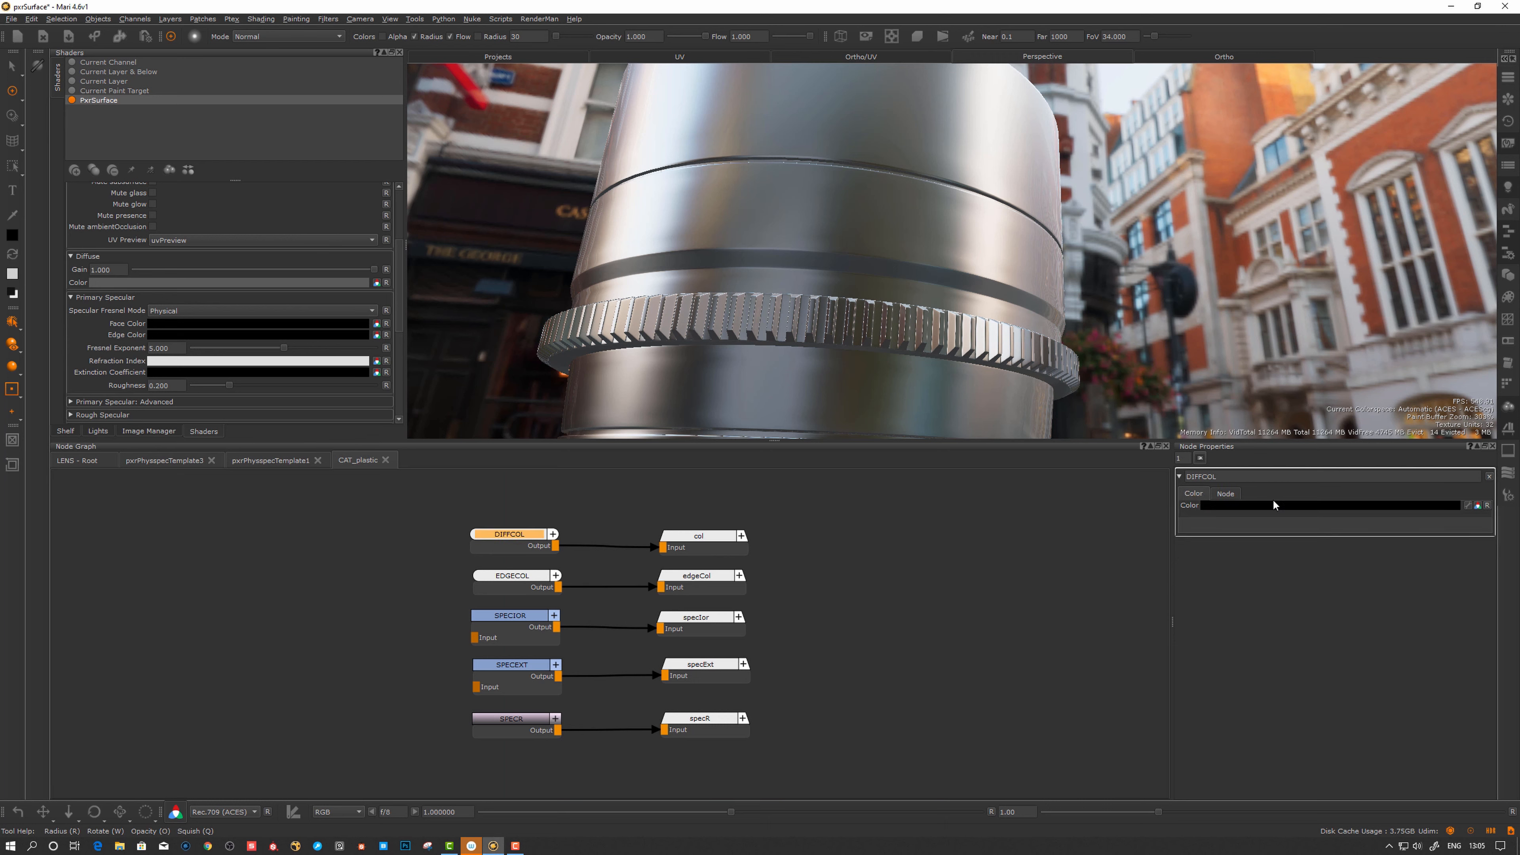
left_click(1264, 509)
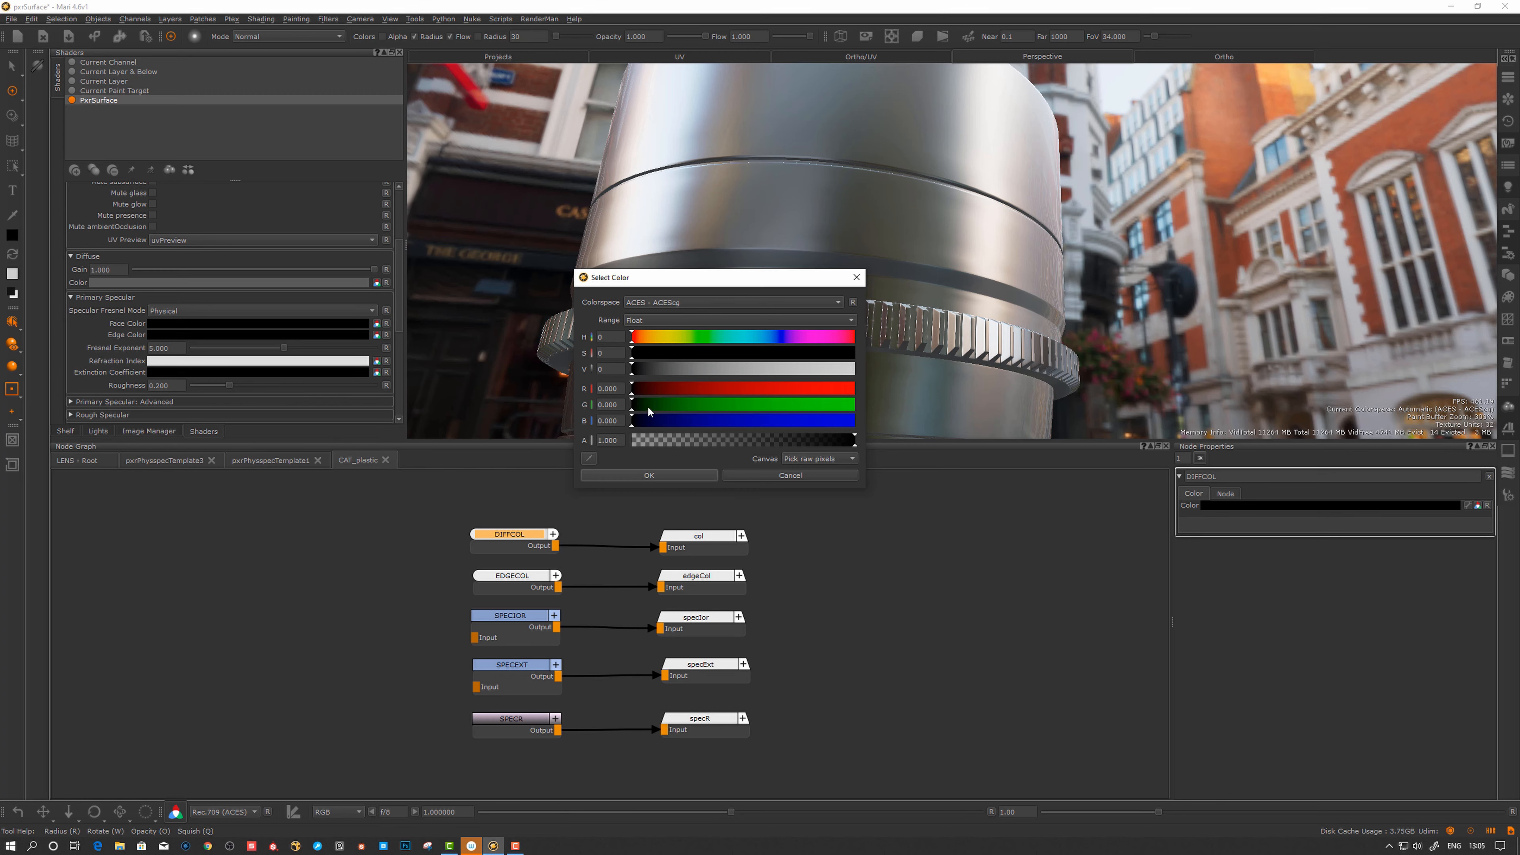
left_click(644, 391)
double_click(524, 578)
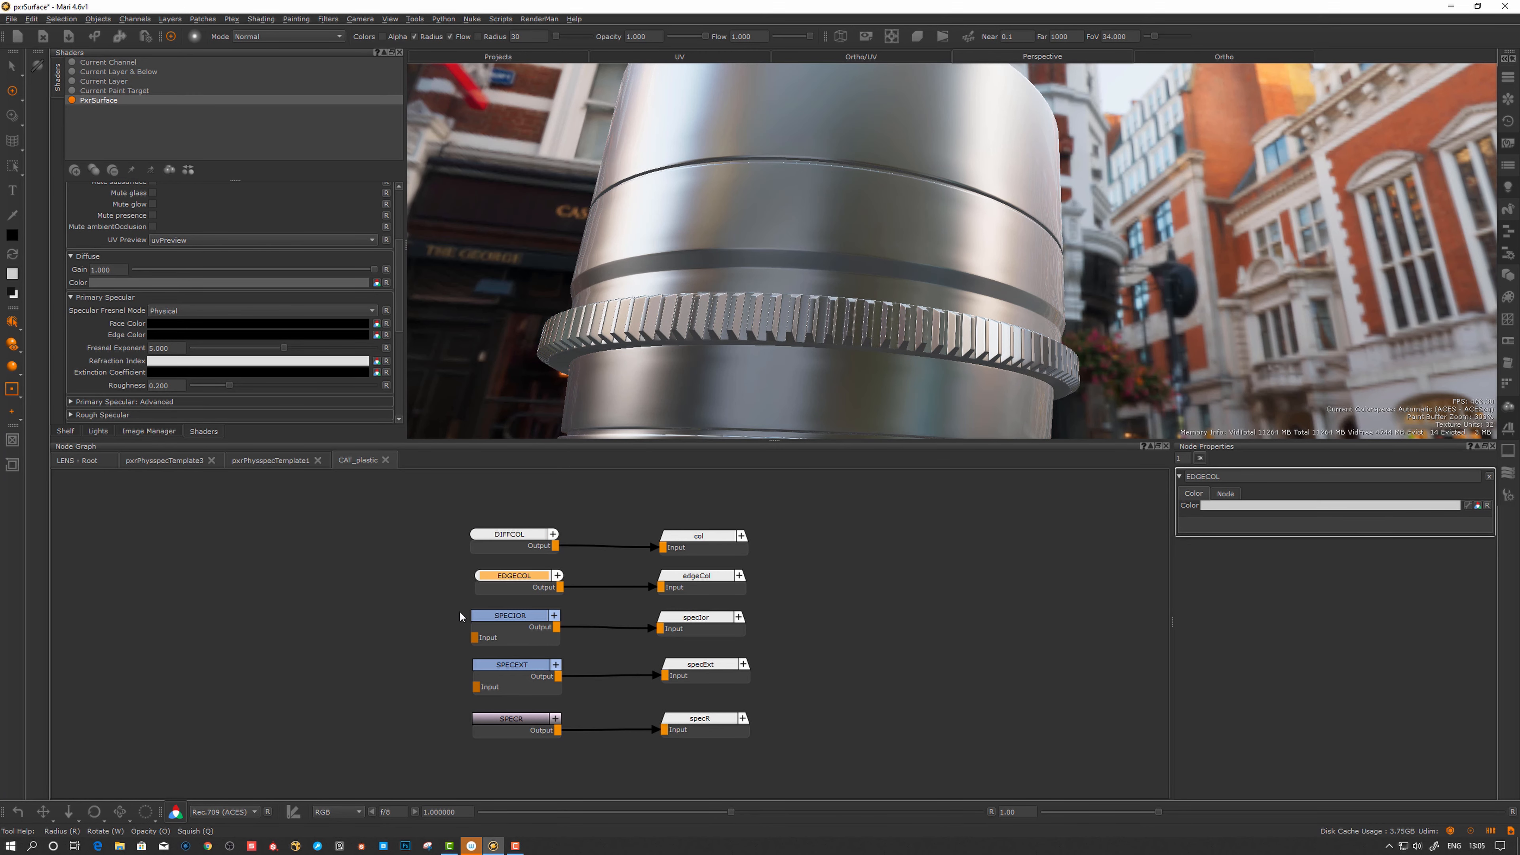
- Set the R, G and B scale values of SPECIOR to 1.5 and those of SPECEXT to 0
double_click(516, 616)
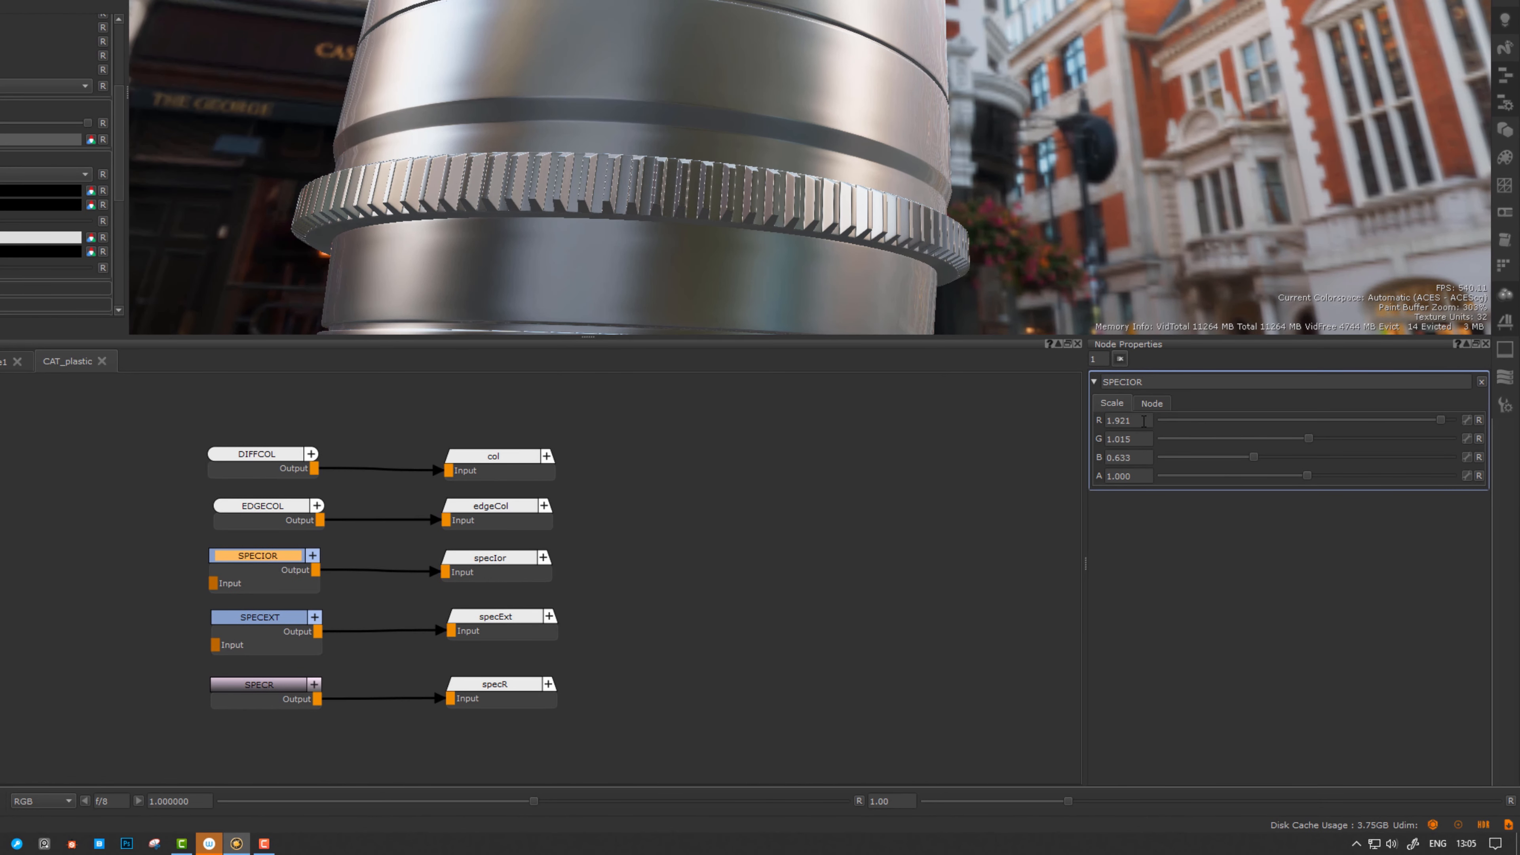
double_click(1139, 420)
type("1.5")
key("Tab")
type("1.5")
key("Tab")
type("1.5")
key("Return")
left_click(263, 620)
left_click_drag(1173, 420, 1121, 444)
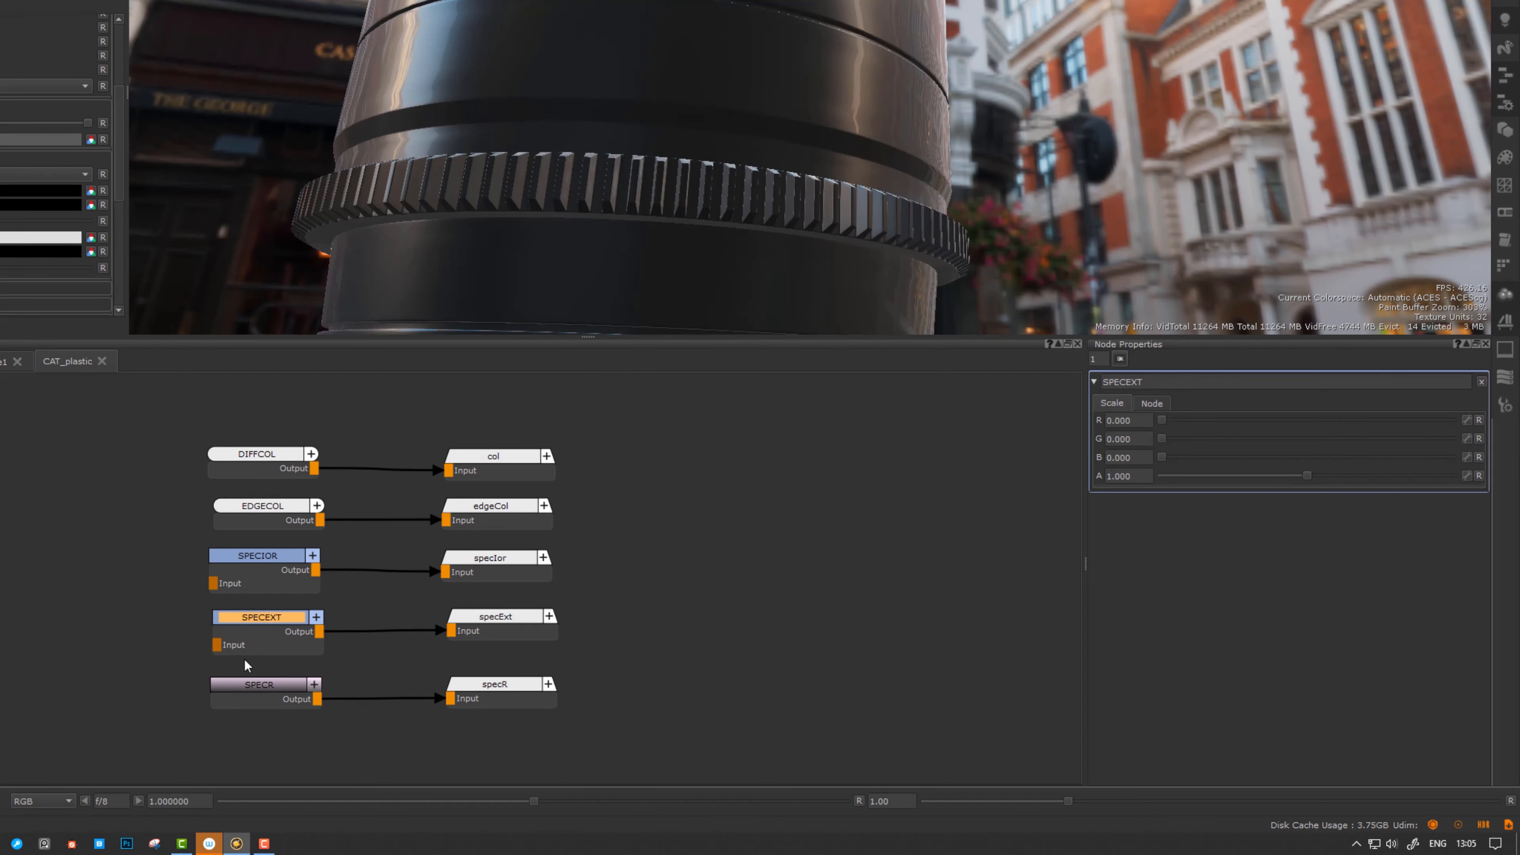
- Lower the SPECR node's 0 - 1 value to about 0.199 and inspect the plastic on the lens
left_click(257, 692)
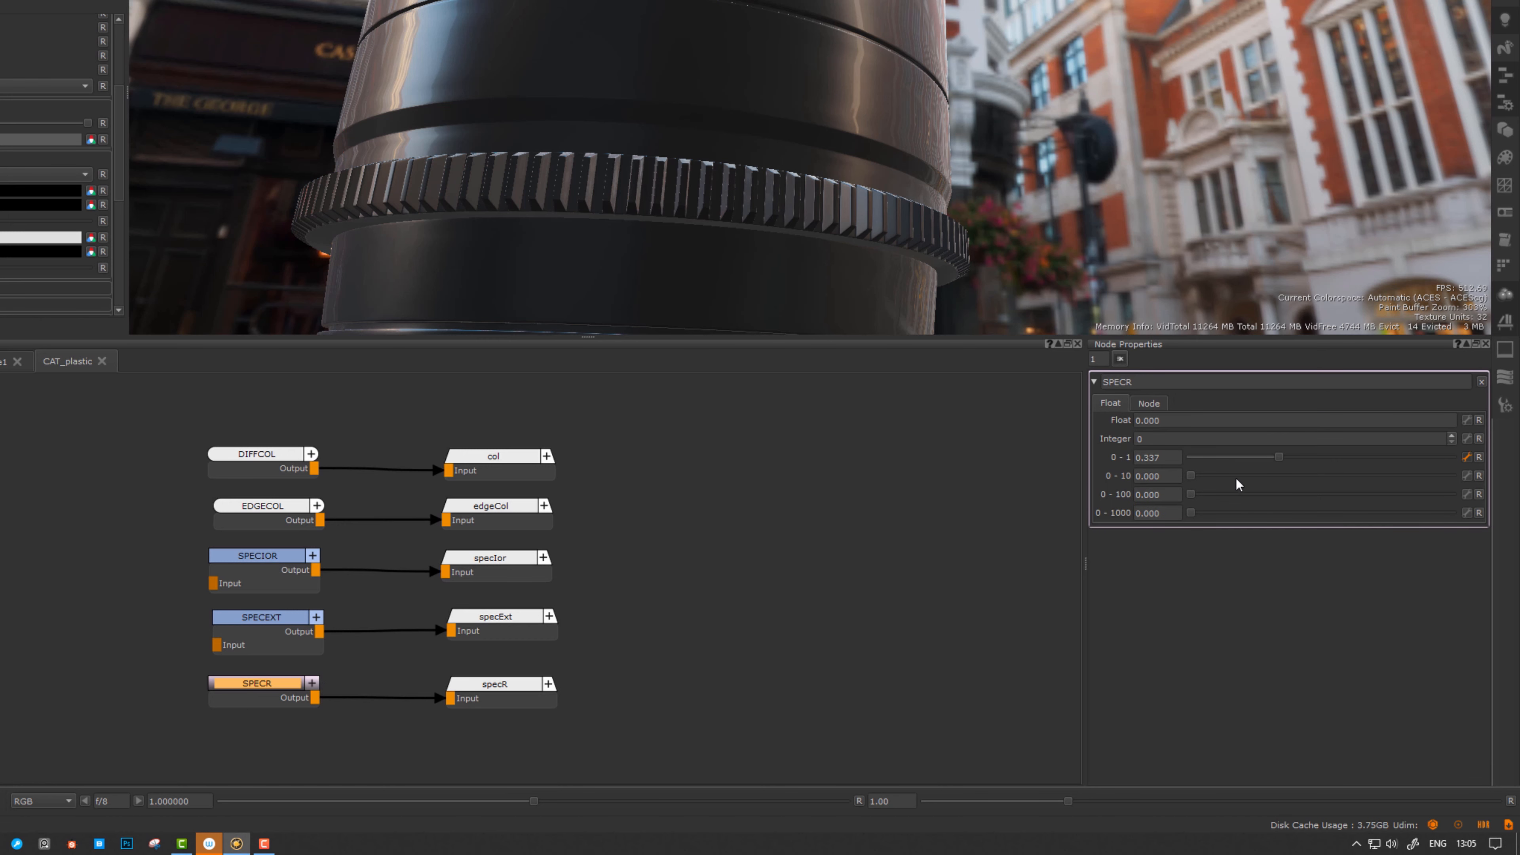
left_click_drag(1280, 458, 1245, 461)
middle_click_drag(1173, 317, 961, 224)
right_click_drag(961, 224, 987, 198, "alt")
left_click_drag(987, 198, 888, 202, "alt")
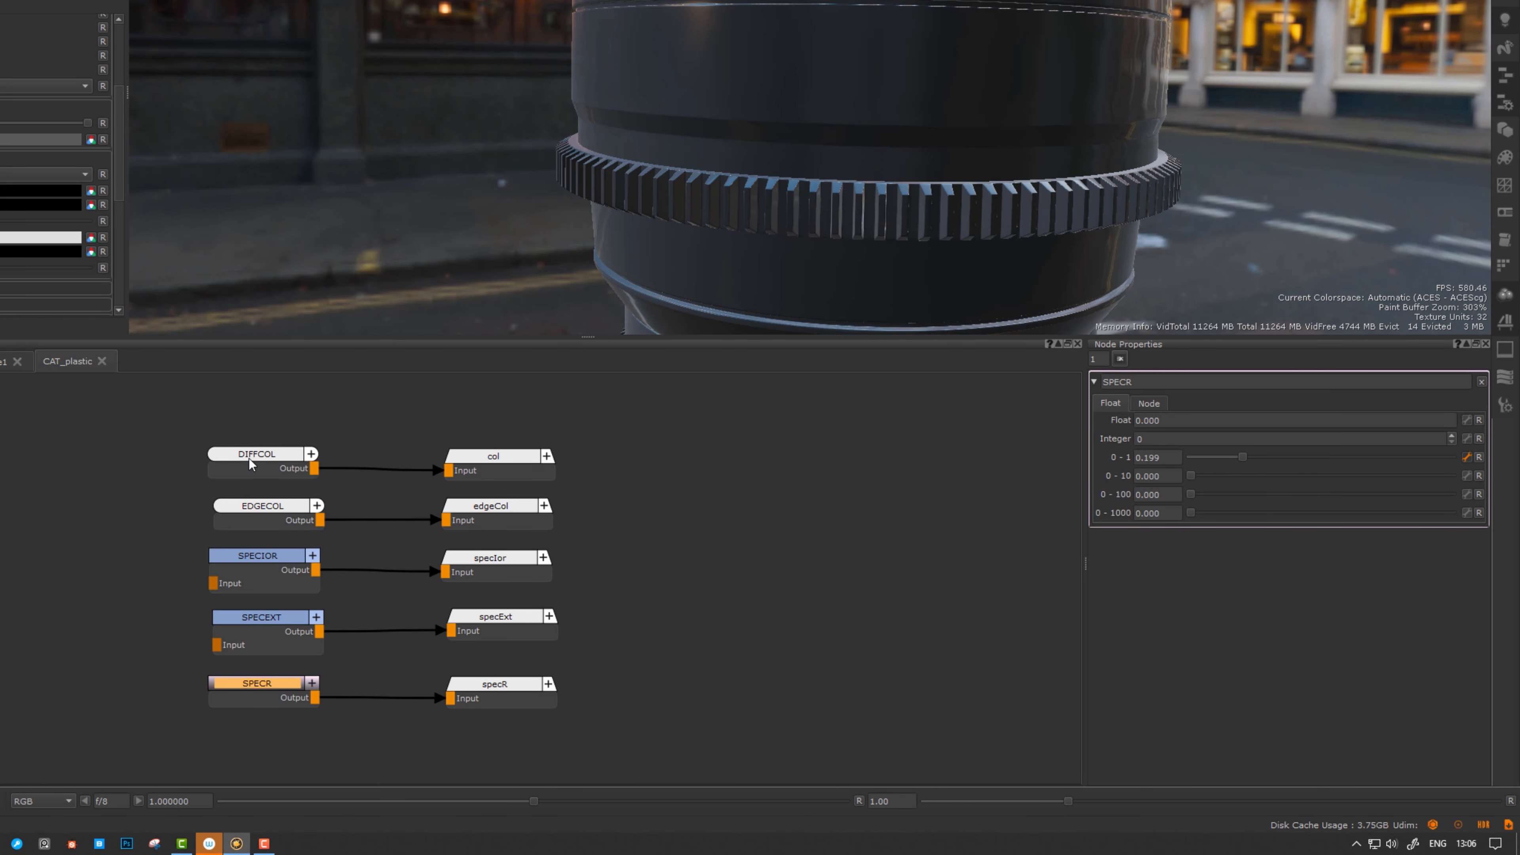
- Return to the pxrPhysspecTemplate1 graph and inspect the BaseCat nodes and the black plastic lens
left_click(744, 472)
left_click(8, 362)
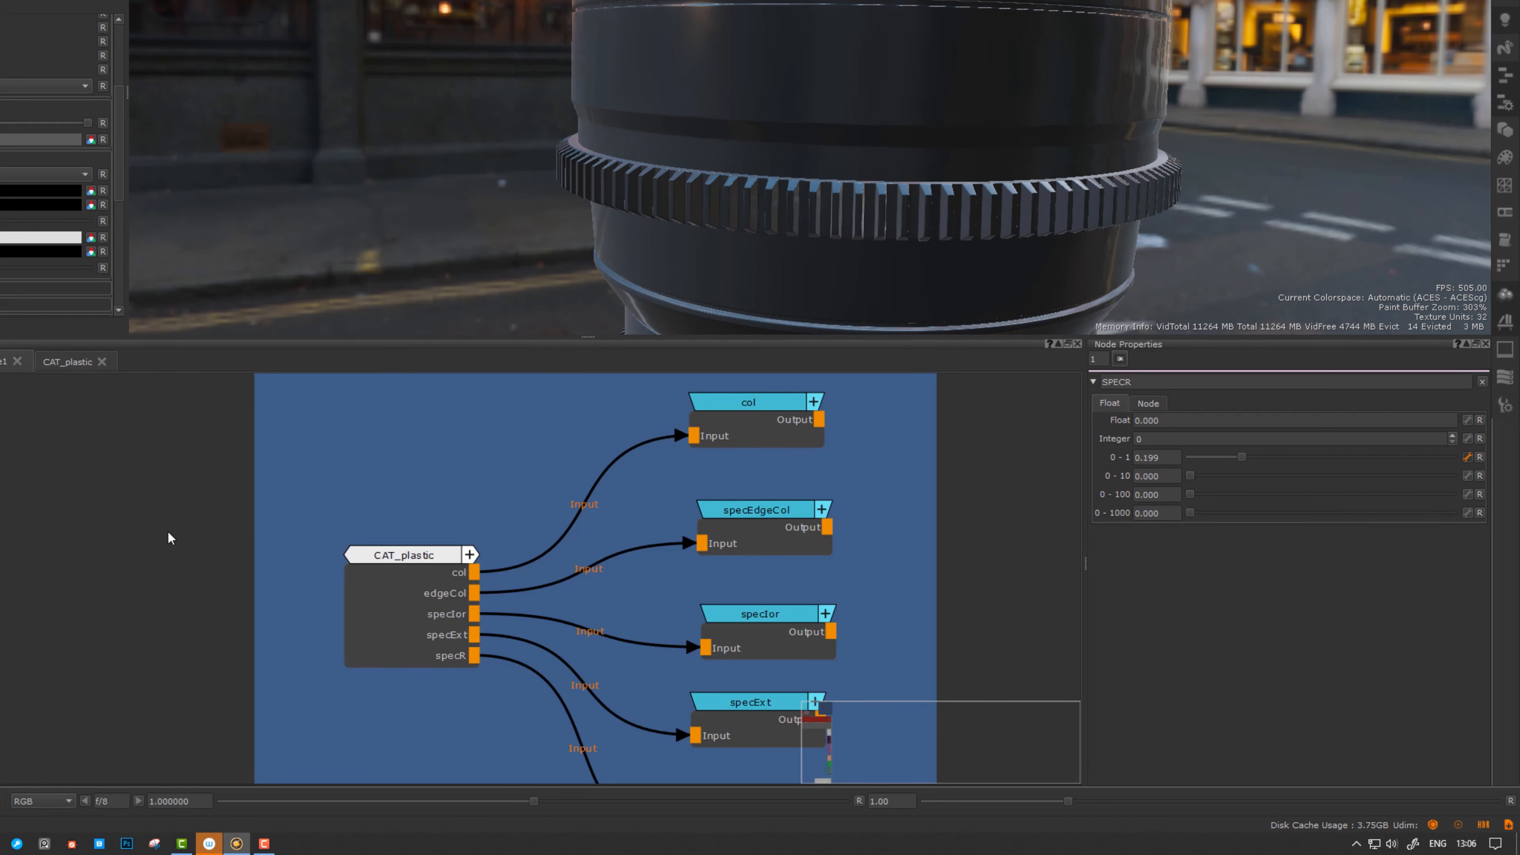
left_click_drag(435, 571, 378, 578)
scroll(427, 565, "down", 3)
left_click_drag(771, 99, 760, 69, "alt")
right_click_drag(760, 69, 676, 99, "alt")
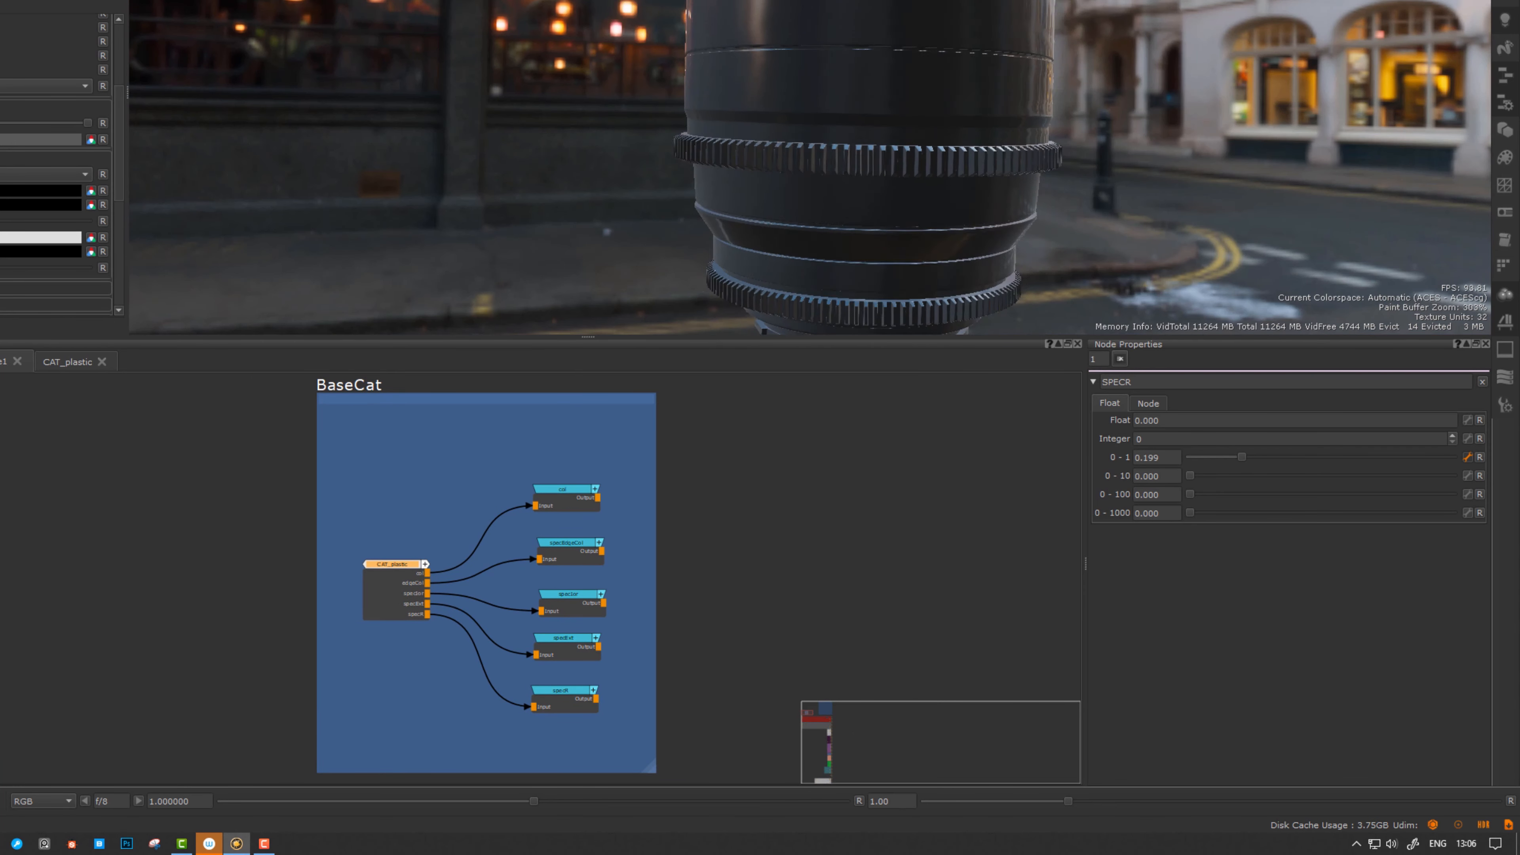
left_click_drag(675, 99, 658, 105, "alt")
- Show the CAT_plastic properties, and move CAT_plastic with its five transmitter nodes out of the BaseCat backdrop
double_click(393, 564)
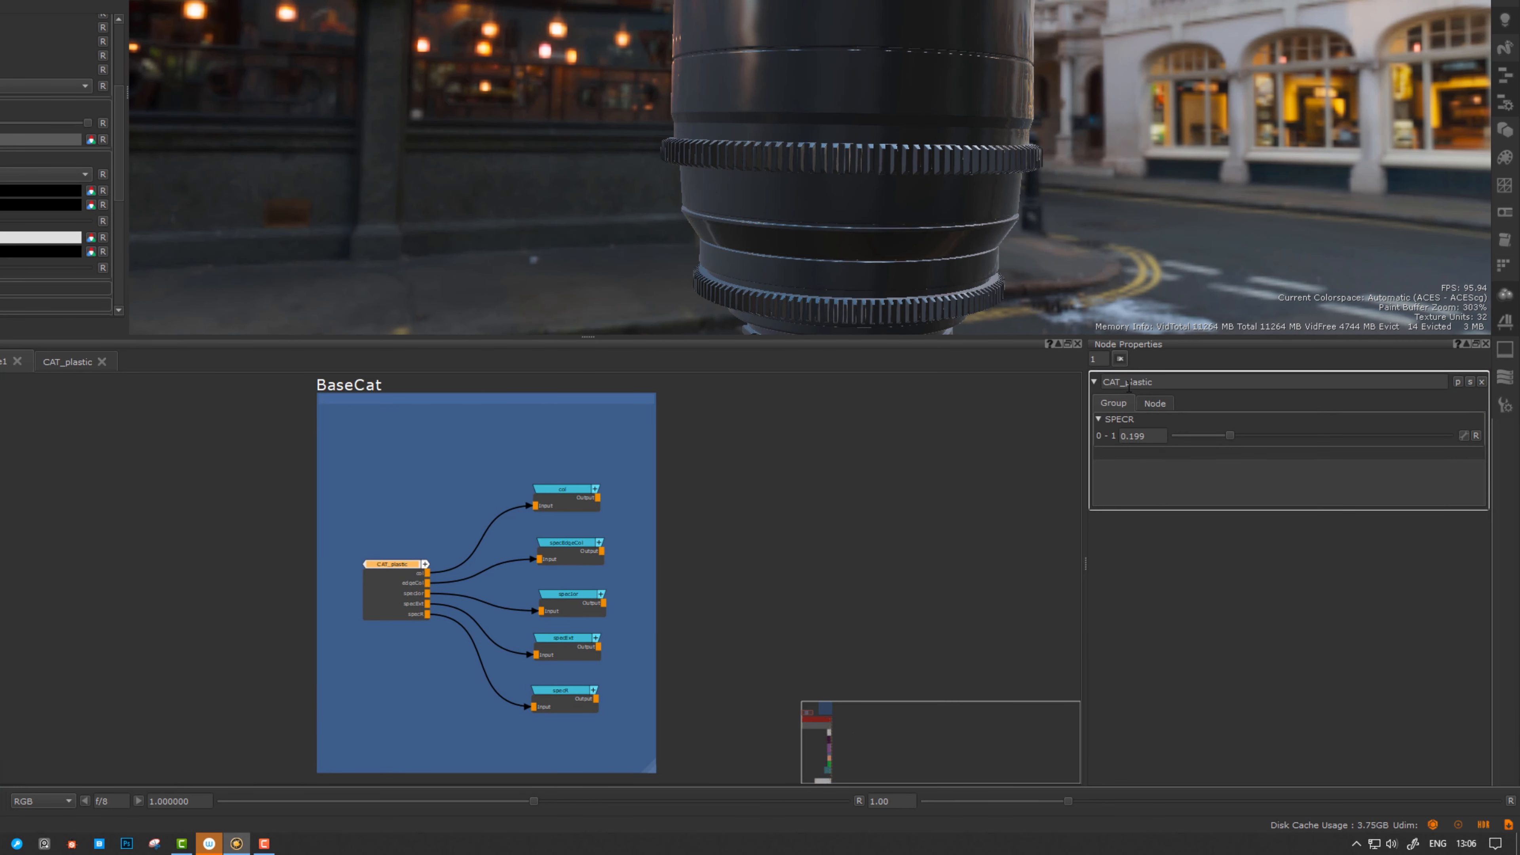
left_click_drag(344, 425, 632, 737)
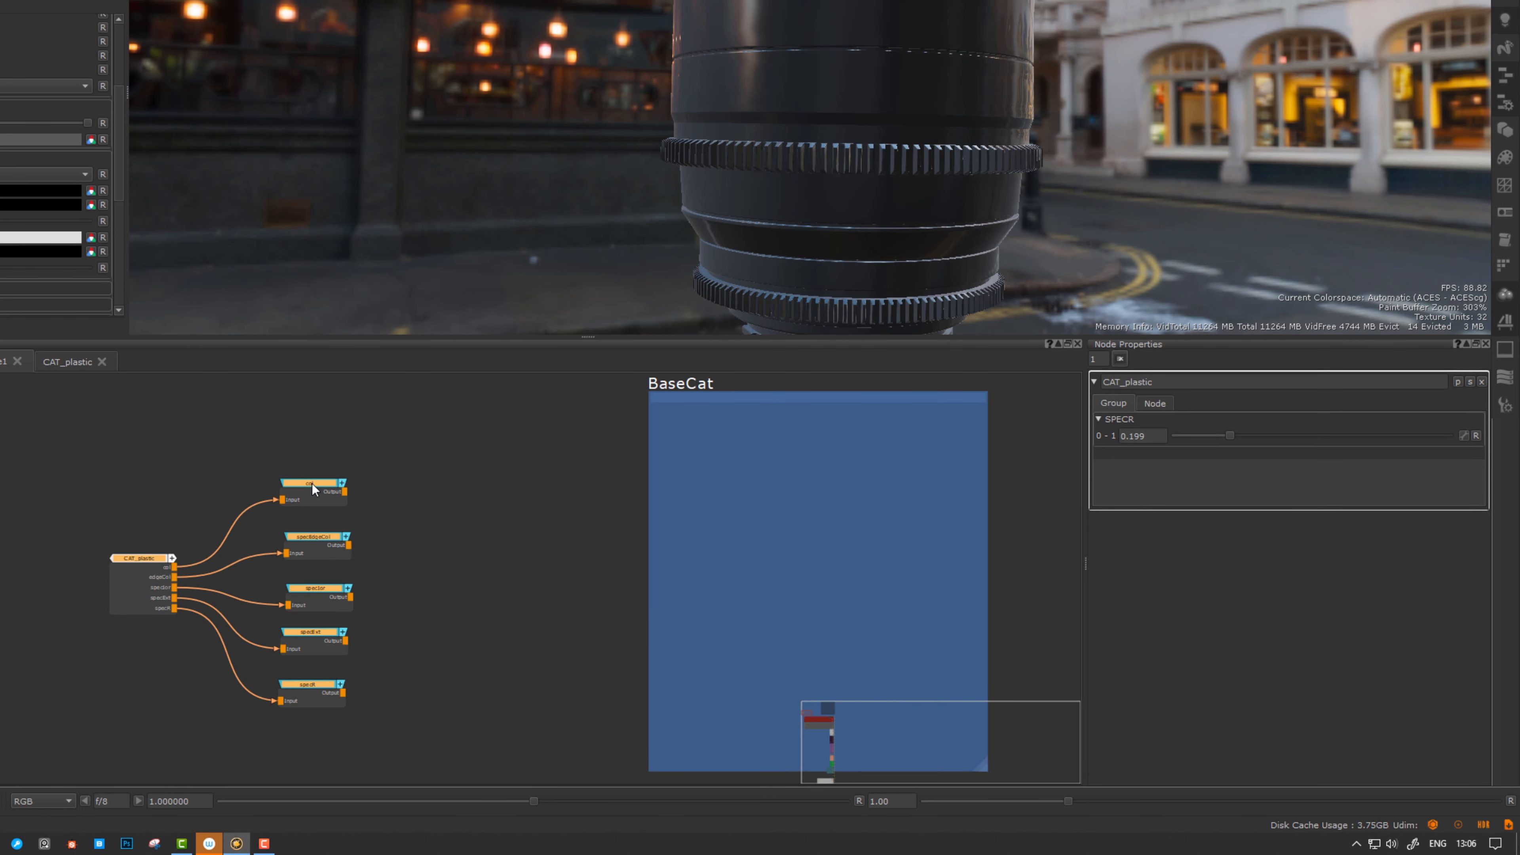
- Open the node graph's mask shelf showing the Buildingblocks presets
right_click(458, 452)
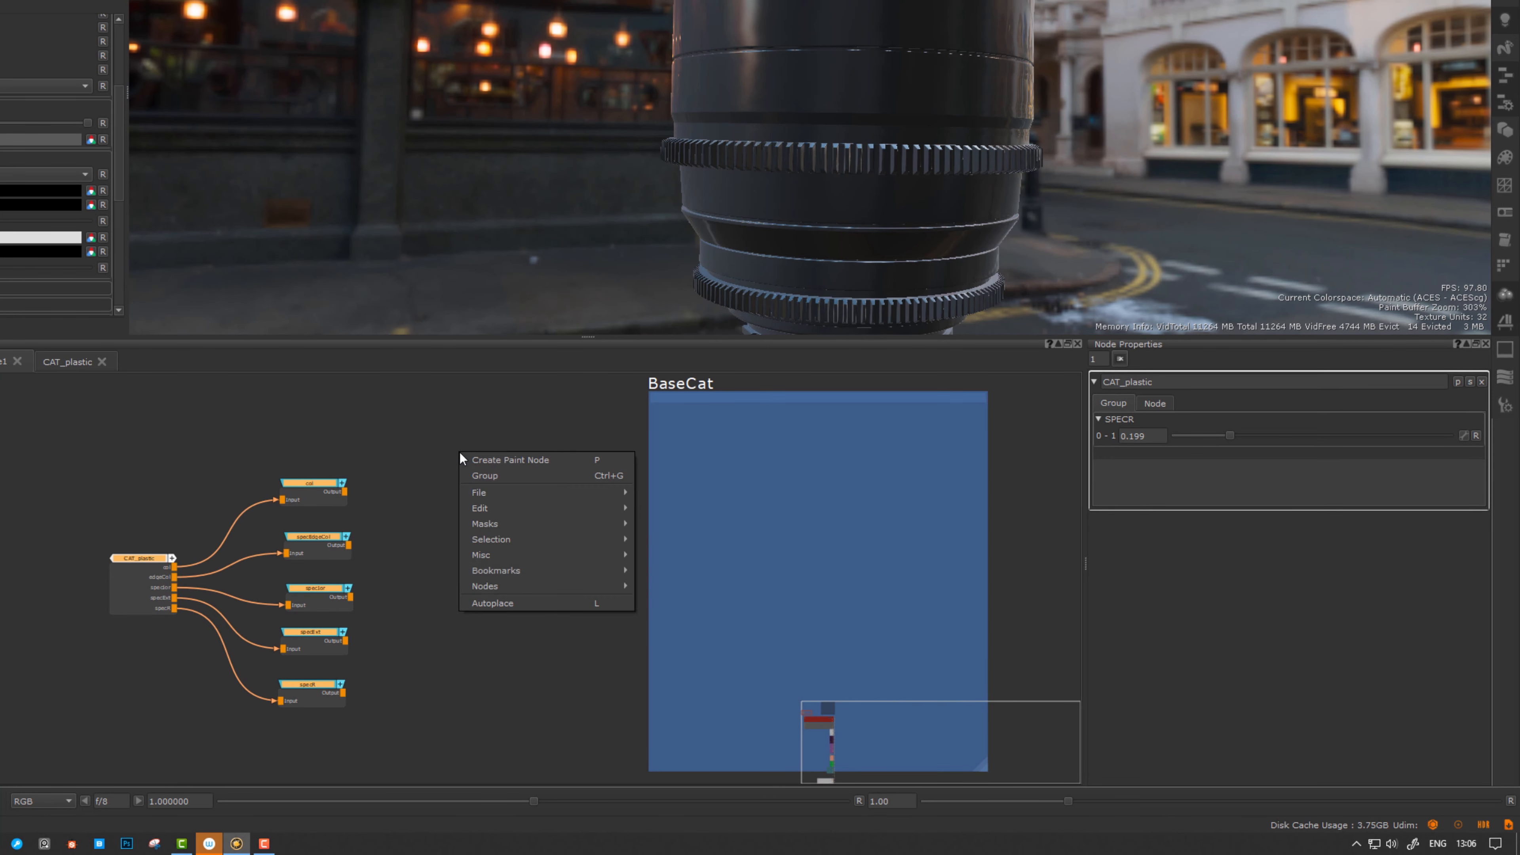
mouse_move(510, 584)
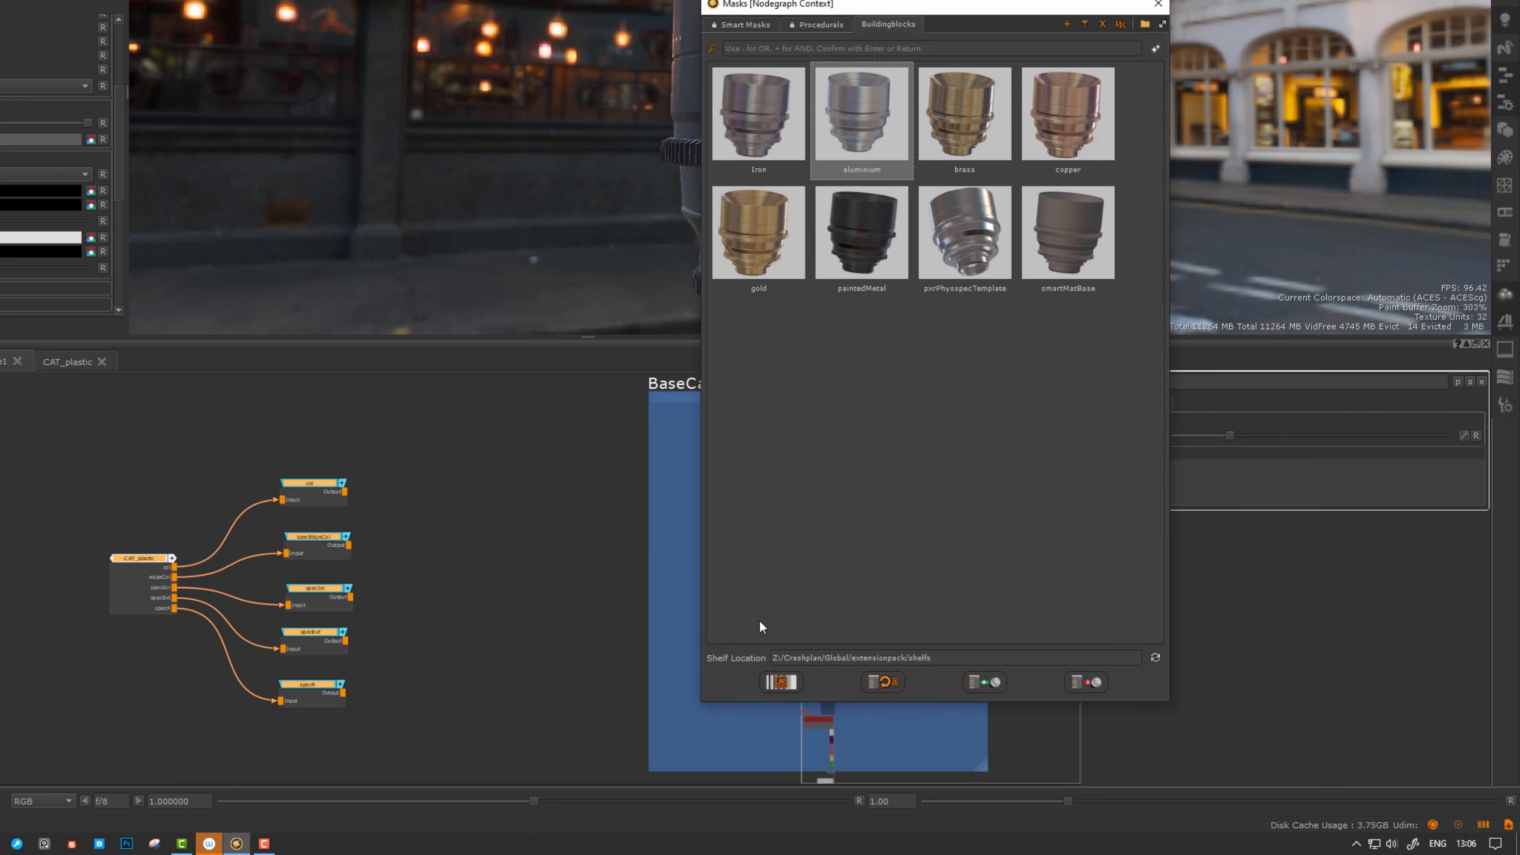
left_click(518, 545)
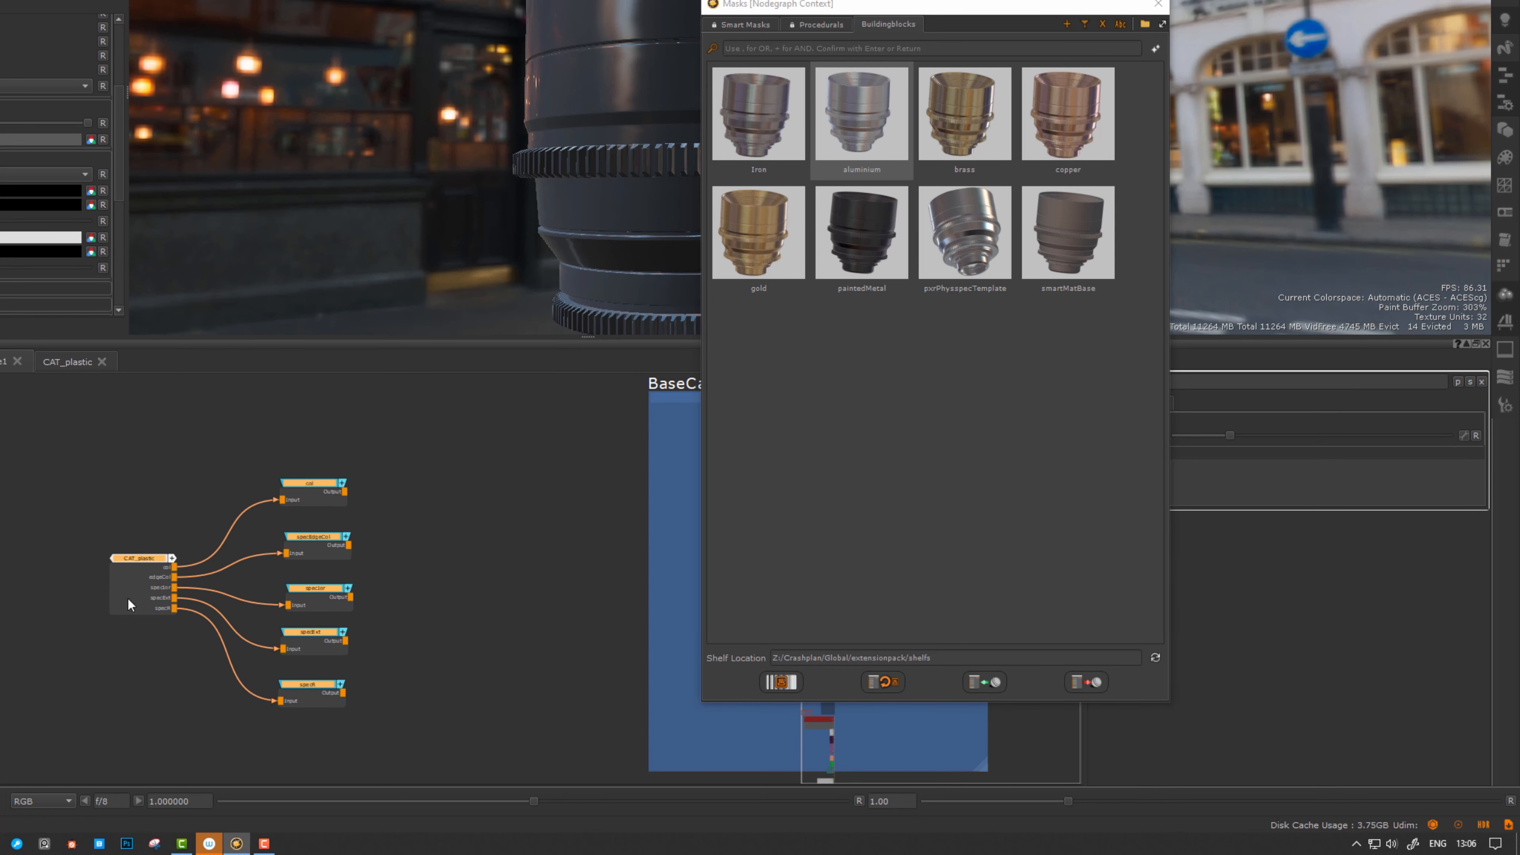
- Save CAT_plastic and its five transmitter nodes as a Buildingblocks preset named darkPlastic with the tag plastic
middle_click_drag(128, 597, 136, 584)
left_click_drag(497, 431, 105, 687)
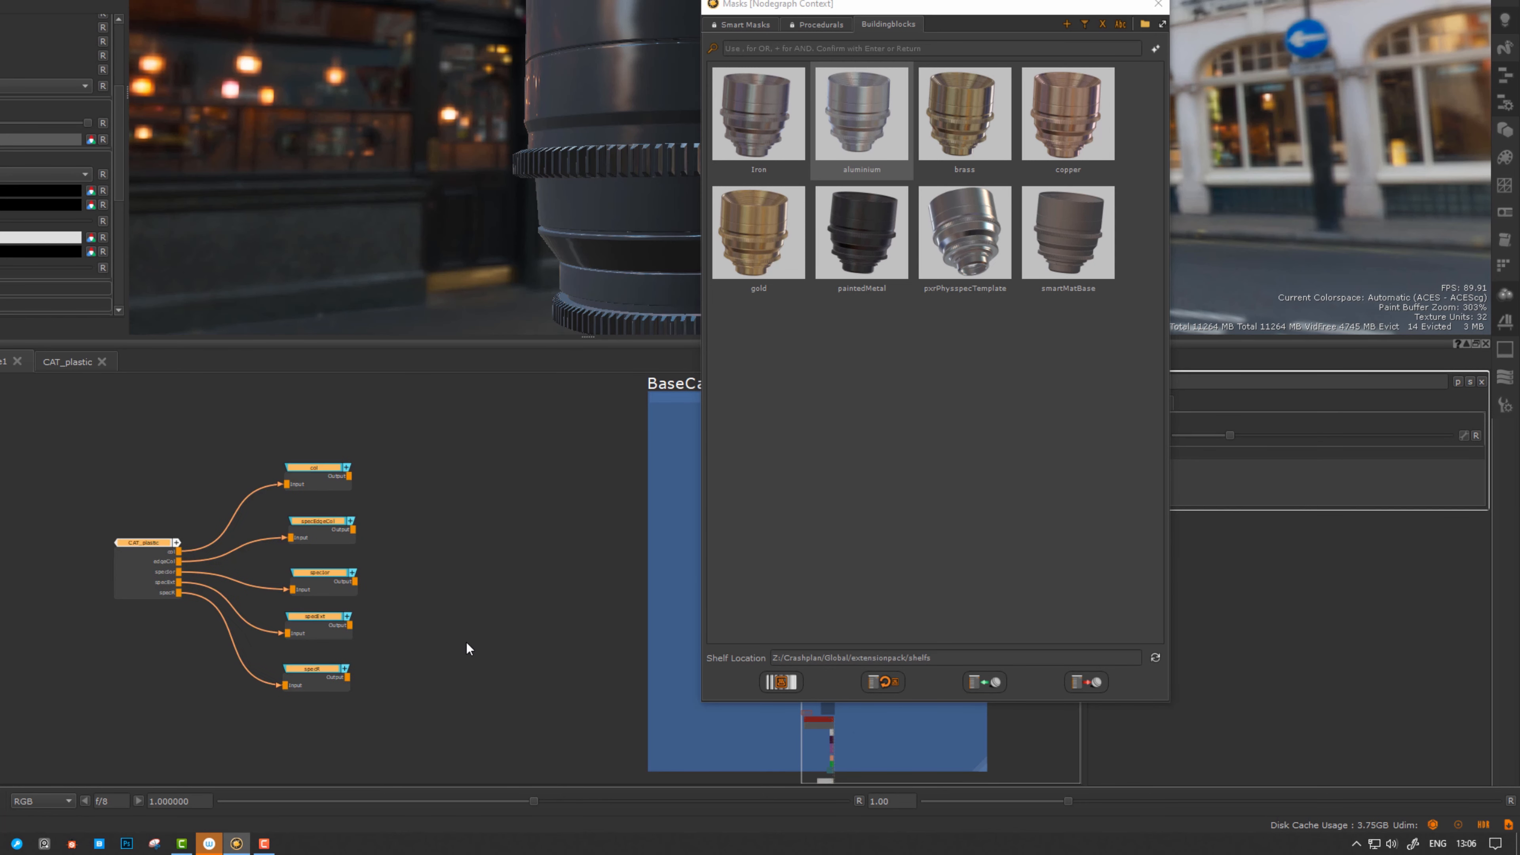
left_click(1095, 683)
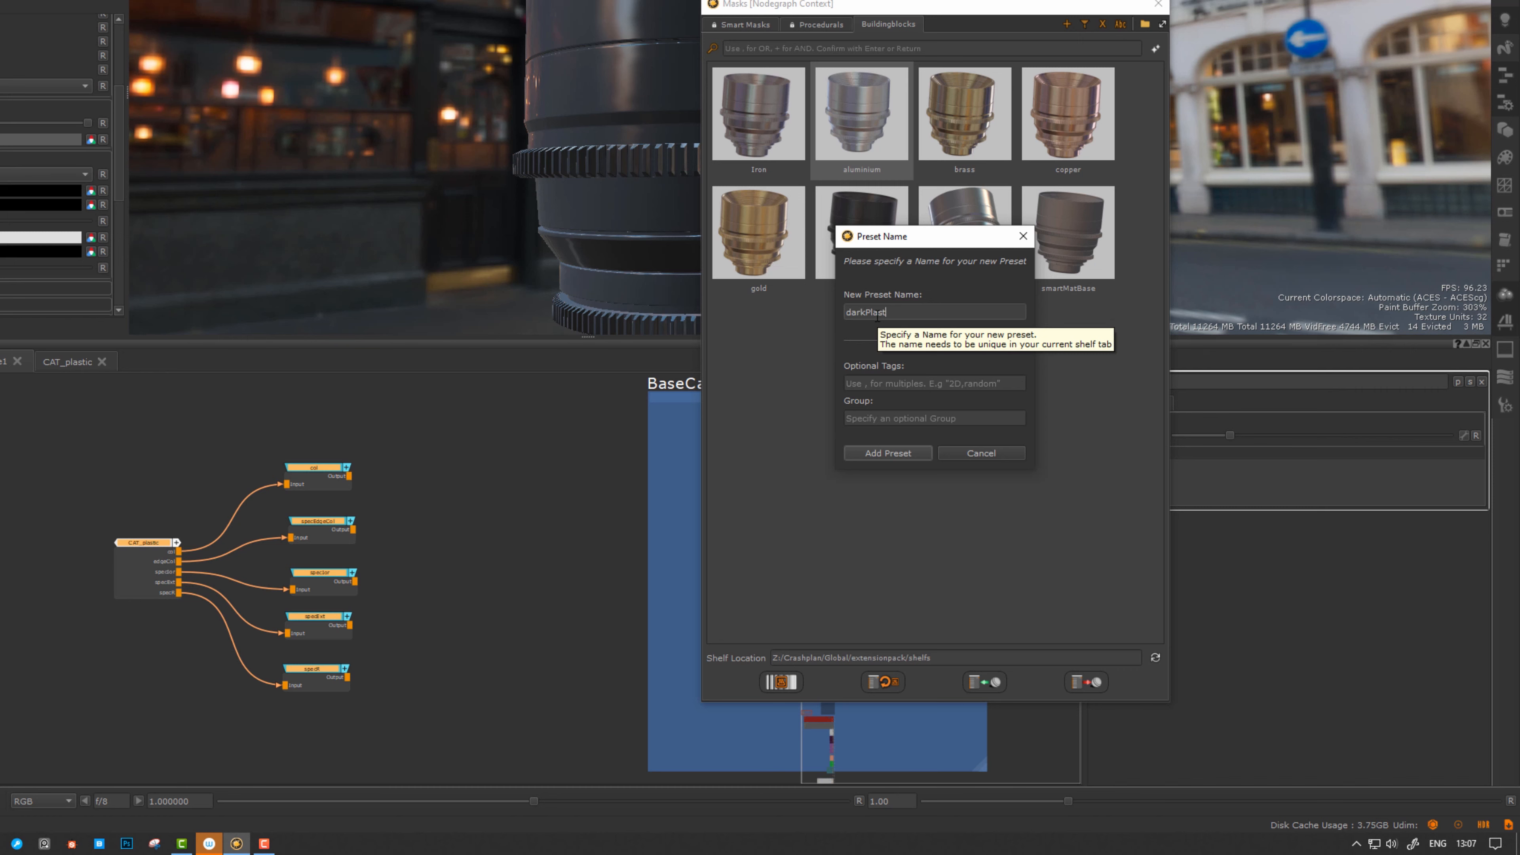
left_click(912, 384)
type("plasti")
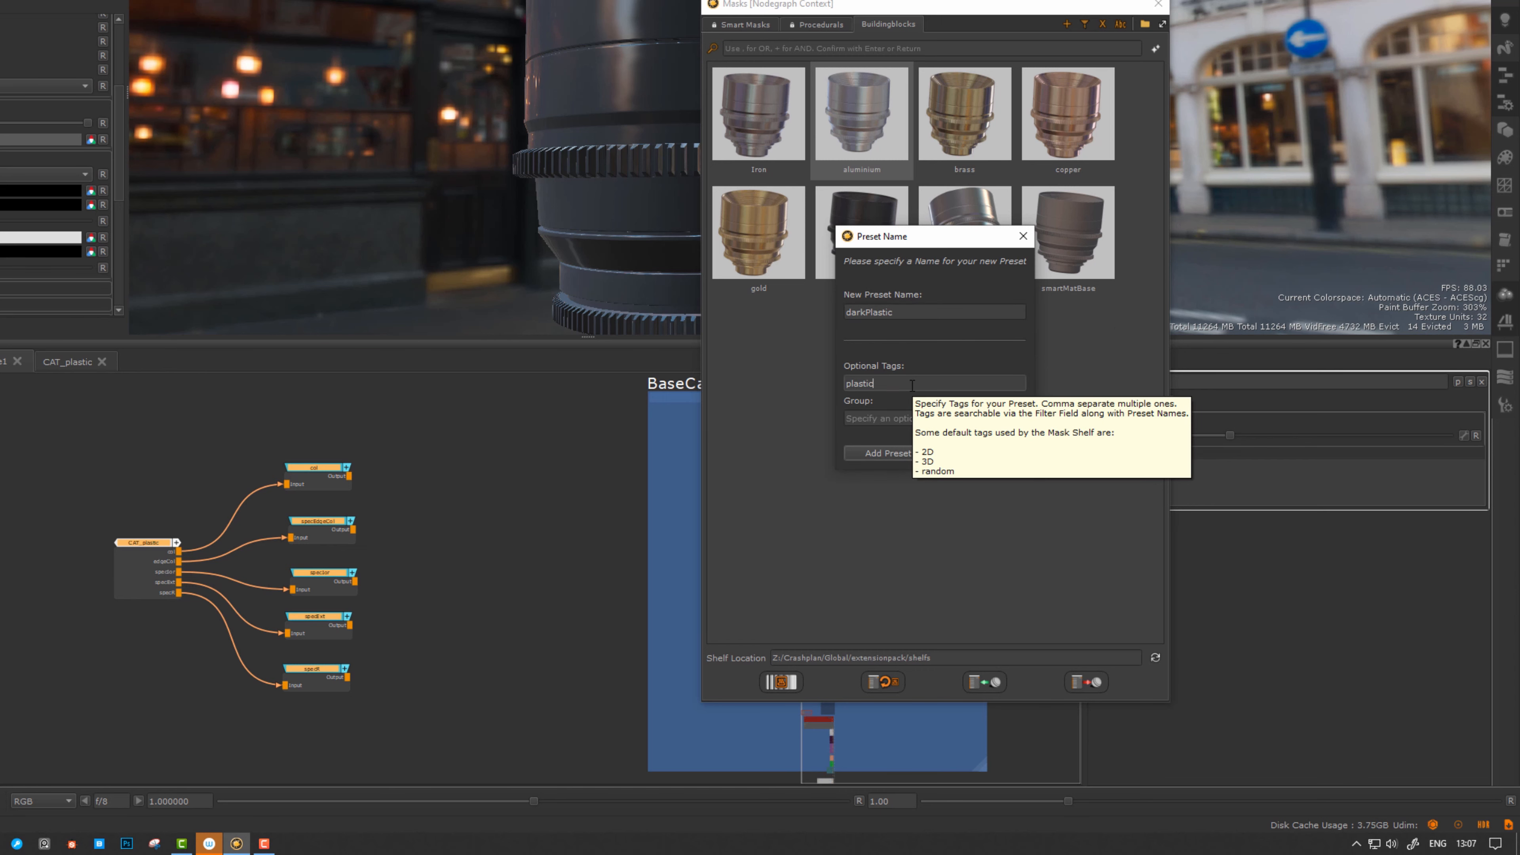
type("c")
left_click(923, 592)
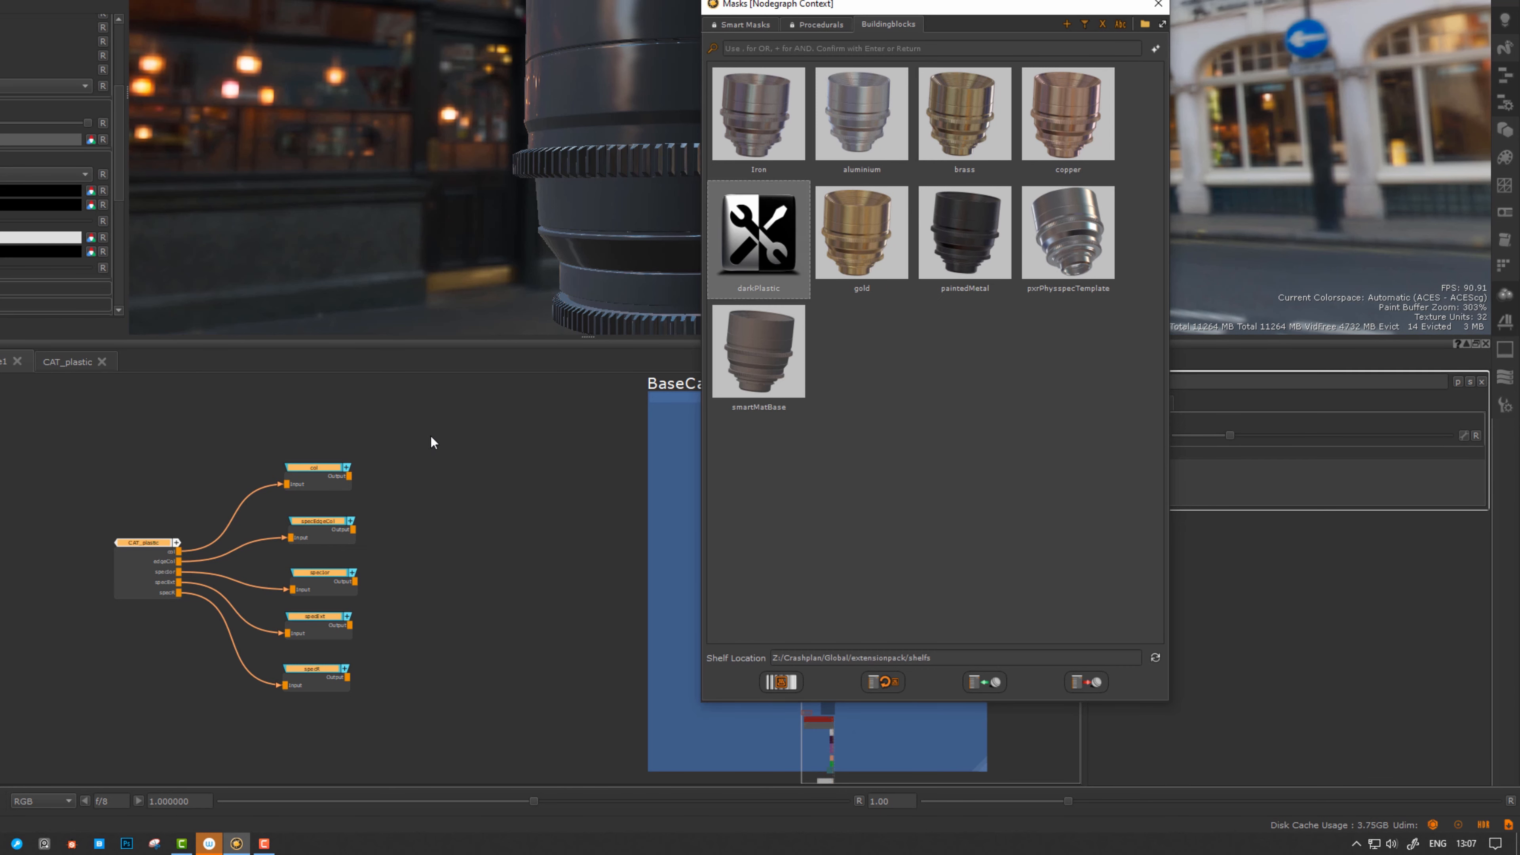
- Frame the whole lens in an enlarged viewport and set the darkPlastic preset's preview from a snapshot of it
middle_click_drag(623, 73, 478, 173)
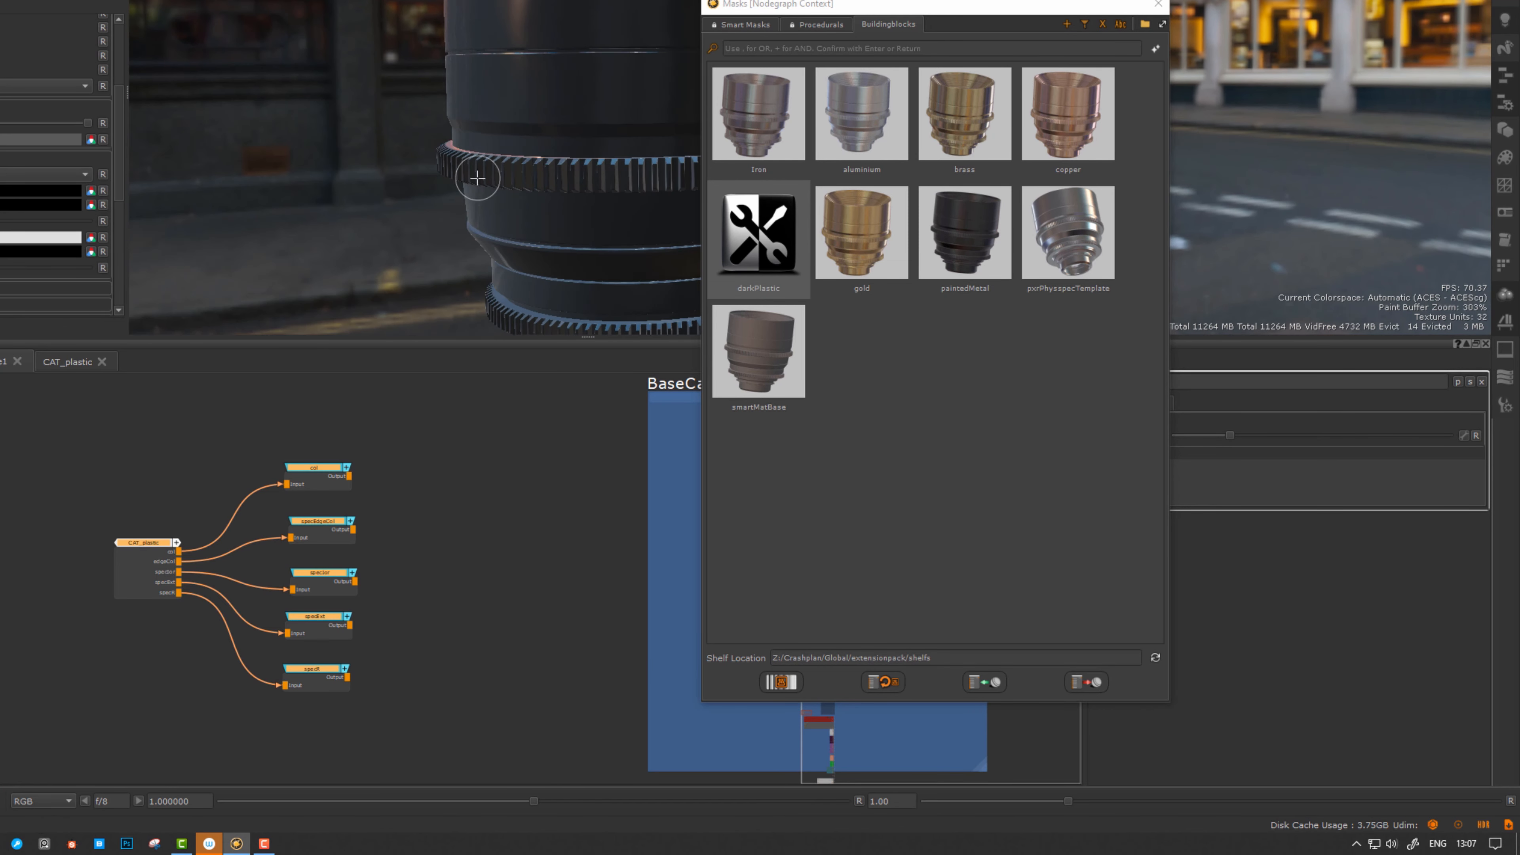
left_click_drag(898, 9, 1146, 0)
key("space")
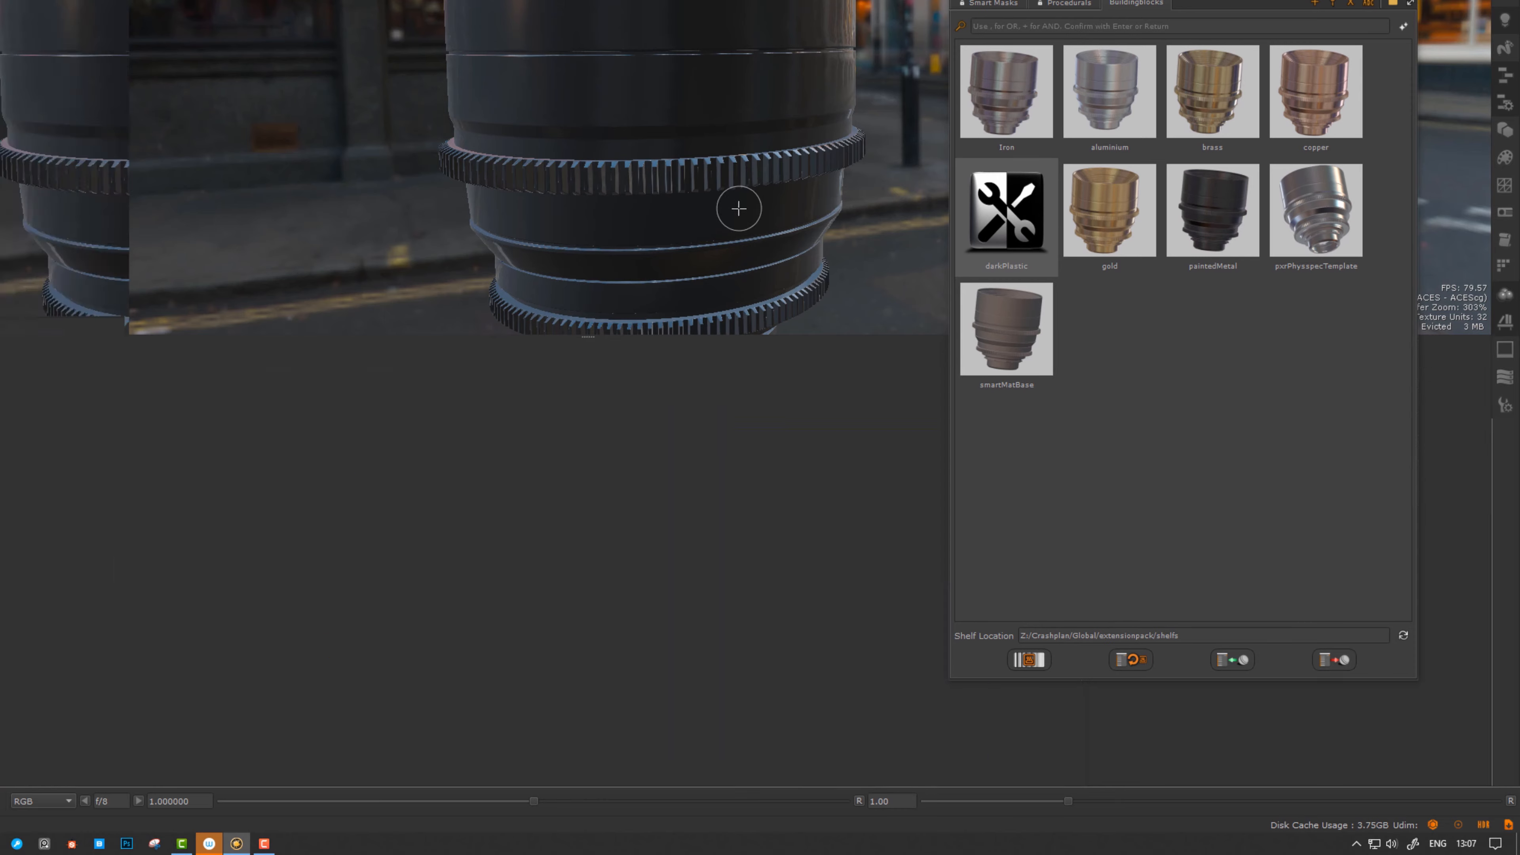
scroll(662, 334, "down", 5)
middle_click_drag(663, 334, 681, 303)
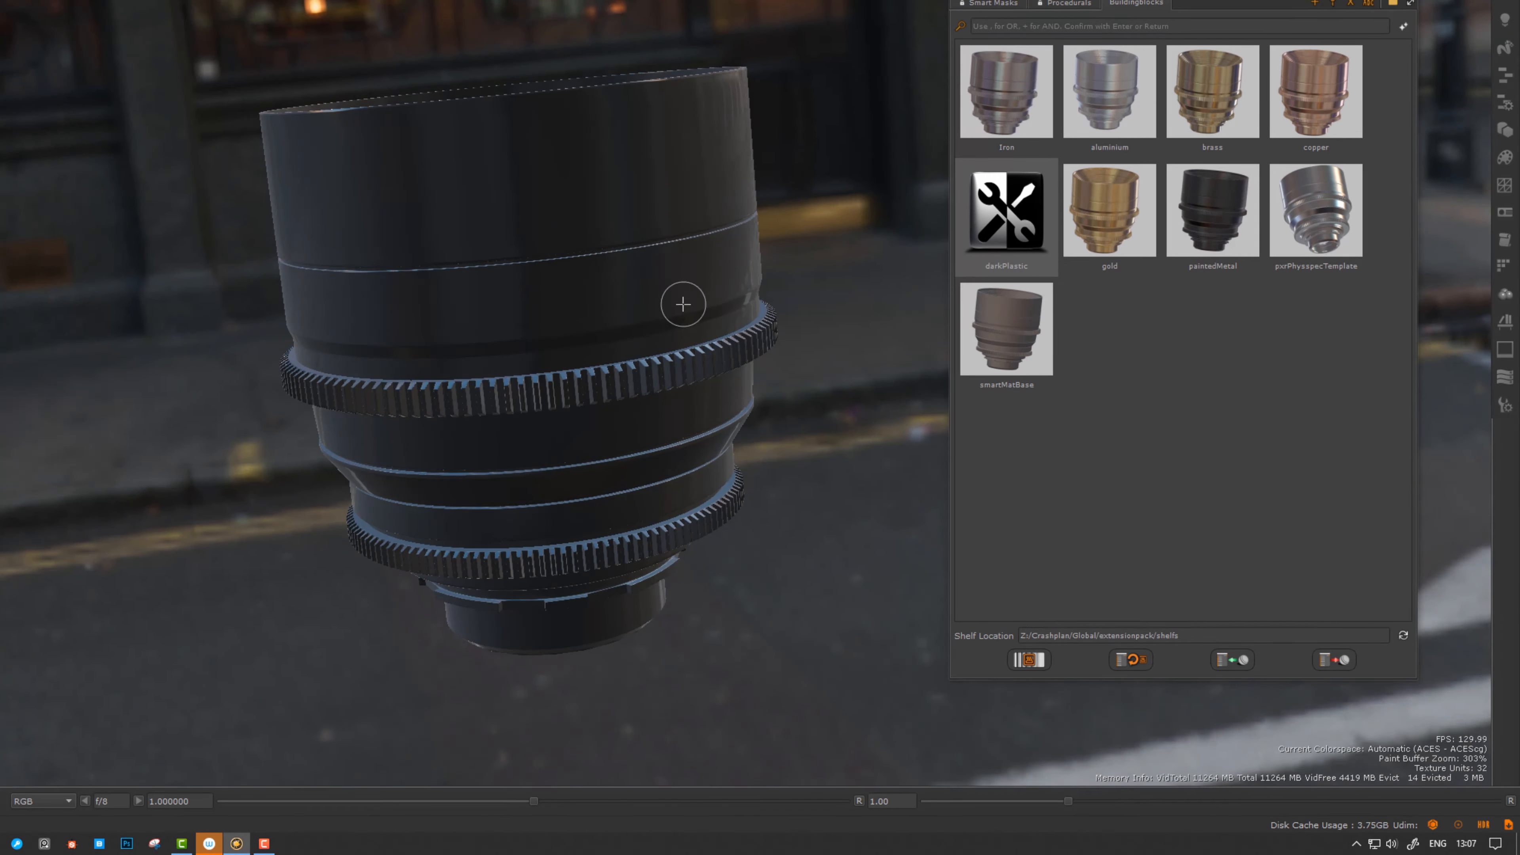
left_click_drag(882, 284, 882, 316, "alt")
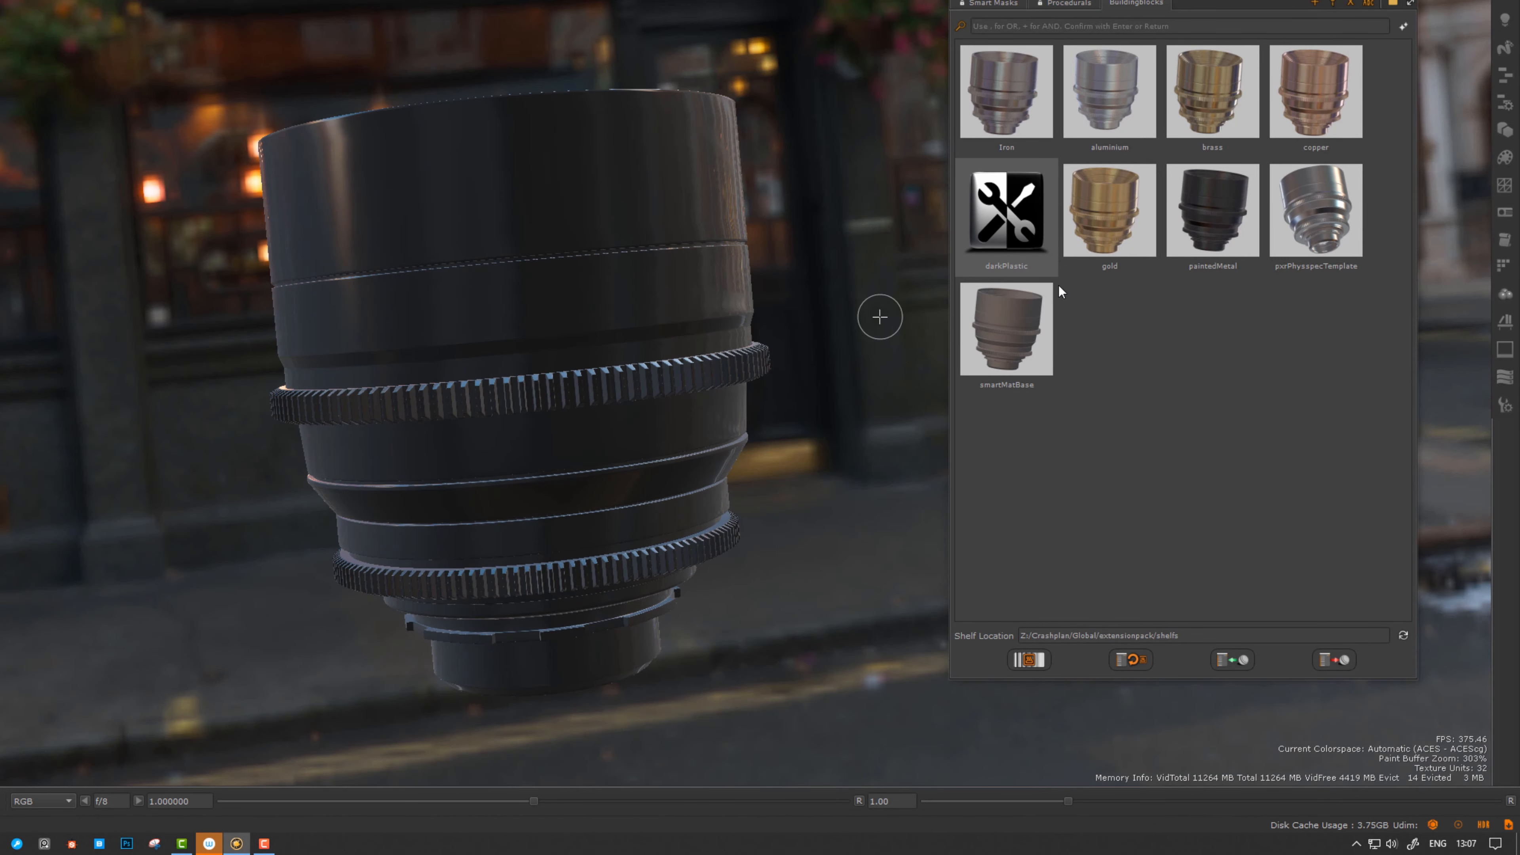
right_click(1026, 198)
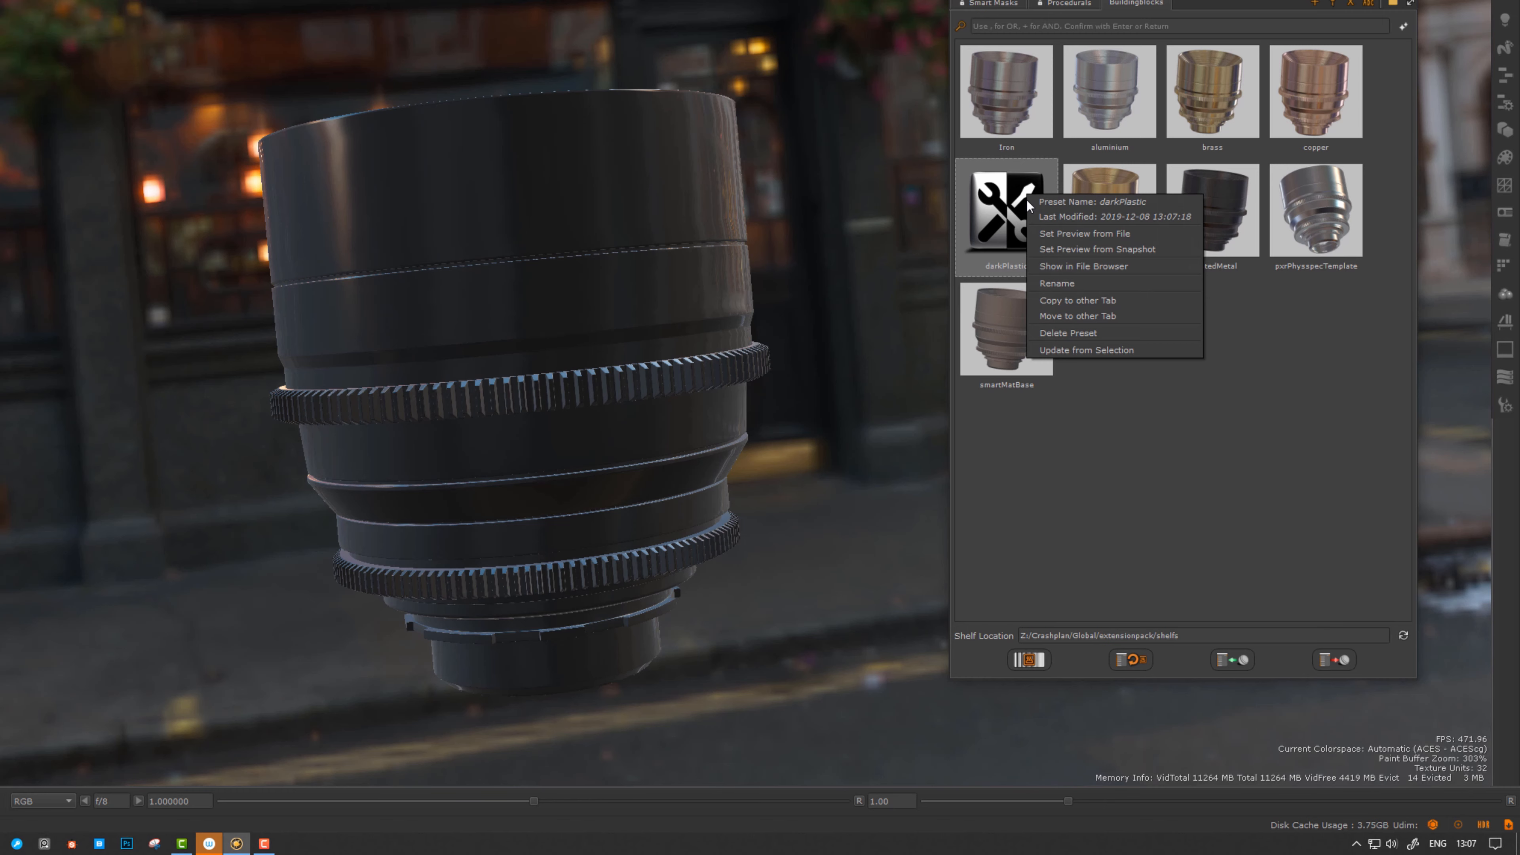
left_click(1059, 249)
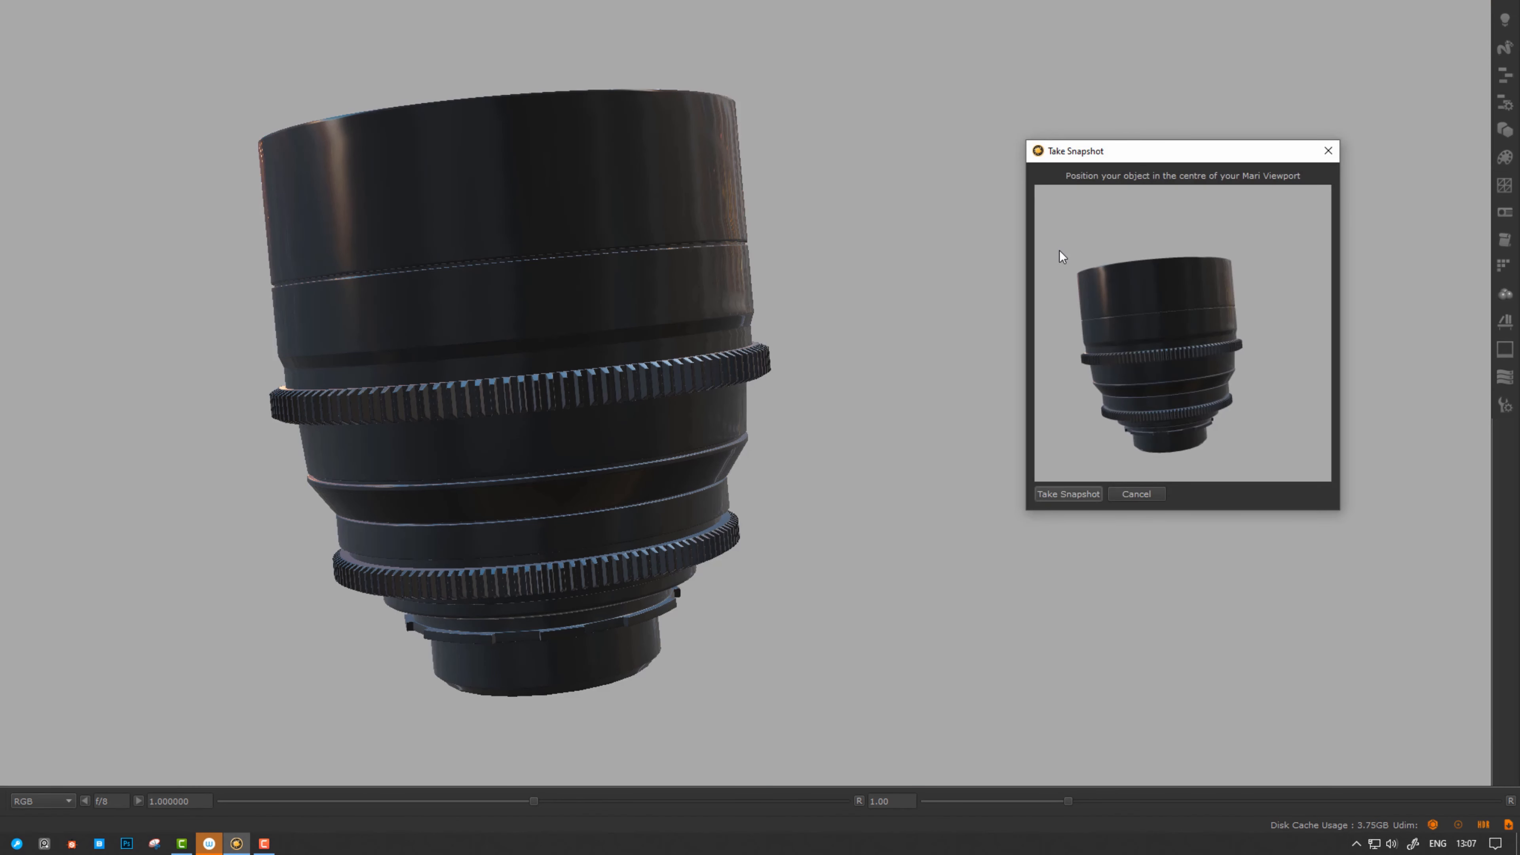
left_click_drag(738, 420, 652, 425, "alt")
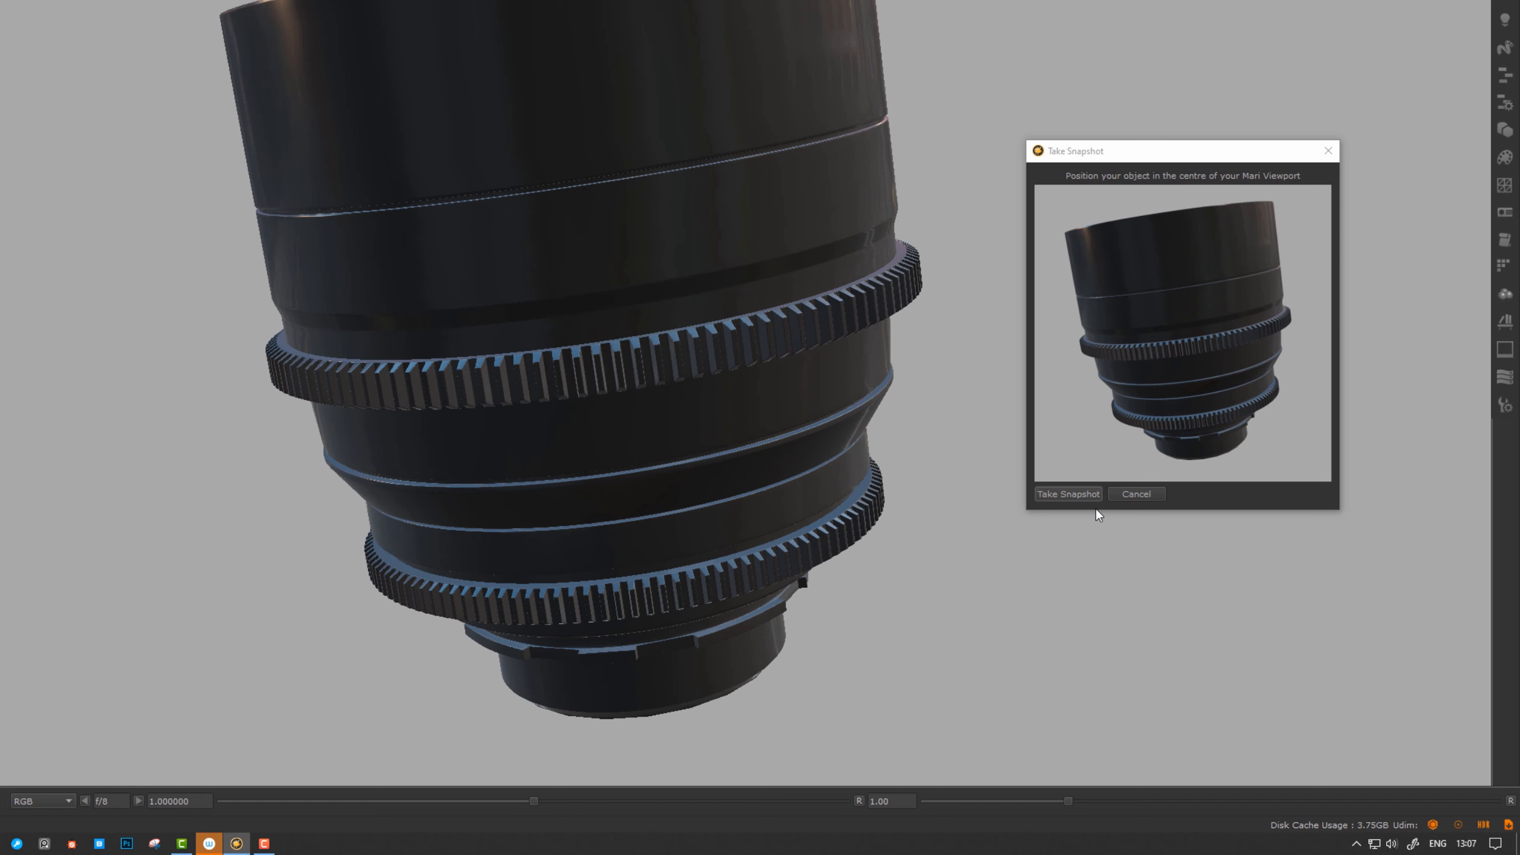
left_click(1077, 496)
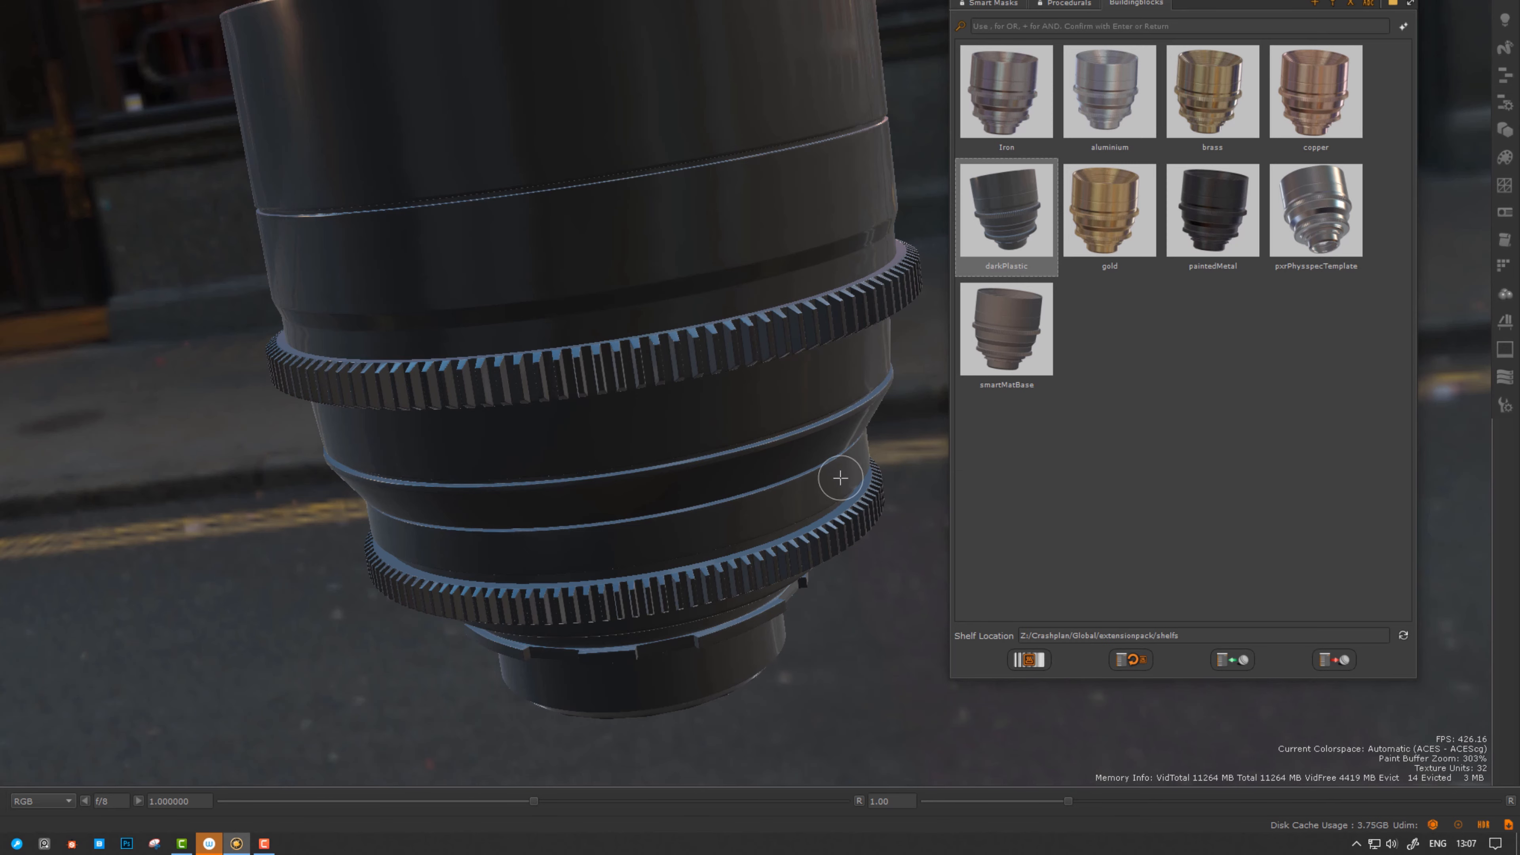
- Restore the hidden palettes and delete CAT_plastic with its five transmitter nodes from the node graph
right_click_drag(657, 423, 571, 420, "alt")
left_click_drag(571, 419, 565, 395, "alt")
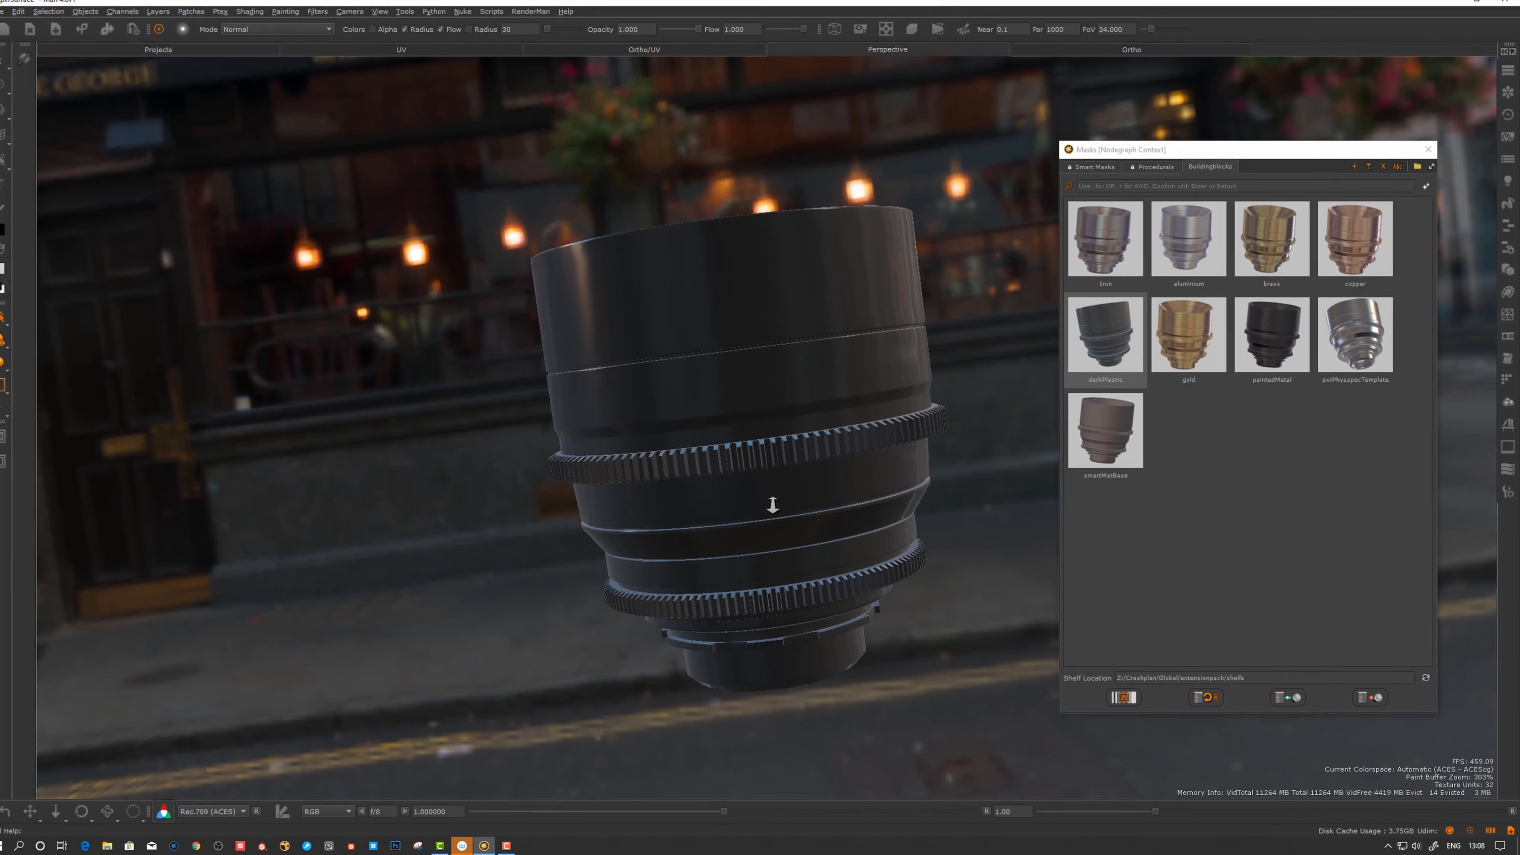
left_click_drag(637, 437, 578, 497, "alt")
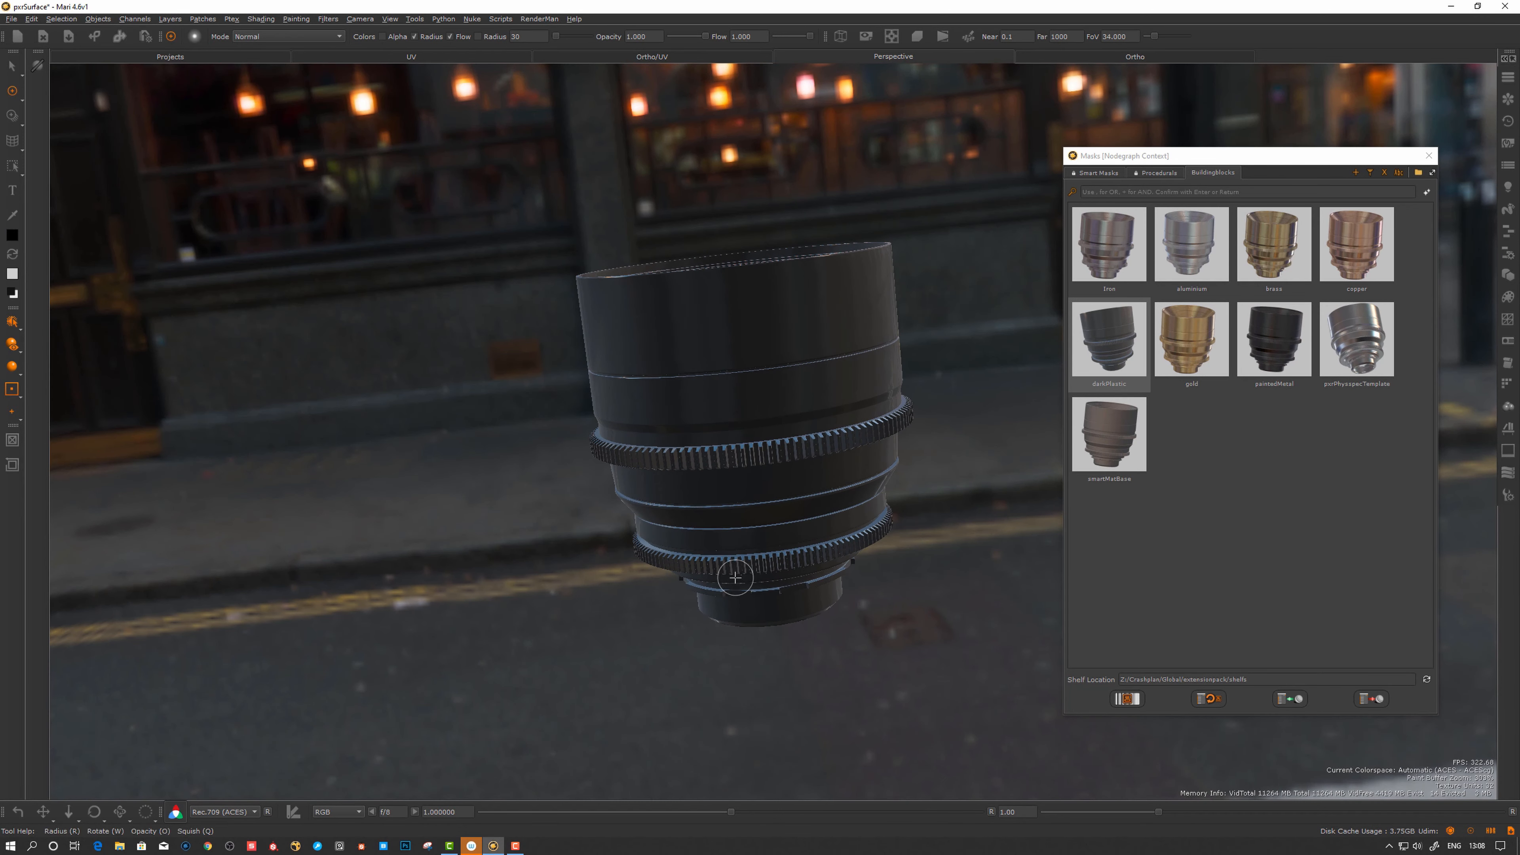
left_click_drag(735, 577, 791, 523, "alt")
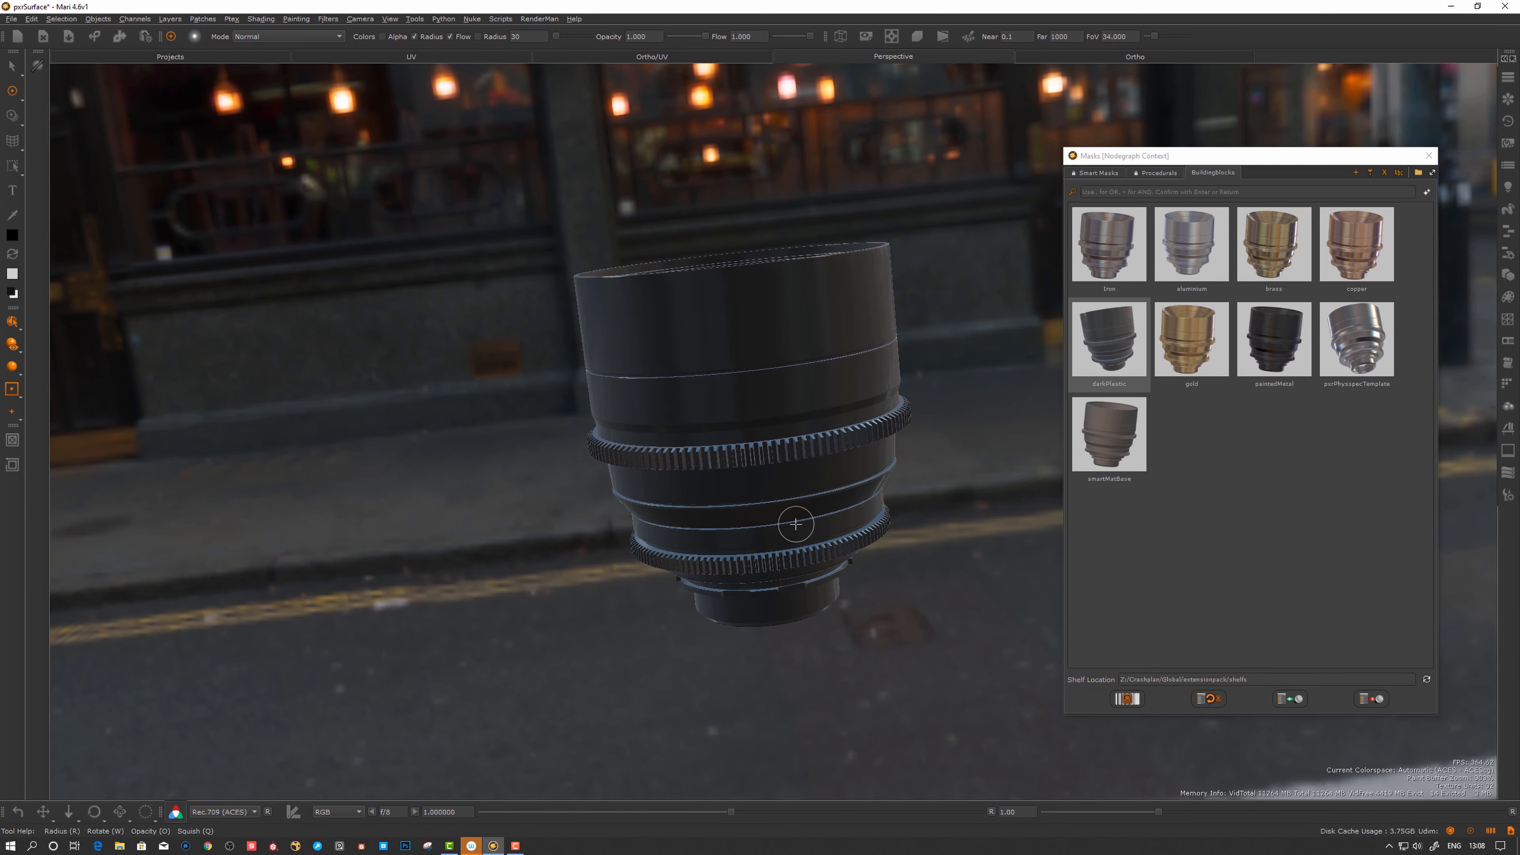
left_click_drag(831, 465, 850, 495, "alt")
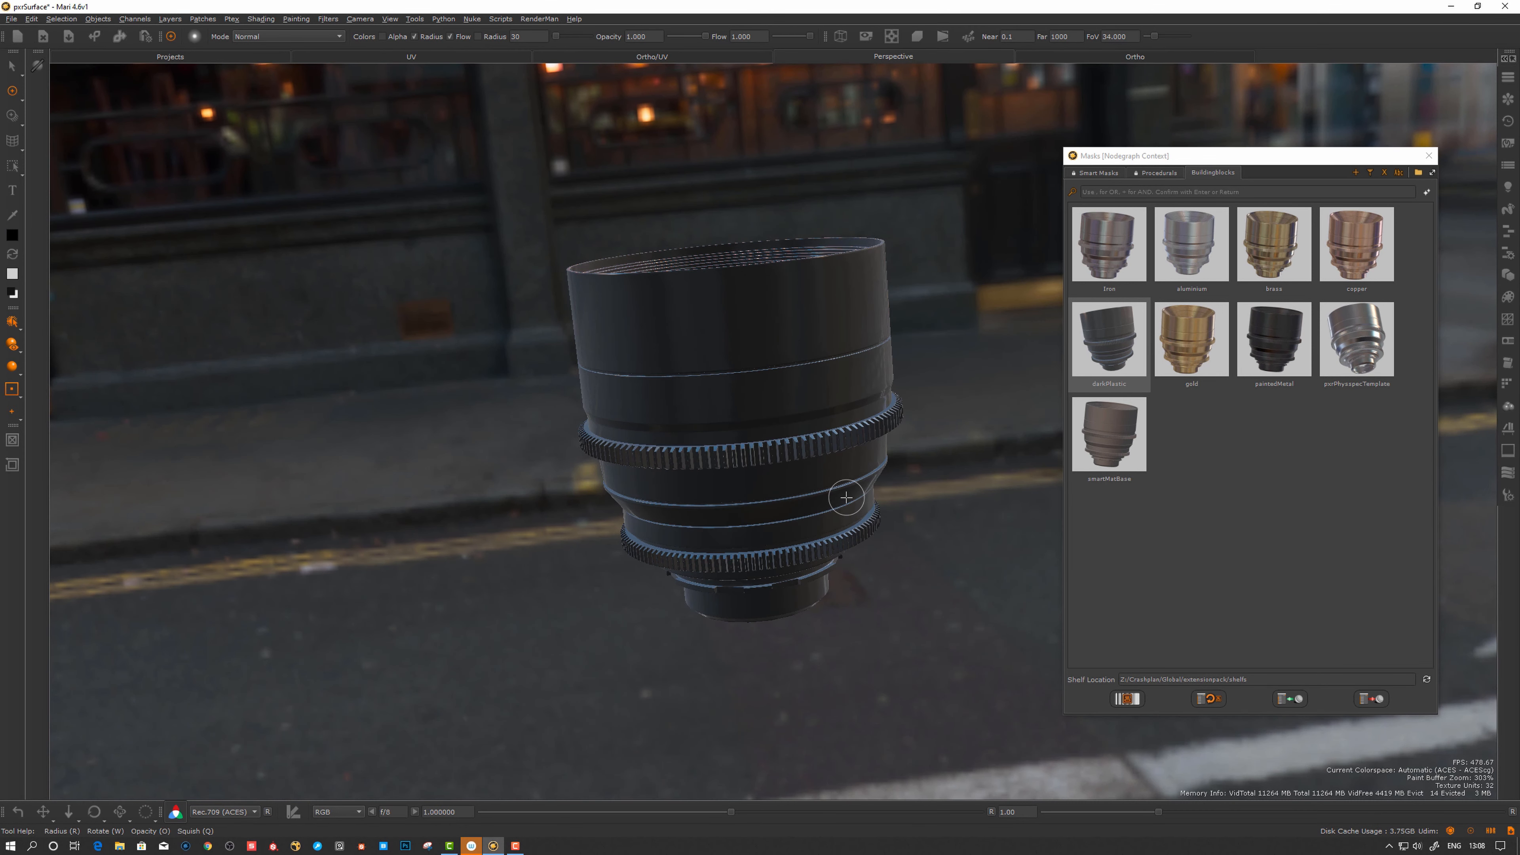
key("ctrl+h")
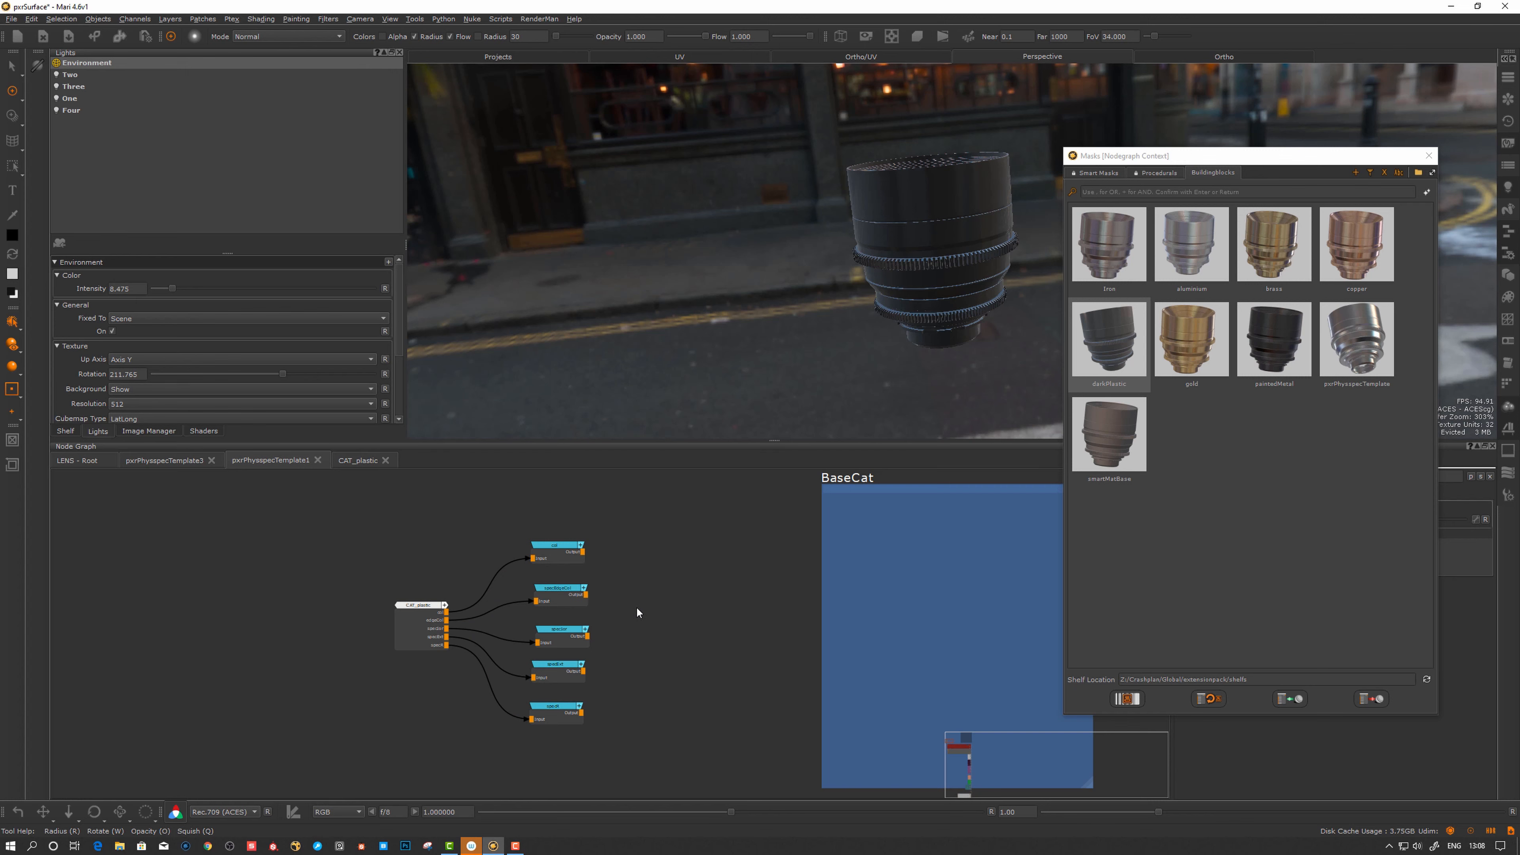
left_click_drag(697, 517, 312, 755)
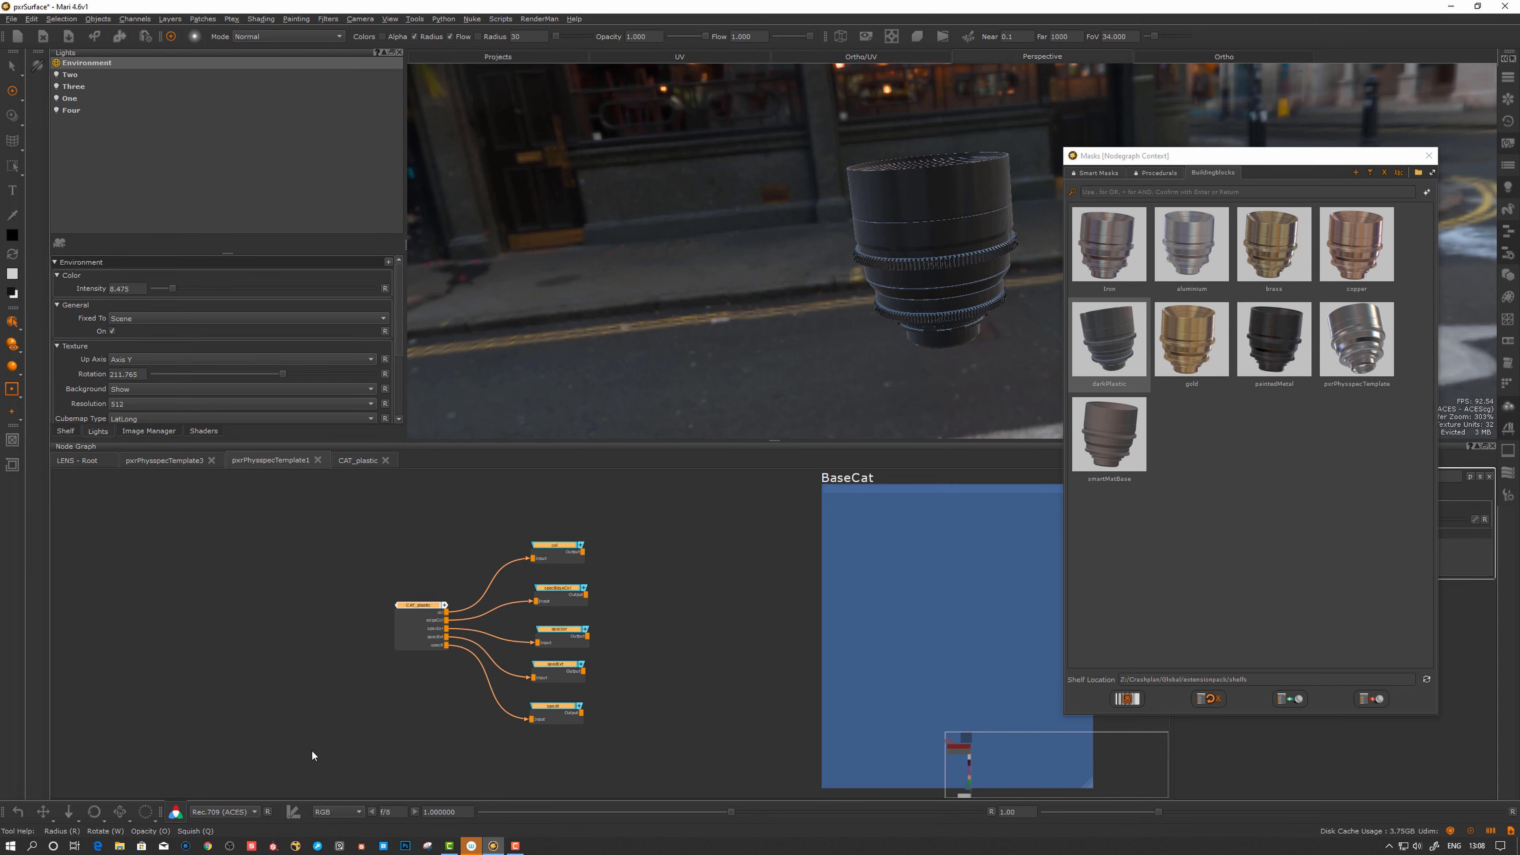
key("Delete")
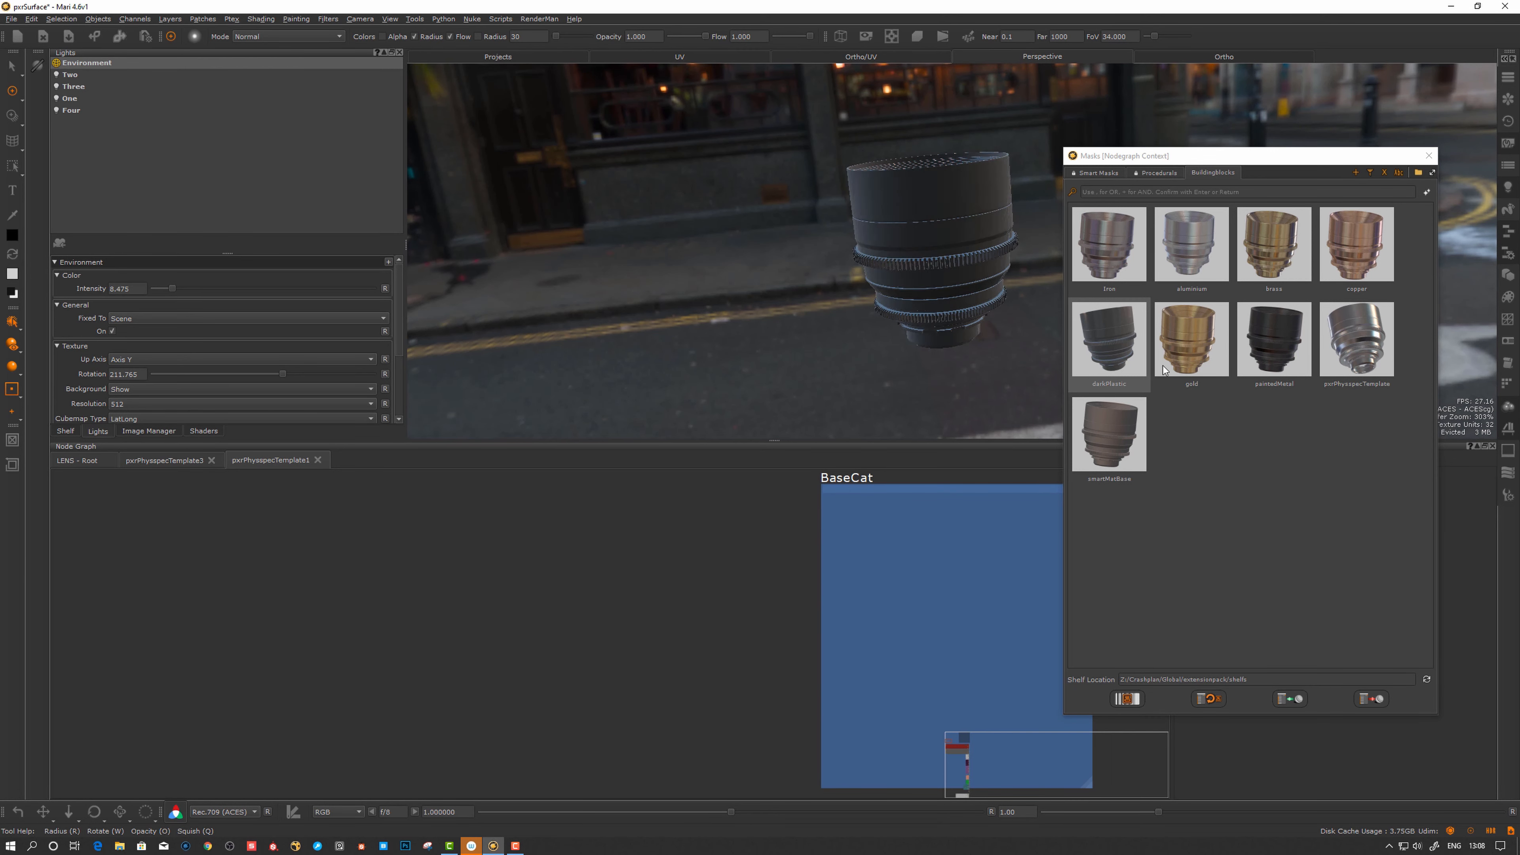
- Load the gold preset from the Buildingblocks shelf into the pxrPhysspecTemplate1 graph
left_click_drag(1167, 372, 541, 694)
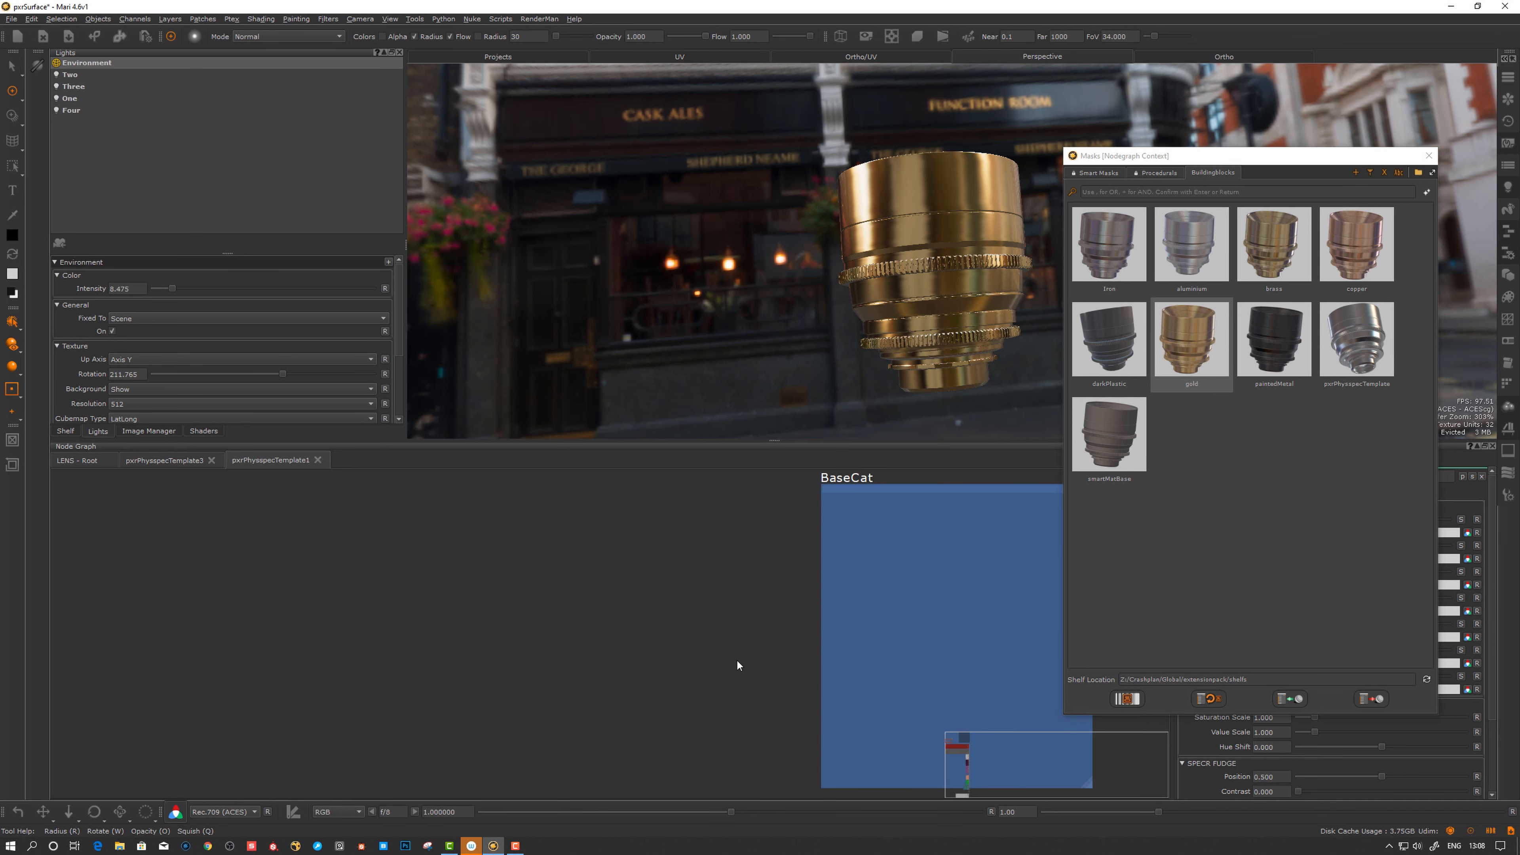
scroll(709, 662, "down", 5)
scroll(765, 585, "up", 3)
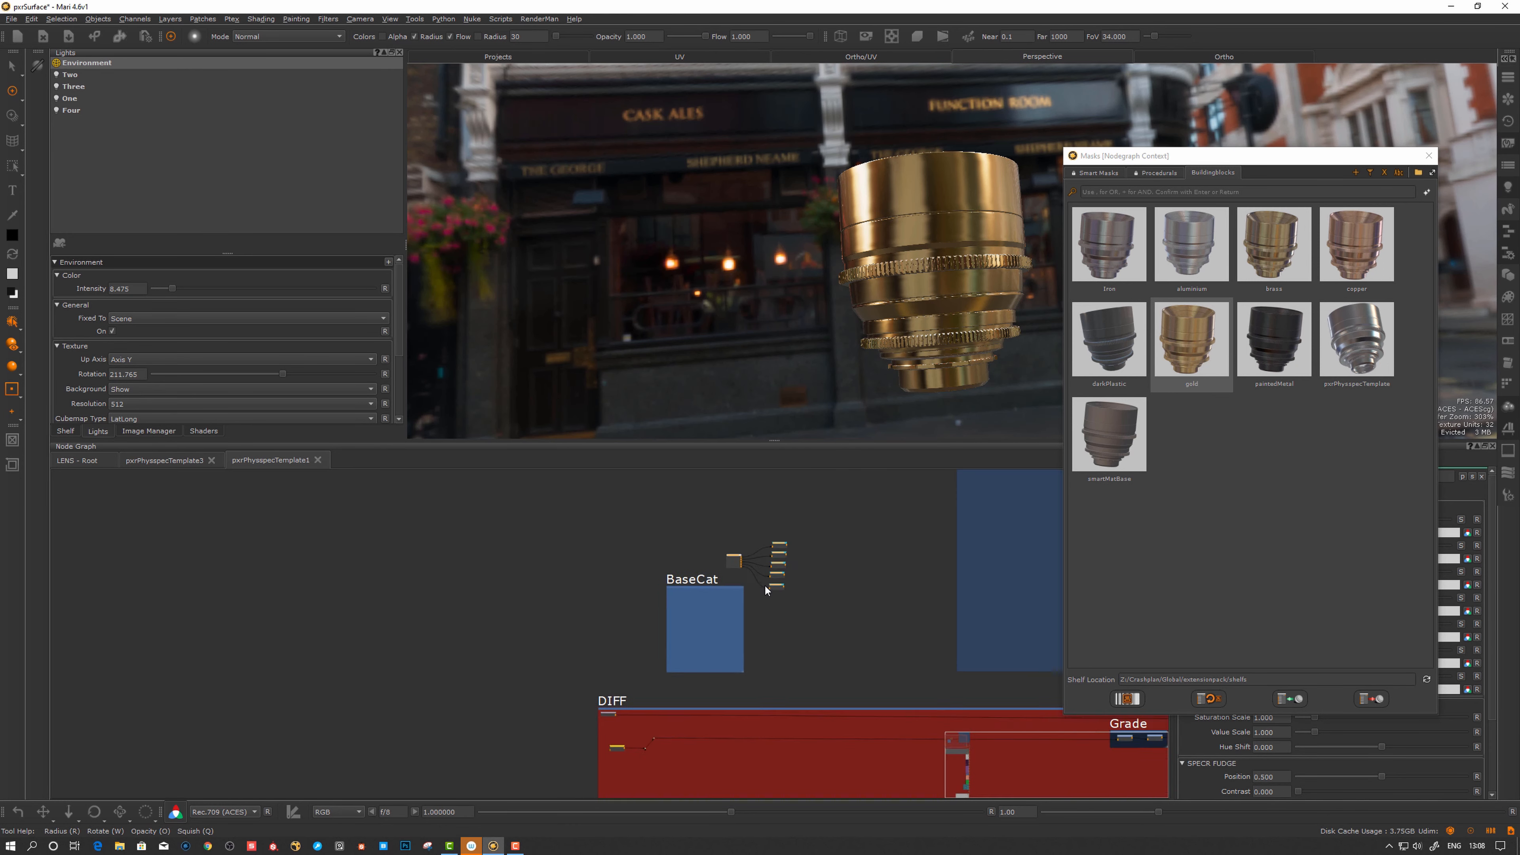
- Move the gold preset's group and its five transmitter nodes into the BaseCat backdrop
left_click_drag(923, 481, 765, 565)
left_click_drag(922, 595, 799, 473)
left_click_drag(804, 523, 809, 528)
left_click(827, 602)
left_click(803, 524)
left_click_drag(948, 481, 793, 556)
left_click_drag(908, 582, 831, 471)
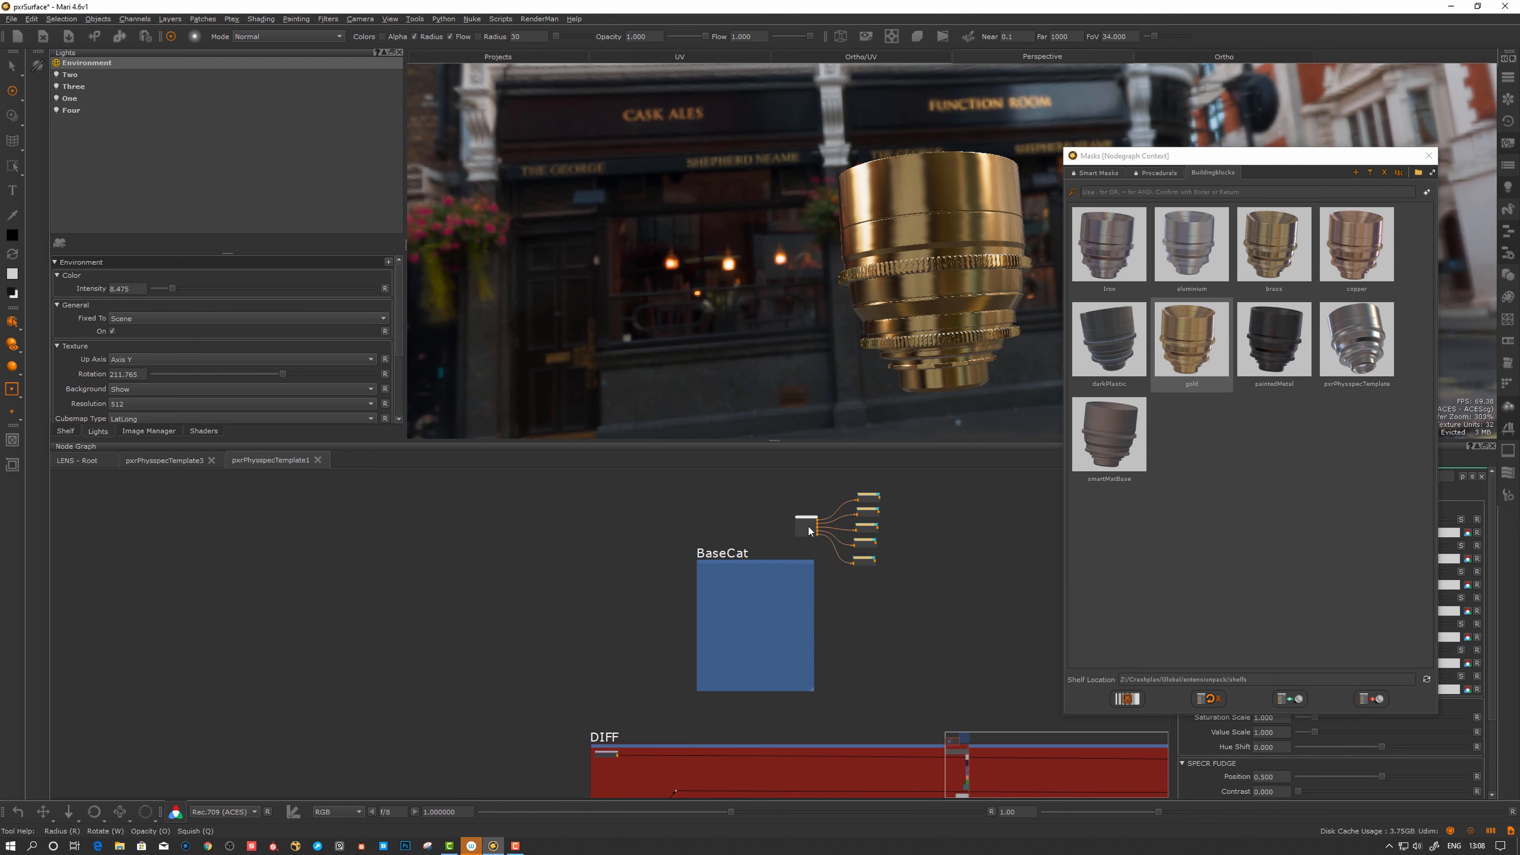
left_click_drag(807, 531, 726, 634)
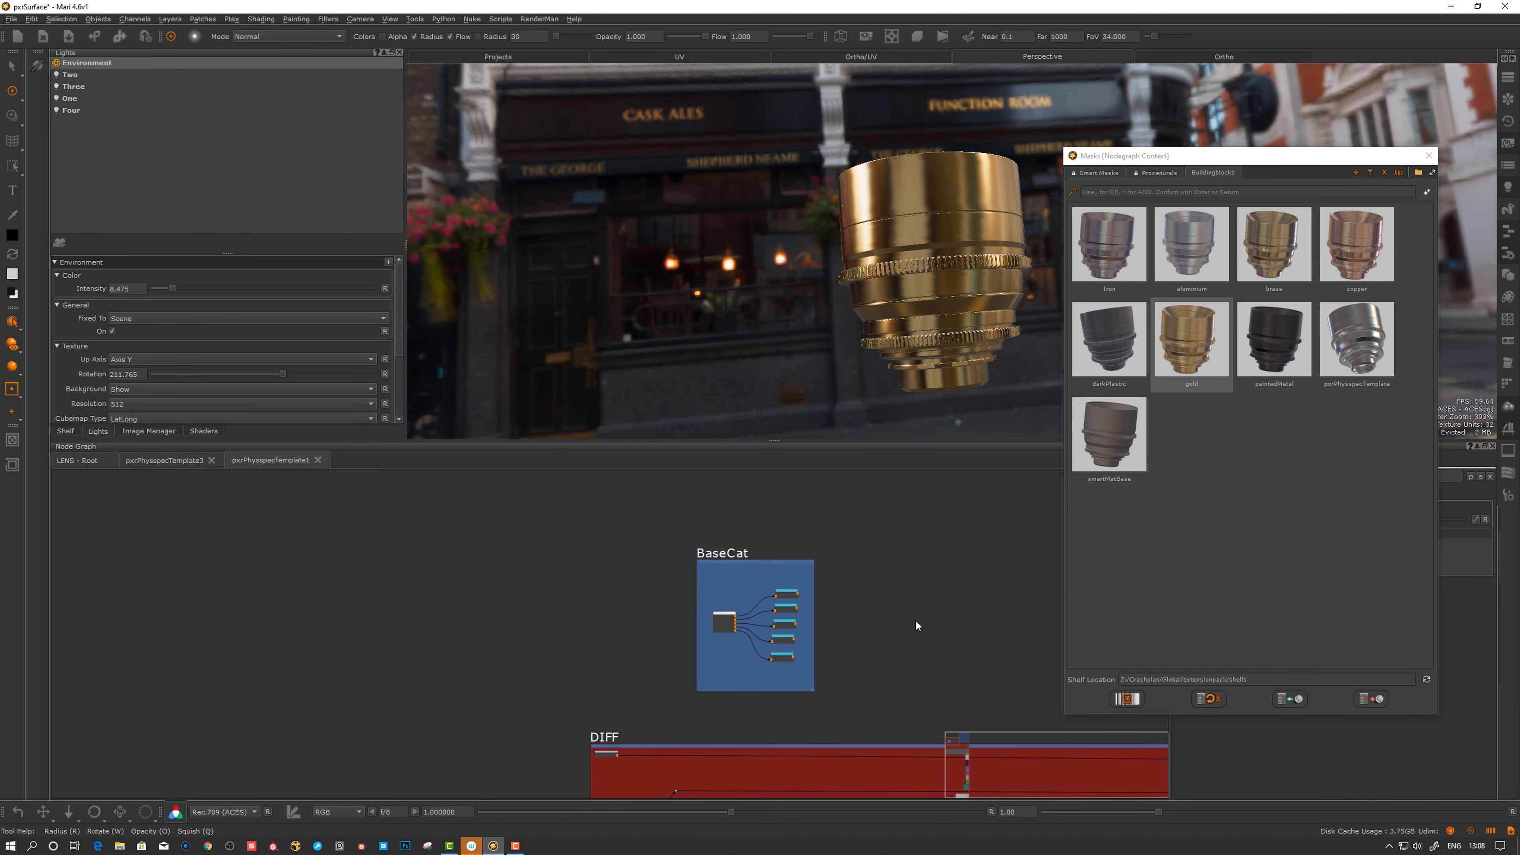
- Add a Merge node in the SPEC backdrop and insert it into the specR Radio Node's connection through its Base input
middle_click_drag(844, 644, 801, 470)
scroll(650, 648, "up", 2)
middle_click_drag(726, 655, 863, 479)
scroll(715, 674, "up", 2)
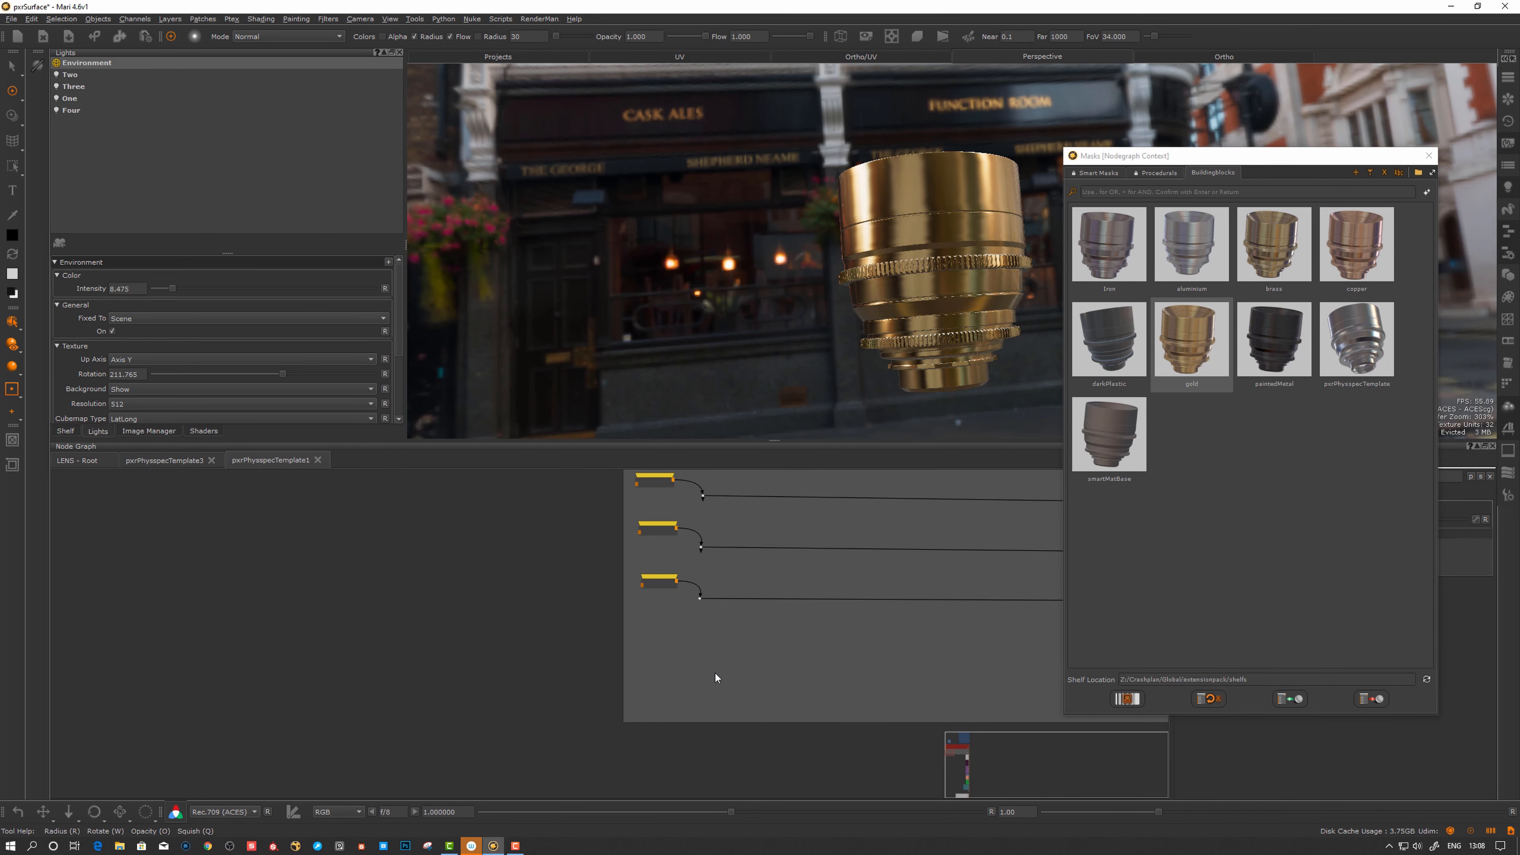
middle_click_drag(775, 653, 703, 700)
scroll(703, 700, "up", 1)
key("m")
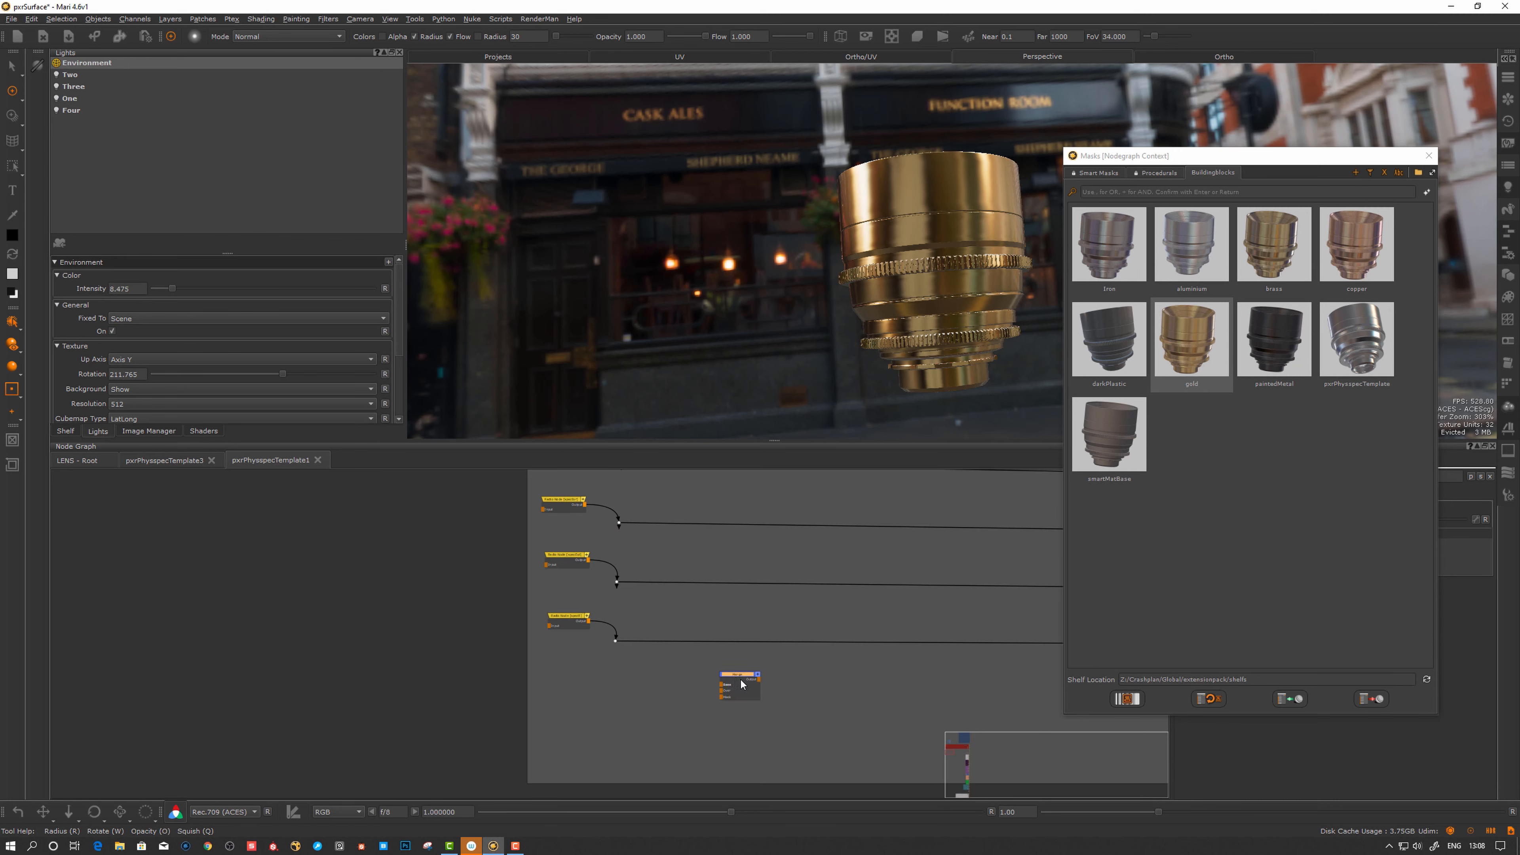
left_click_drag(739, 685, 727, 647)
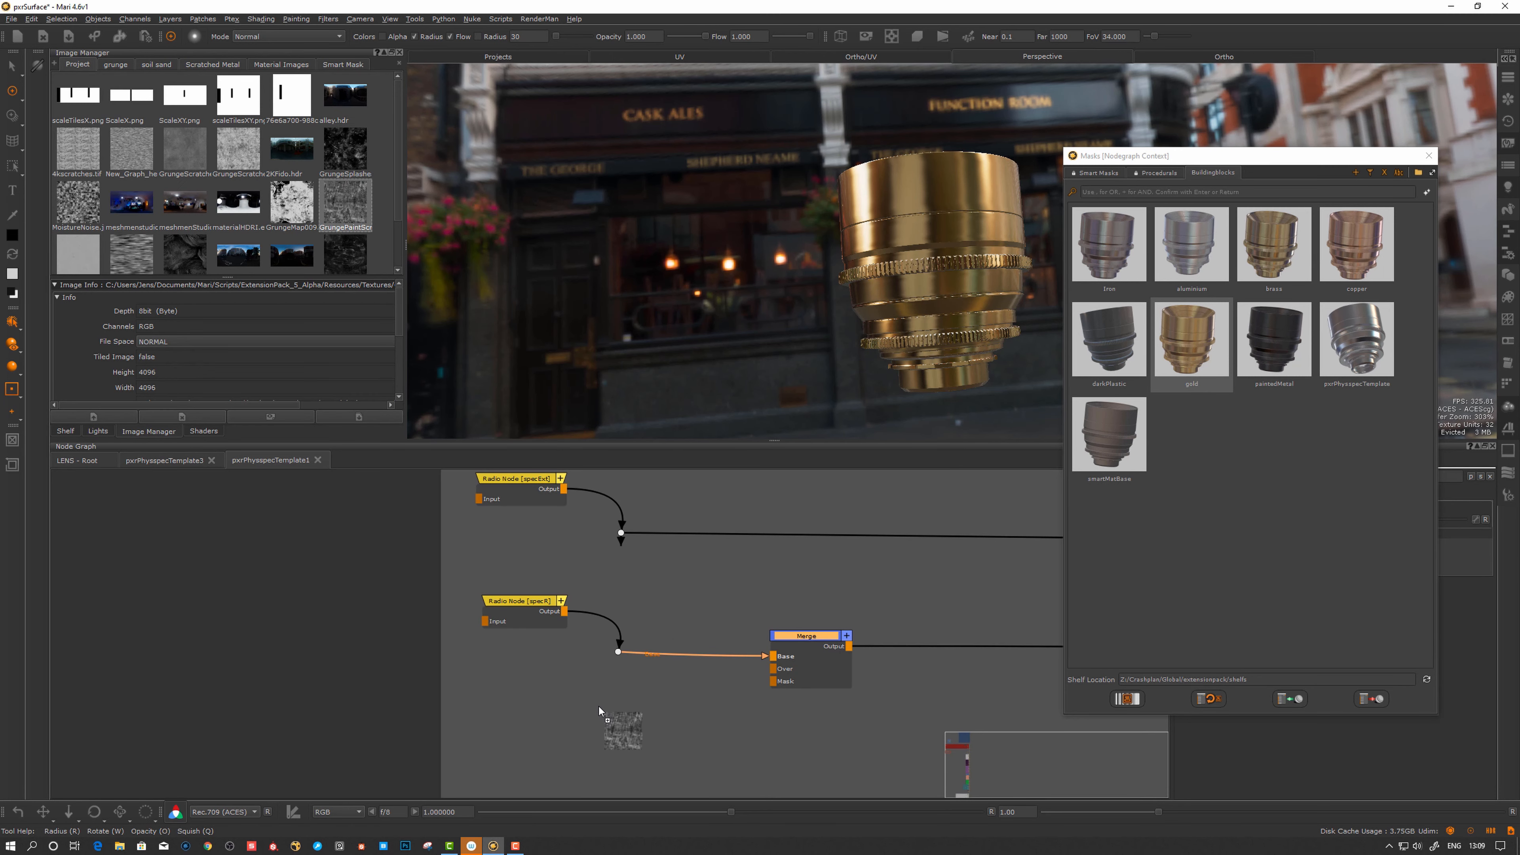
- Add the grunge paint image as a Tiled node feeding the Merge's Over input, and inspect the roughness breakup on the lens
left_click_drag(598, 707, 794, 675)
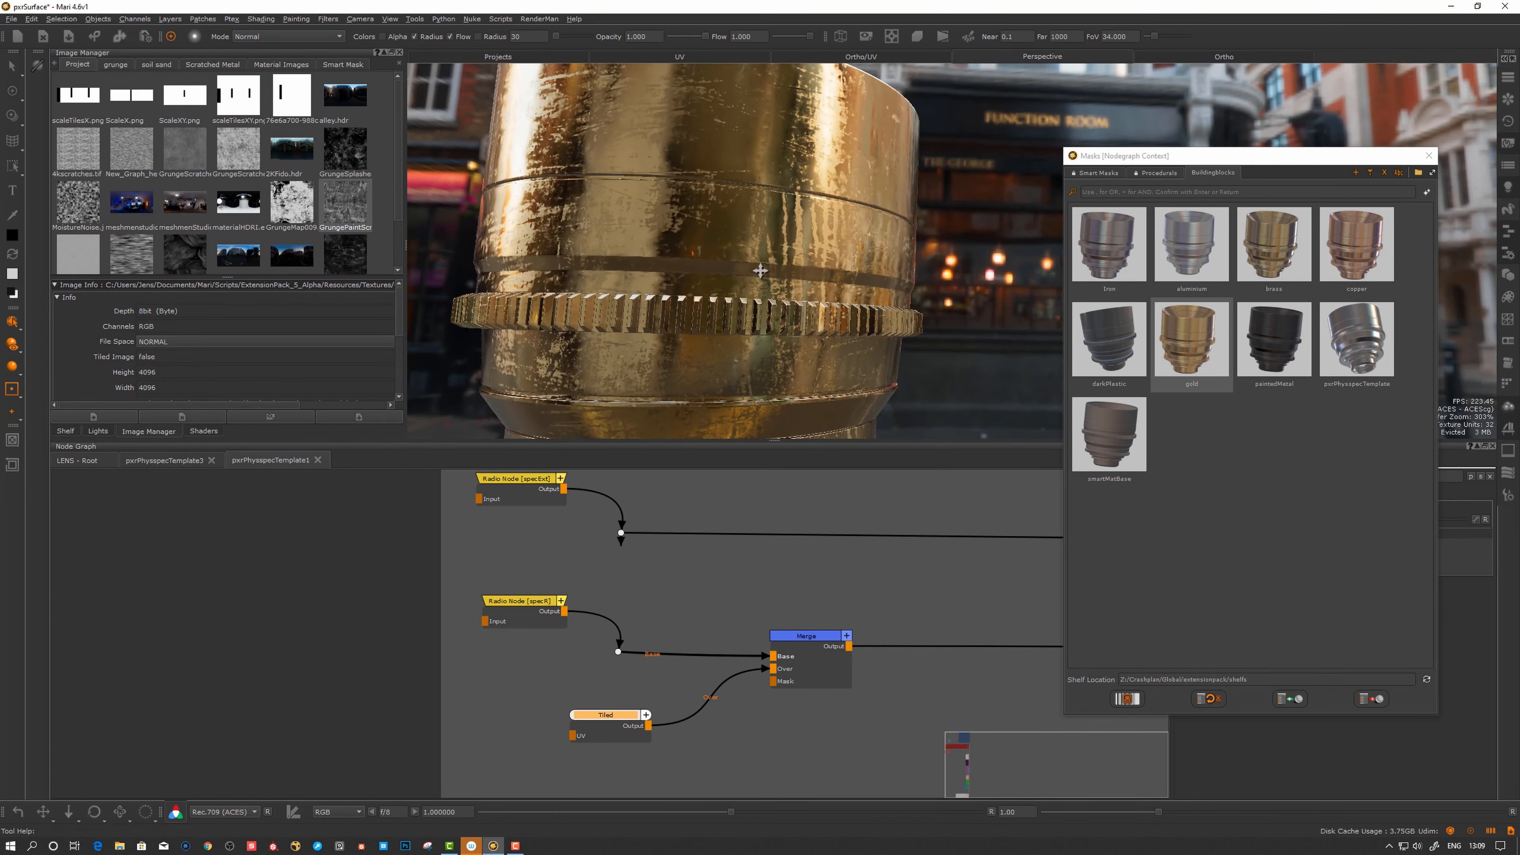
right_click_drag(763, 289, 808, 263, "alt")
left_click_drag(808, 264, 828, 281, "alt")
right_click_drag(828, 281, 829, 292, "alt")
left_click_drag(829, 292, 771, 321, "alt")
left_click(610, 716)
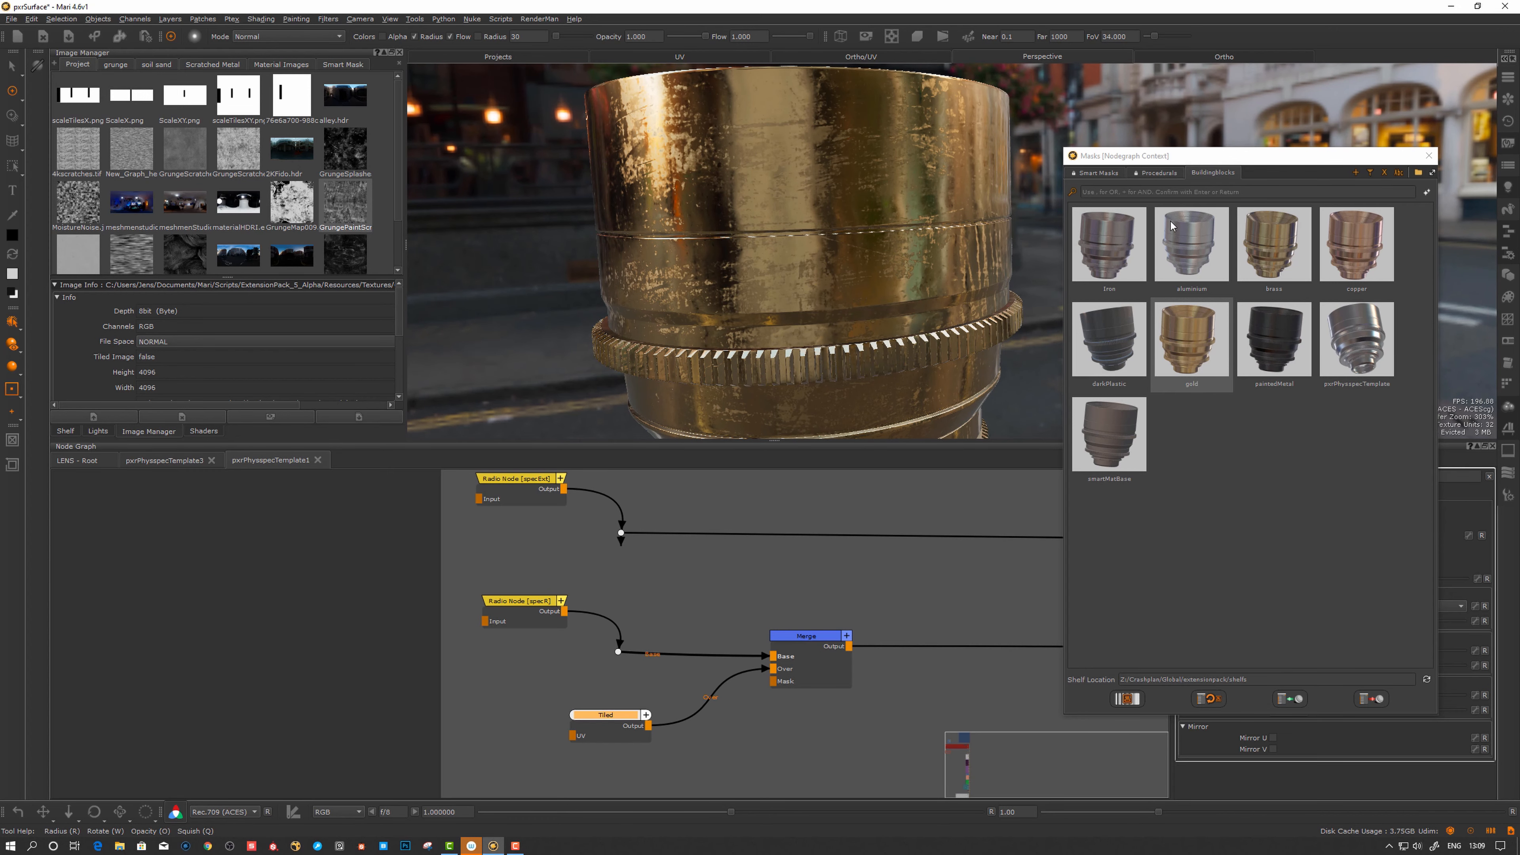
left_click_drag(770, 222, 750, 269, "alt")
- Delete the gold preset nodes from the BaseCat backdrop
scroll(830, 556, "down", 5)
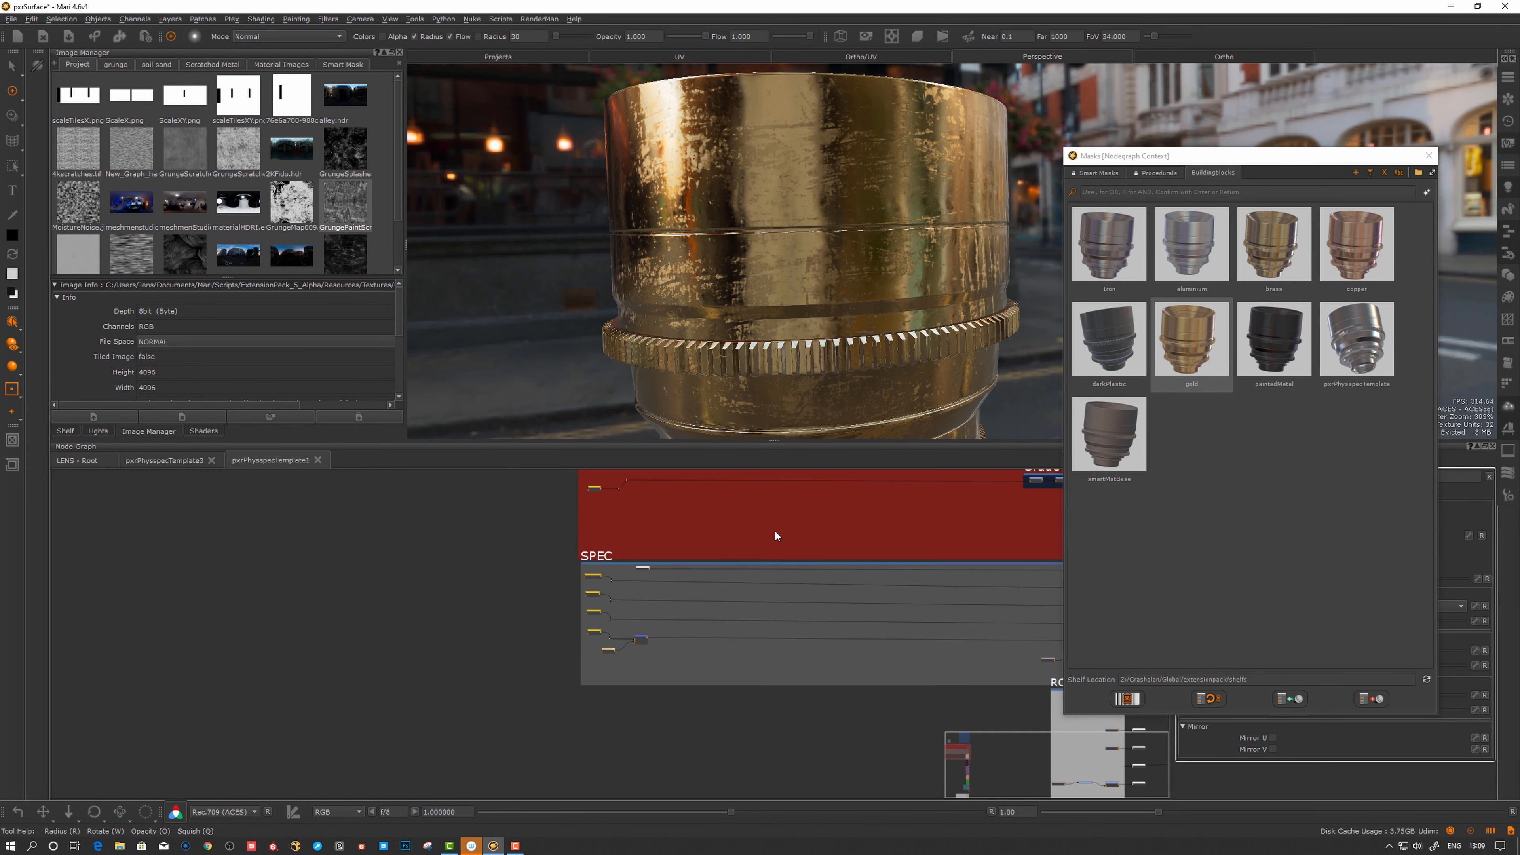
middle_click_drag(709, 532, 675, 664)
middle_click_drag(585, 504, 576, 601)
scroll(629, 563, "up", 4)
left_click_drag(645, 560, 731, 650)
key("Delete")
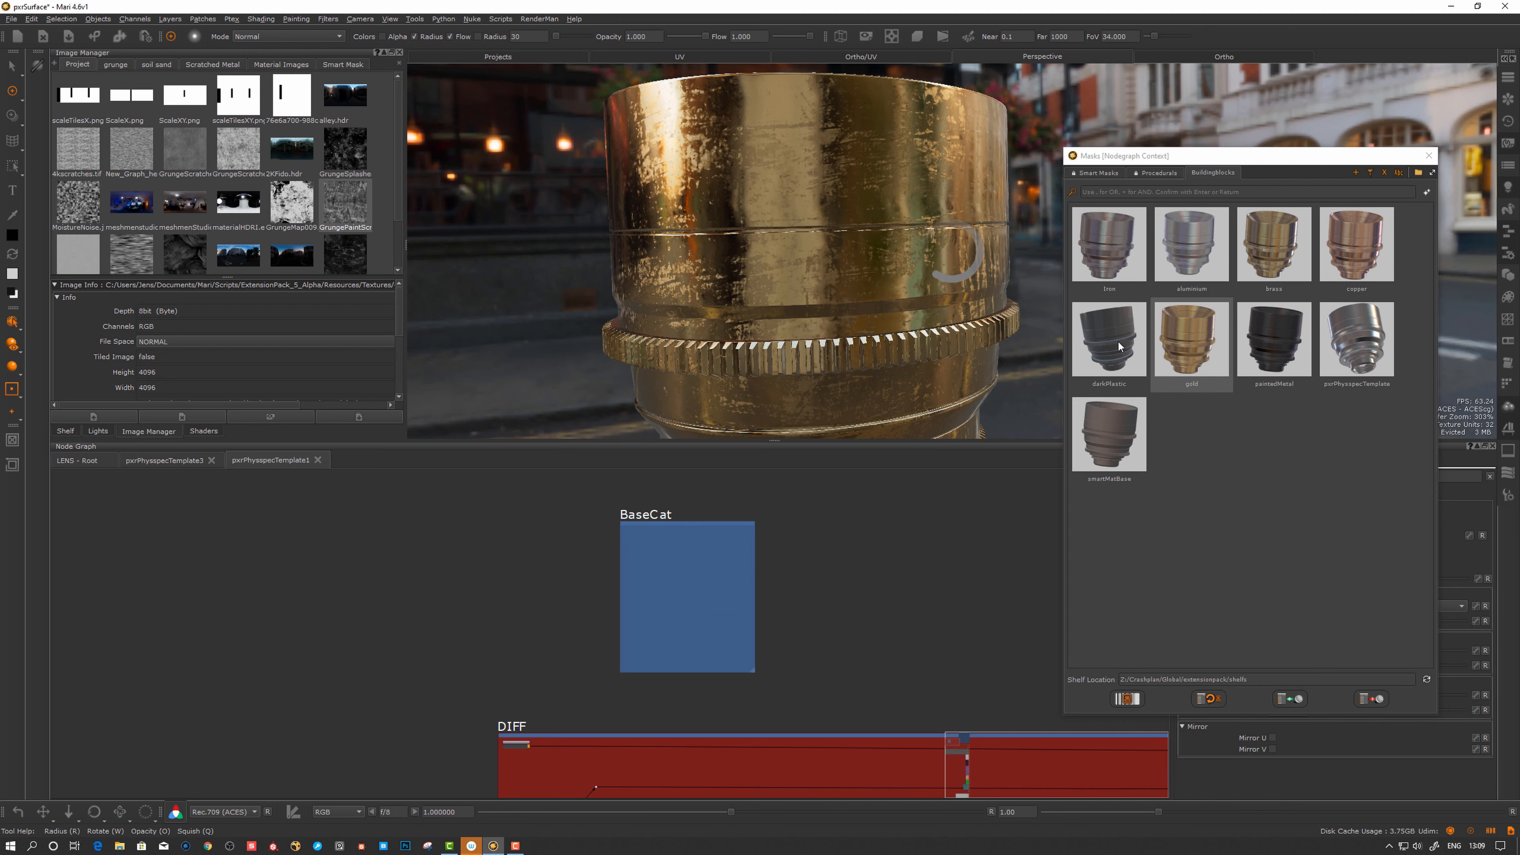
- Load the darkPlastic preset beside the BaseCat backdrop and inspect the grunge roughness on the plastic lens
left_click_drag(1118, 342, 392, 611)
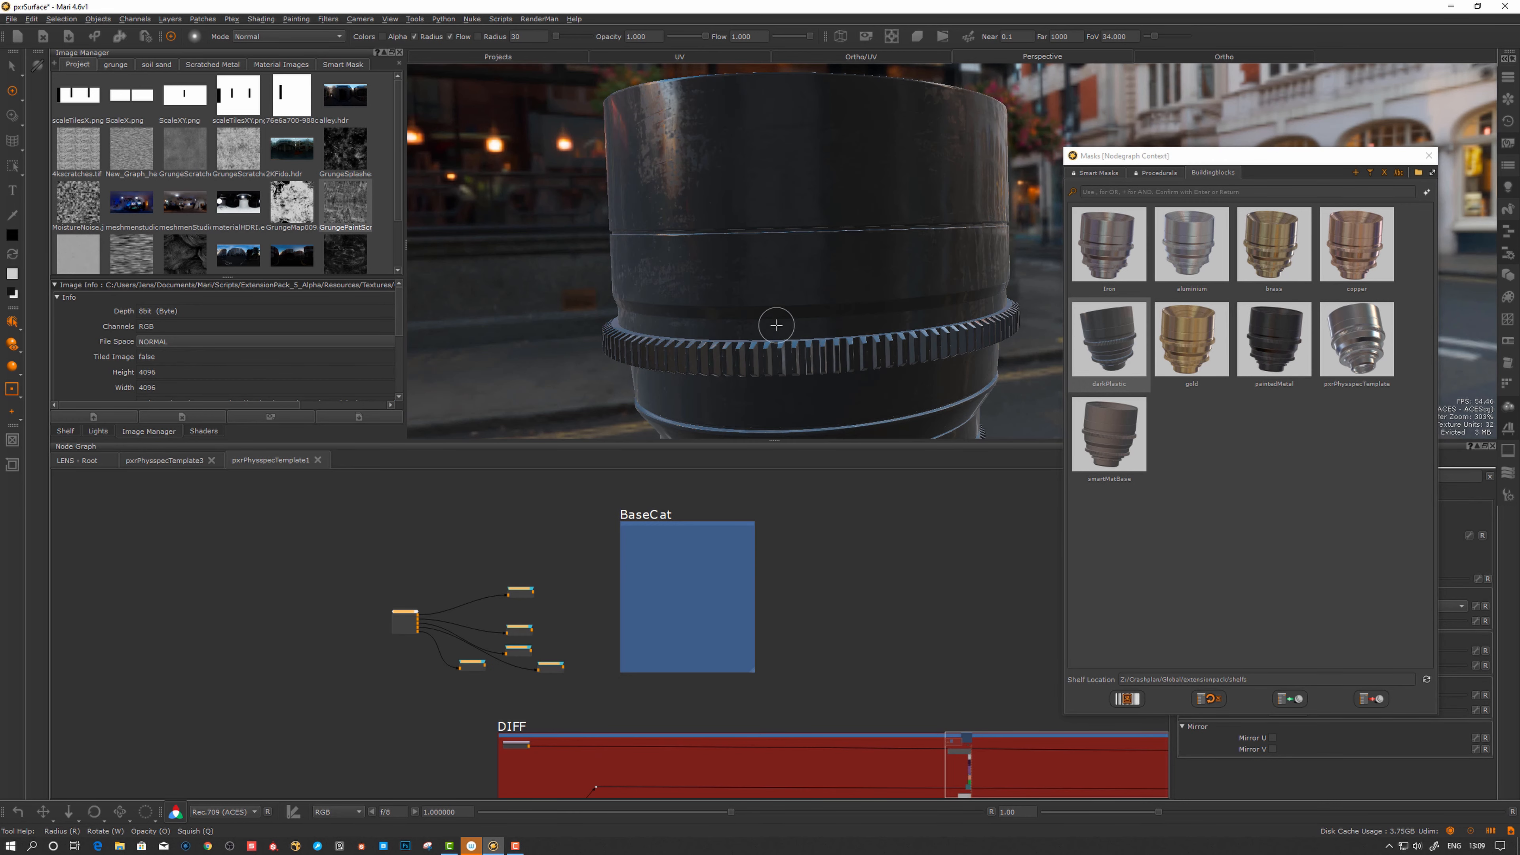
mouse_move(813, 251)
left_mouse_down("alt")
mouse_move(800, 241)
mouse_move(819, 248)
left_mouse_up("alt")
right_click_drag(819, 249, 878, 310, "alt")
left_click_drag(879, 310, 881, 315, "alt")
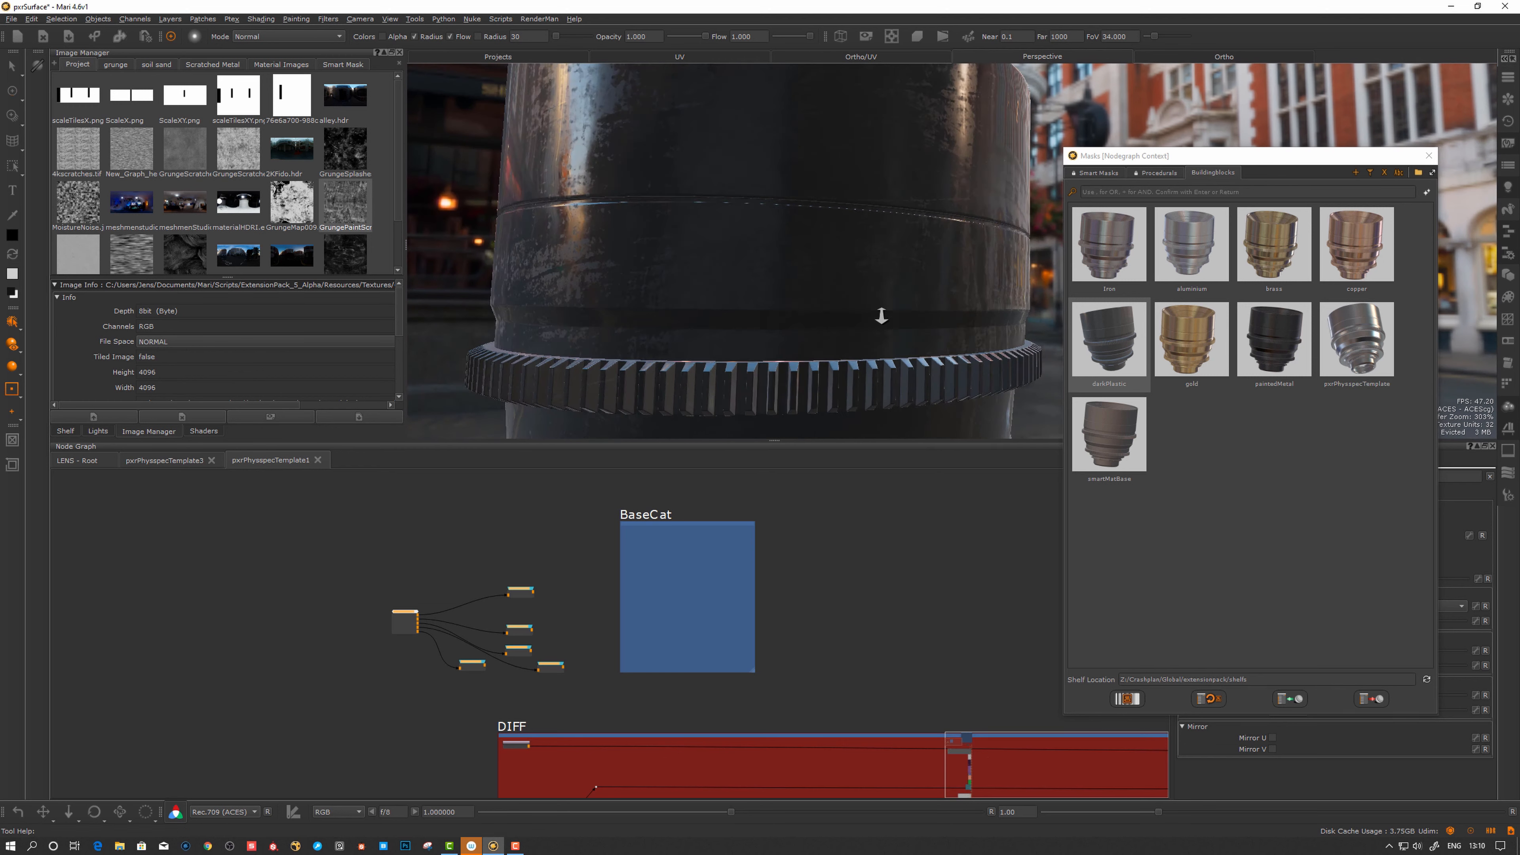
- Examine the grunge roughness breakup on the dark plastic lens barrel from several angles, along with the node setup in the SPEC backdrop
right_click_drag(882, 315, 839, 282, "alt")
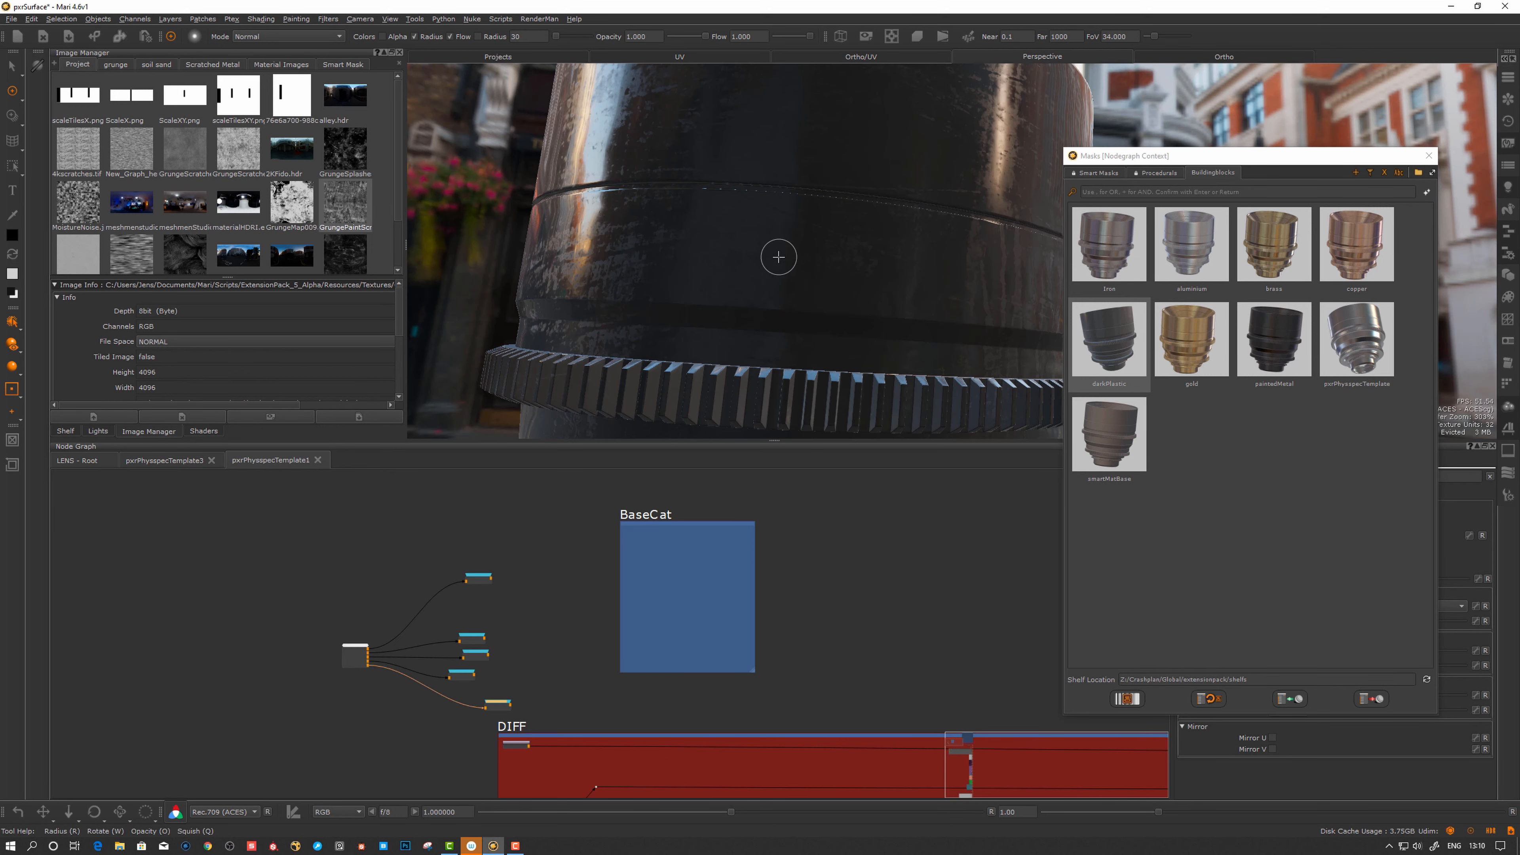
left_click_drag(776, 256, 805, 264, "alt")
scroll(632, 719, "down", 5)
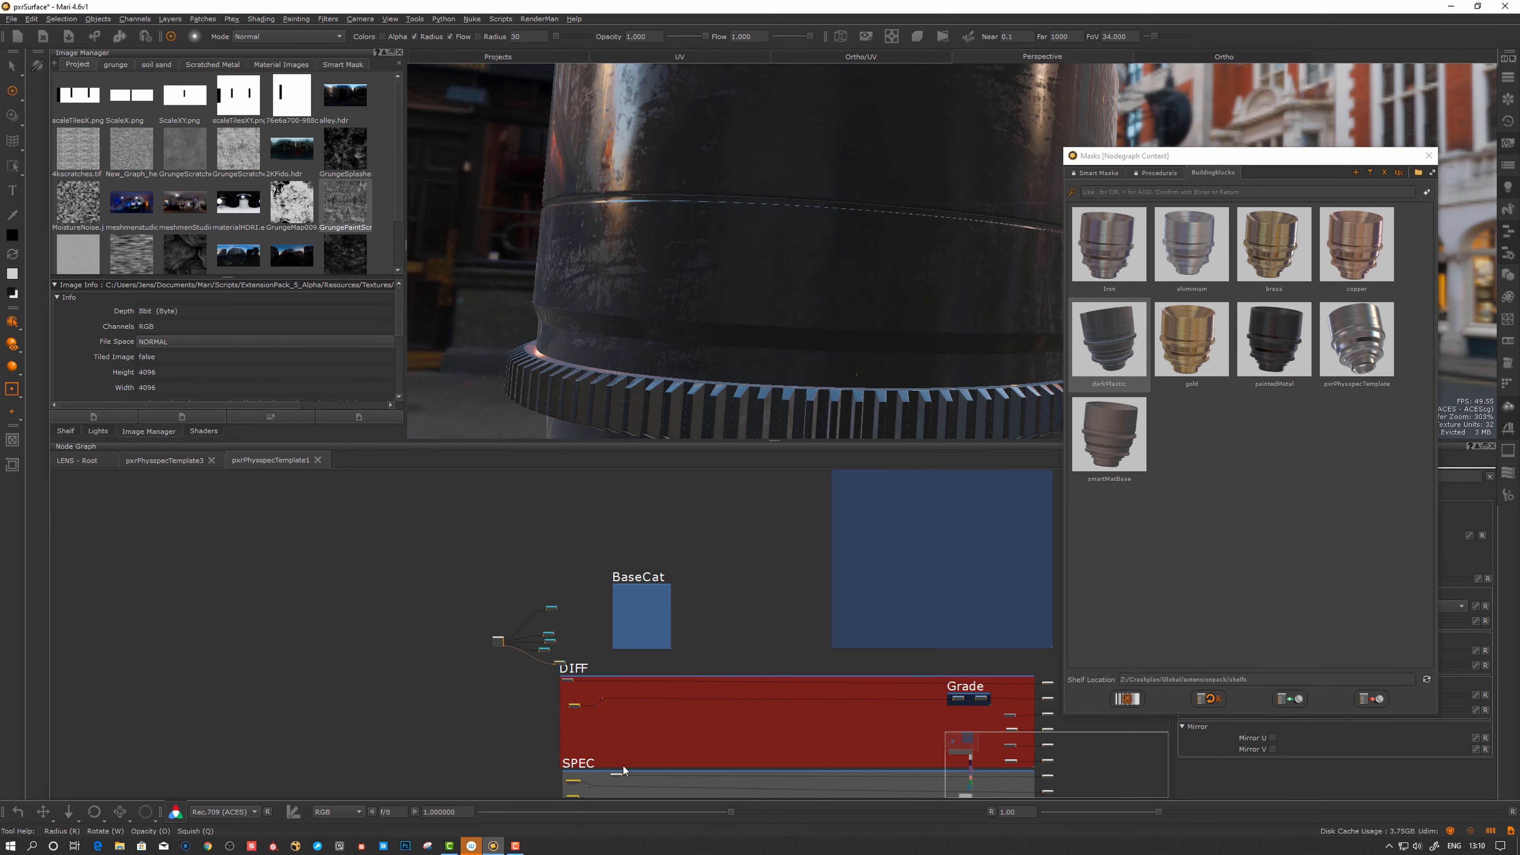
middle_click_drag(632, 718, 710, 559)
scroll(817, 718, "up", 6)
left_click_drag(885, 203, 869, 199, "alt")
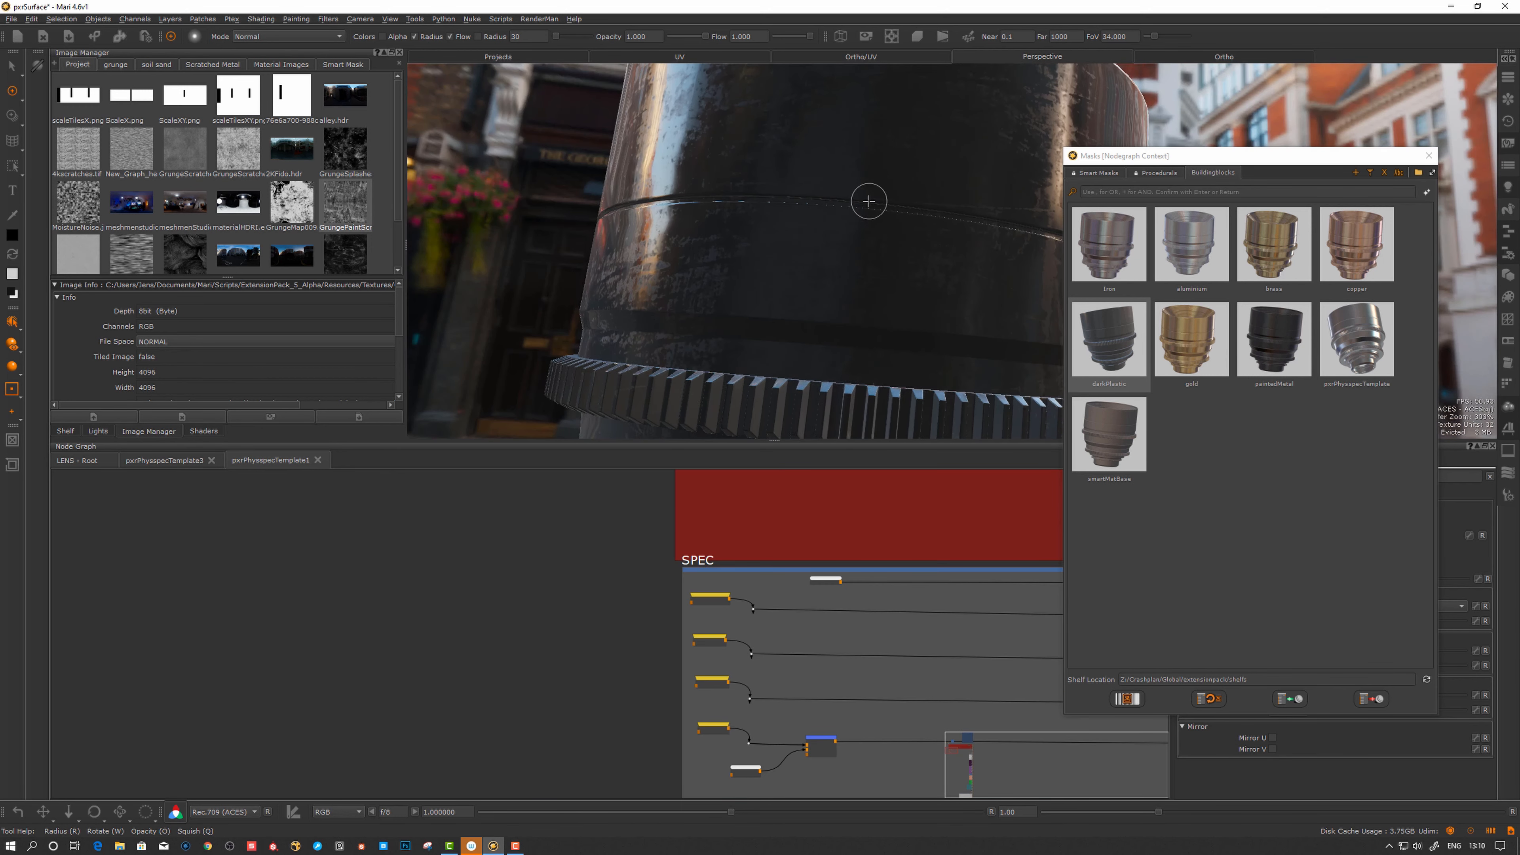
right_click_drag(868, 199, 843, 239, "alt")
left_click_drag(842, 239, 832, 314, "alt")
scroll(572, 589, "down", 4)
middle_click_drag(560, 557, 563, 752)
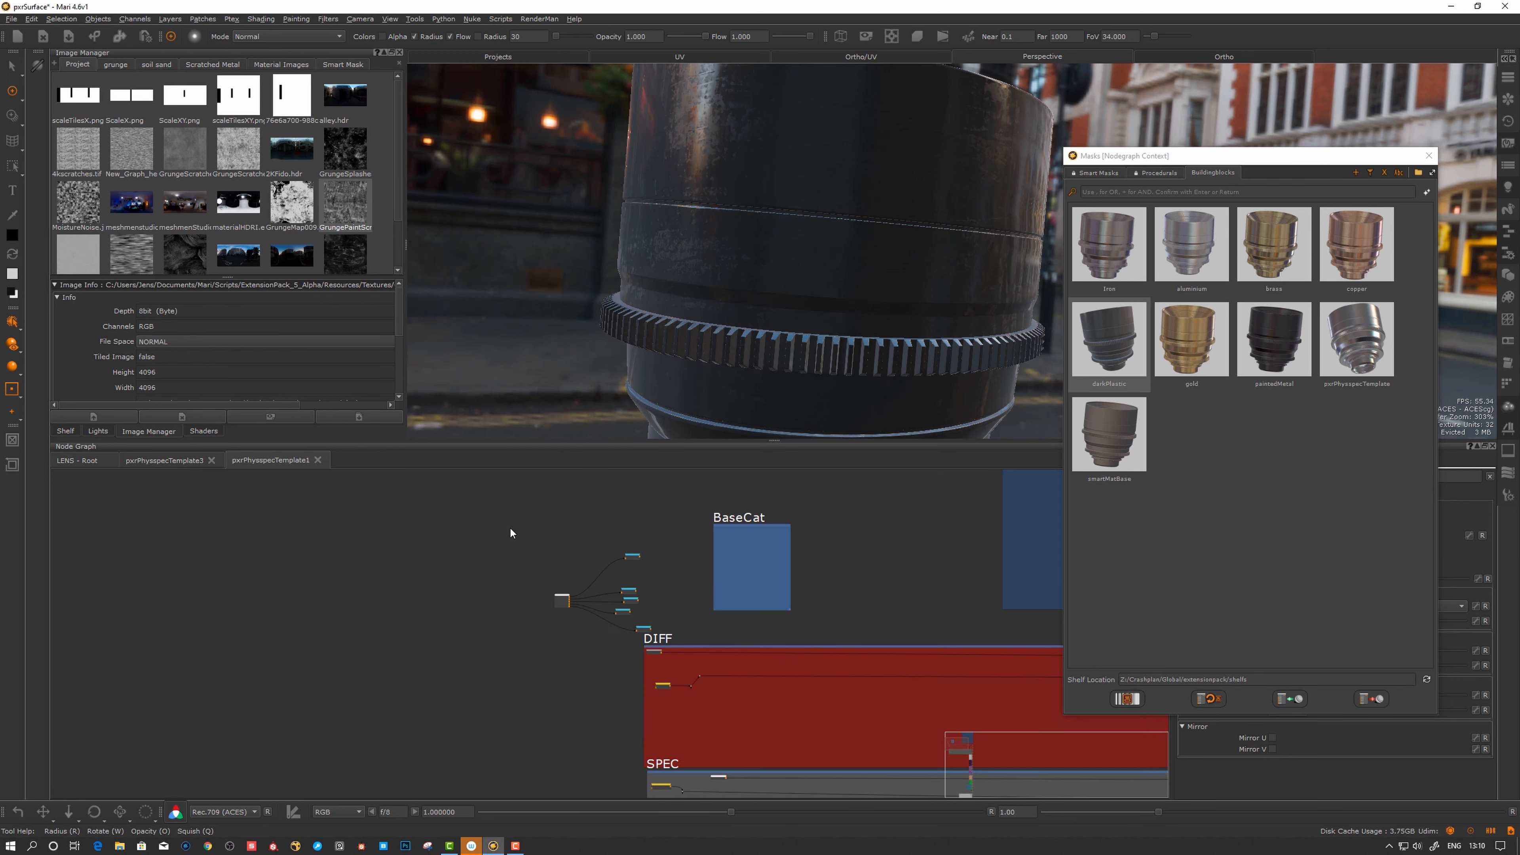
- Delete the darkPlastic preset nodes beside the BaseCat backdrop and load the aluminium preset in their place
left_click_drag(655, 638, 501, 519)
left_click_drag(587, 638, 536, 633)
key("Delete")
left_click_drag(1199, 263, 616, 549)
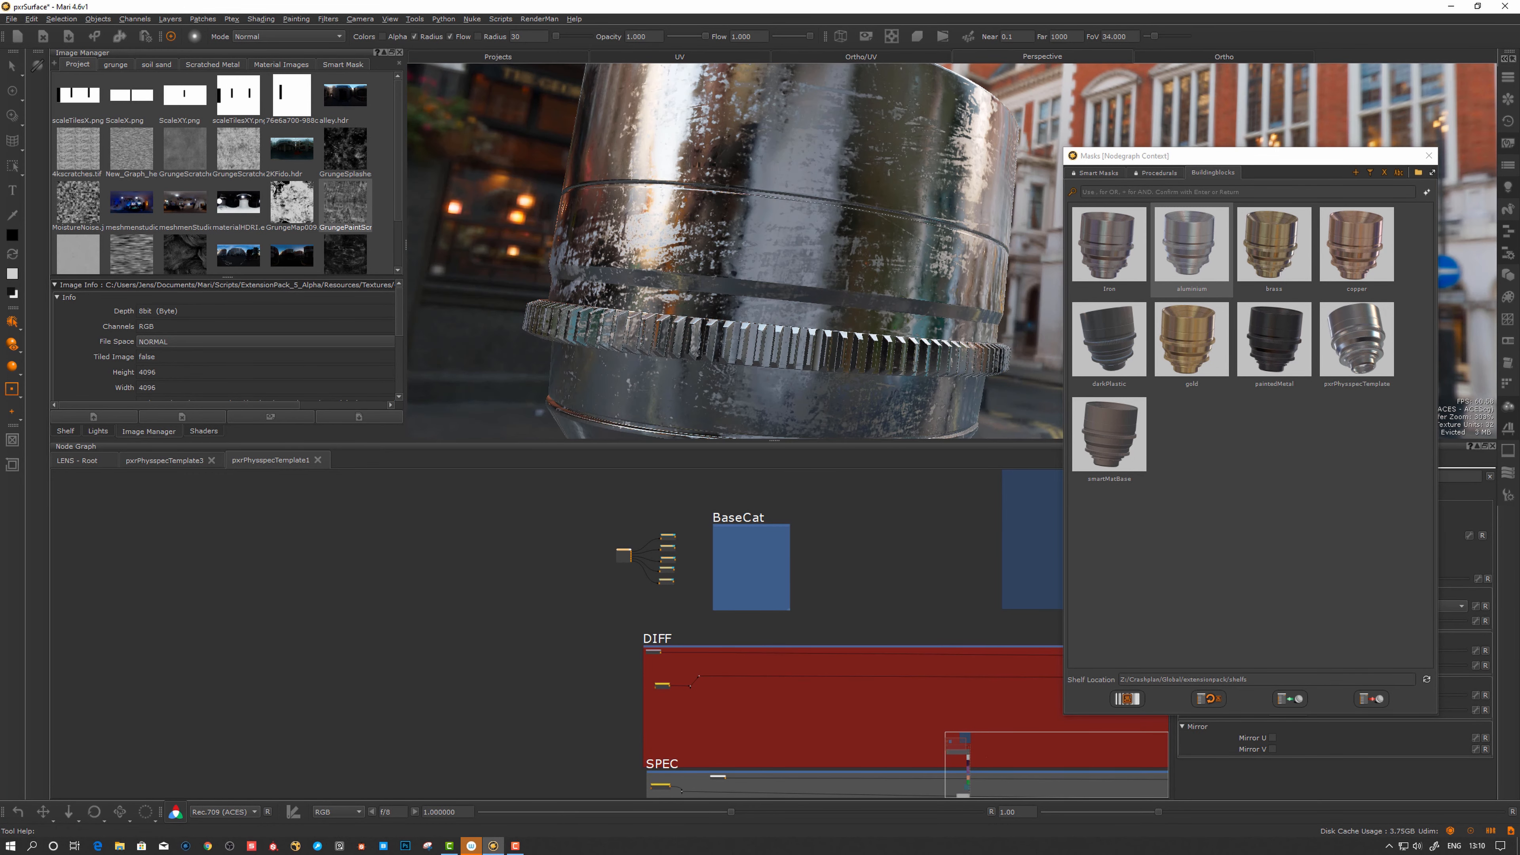
- Add a Color node in the empty graph area beside the CAT_aluminium preset nodes
mouse_move(865, 539)
middle_mouse_down()
mouse_move(770, 591)
mouse_move(775, 688)
middle_mouse_up()
scroll(770, 586, "up", 3)
scroll(665, 580, "up", 4)
middle_click_drag(361, 688, 604, 735)
scroll(605, 610, "up", 3)
left_click(519, 581)
middle_click_drag(519, 583, 589, 594)
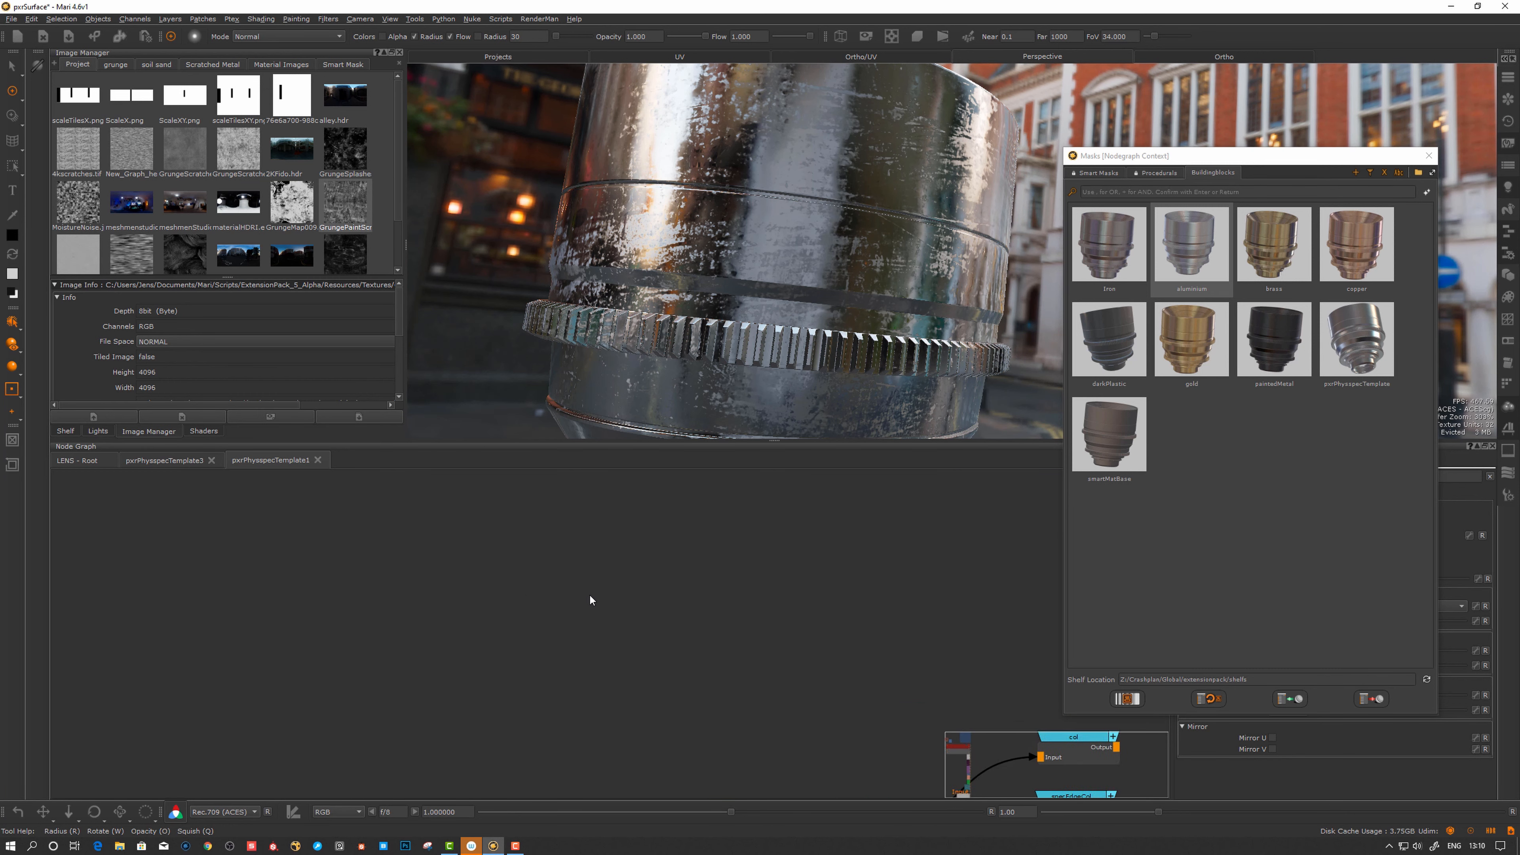
key("Tab")
type("co")
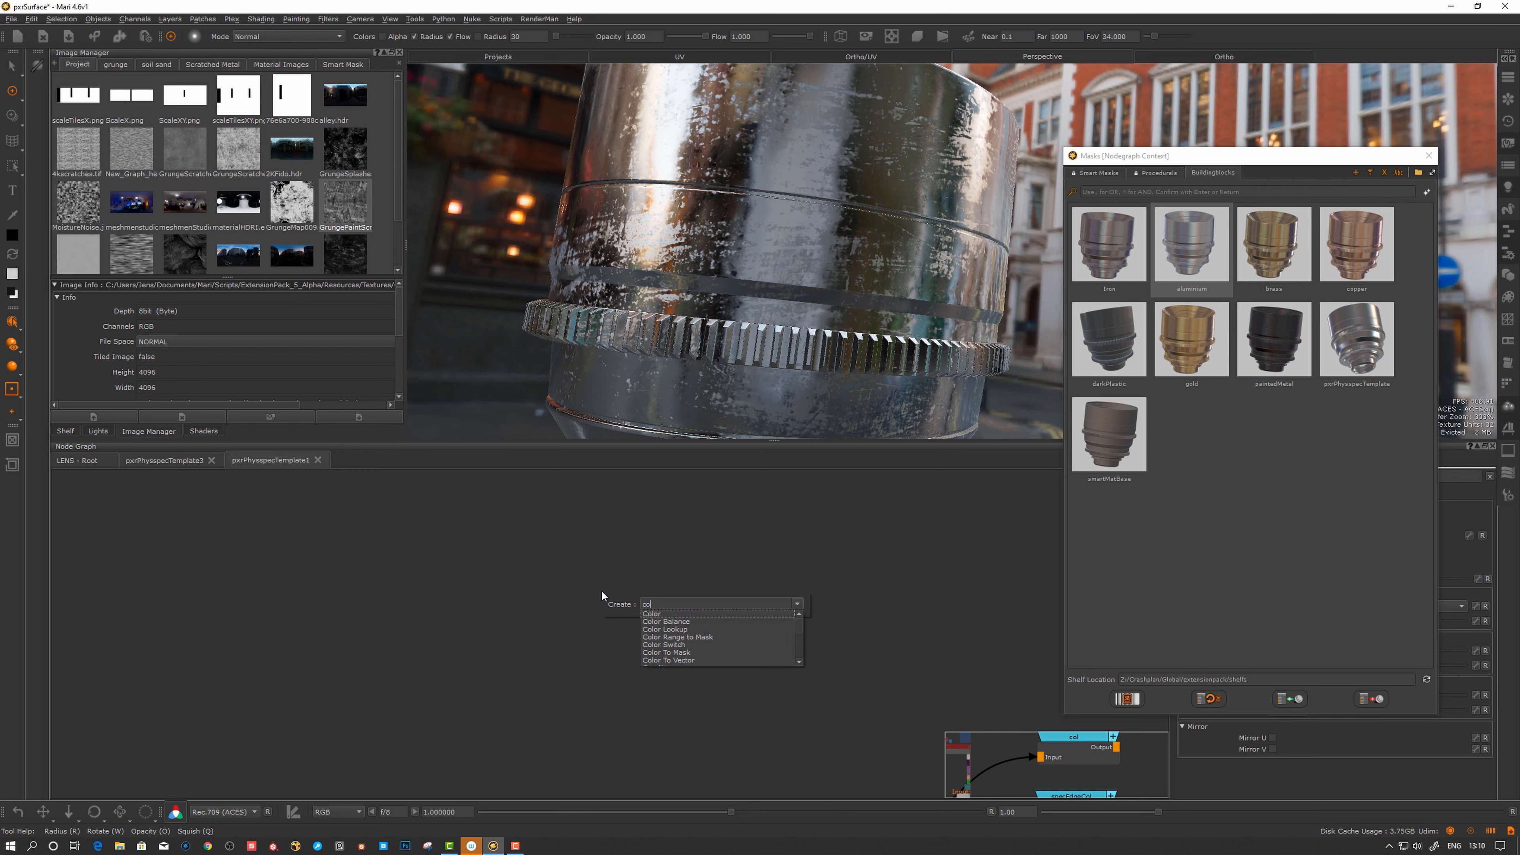
type("l")
key("Return")
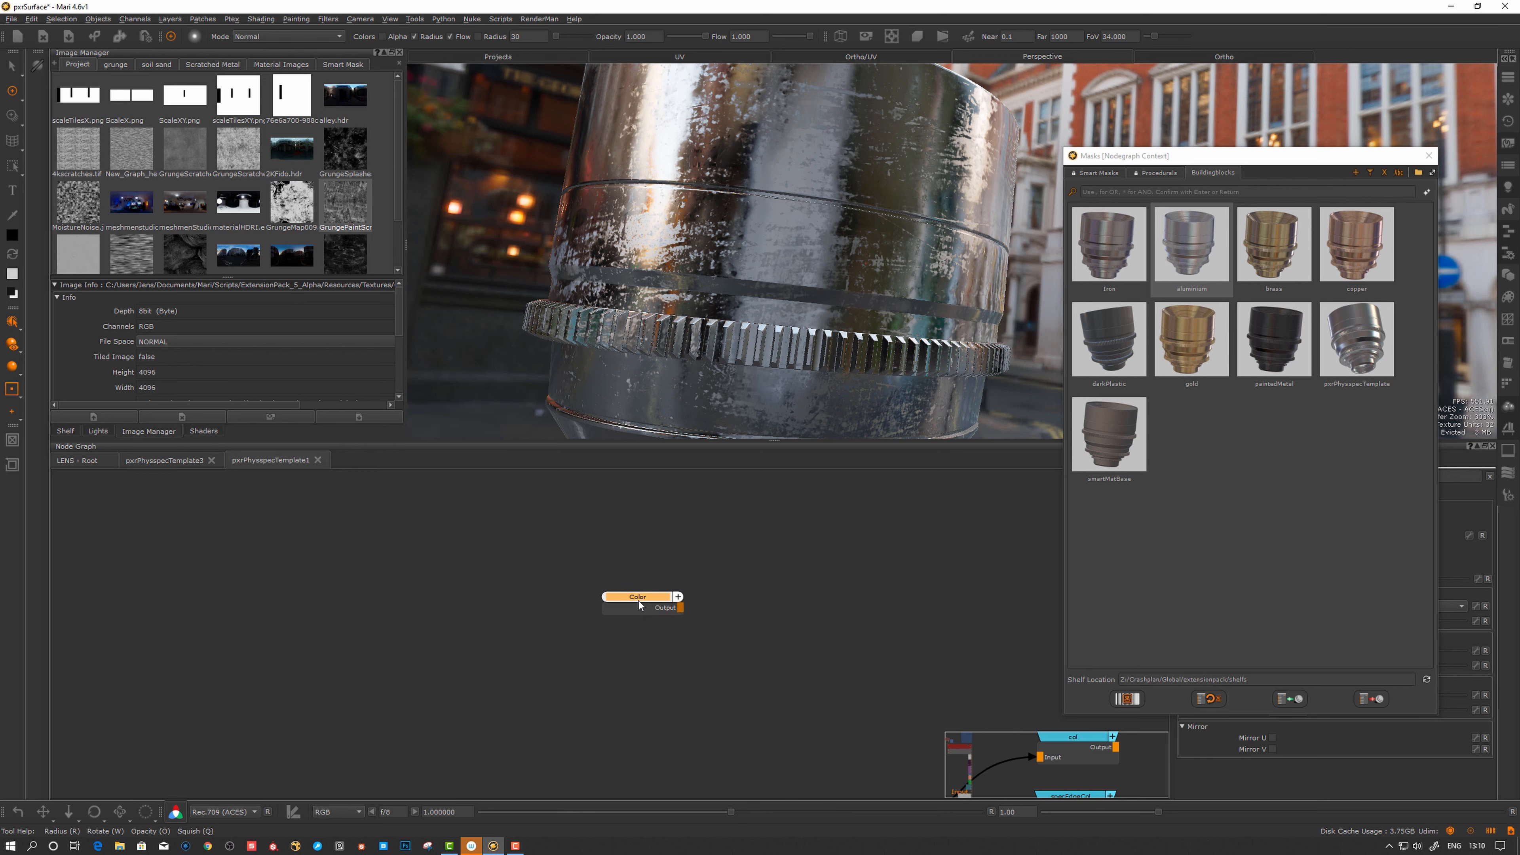
- Add a second Color node just below the first and rename it SPECedge
key("Tab")
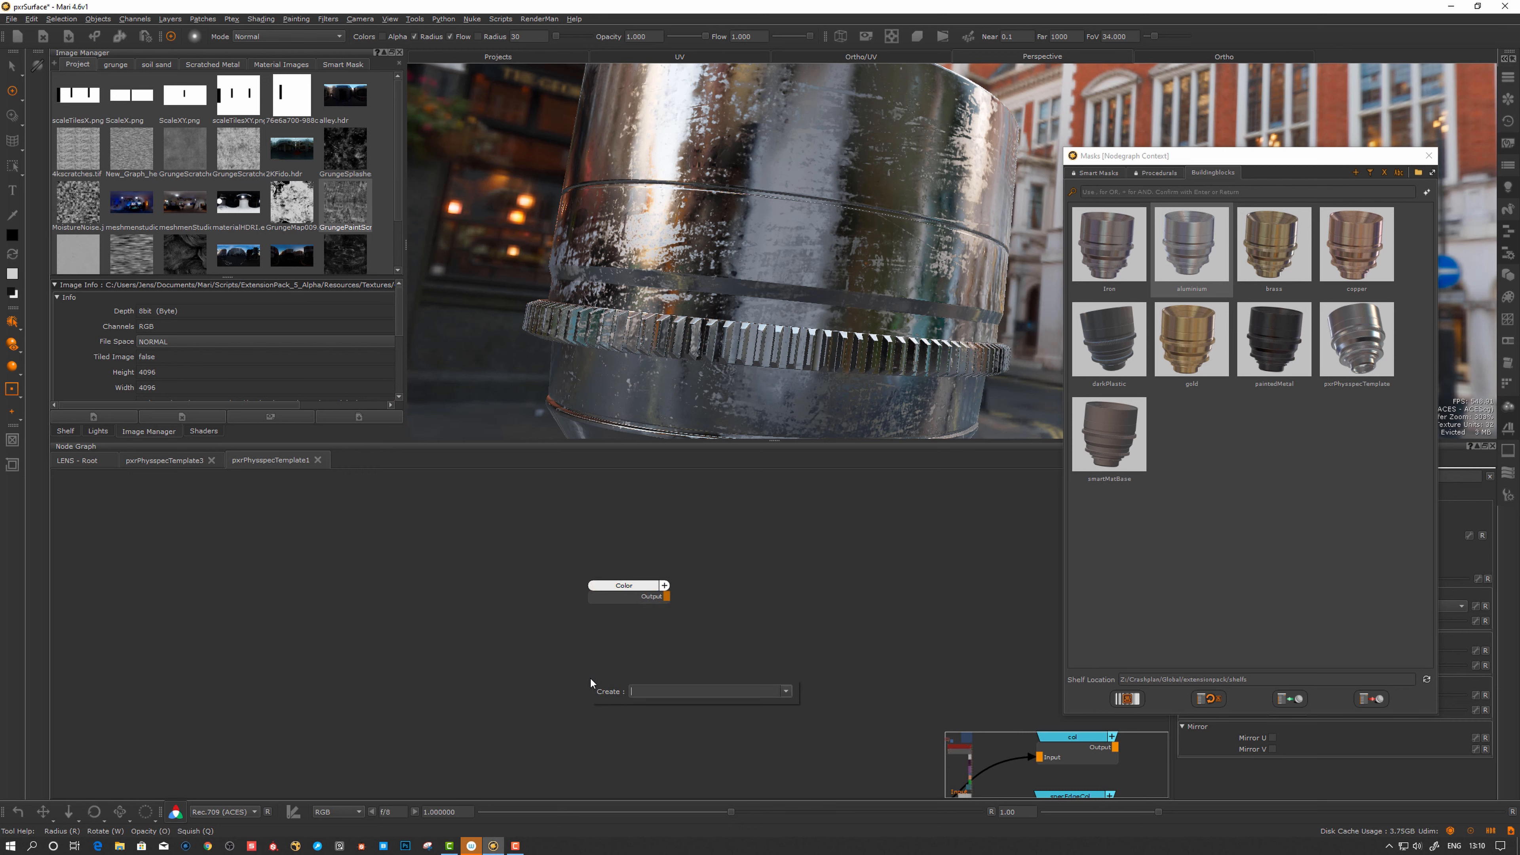
type("col")
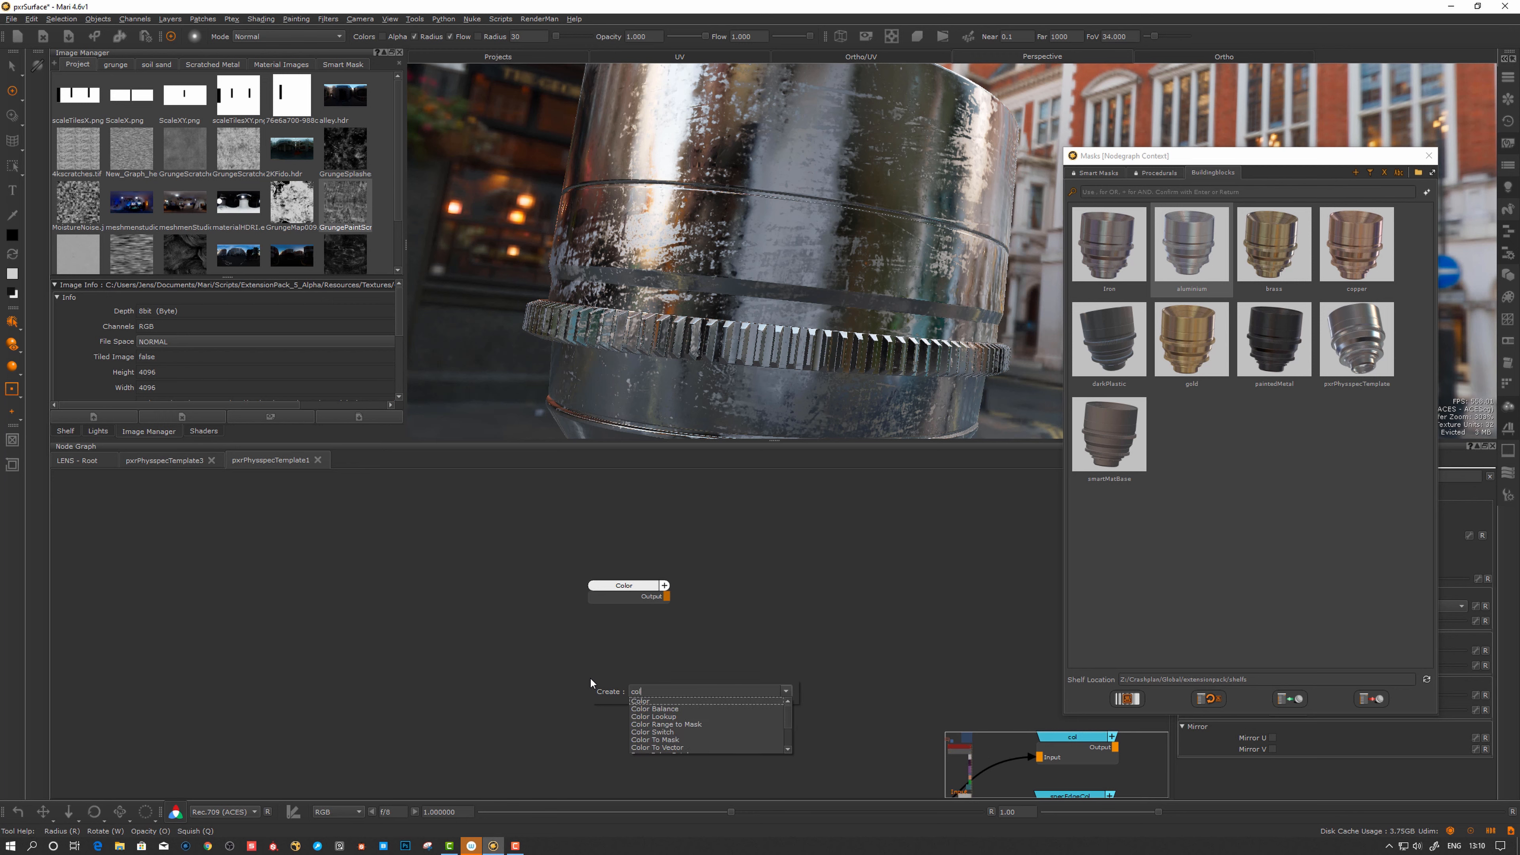
key("Return")
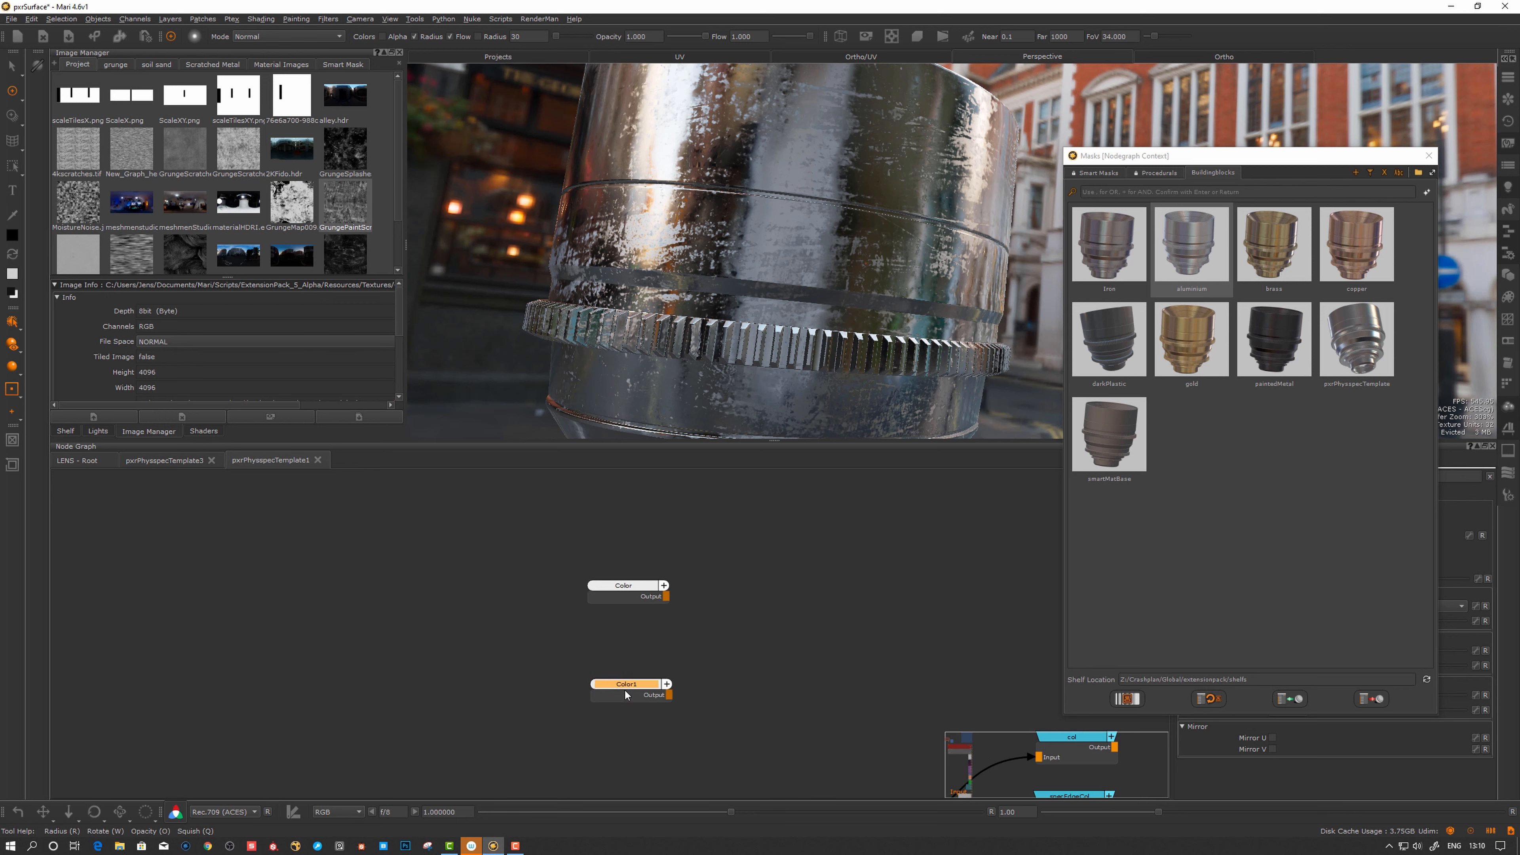
left_click_drag(626, 686, 630, 631)
double_click(631, 596)
double_click(634, 638)
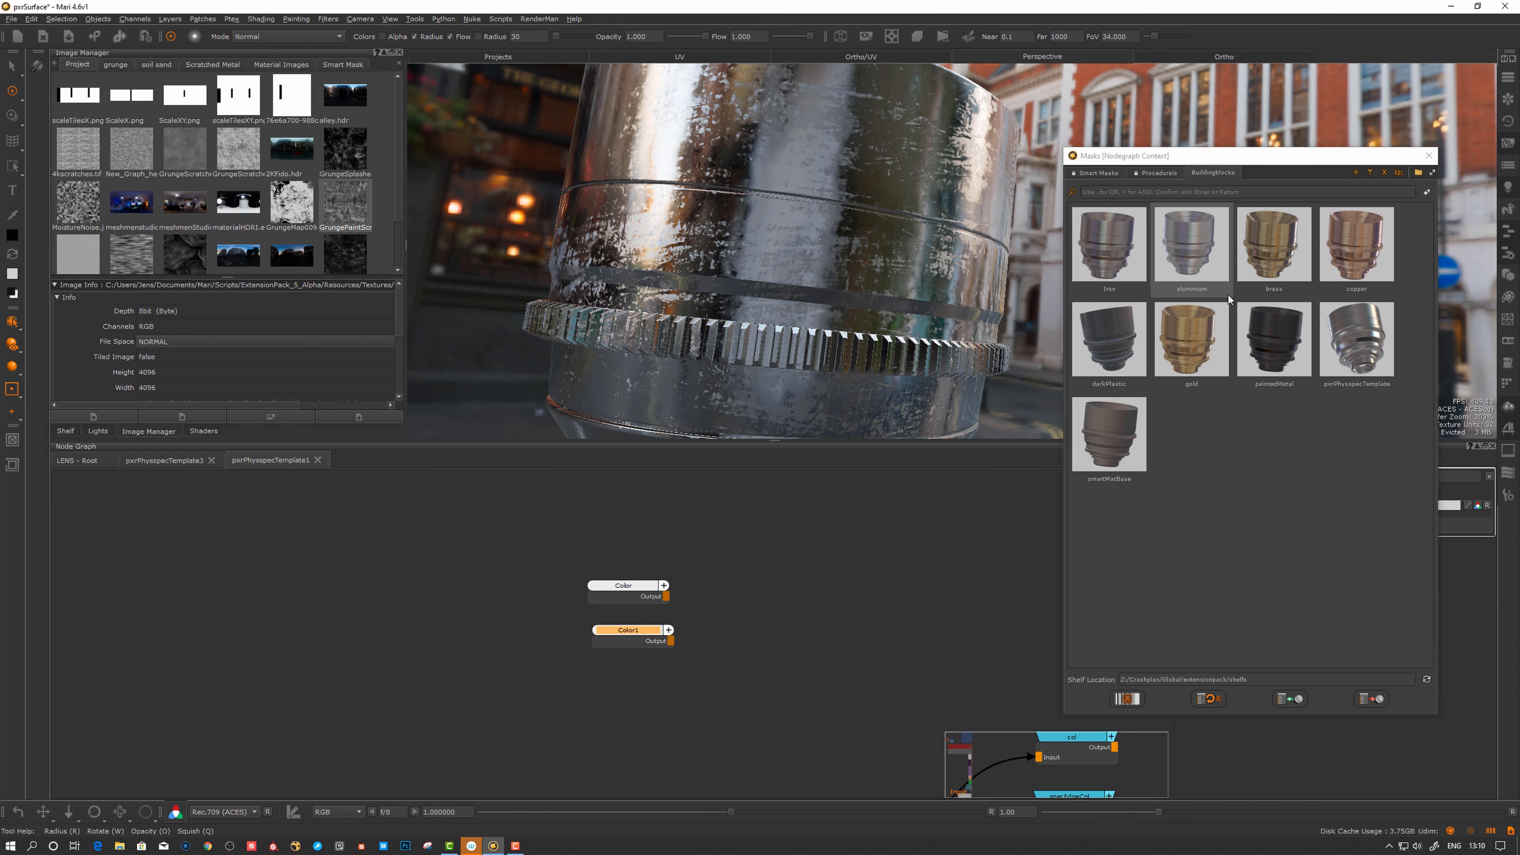
type("SPECedge")
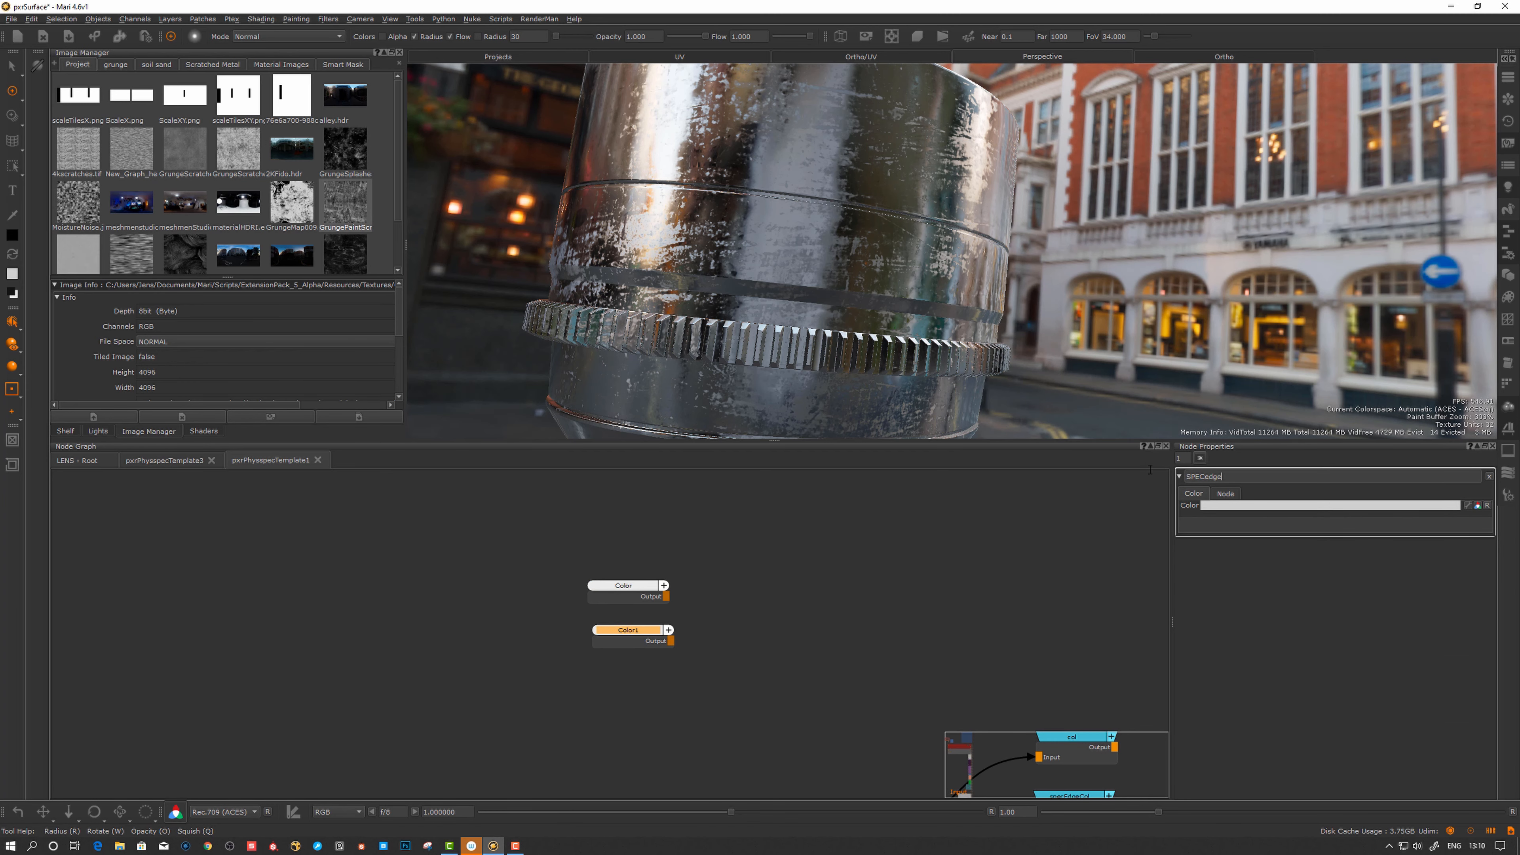
key("Return")
- Add a Scale node and line it up below the SPECedge node
left_click(662, 731)
middle_click_drag(662, 731, 673, 662)
key("Tab")
type("col")
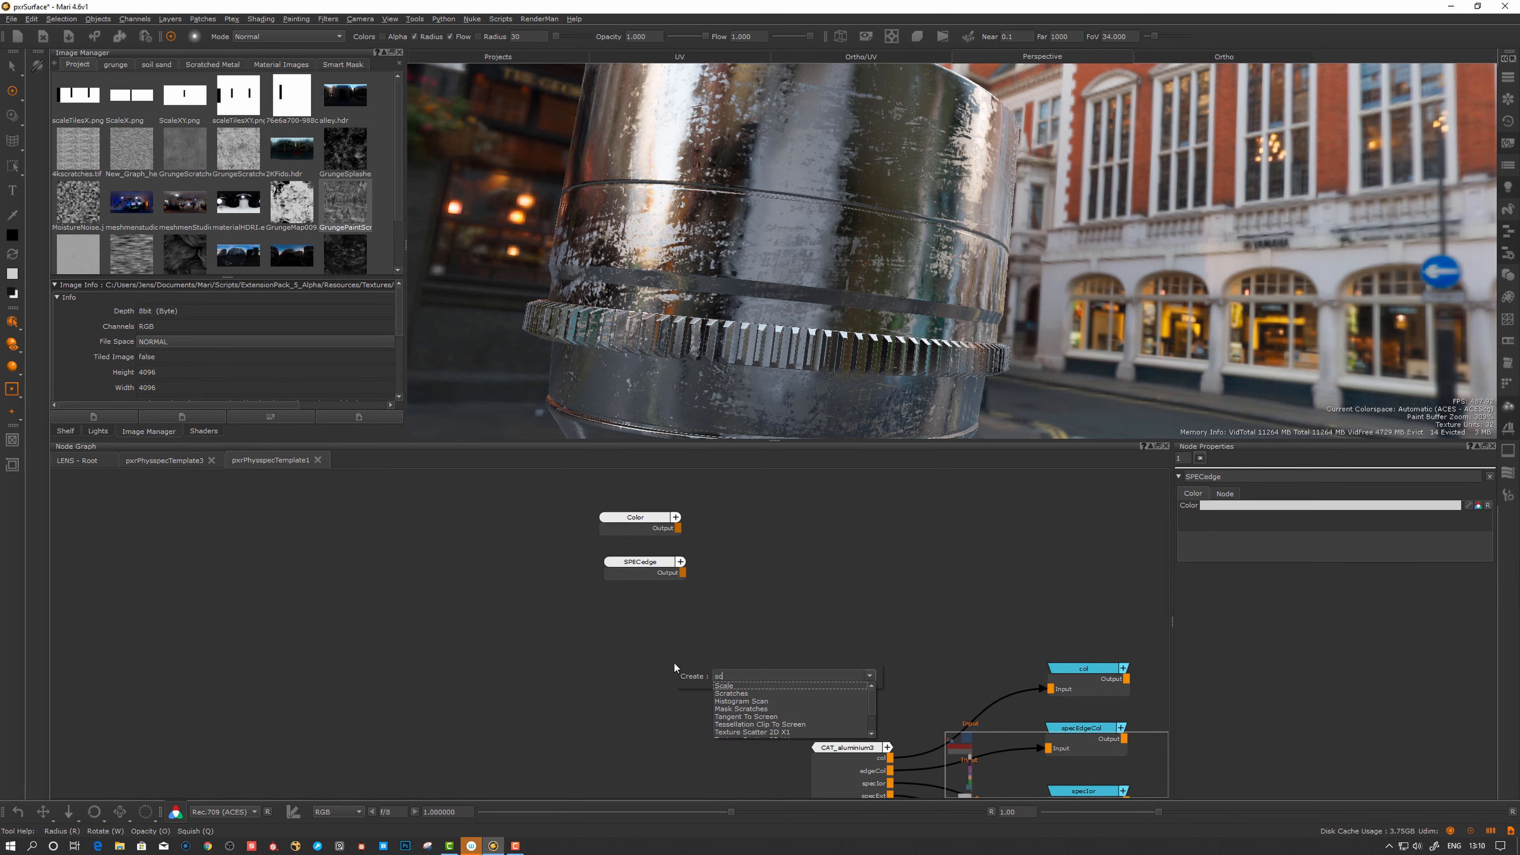
key("Down")
key("Return")
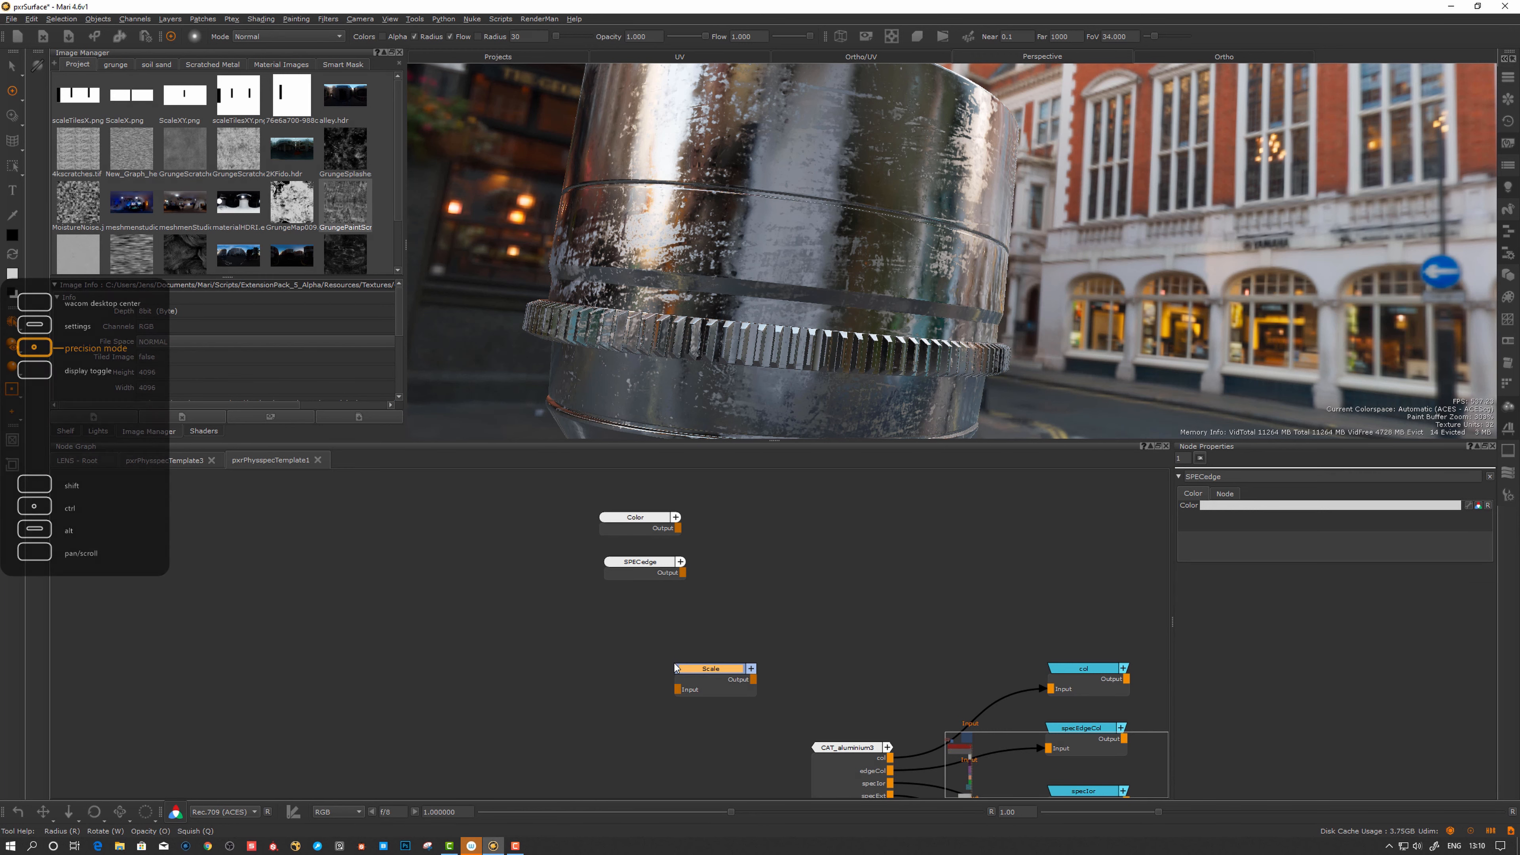
left_click_drag(698, 678, 634, 624)
double_click(634, 620)
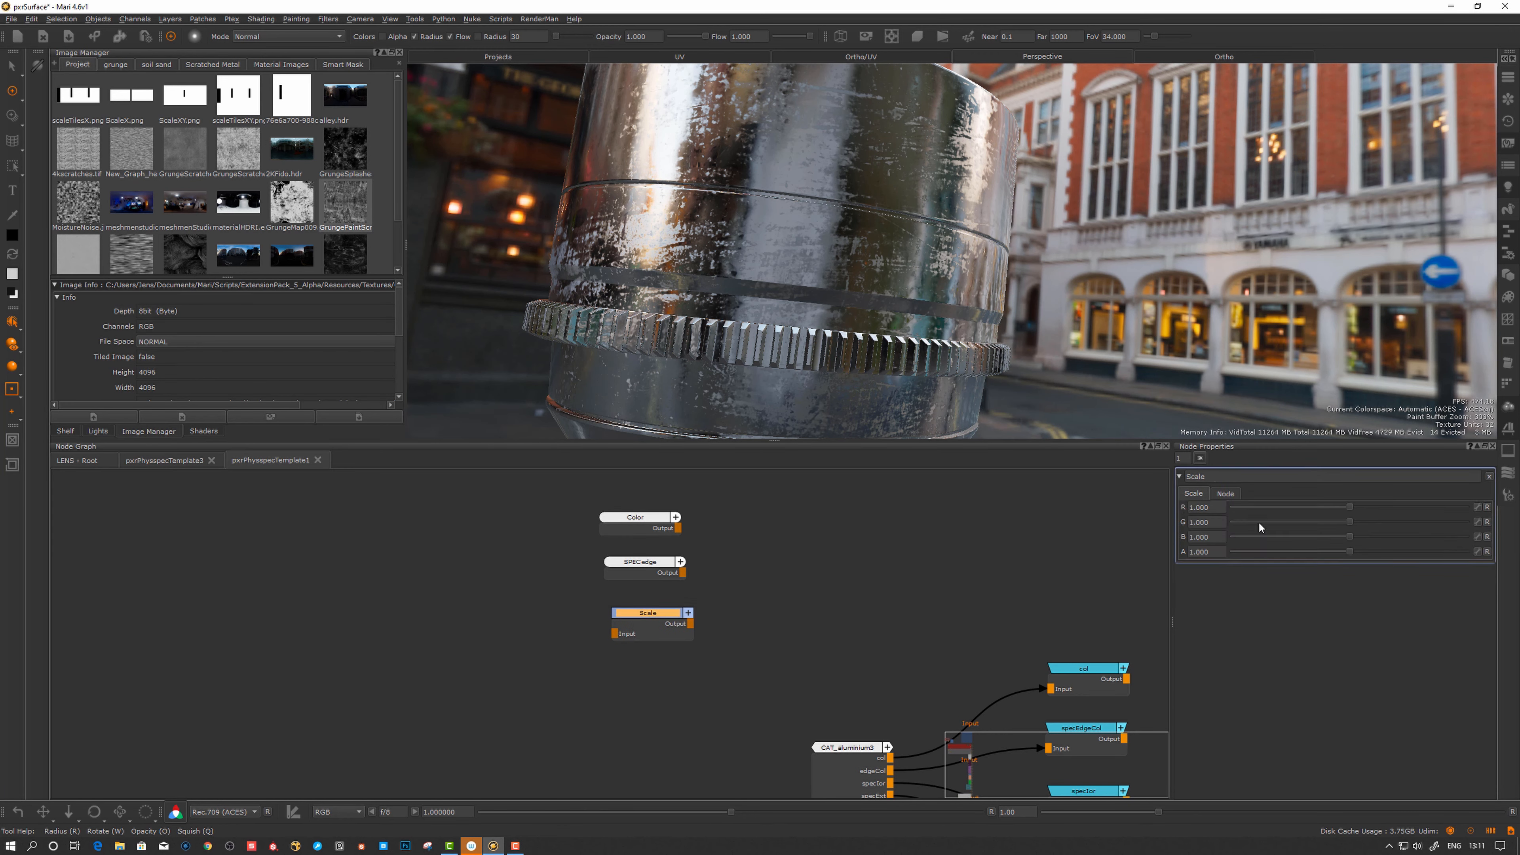
left_click_drag(658, 615, 644, 613)
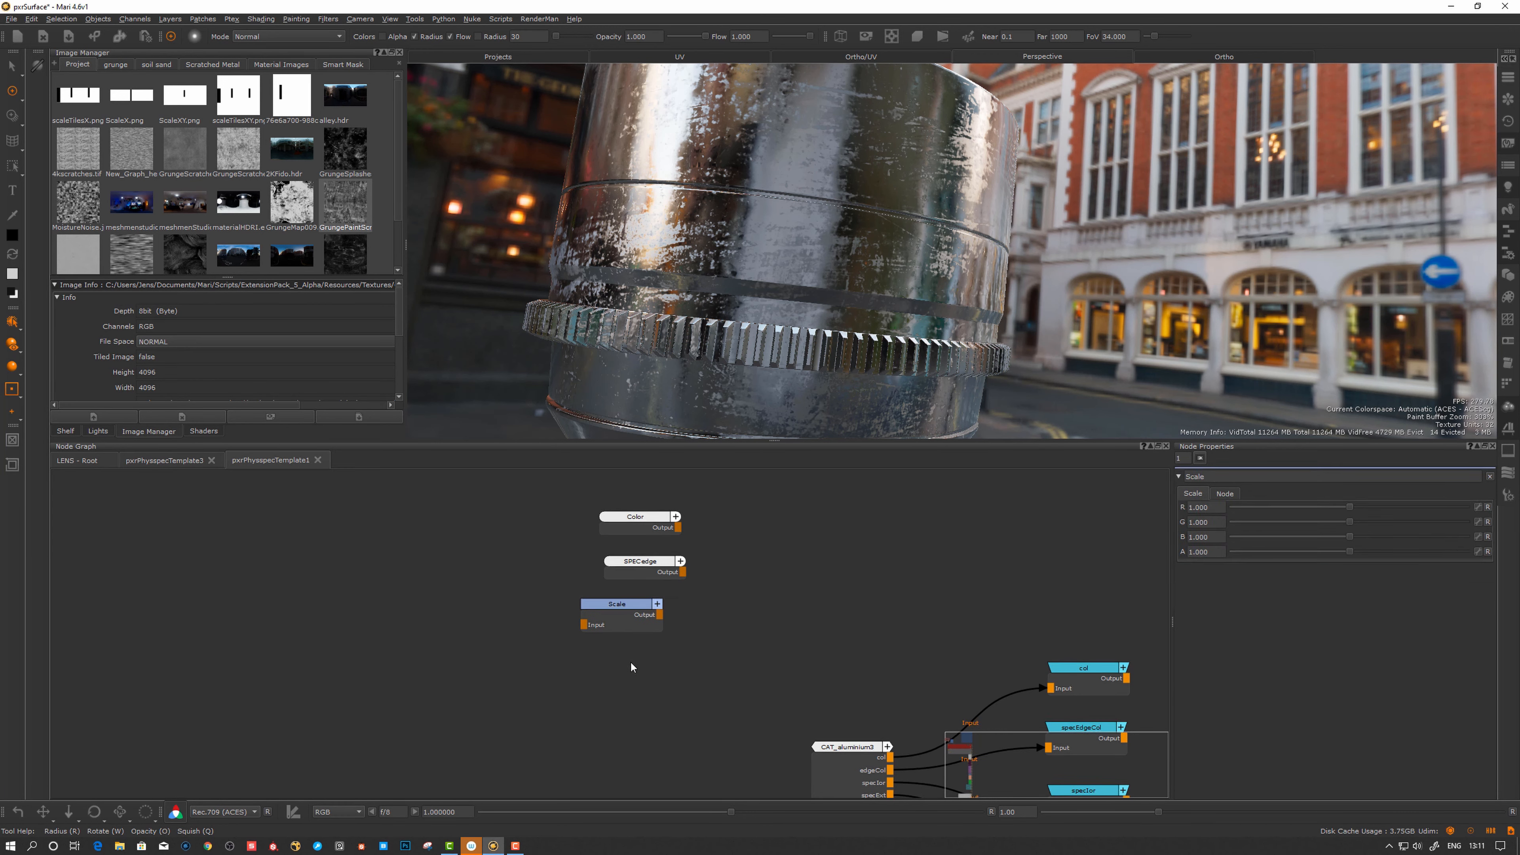
- Add a second Scale node below the existing one and rename the first Scale node IOR
key("Tab")
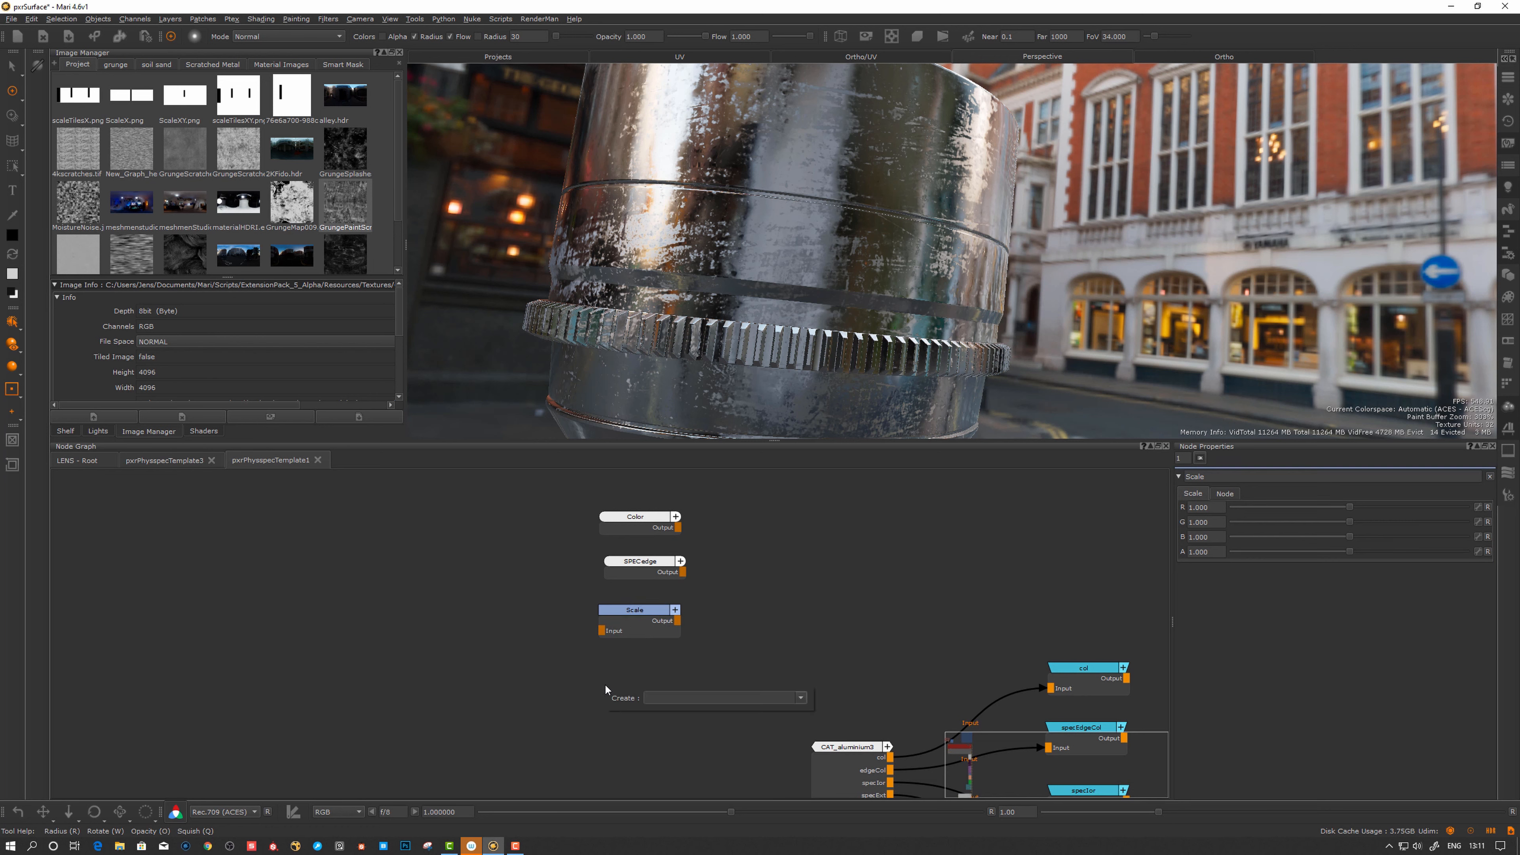
type("scale")
key("Down")
key("Return")
left_click(605, 688)
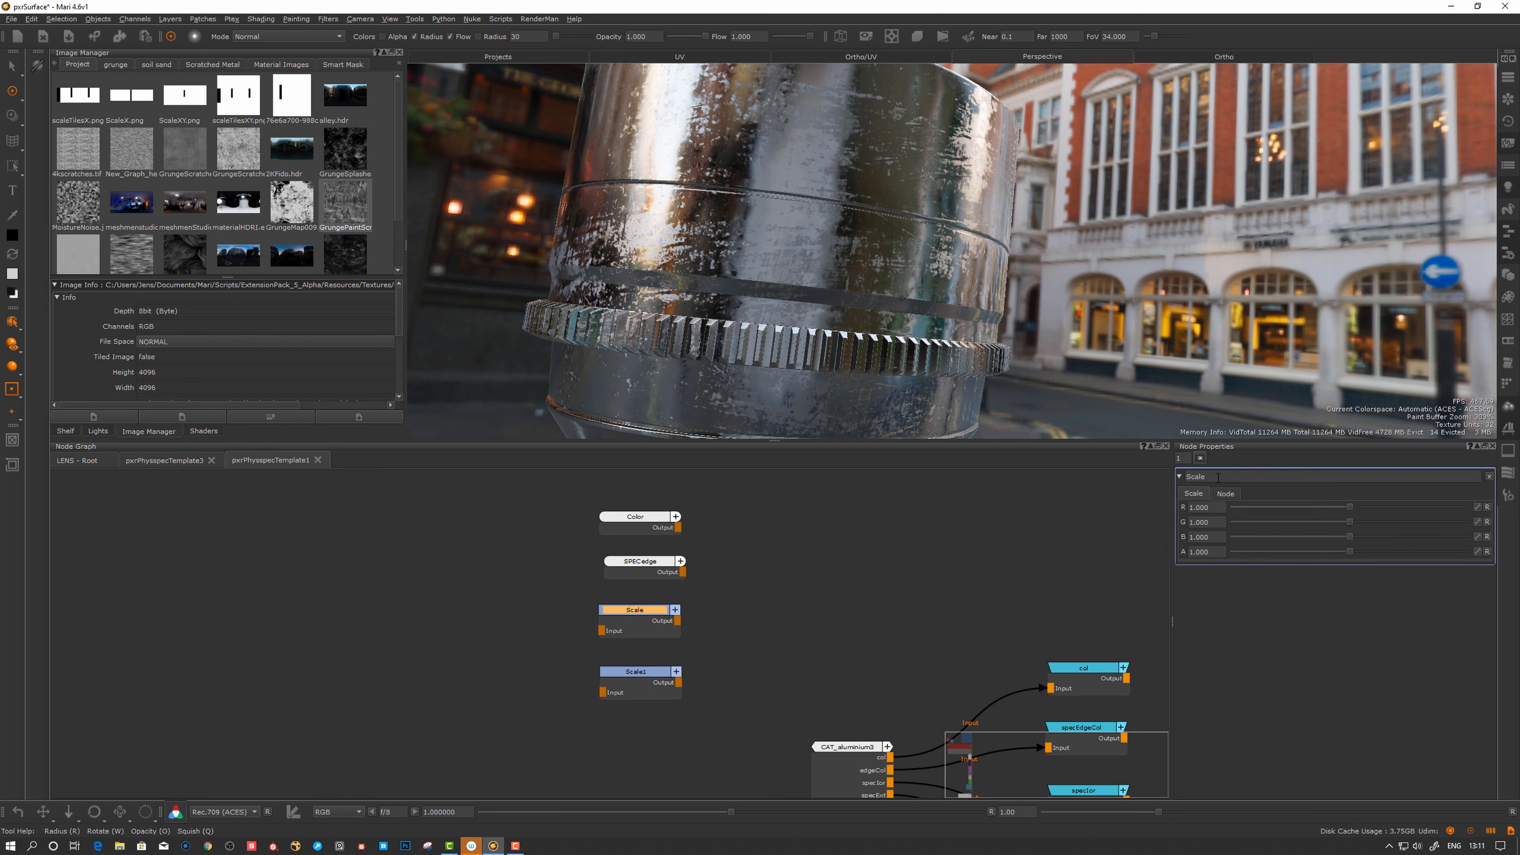
type("IOR")
key("Return")
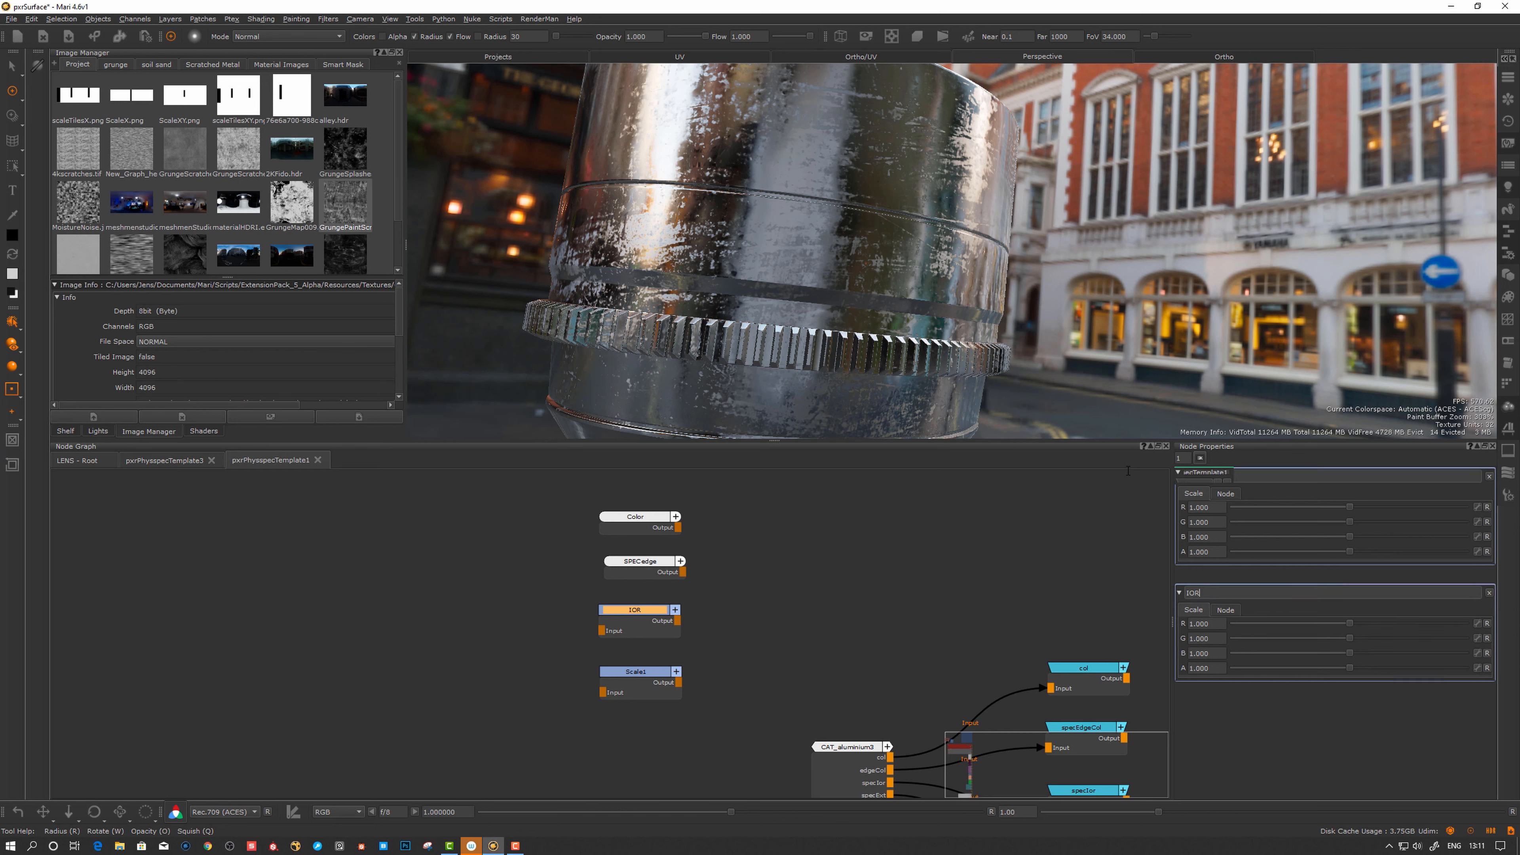
- Rename the second Scale node EXTcoeff
left_click(636, 671)
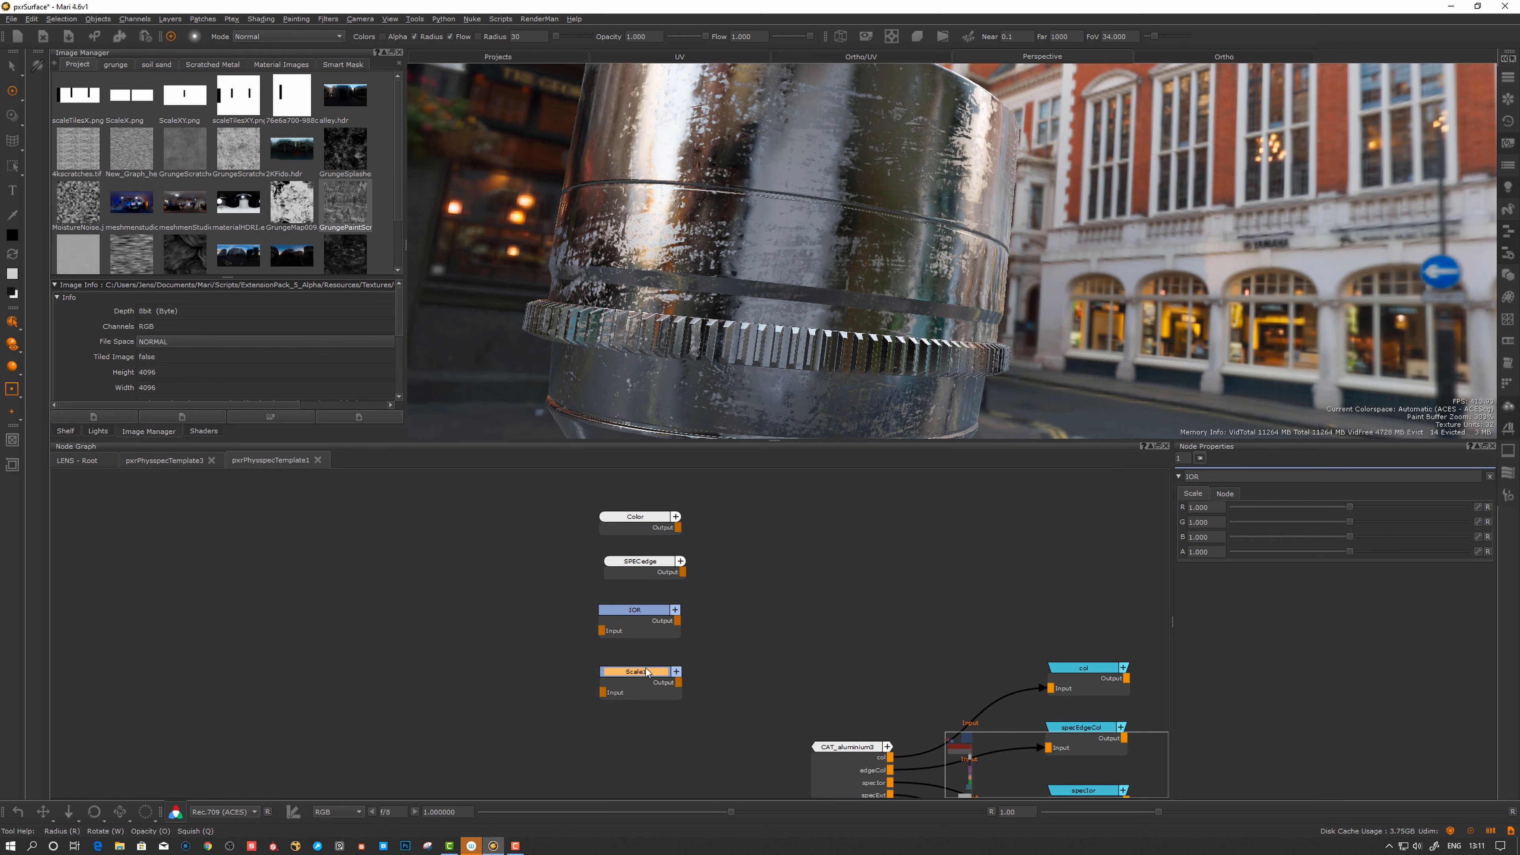
double_click(1236, 476)
type("EXTcoeff")
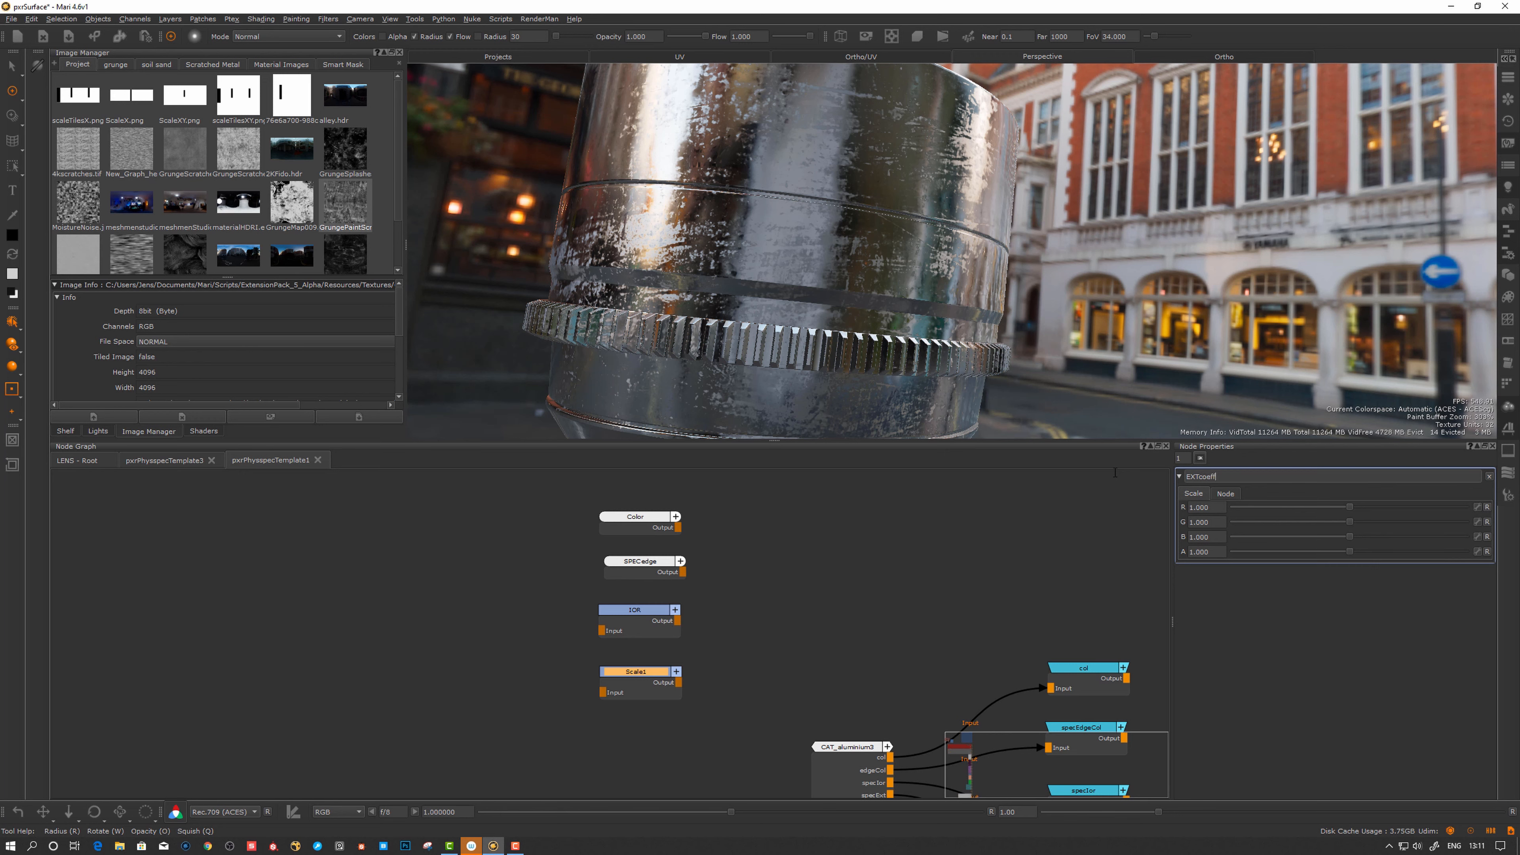
key("Return")
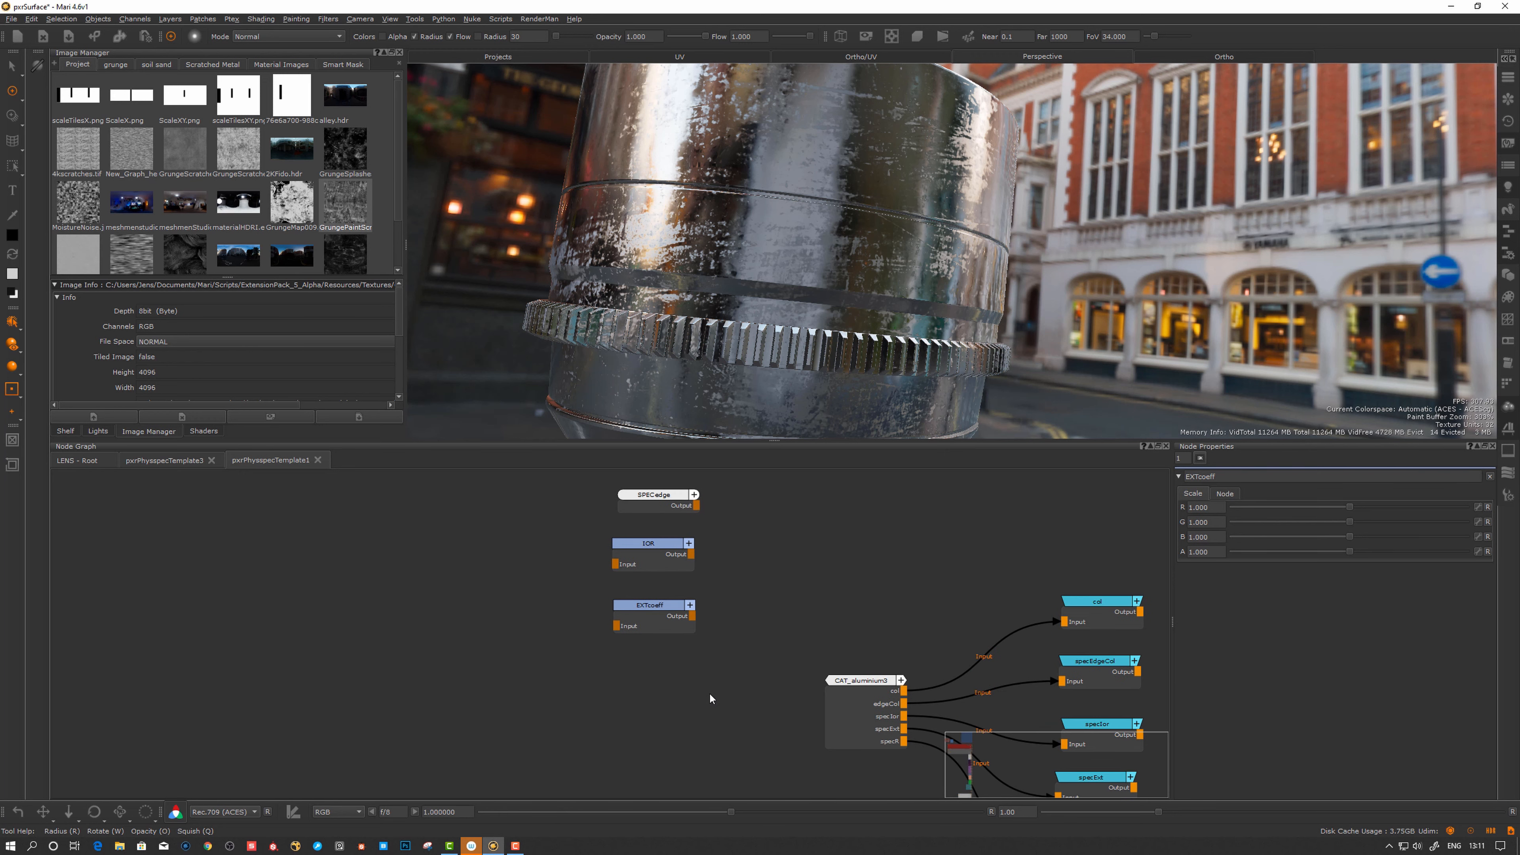
- Add a Float node below EXTcoeff and rename it SPECr
key("Tab")
type("d")
key("BackSpace")
type("flo")
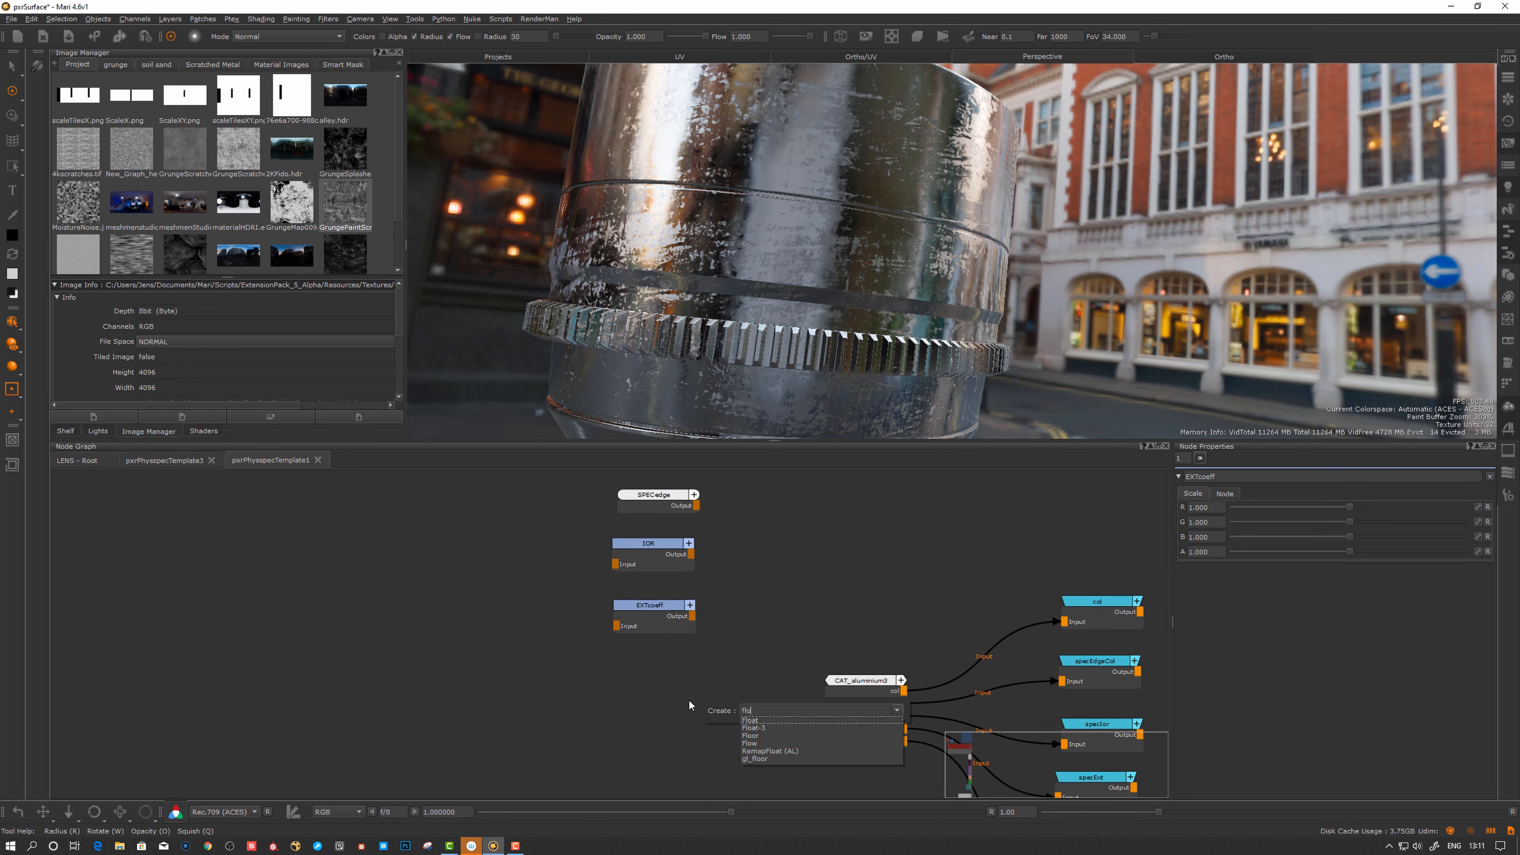
key("Down")
key("Return")
double_click(650, 665)
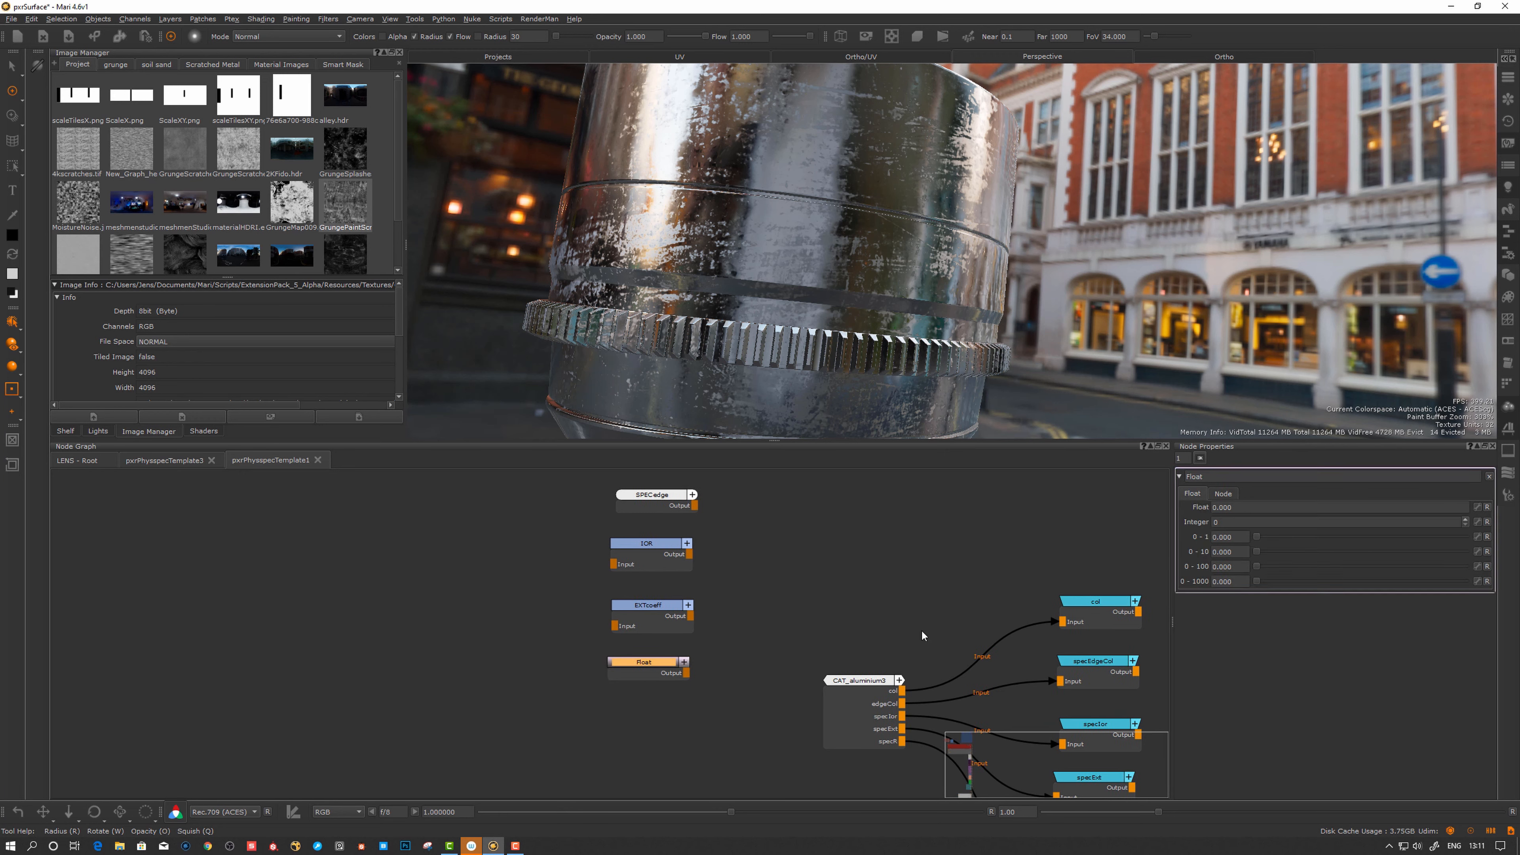
double_click(1260, 478)
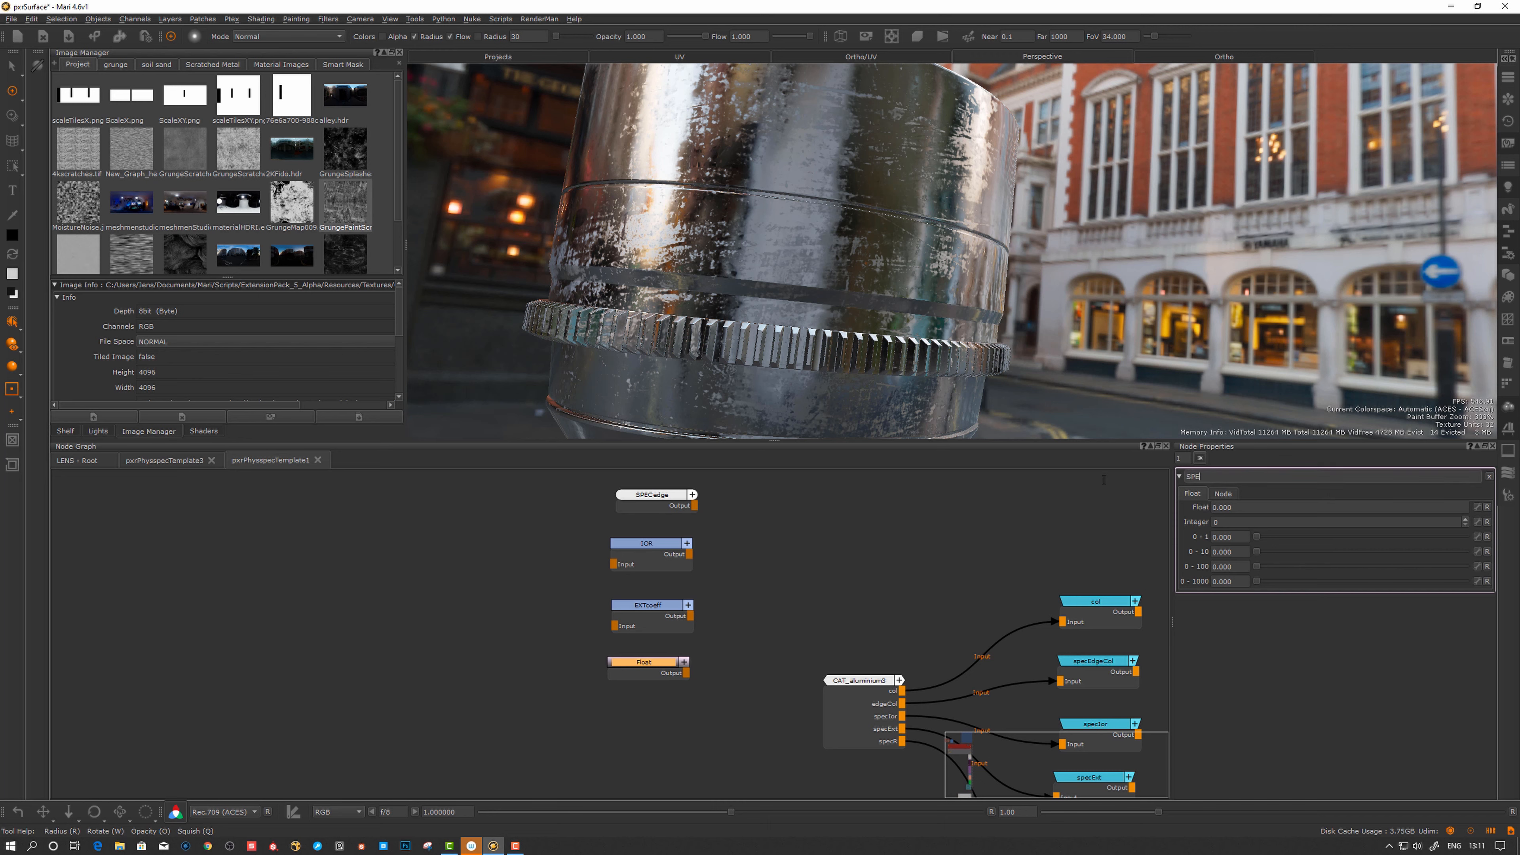
type("SPECr")
key("Return")
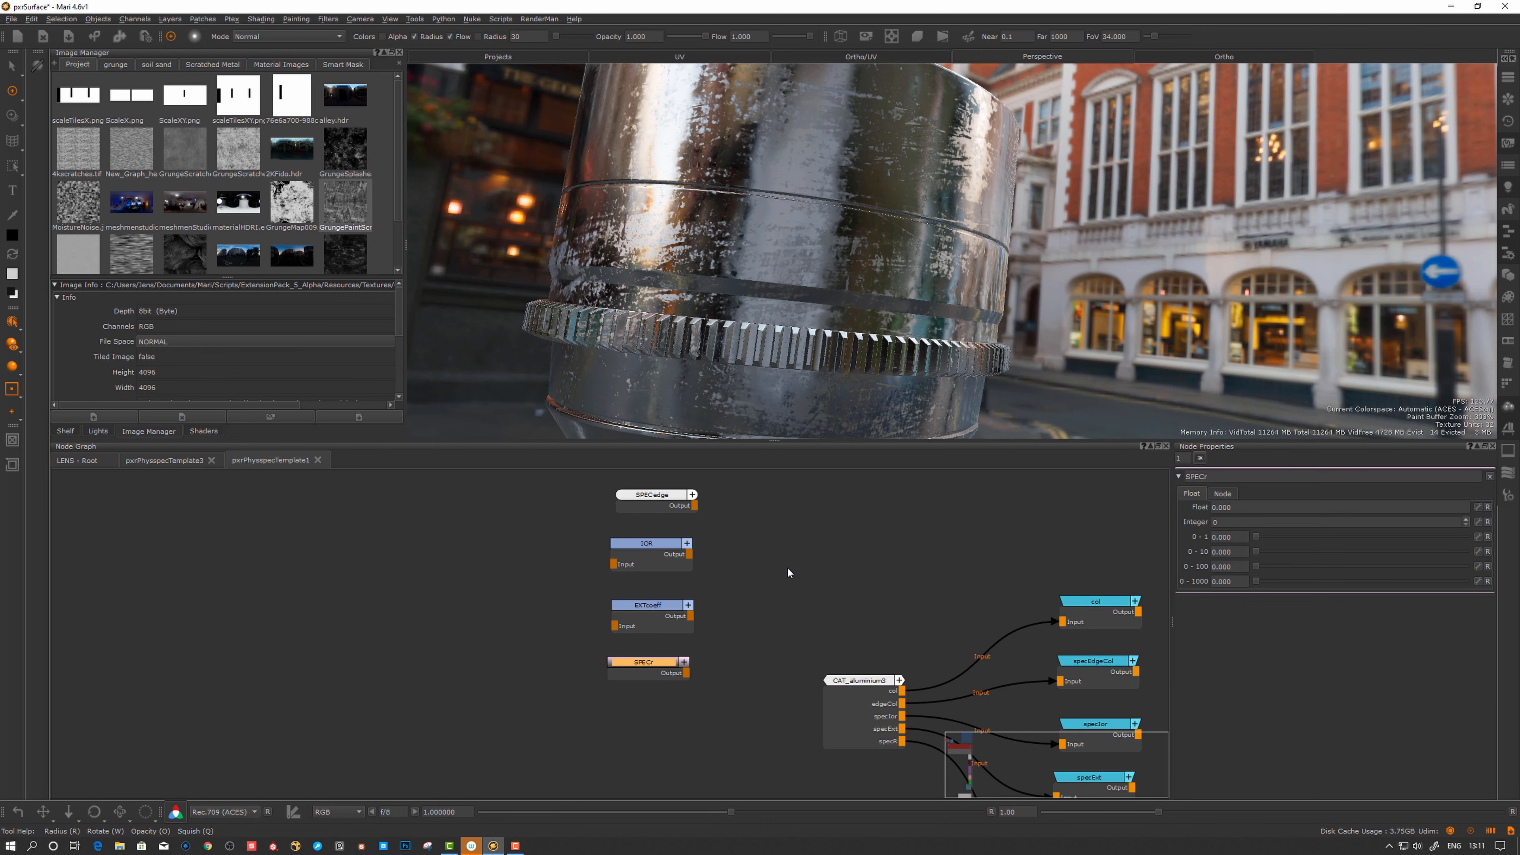
- Tidy the node column and combine the Color, SPECedge, IOR, EXTcoeff and SPECr nodes into one group
scroll(739, 621, "down", 2)
middle_click_drag(740, 621, 714, 672)
left_click_drag(625, 557, 638, 587)
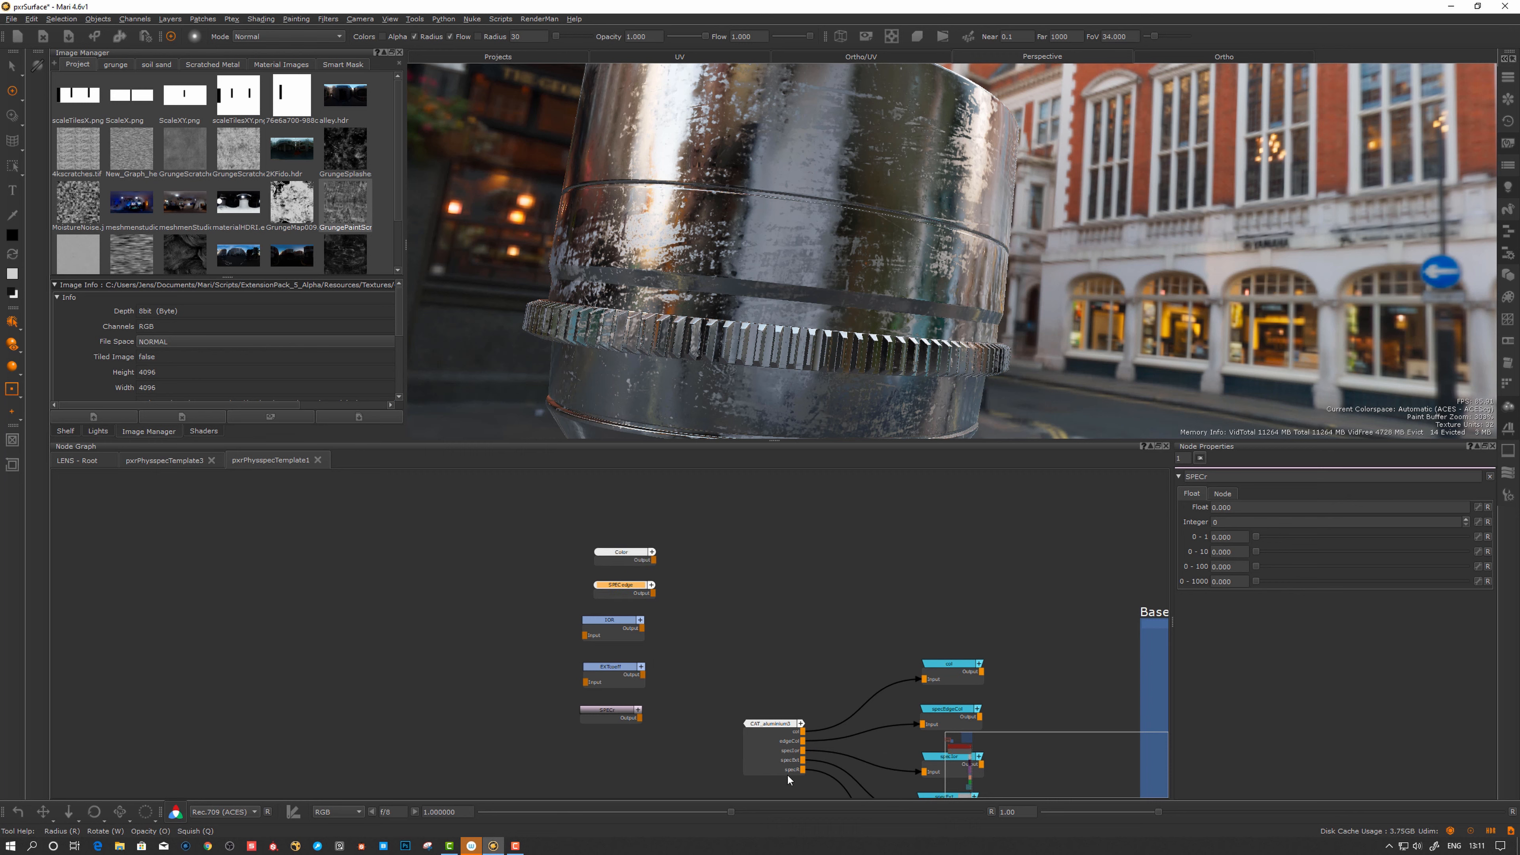
left_click(714, 599)
left_click(626, 554)
left_click_drag(628, 586, 618, 580)
left_click_drag(713, 499, 487, 765)
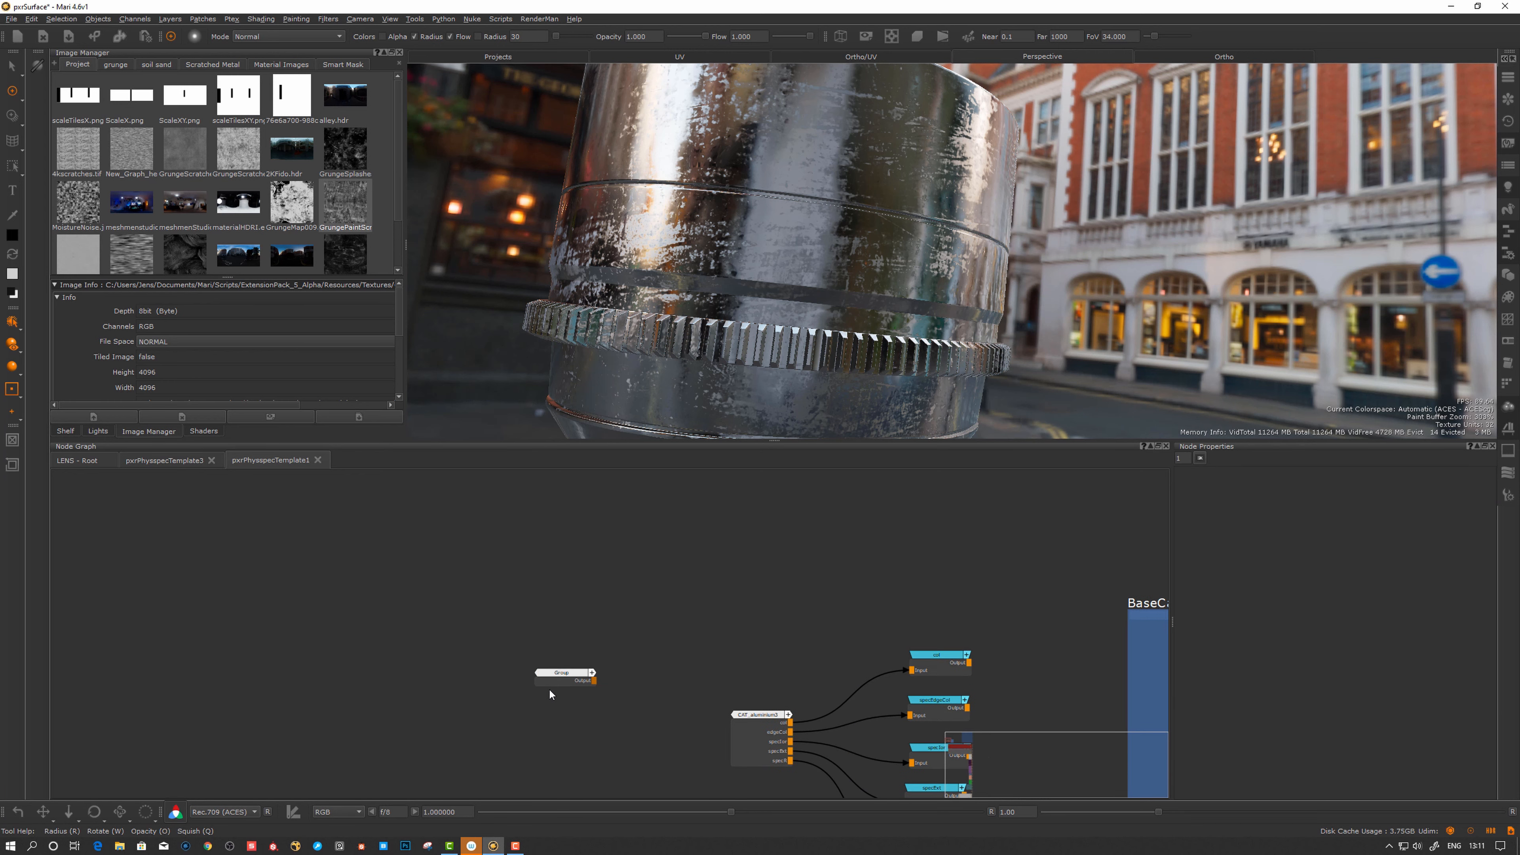
- Place the group node clear of the aluminium preset nodes and rename it basecat
scroll(550, 693, "up", 2)
left_click_drag(548, 686, 619, 635)
scroll(652, 618, "up", 2)
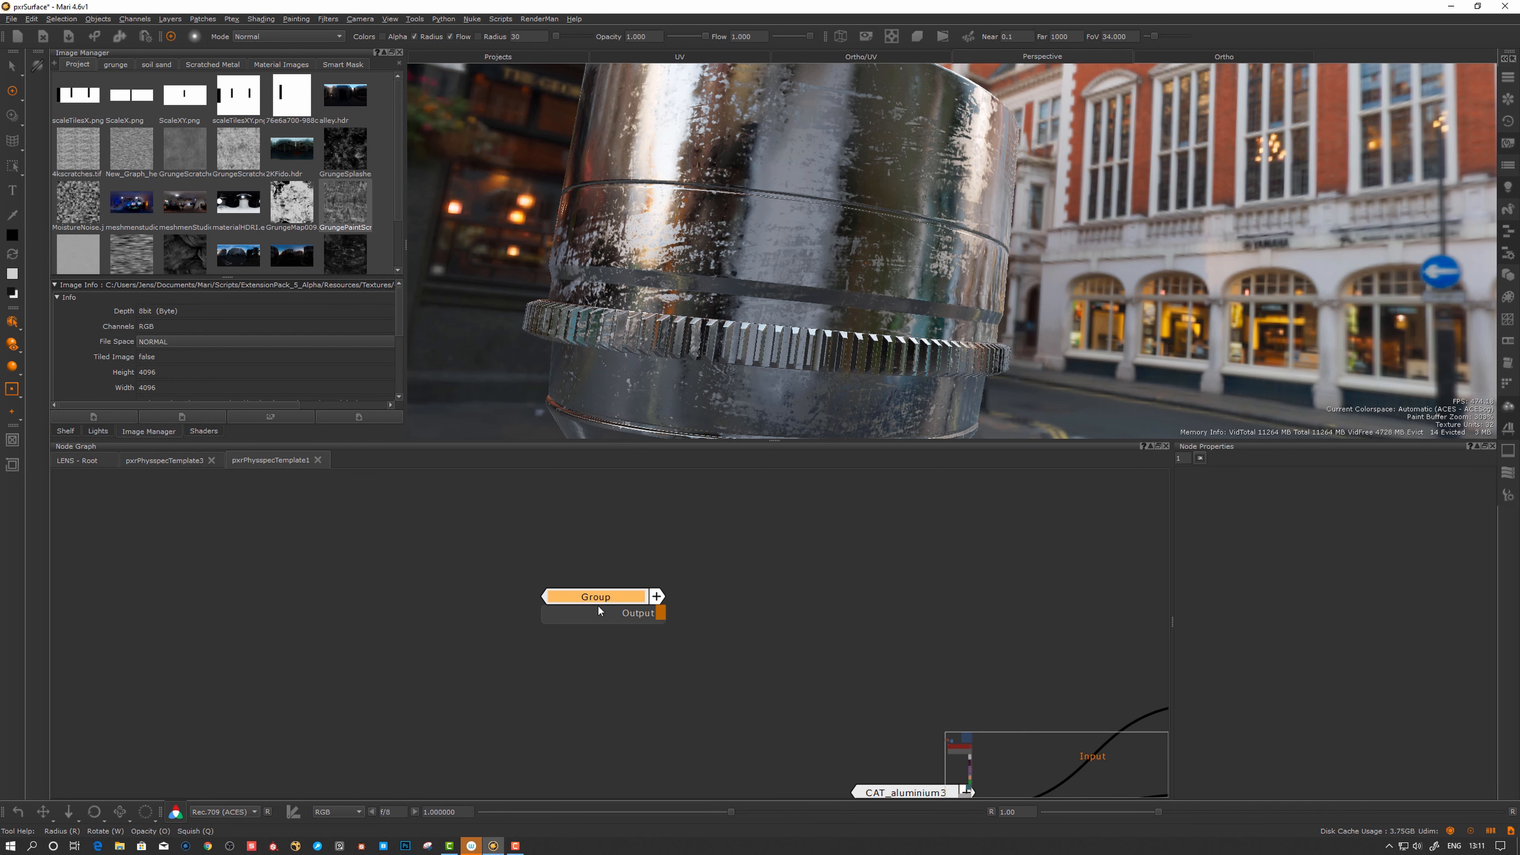
scroll(644, 615, "down", 3)
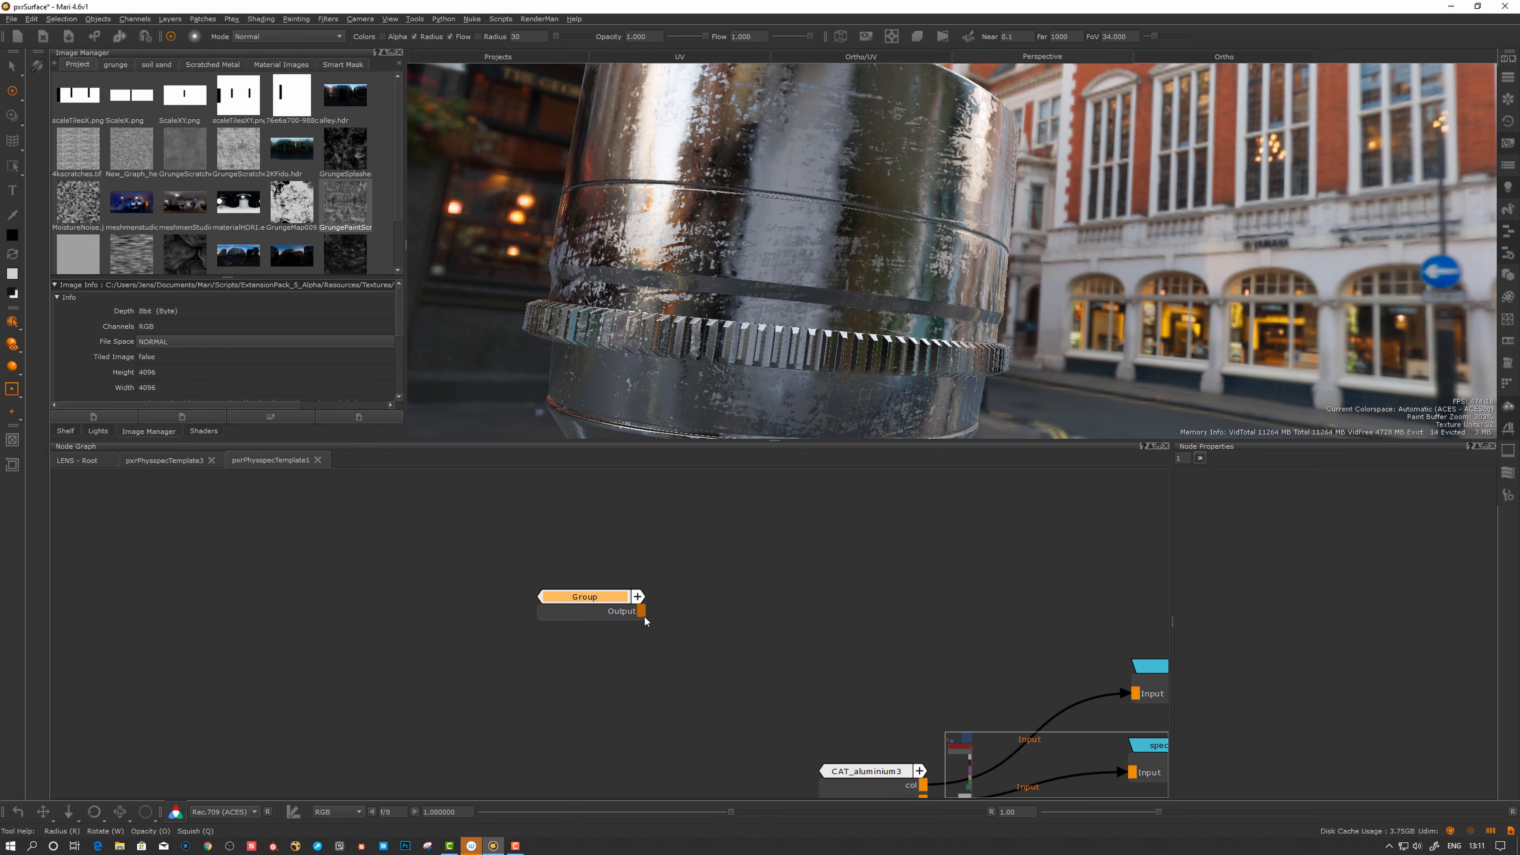
left_click(630, 606)
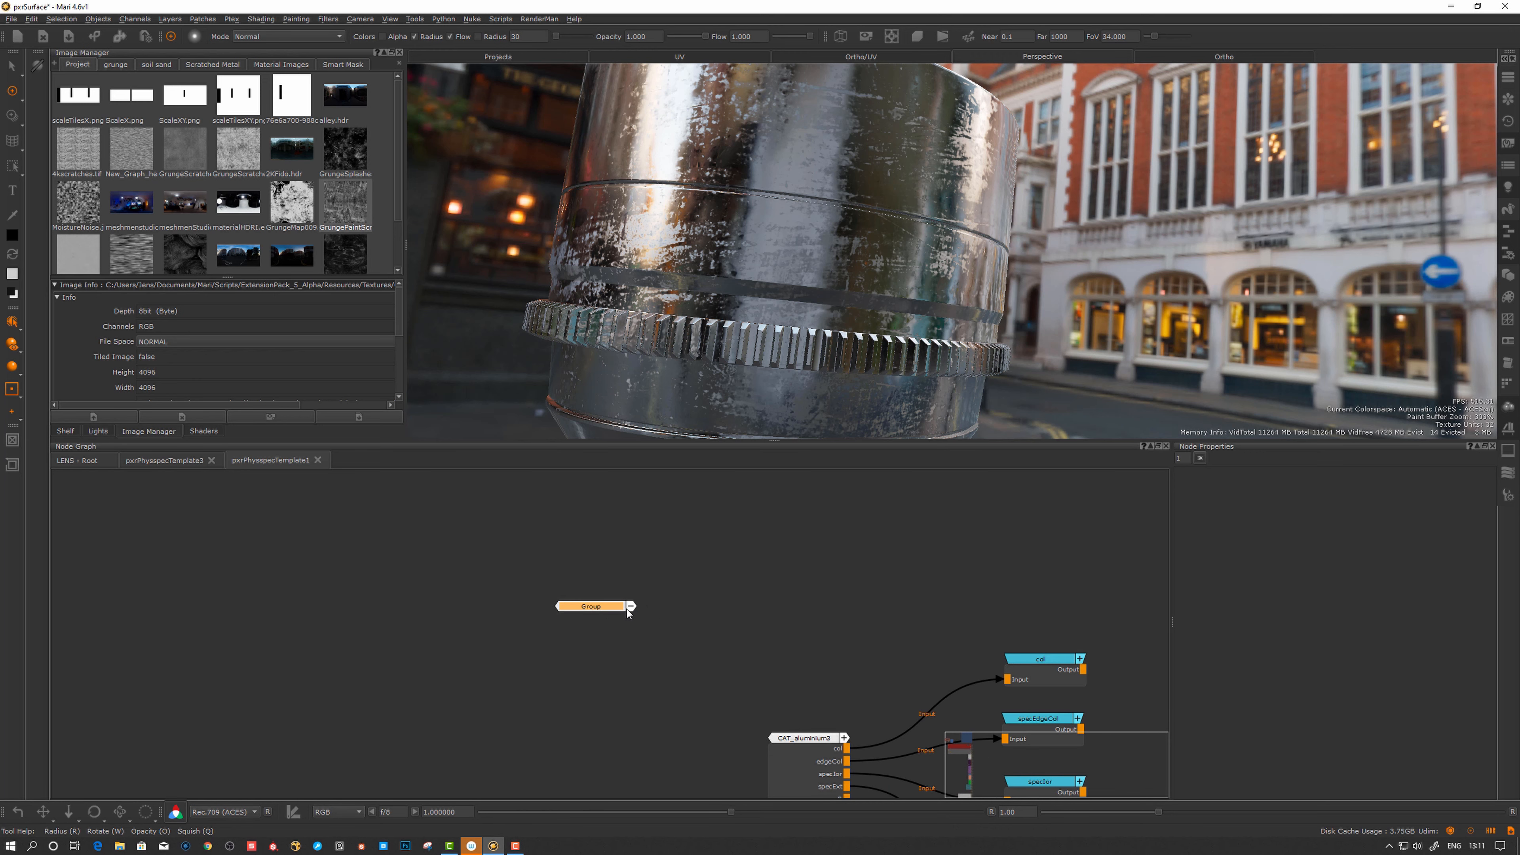
left_click(632, 608)
left_click_drag(587, 622, 594, 596)
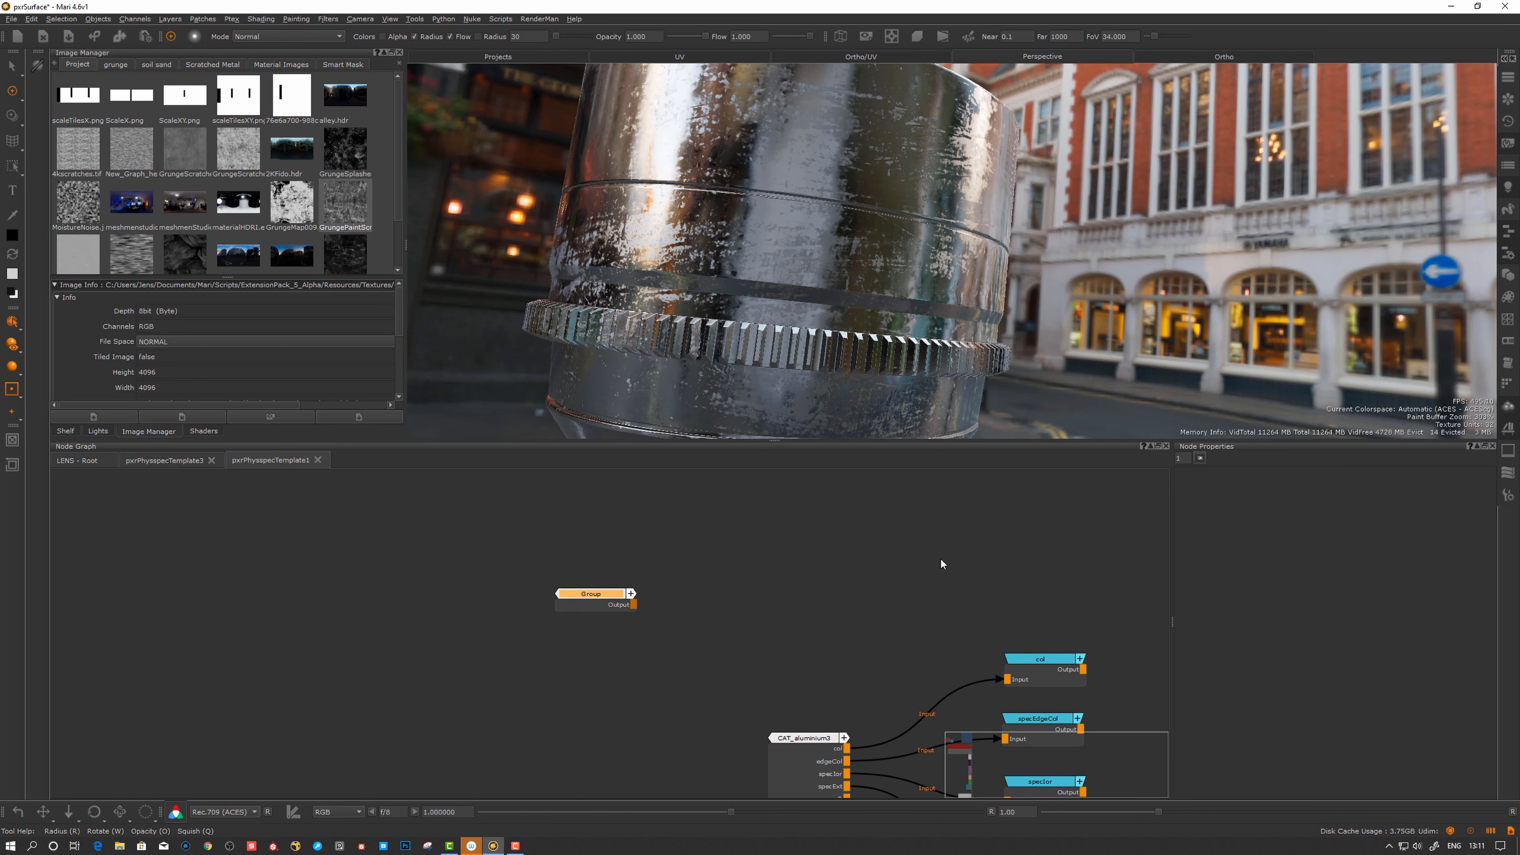
double_click(1268, 481)
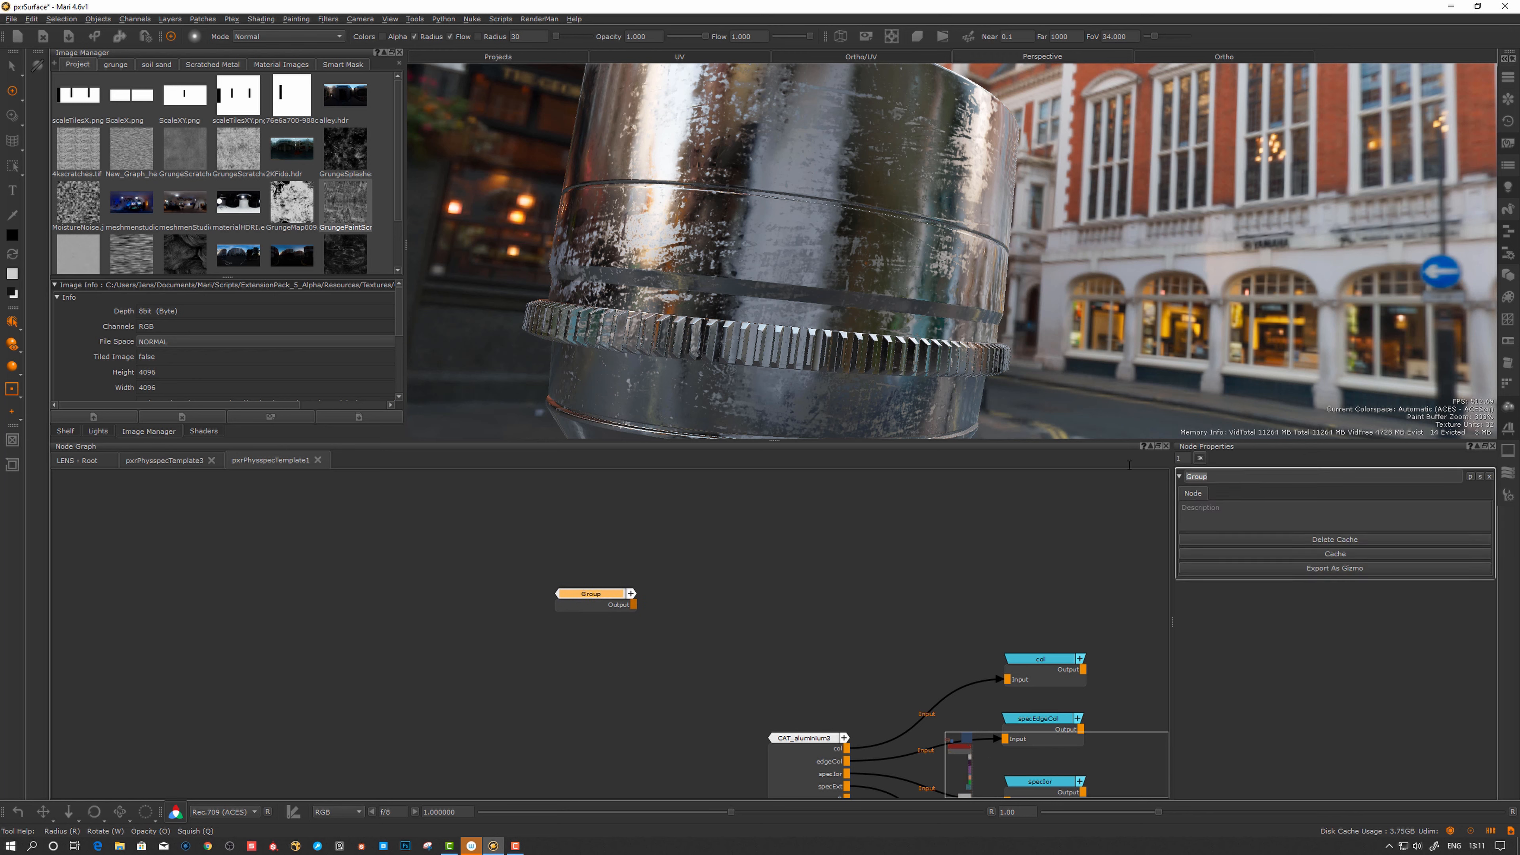
type("basecat")
key("Return")
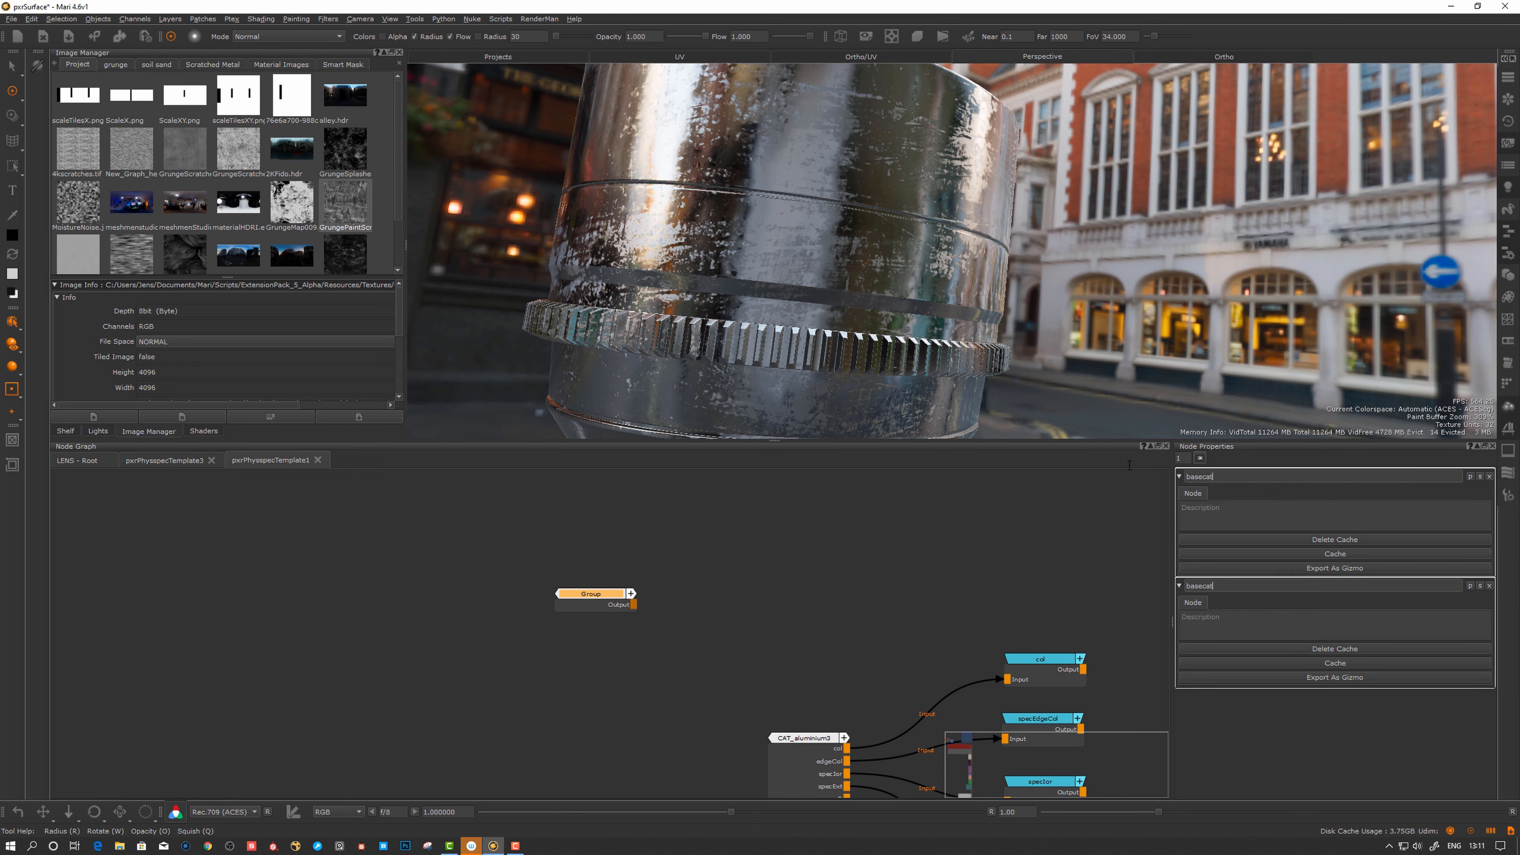
- Open the inside of the basecat group and move its Output node beside the Color node
double_click(584, 595)
scroll(591, 623, "down", 5)
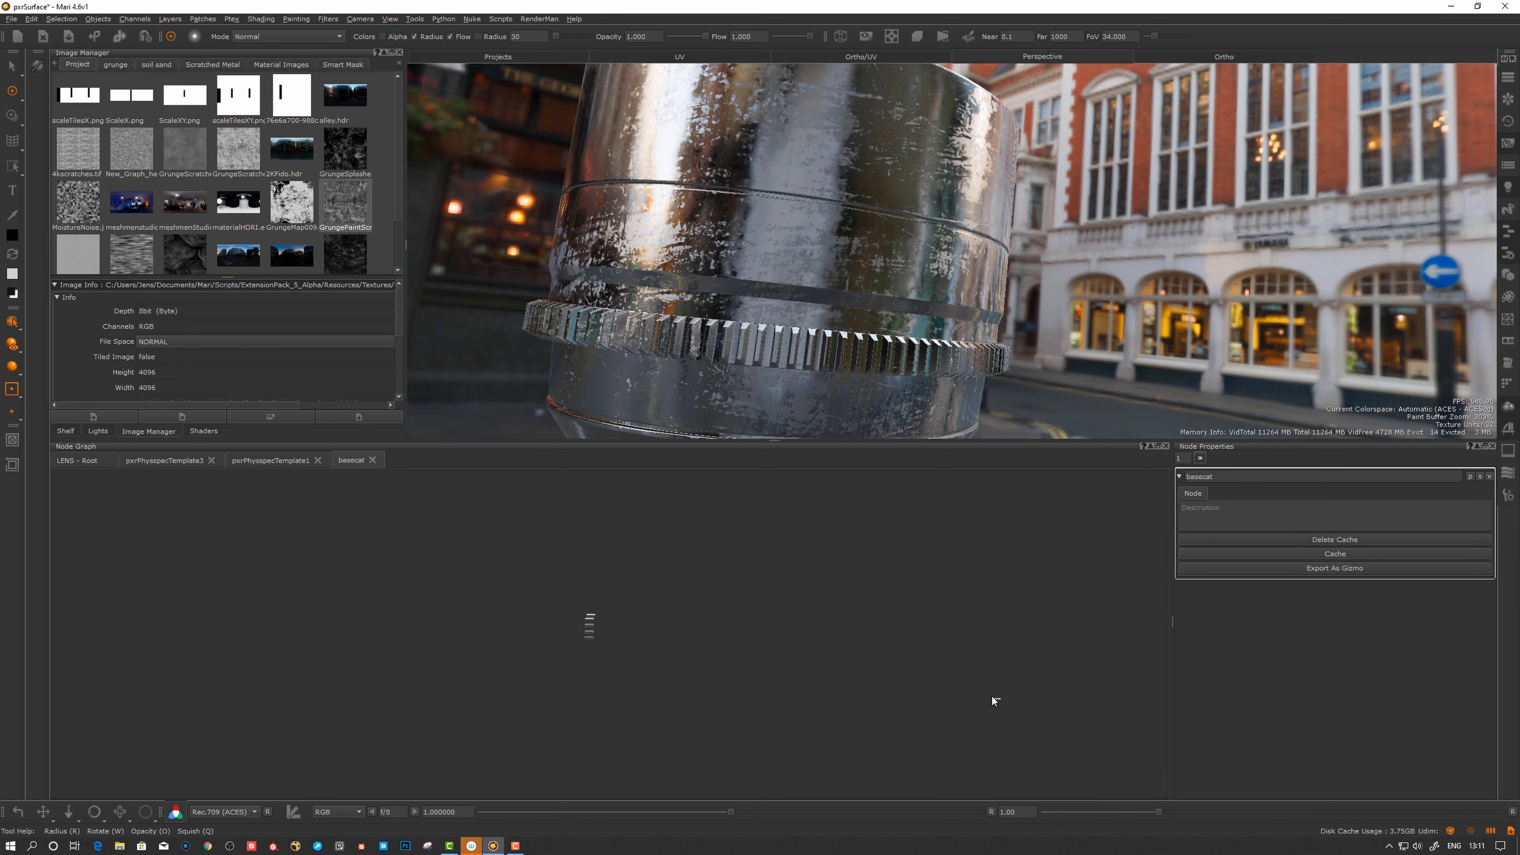
scroll(708, 635, "up", 5)
middle_click_drag(960, 669, 792, 697)
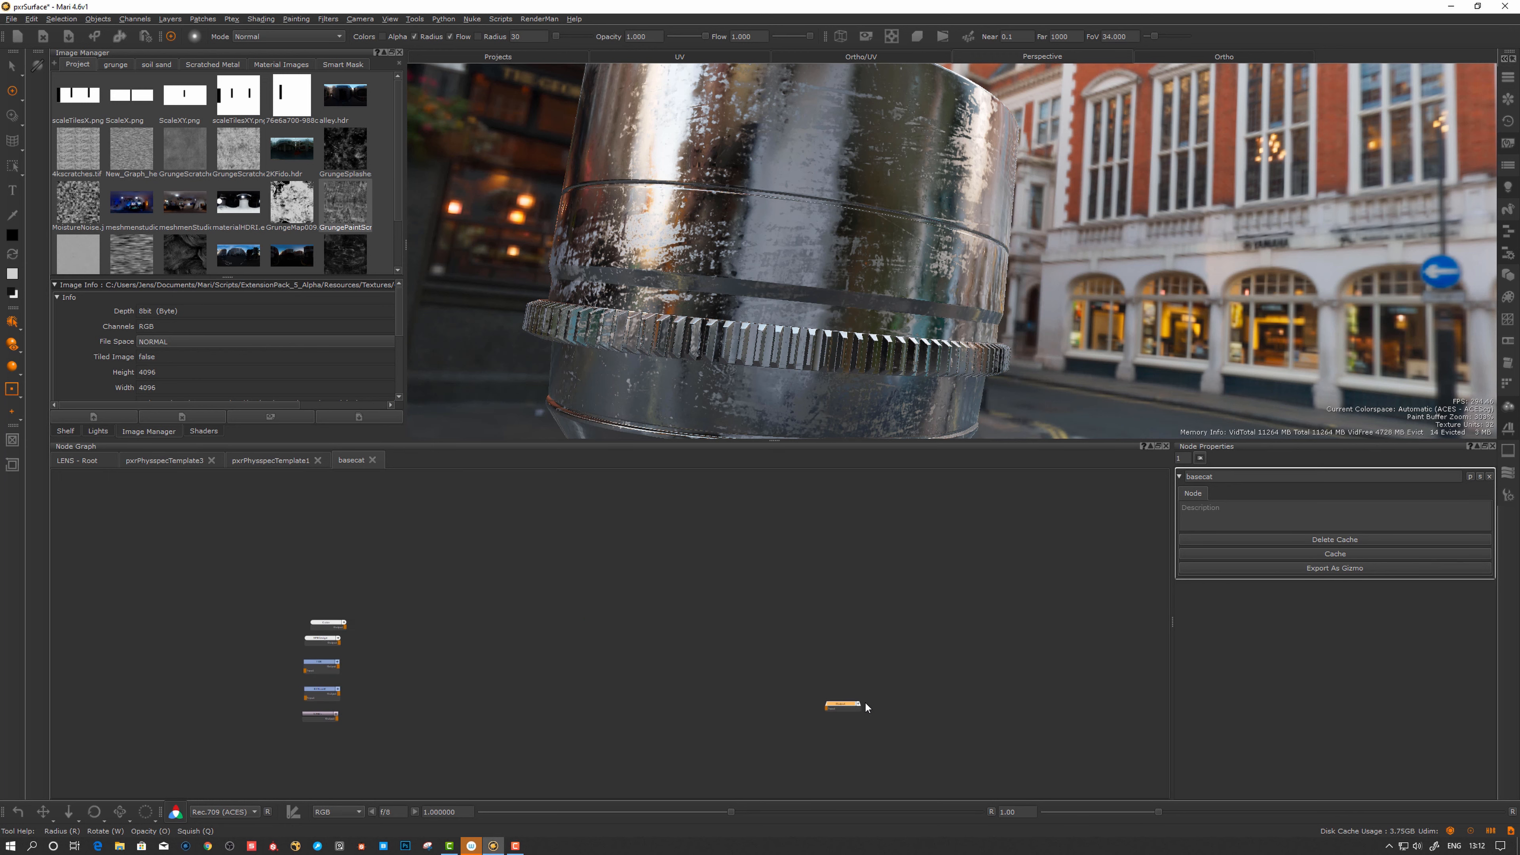
left_click_drag(829, 704, 425, 634)
scroll(579, 653, "up", 3)
middle_click_drag(553, 655, 957, 641)
scroll(647, 650, "up", 3)
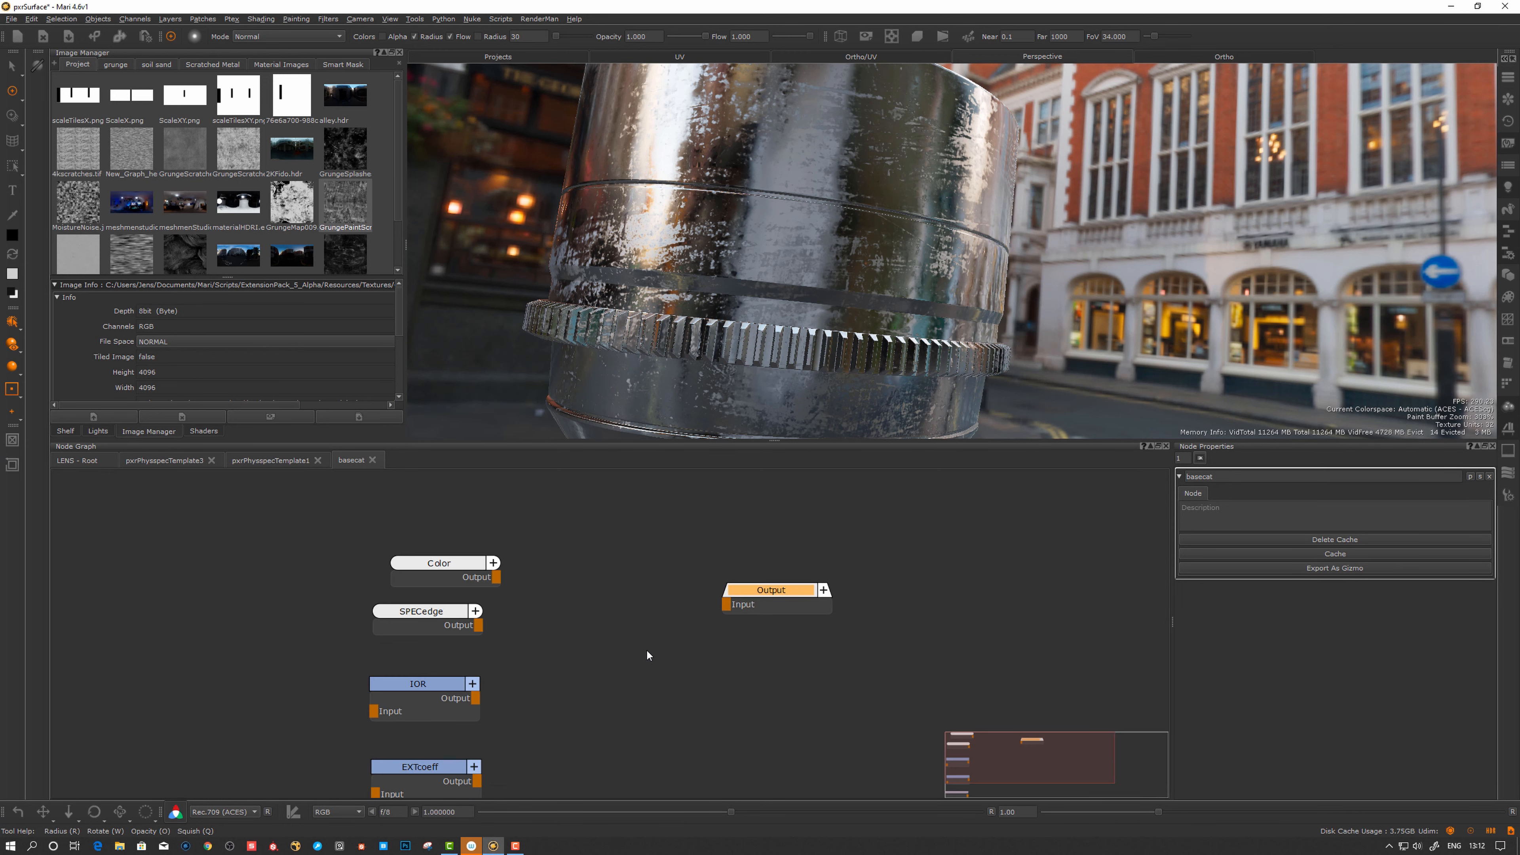
left_click(806, 609)
left_click_drag(806, 607, 714, 565)
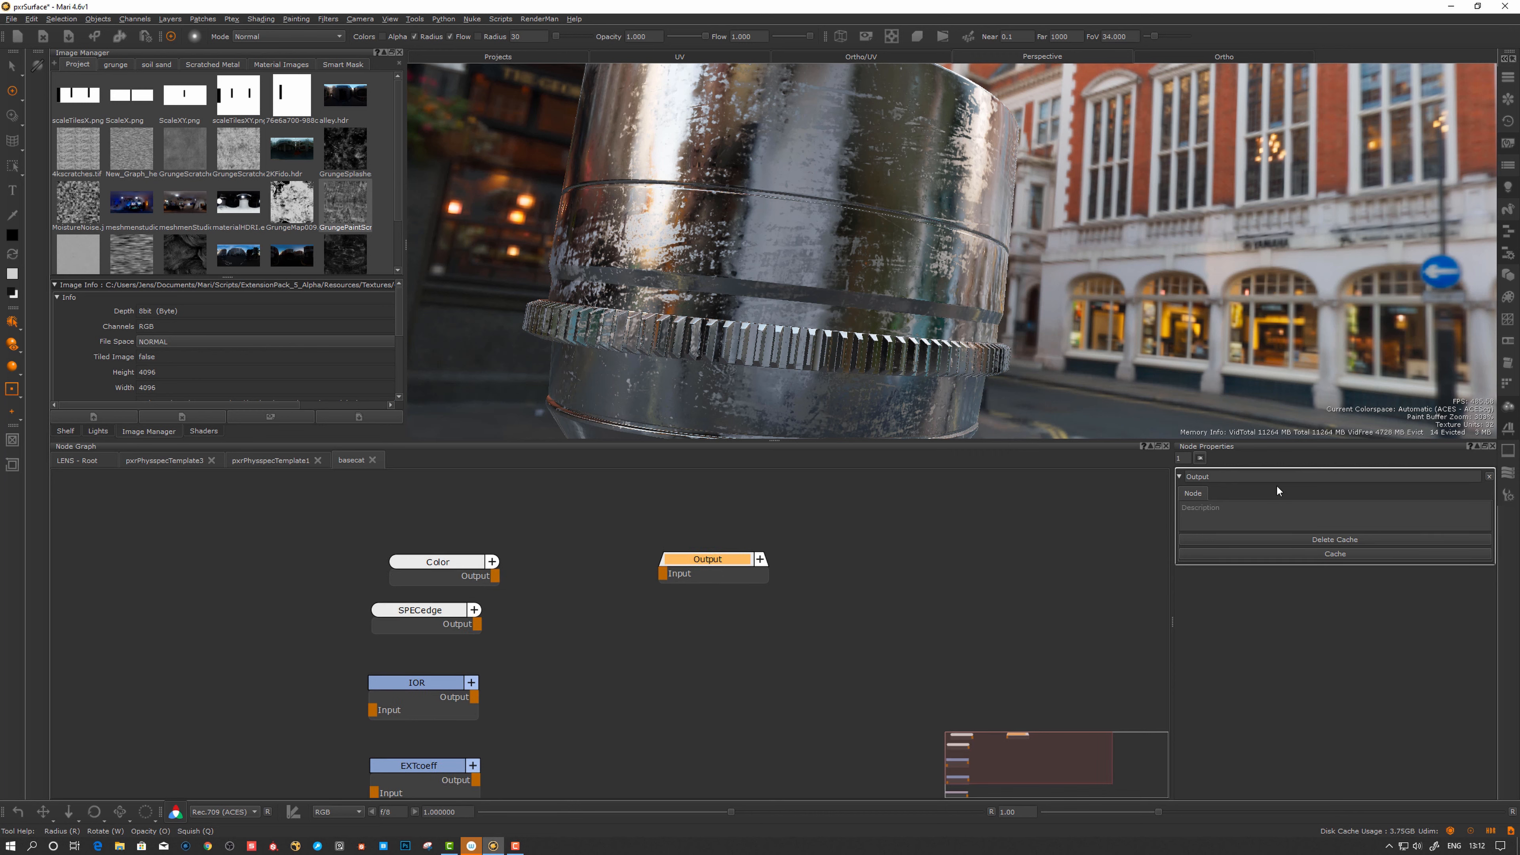
- Rename the basecat group's Output node COL
double_click(1264, 476)
type("COL")
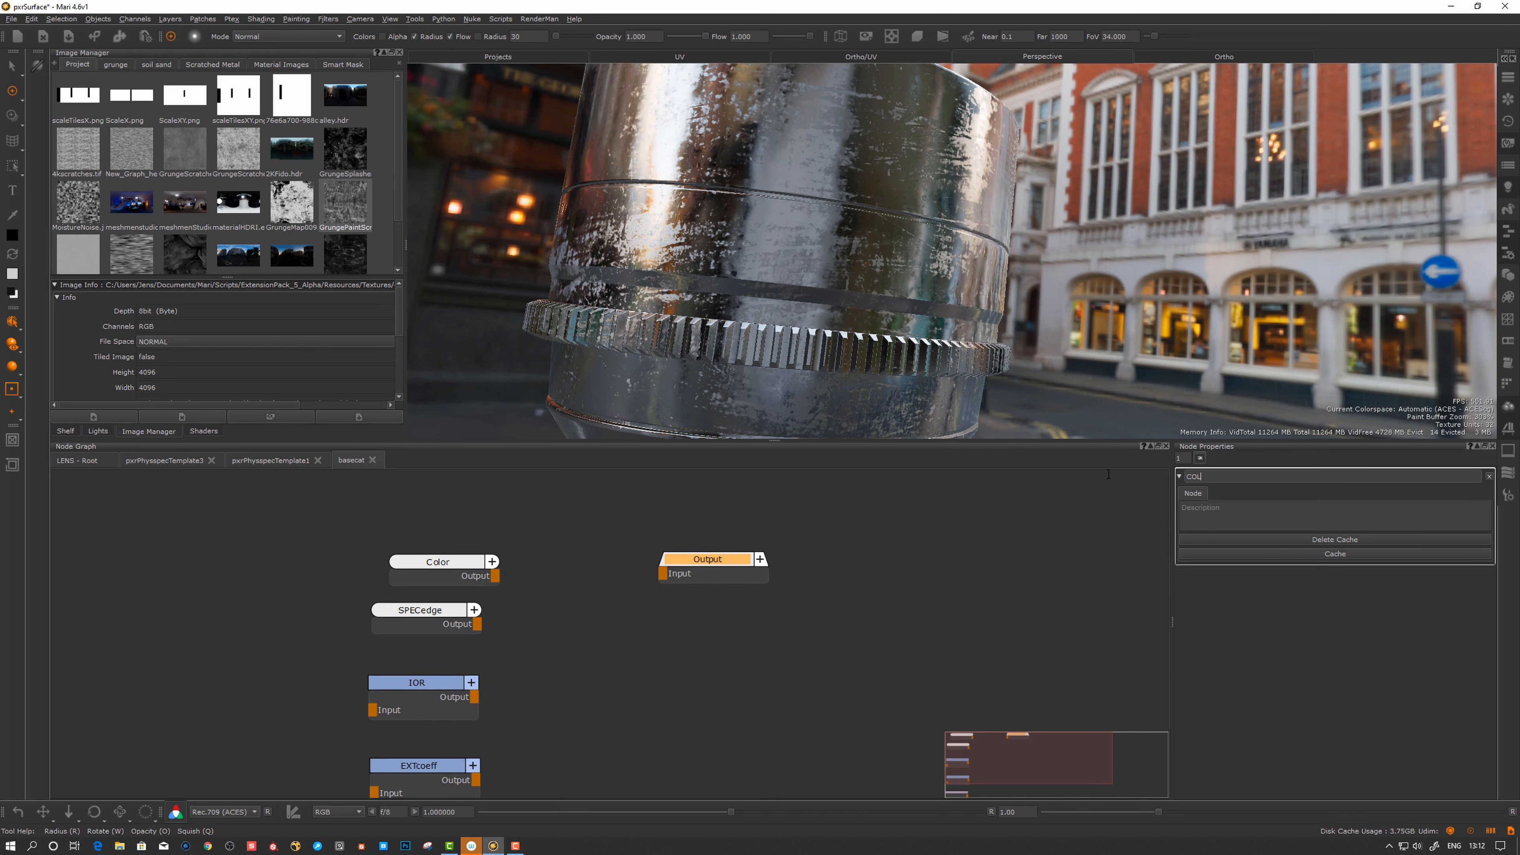
key("Return")
left_click(638, 636)
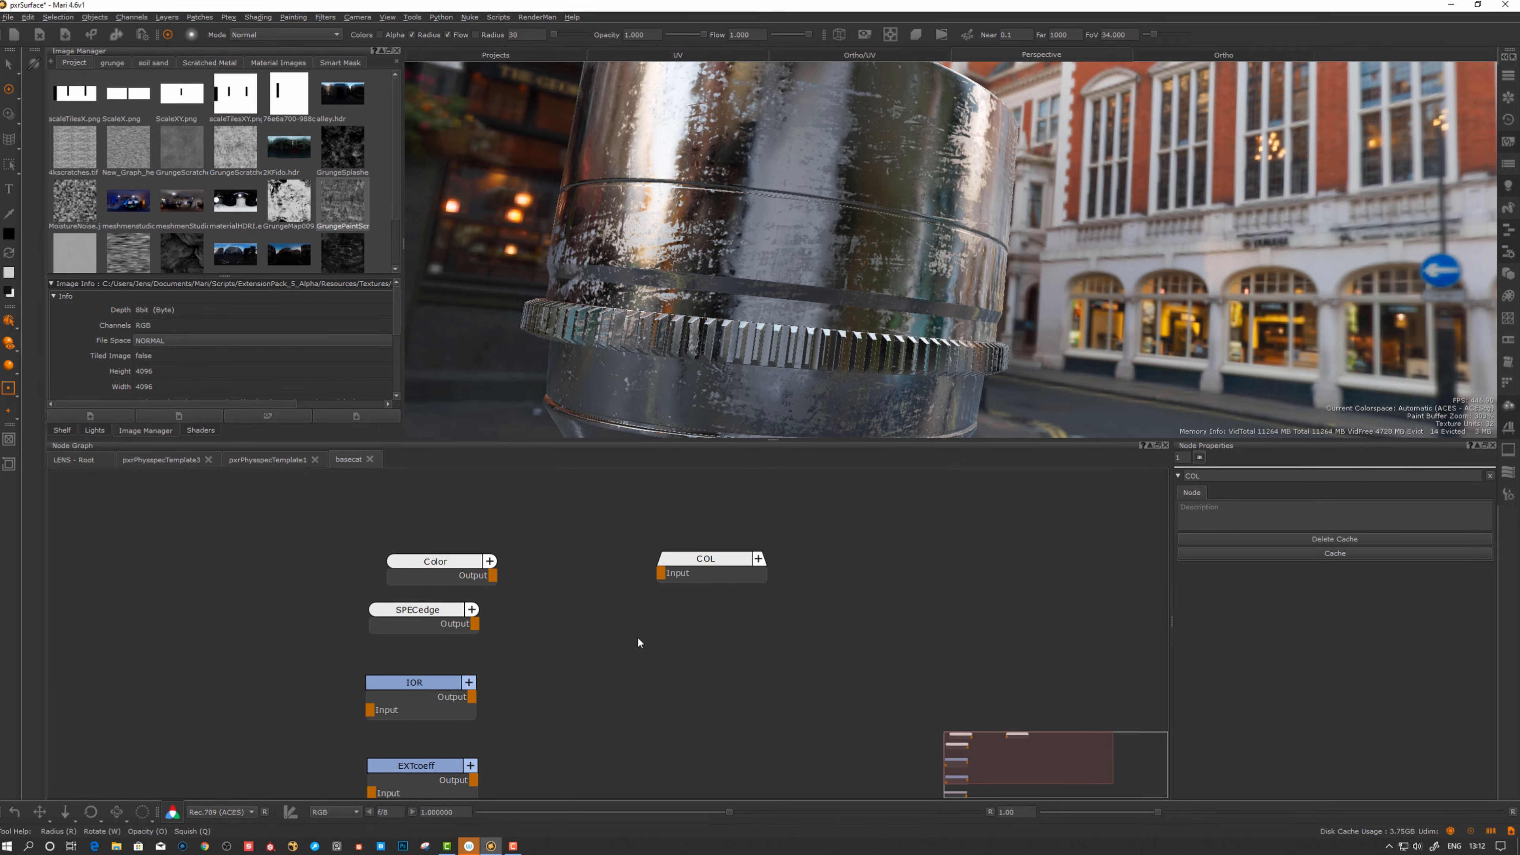
- Add an Output node below COL and rename it SPECedge
key("Tab")
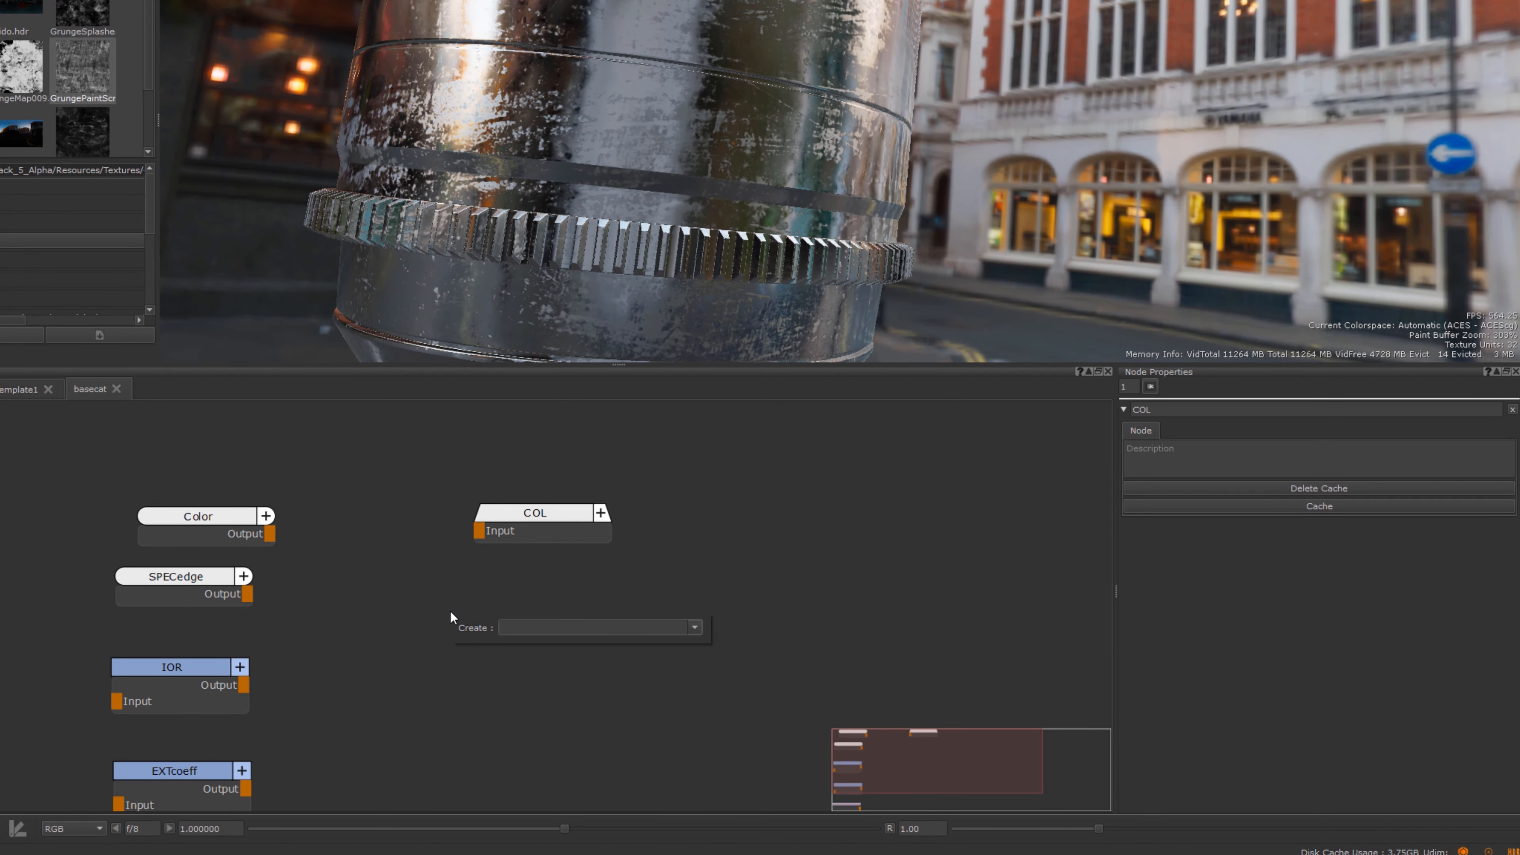
type("ou")
key("Return")
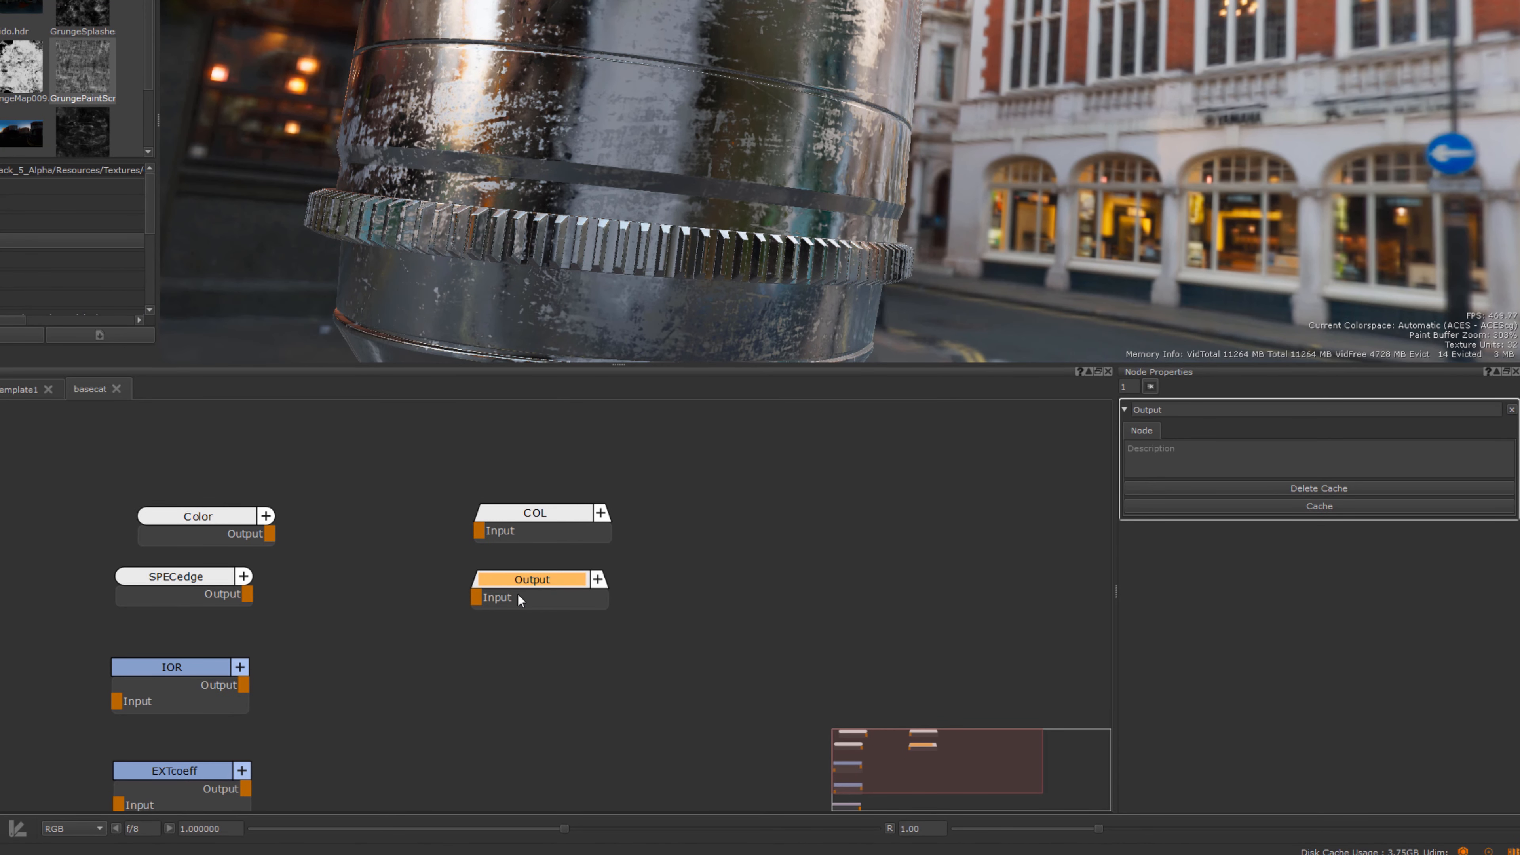
double_click(1157, 412)
type("SPECedge")
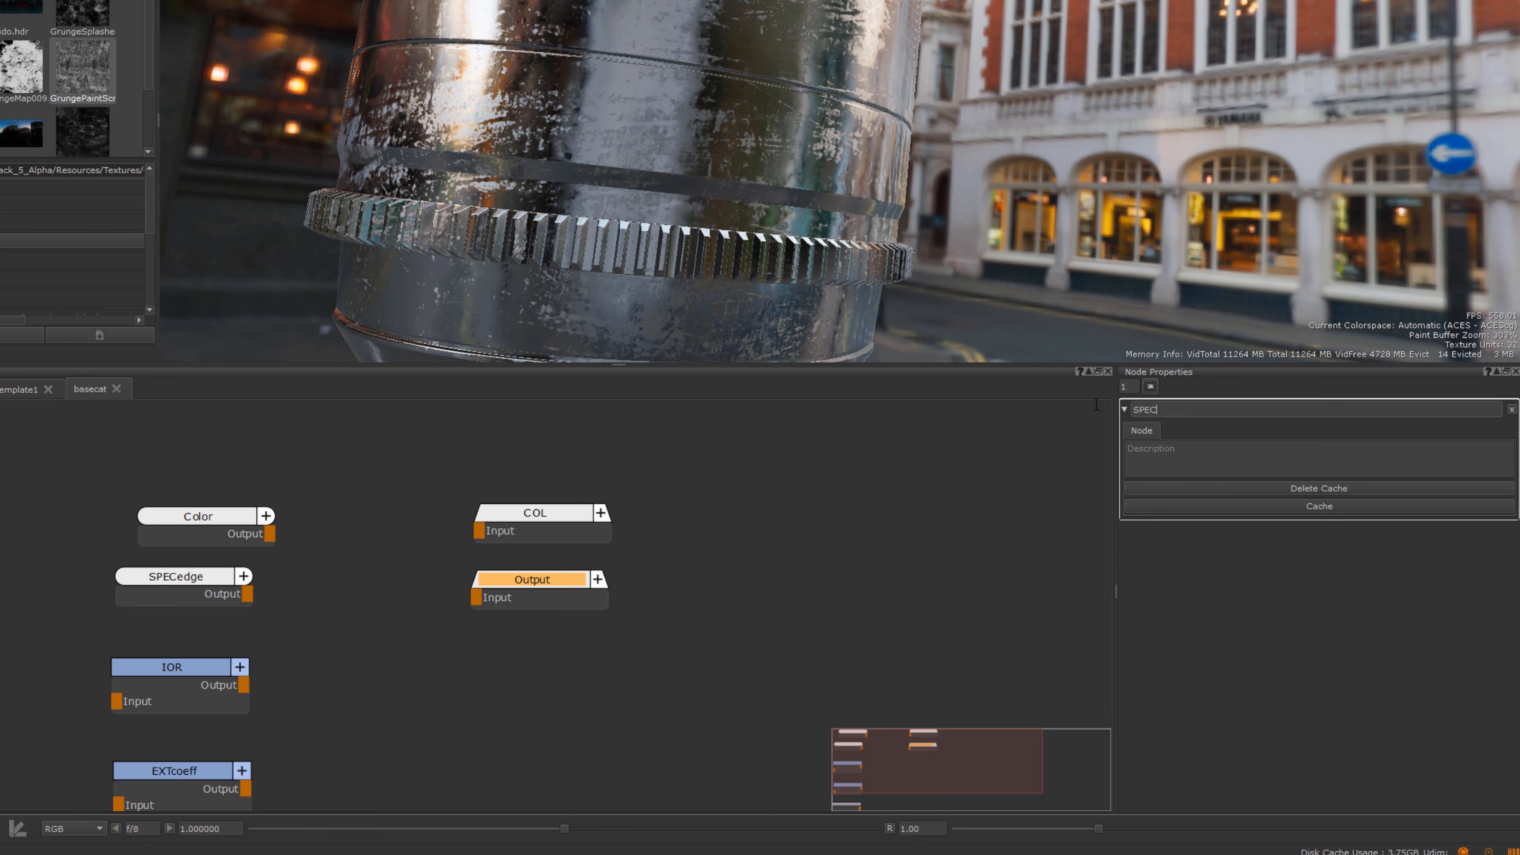
key("Return")
- Add an Output node below the SPECedge output and rename it IOR
left_click(533, 673)
key("Tab")
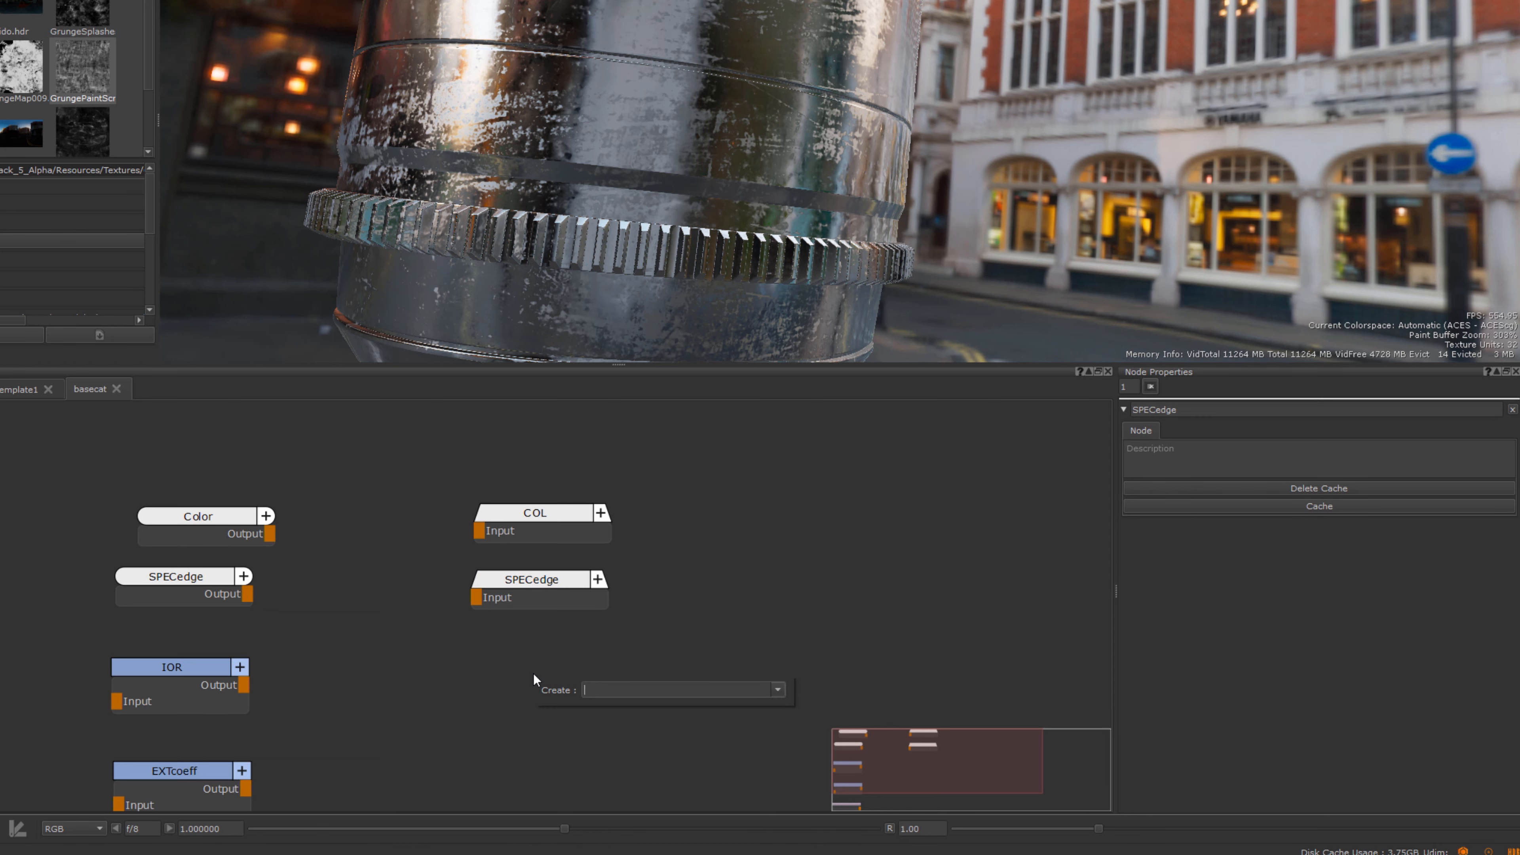
type("out")
key("Return")
double_click(1190, 410)
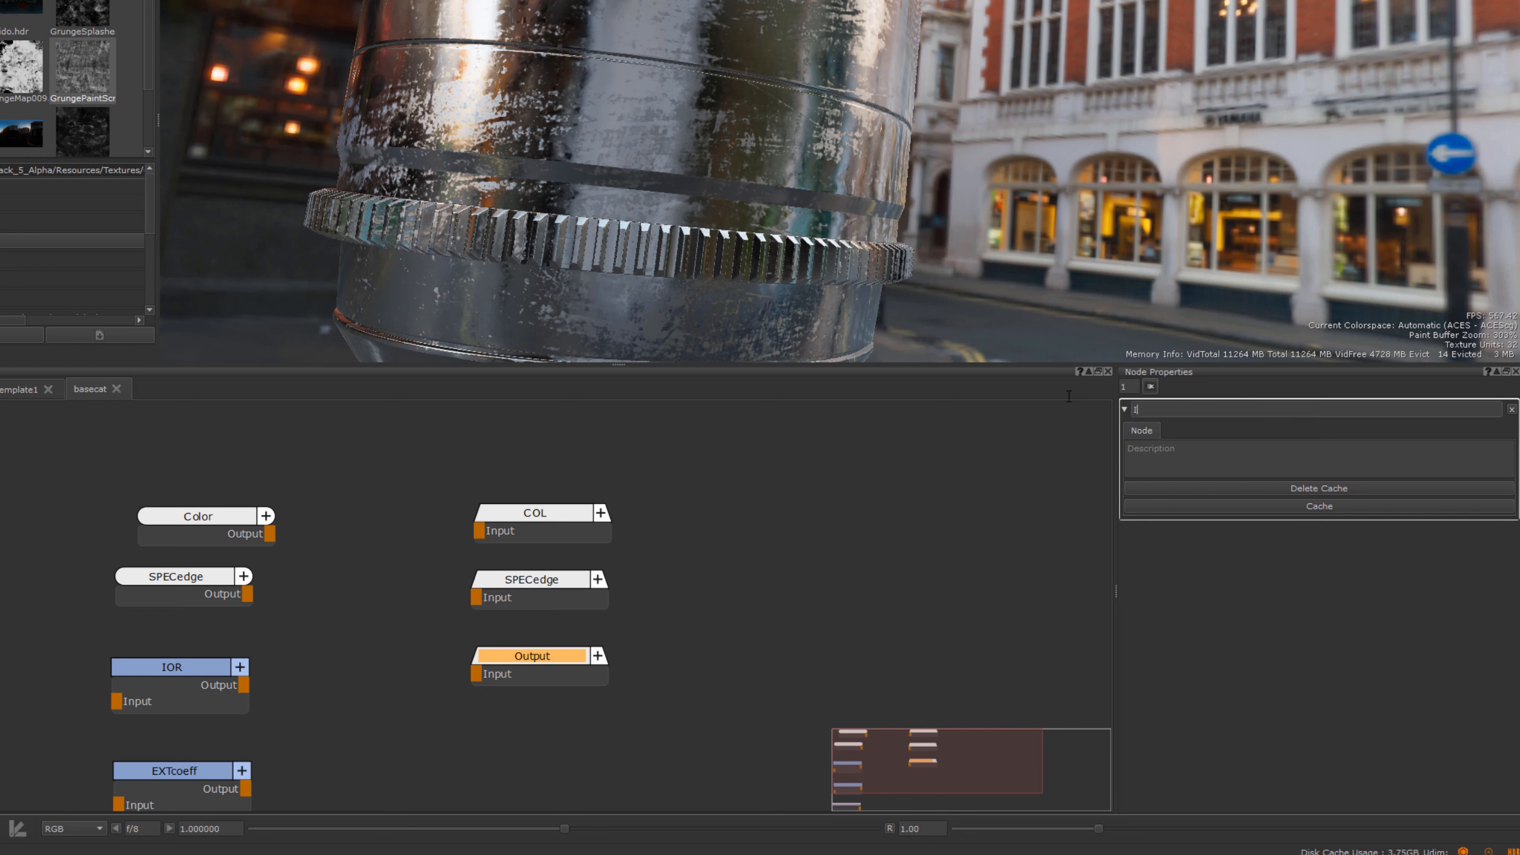
type("IOR")
key("Return")
- Add two more Output nodes below the IOR output, named EXTcoeff and SPECR
left_click(522, 771)
middle_click_drag(531, 725, 537, 686)
type("EXT")
type("coeff")
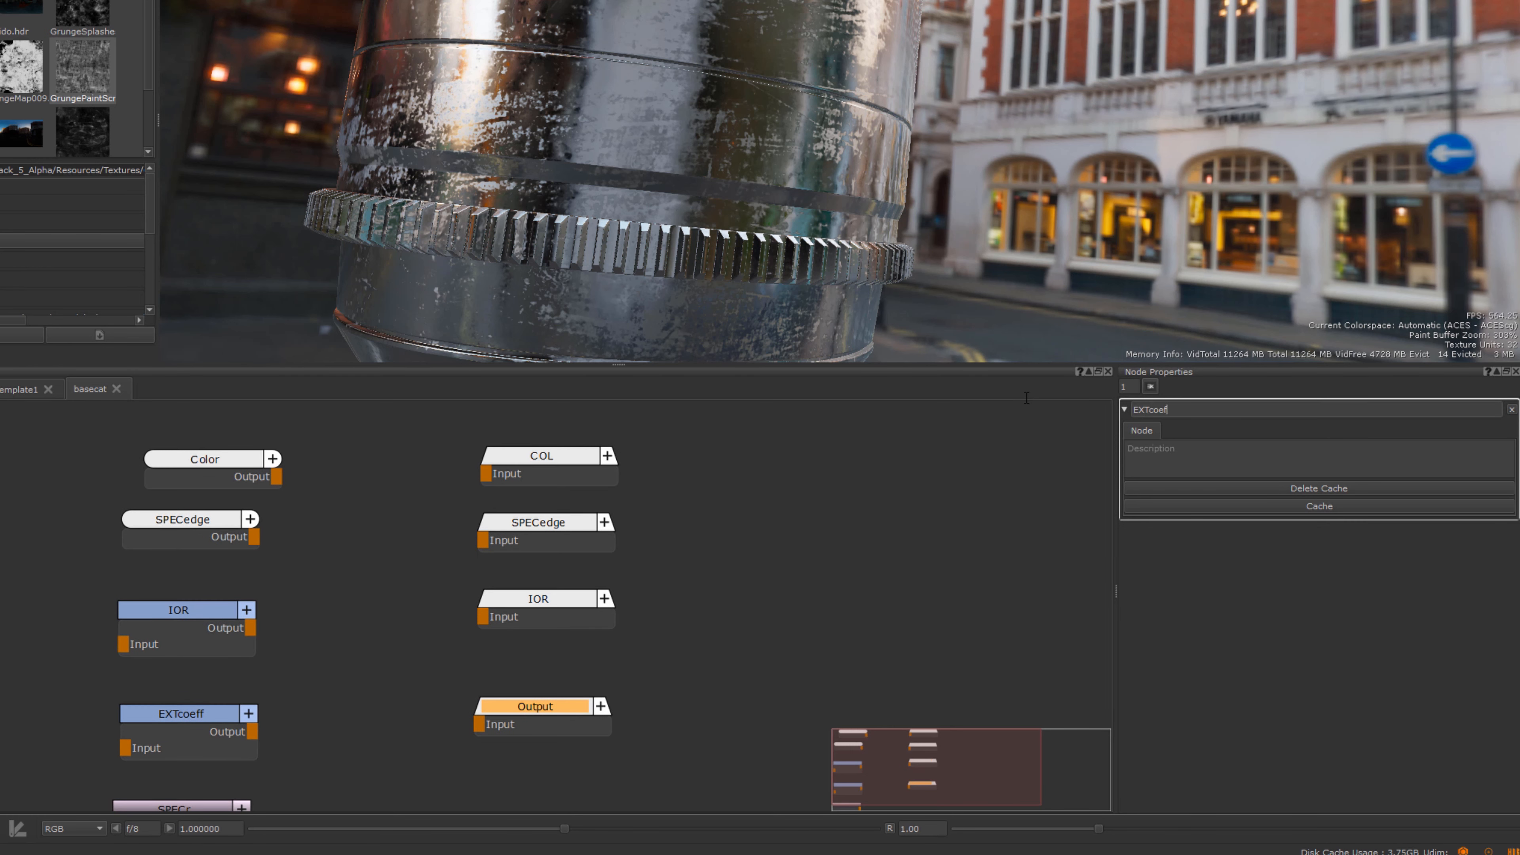
key("Return")
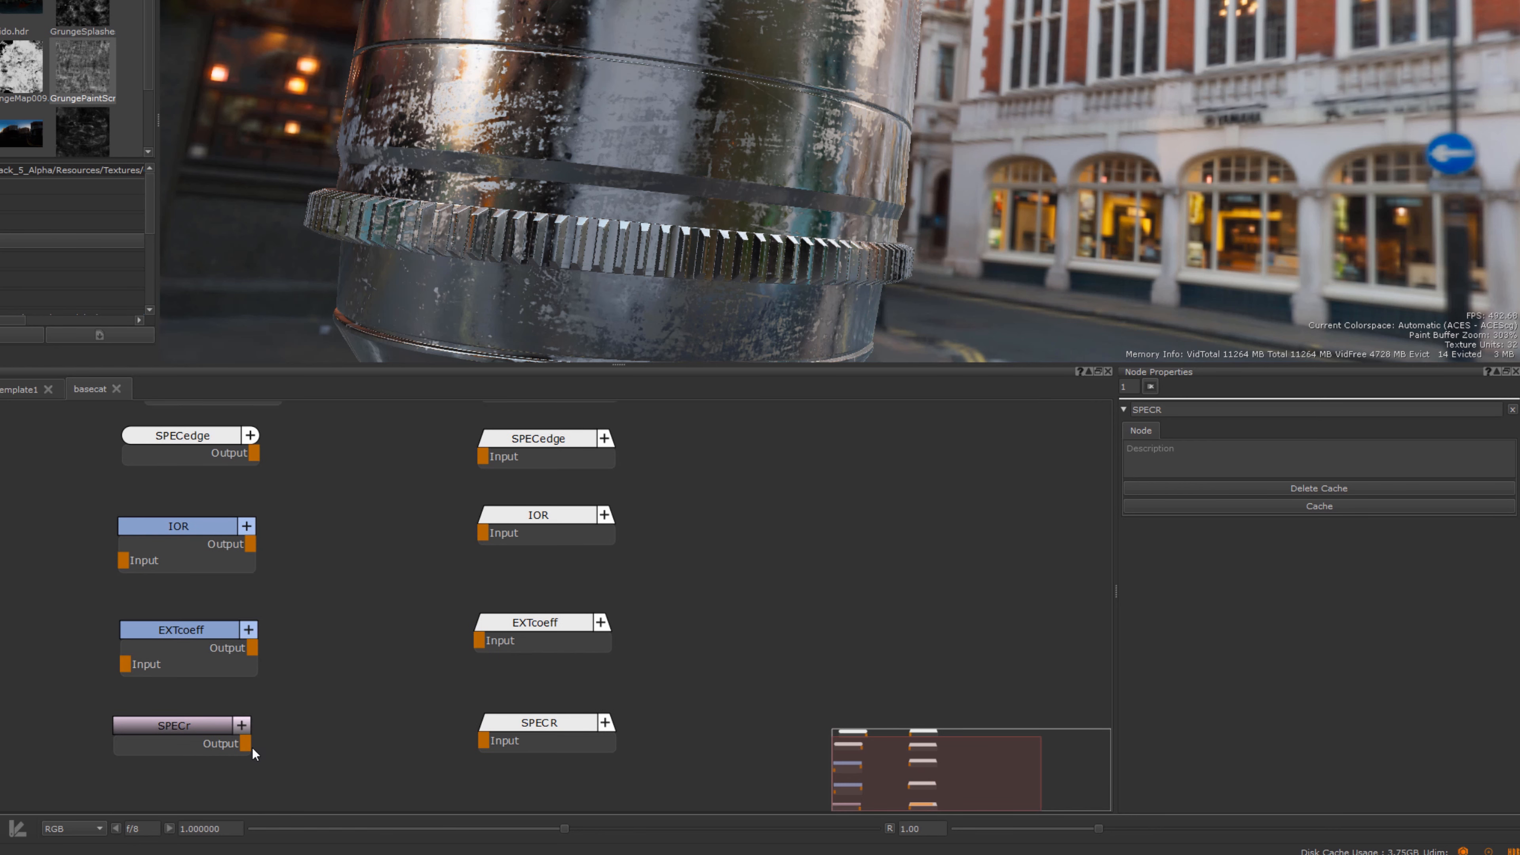
- Connect the Color, SPECedge, IOR, EXTcoeff and SPECr nodes to their matching output nodes
middle_click_drag(252, 747, 280, 569)
left_click(191, 530)
left_click_drag(245, 546, 485, 549)
left_click_drag(254, 614, 484, 617)
left_click_drag(250, 704, 485, 694)
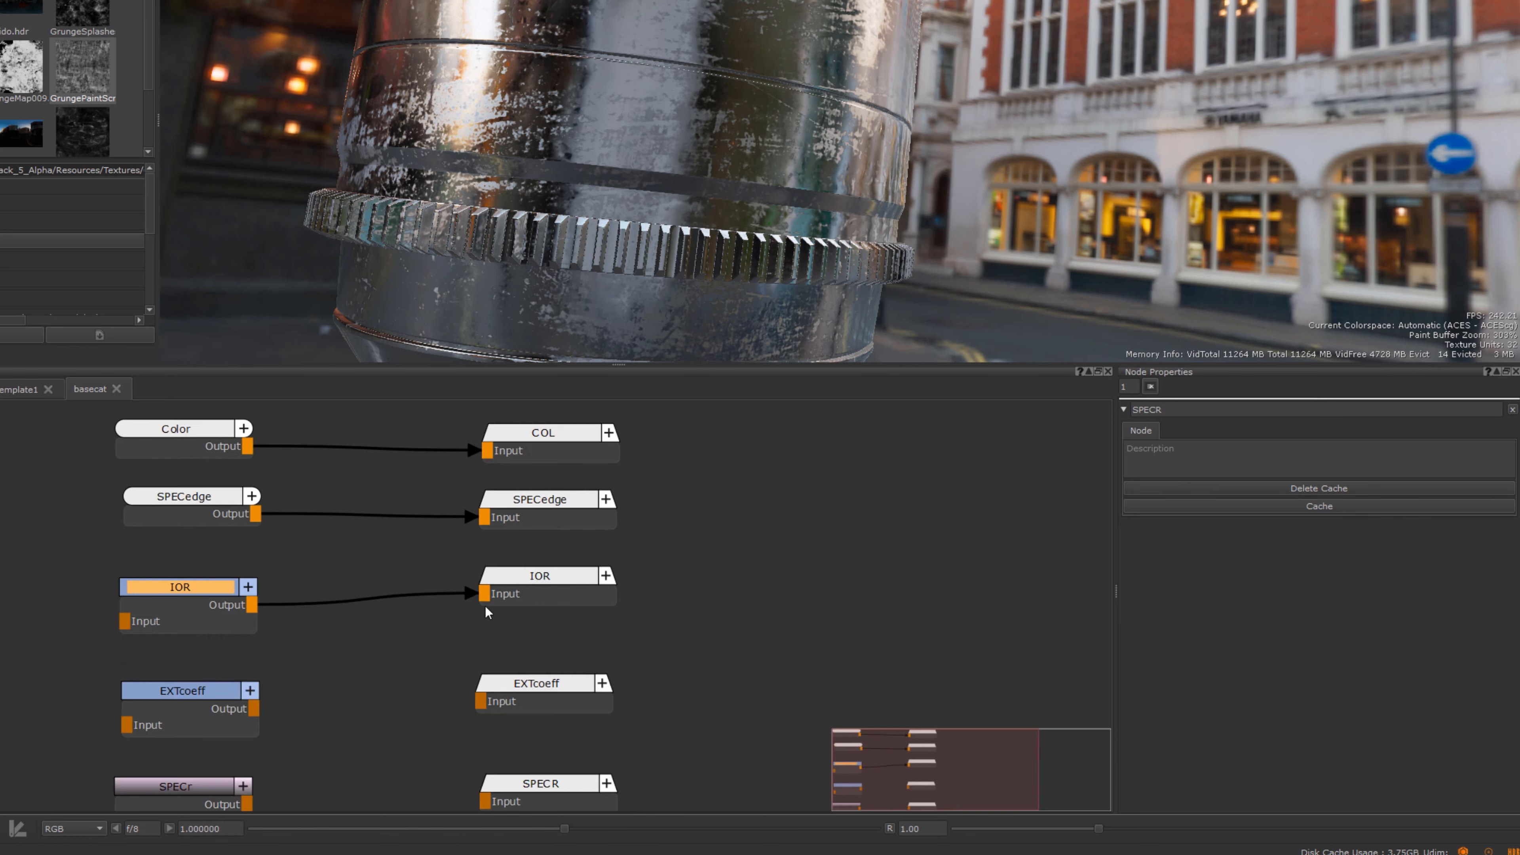
middle_click_drag(485, 694, 490, 567)
left_click_drag(258, 680, 525, 680)
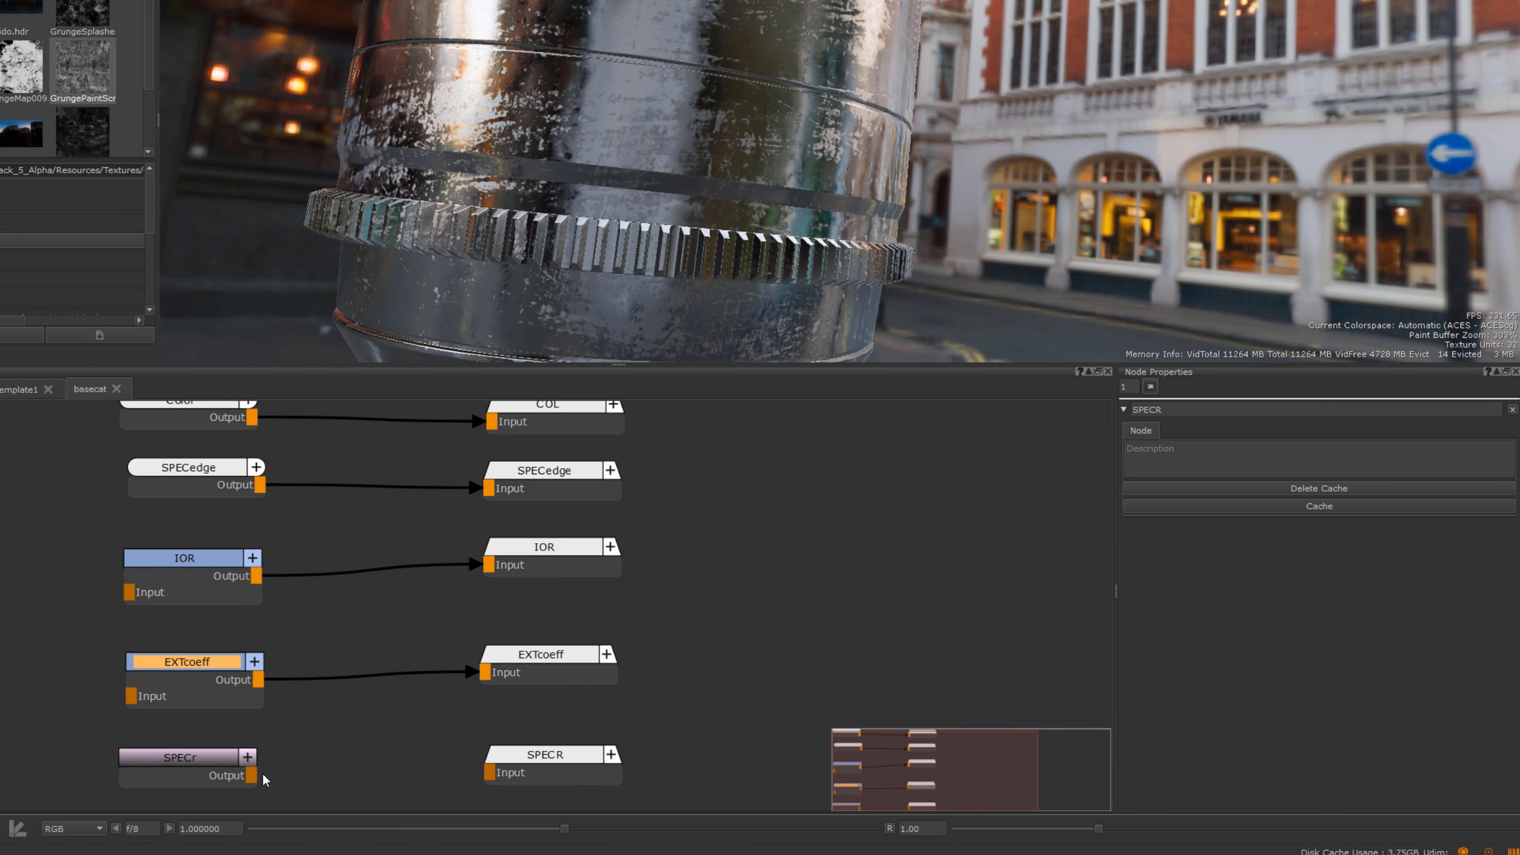
left_click_drag(254, 775, 506, 564)
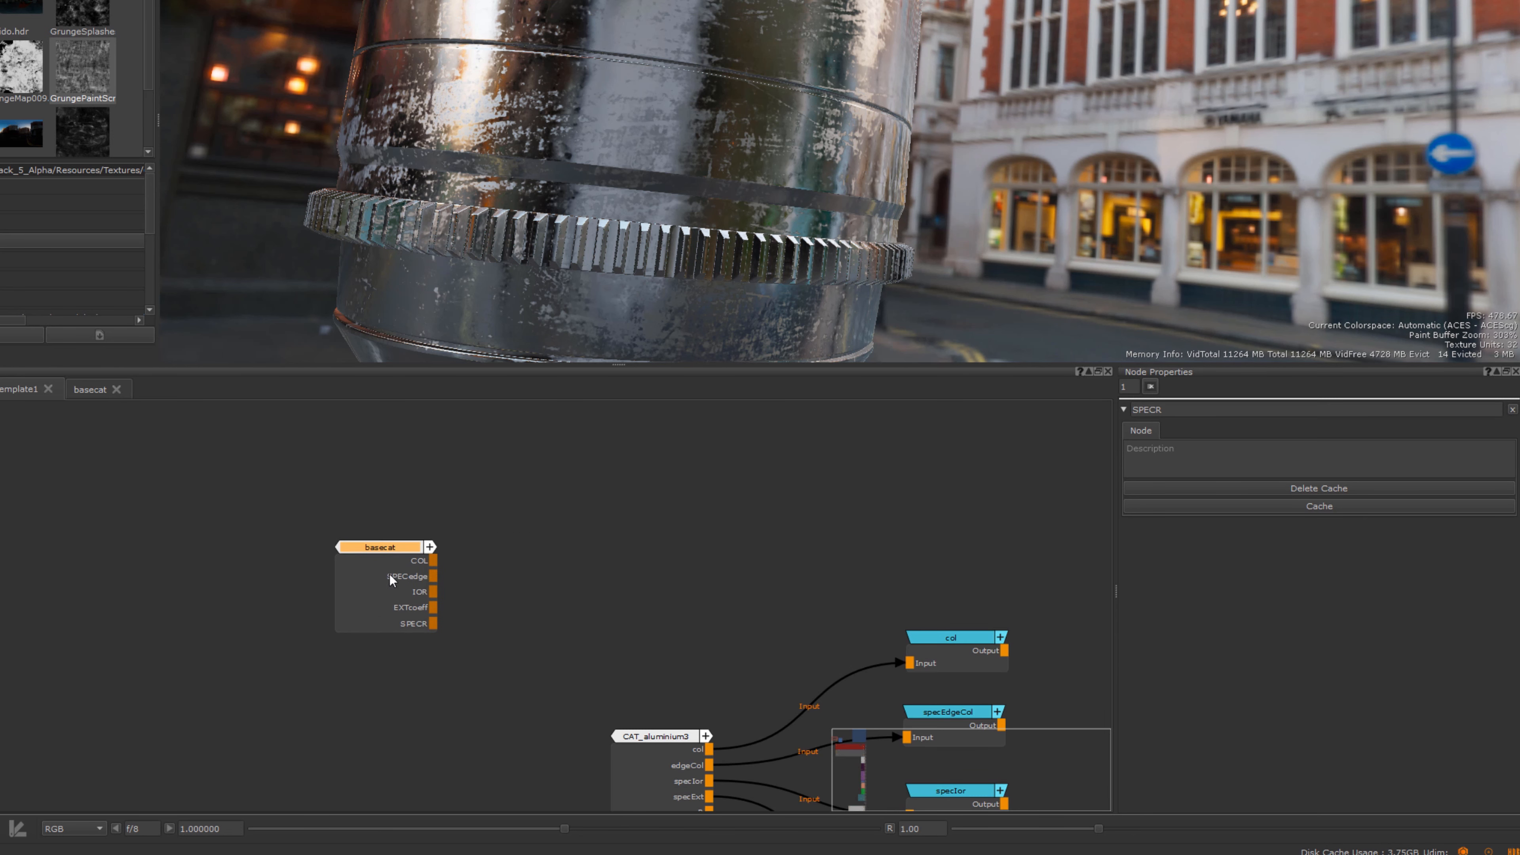
- In the parent graph, compare the basecat group's outputs with the CAT_aluminium3 preset and its connected transmitters
scroll(497, 538, "up", 3)
scroll(802, 541, "down", 3)
middle_click_drag(819, 540, 546, 566)
left_click_drag(248, 558, 261, 547)
scroll(383, 546, "up", 3)
left_click(394, 545)
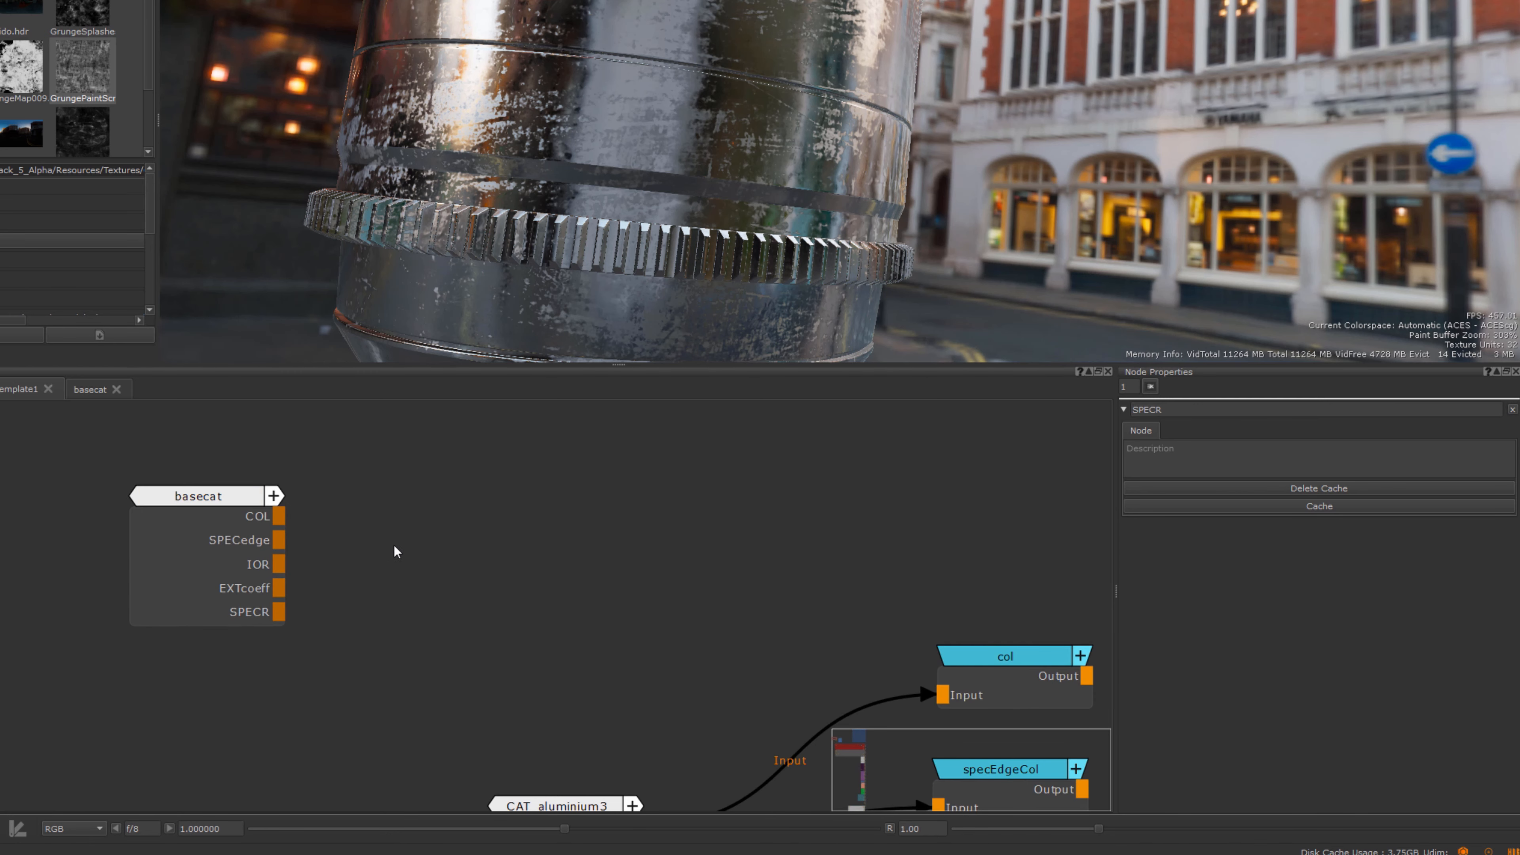
middle_click_drag(509, 554, 502, 572)
scroll(829, 679, "down", 4)
scroll(828, 678, "down", 1)
mouse_move(841, 679)
middle_mouse_down()
mouse_move(723, 597)
mouse_move(849, 656)
middle_mouse_up()
scroll(745, 632, "up", 3)
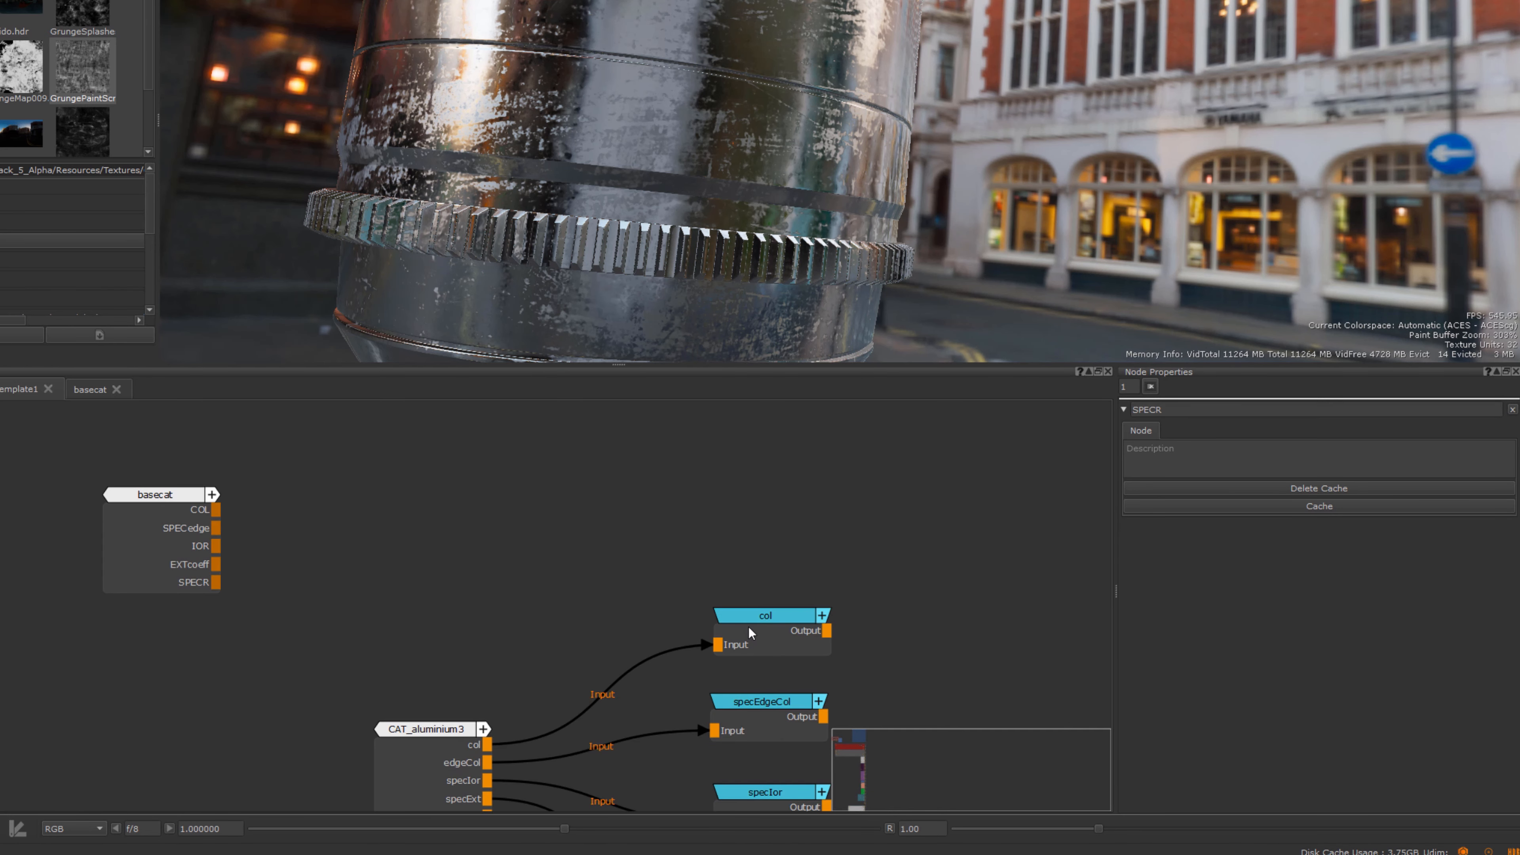
middle_click_drag(357, 614, 389, 646)
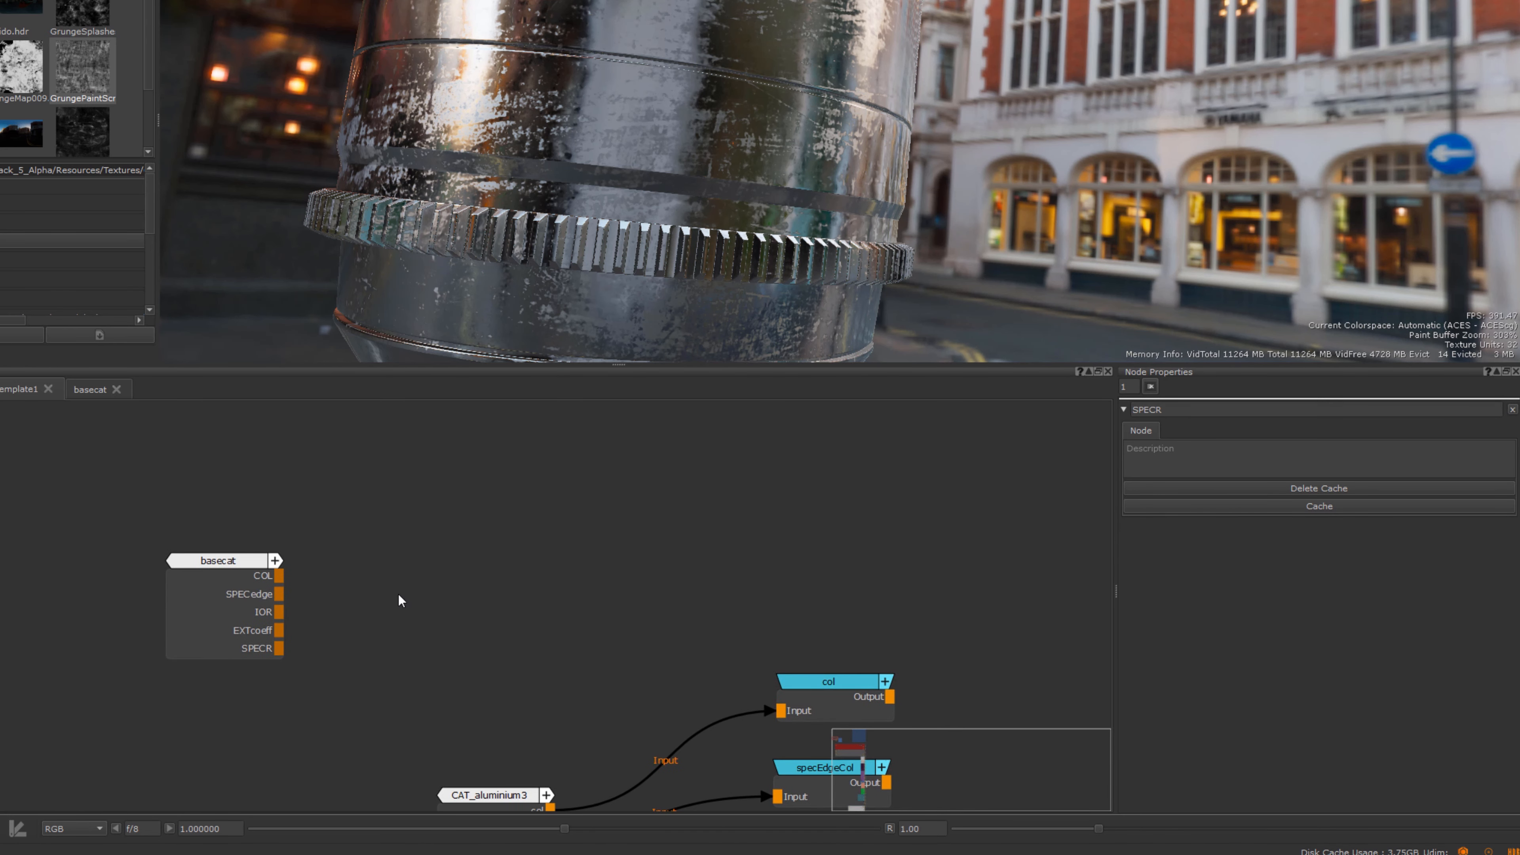
- Add a Radio Transmitter node and place it beside the basecat group
key("Tab")
type("radio")
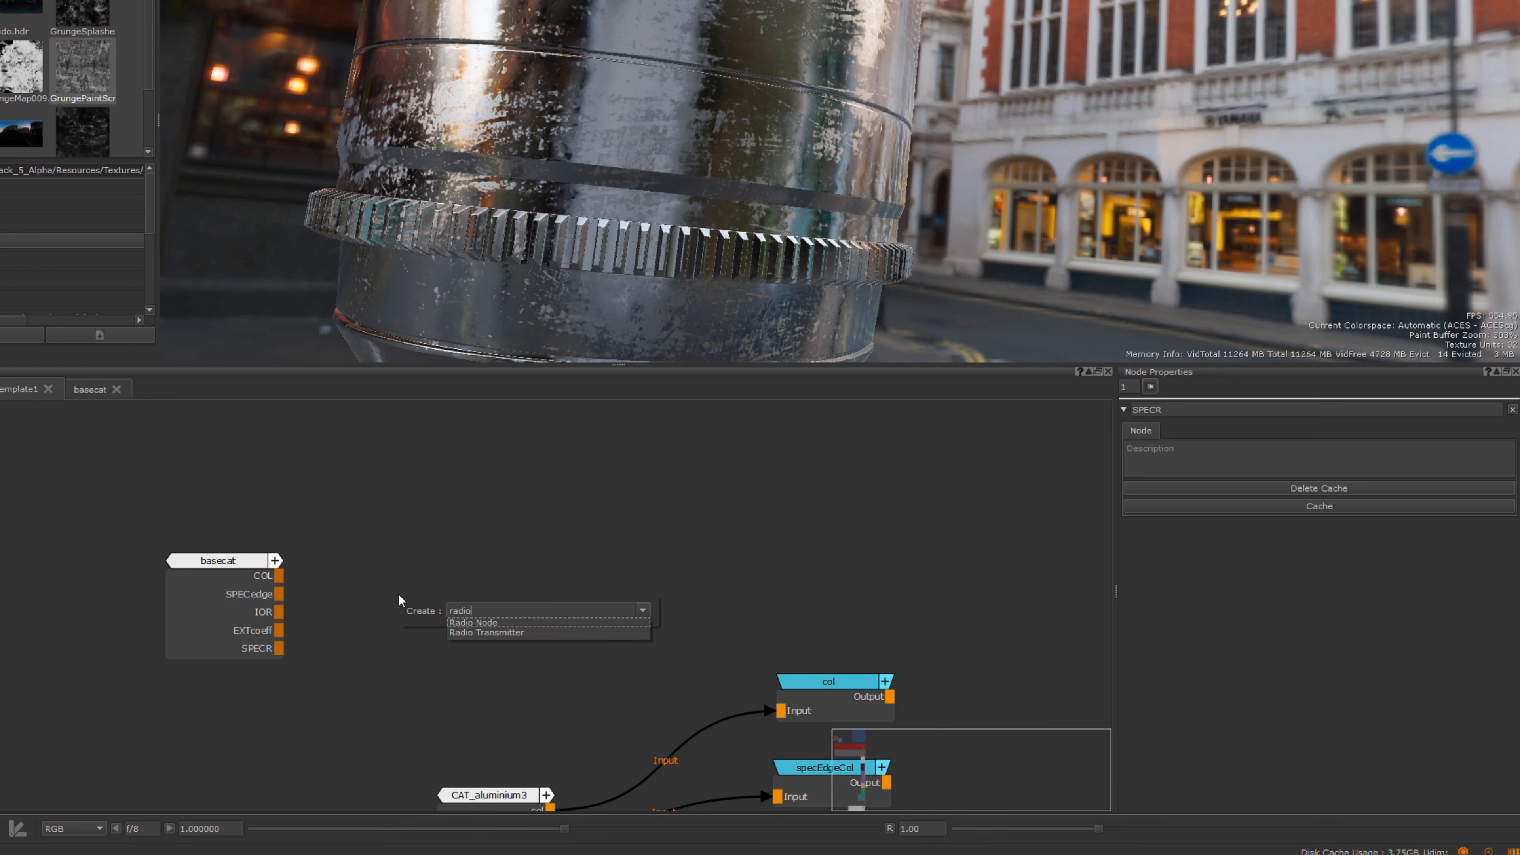
key("Down")
key("Down")
key("Return")
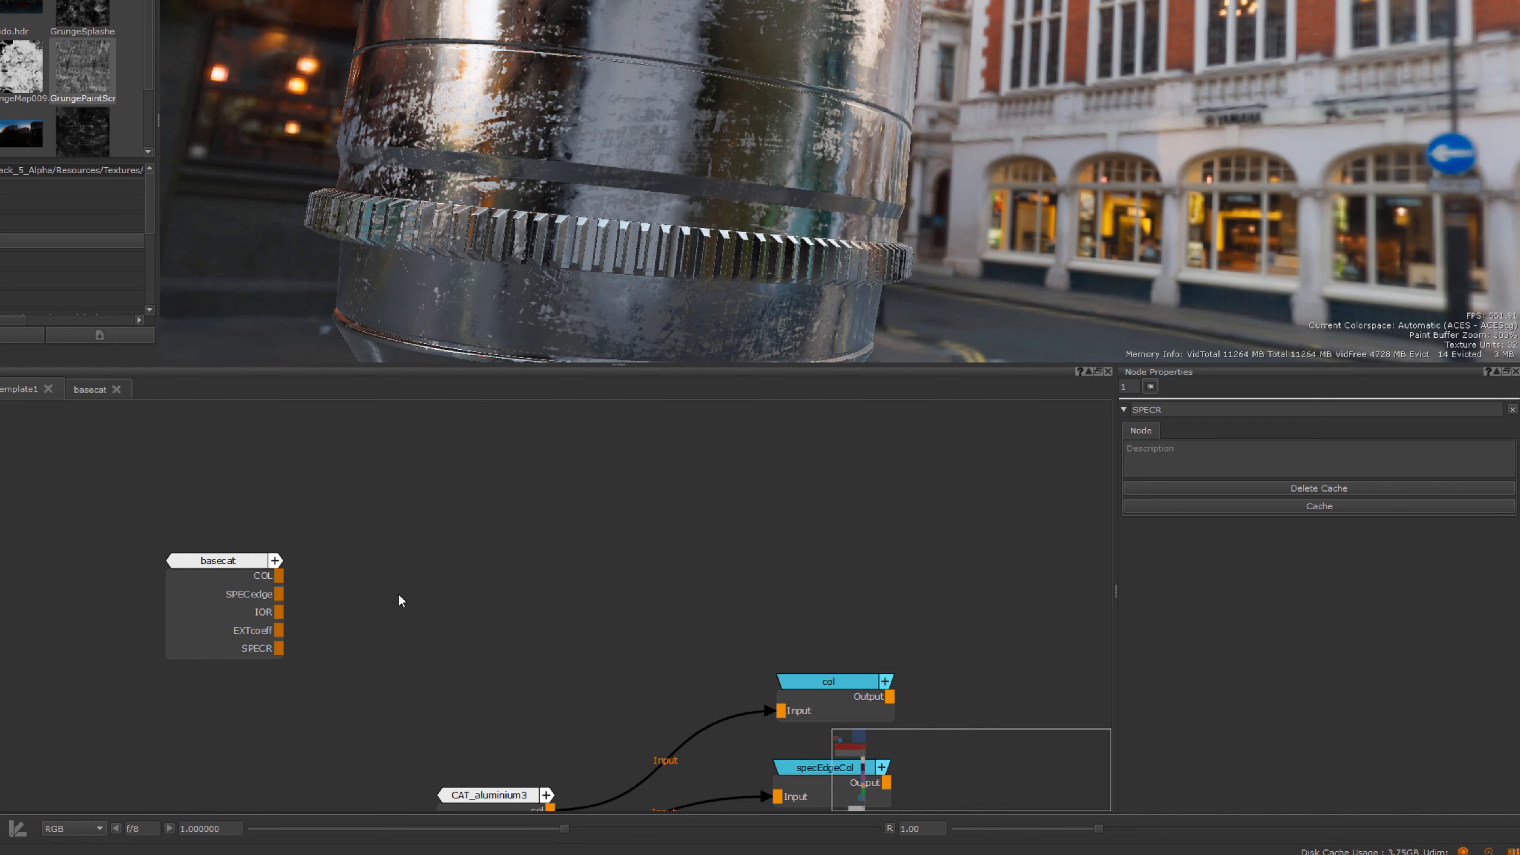
left_click_drag(413, 600, 426, 507)
- Rename the Radio Transmitter COLbasecat and connect the basecat group's COL output to its input
left_click_drag(275, 582, 294, 580)
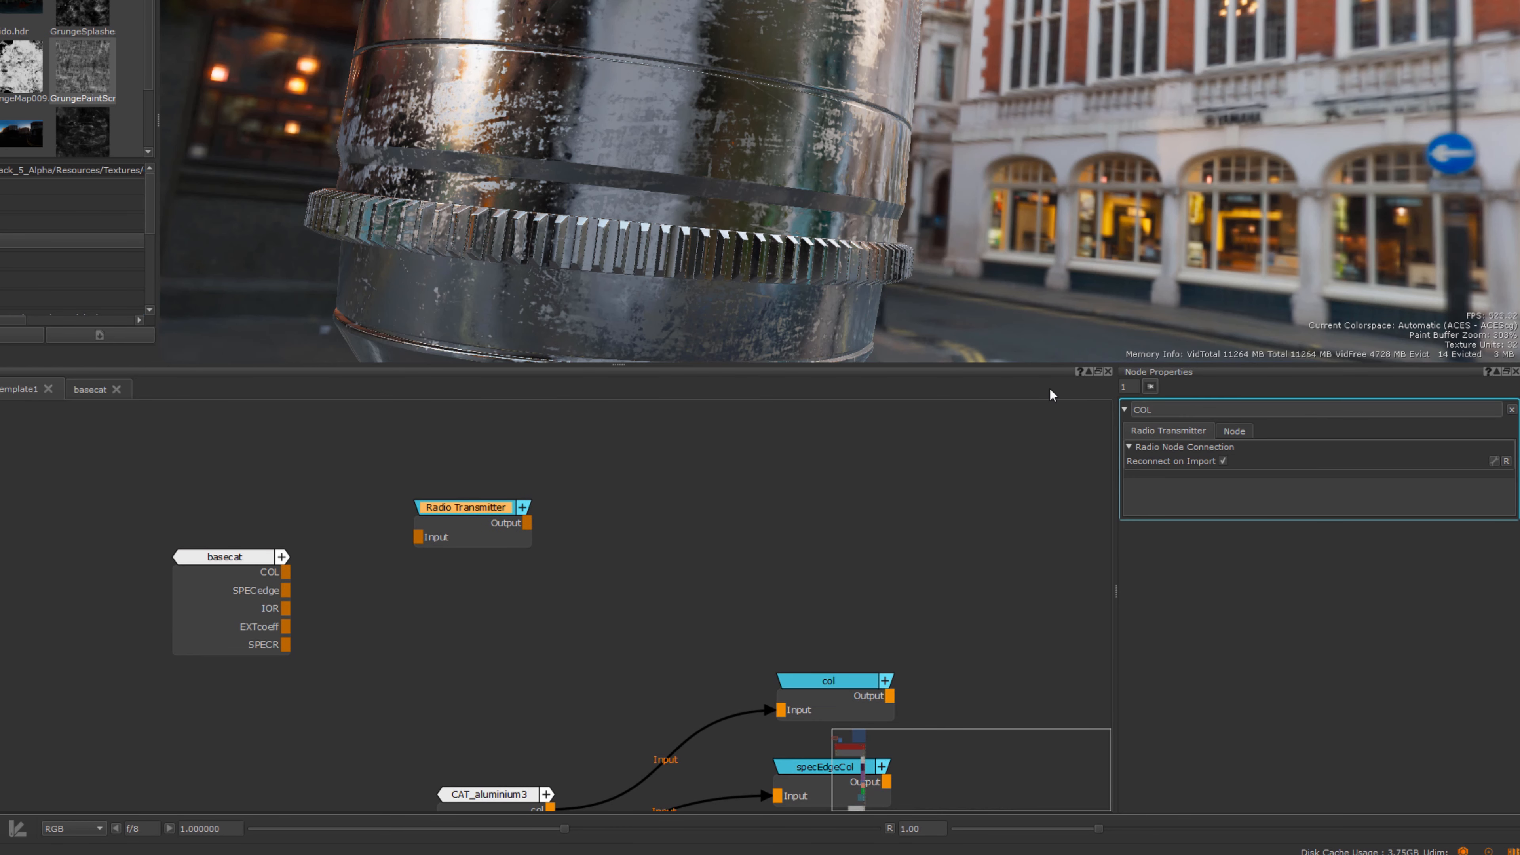
type("basecat")
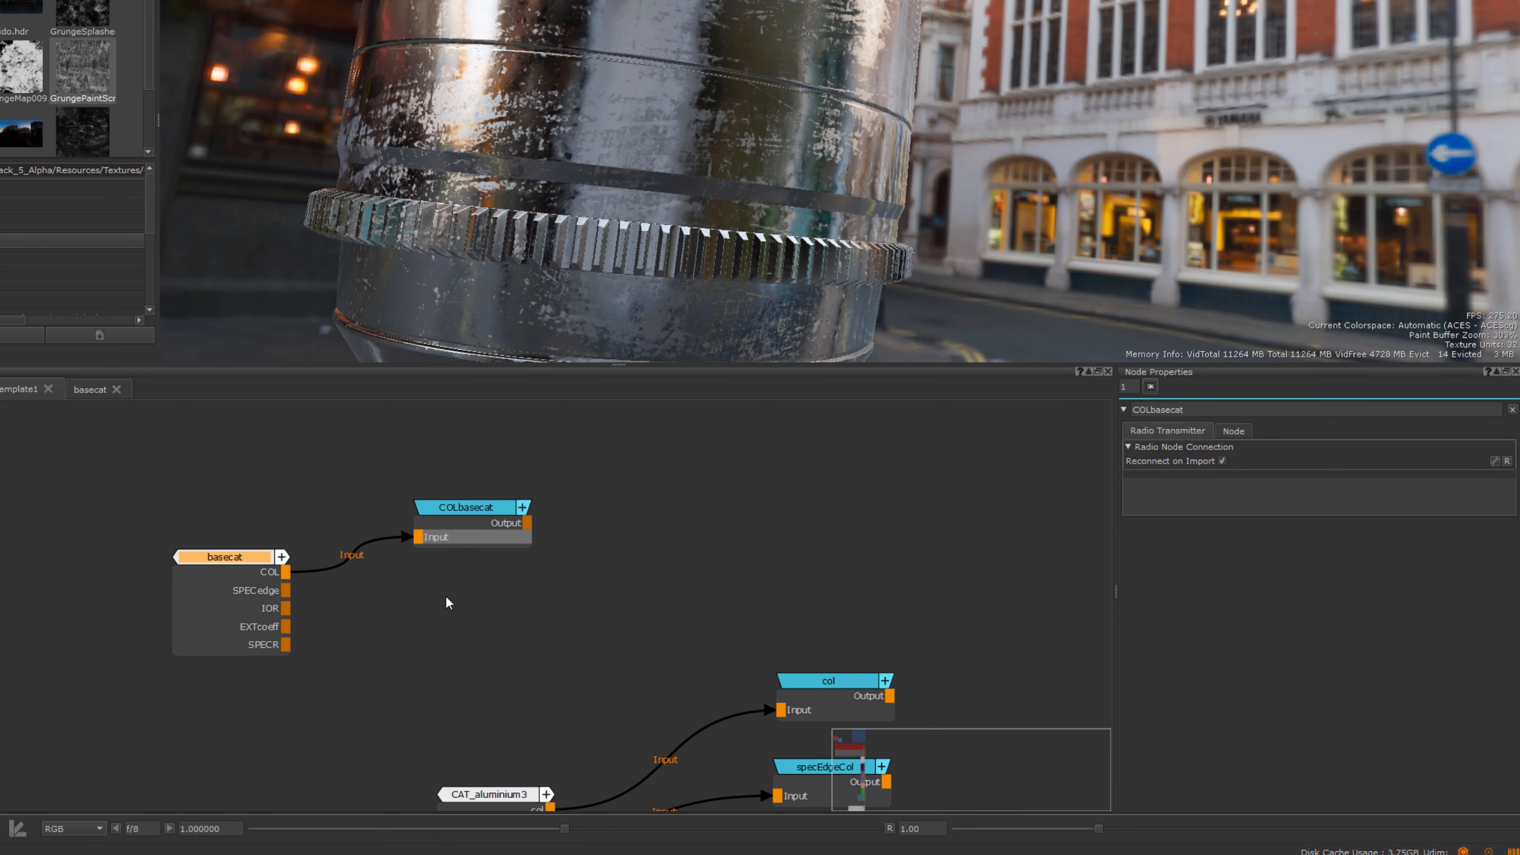
left_click(445, 598)
left_click_drag(470, 511, 479, 519)
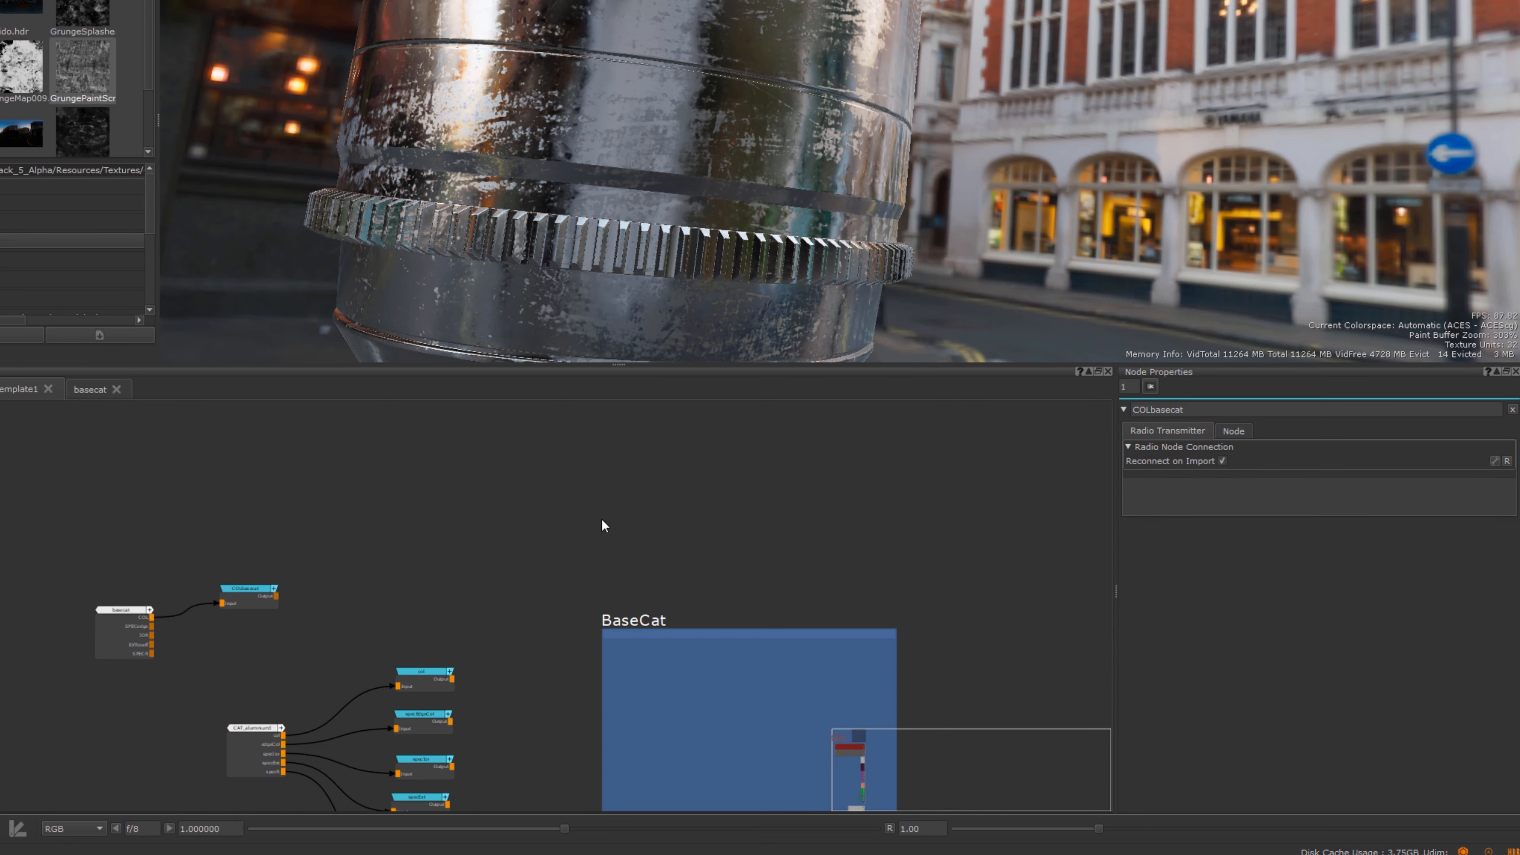
- Add a Radio Node above the BaseCat backdrop and assign it to the COLbasecat transmitter
key("Tab")
type("radio")
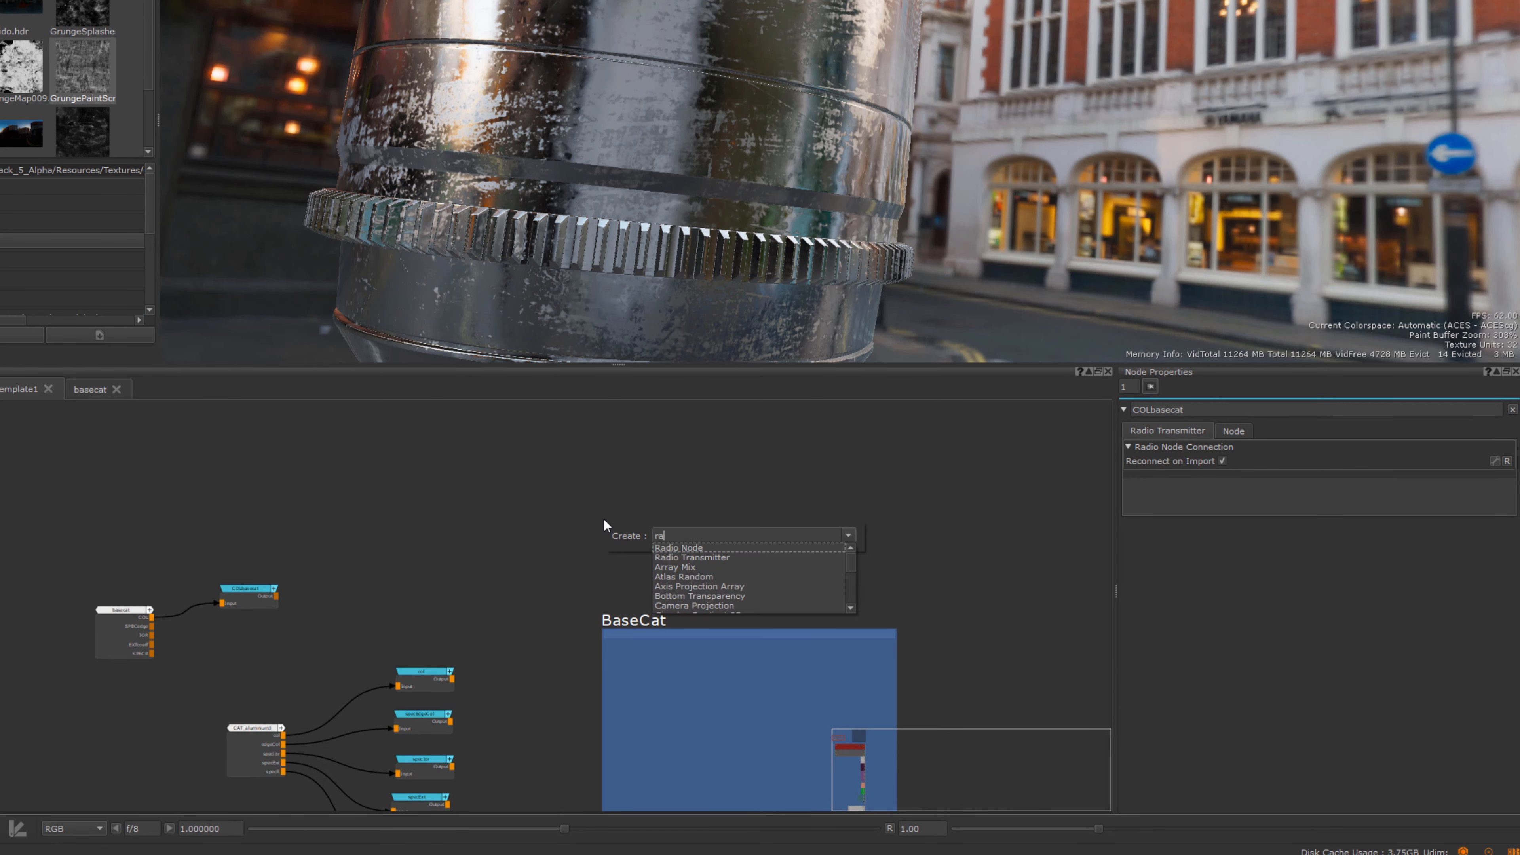
key("Return")
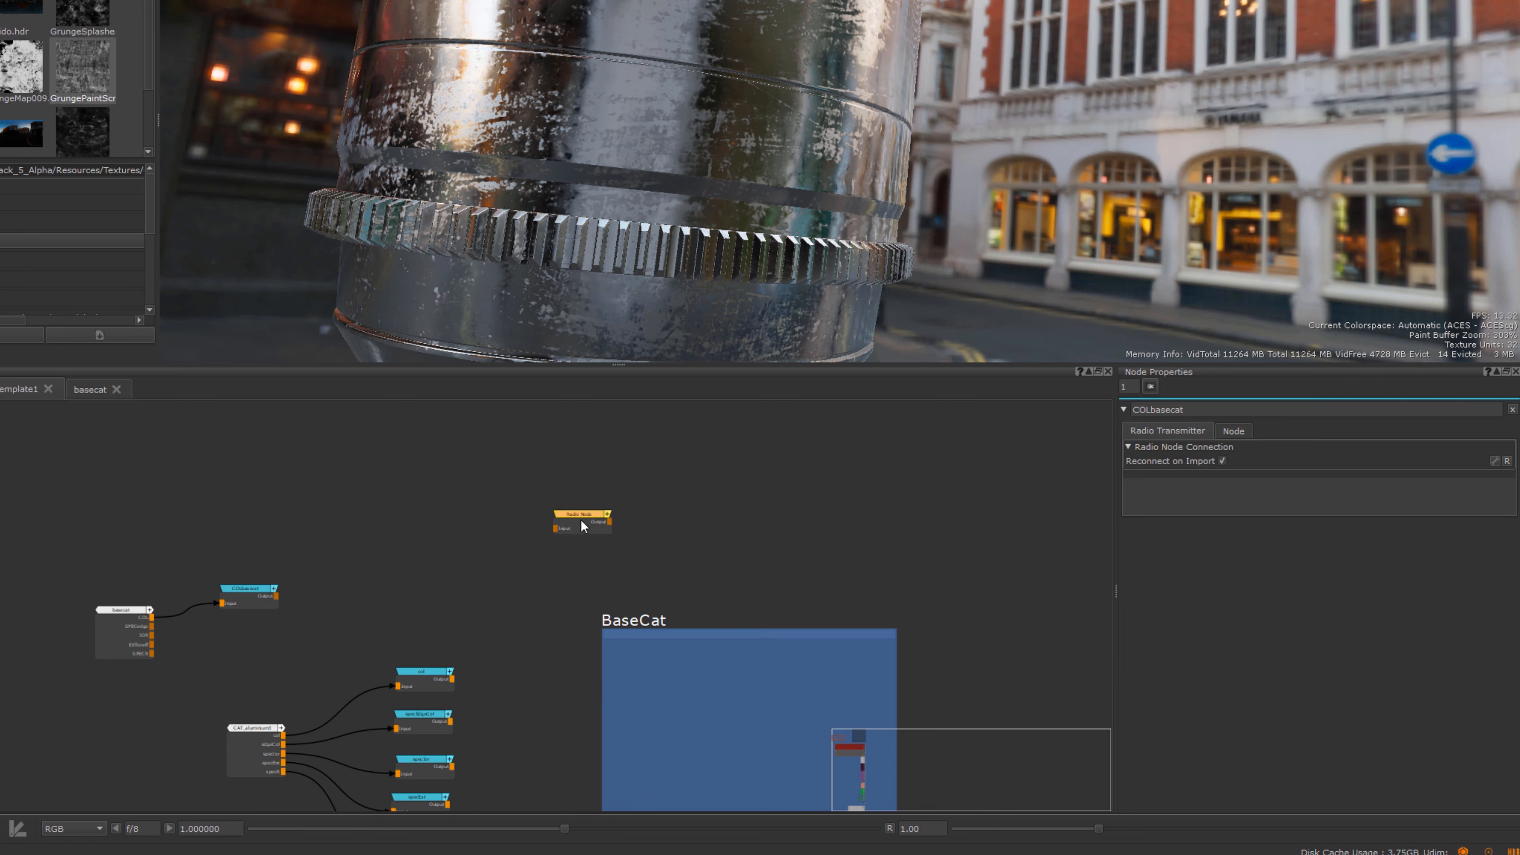
left_click(579, 517)
right_click(579, 515)
mouse_move(629, 626)
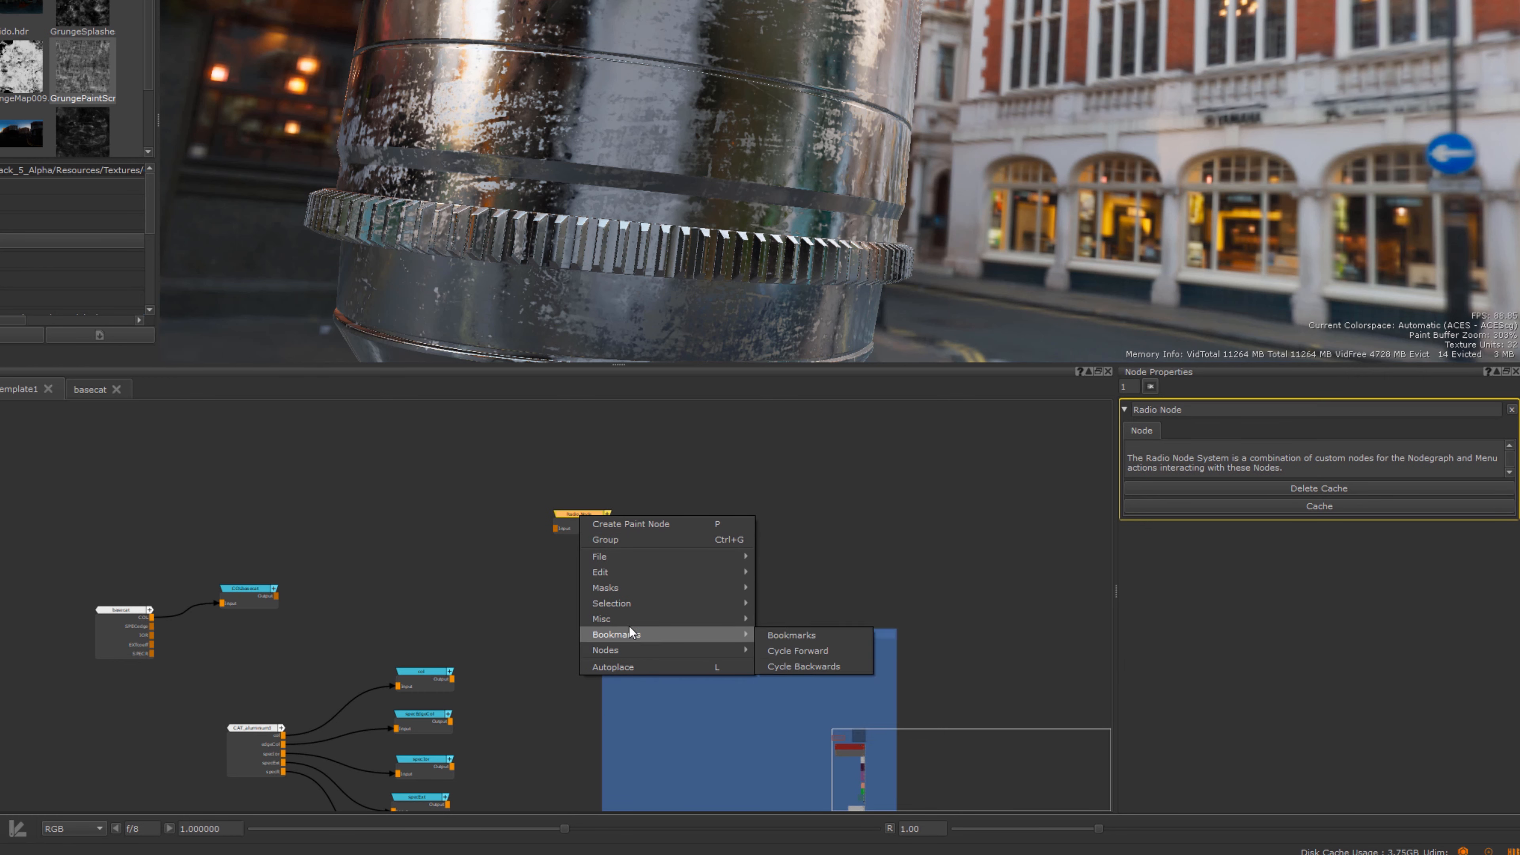
left_click(802, 634)
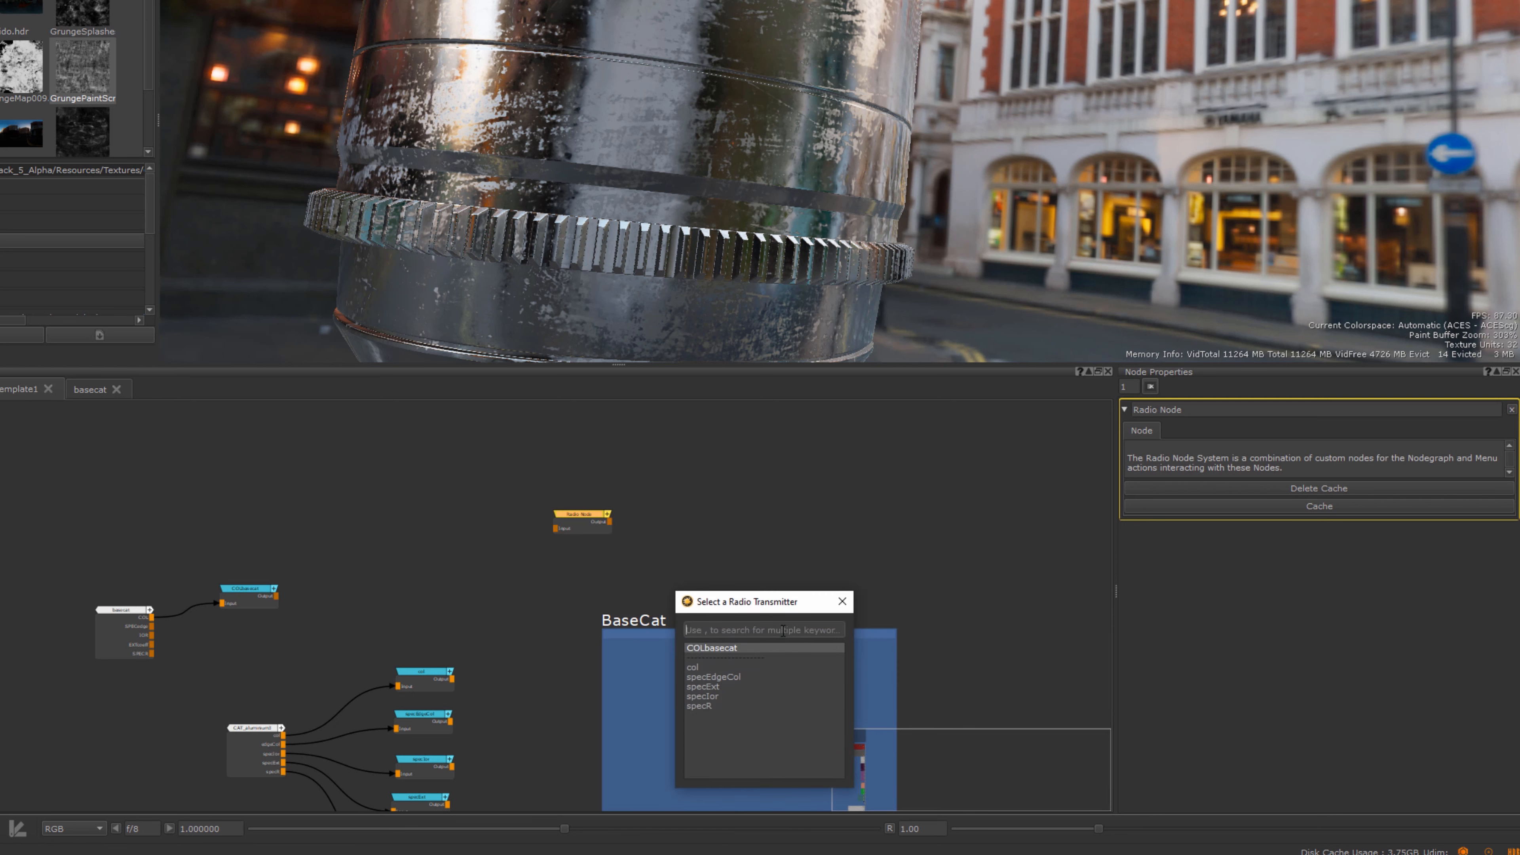
left_click(719, 649)
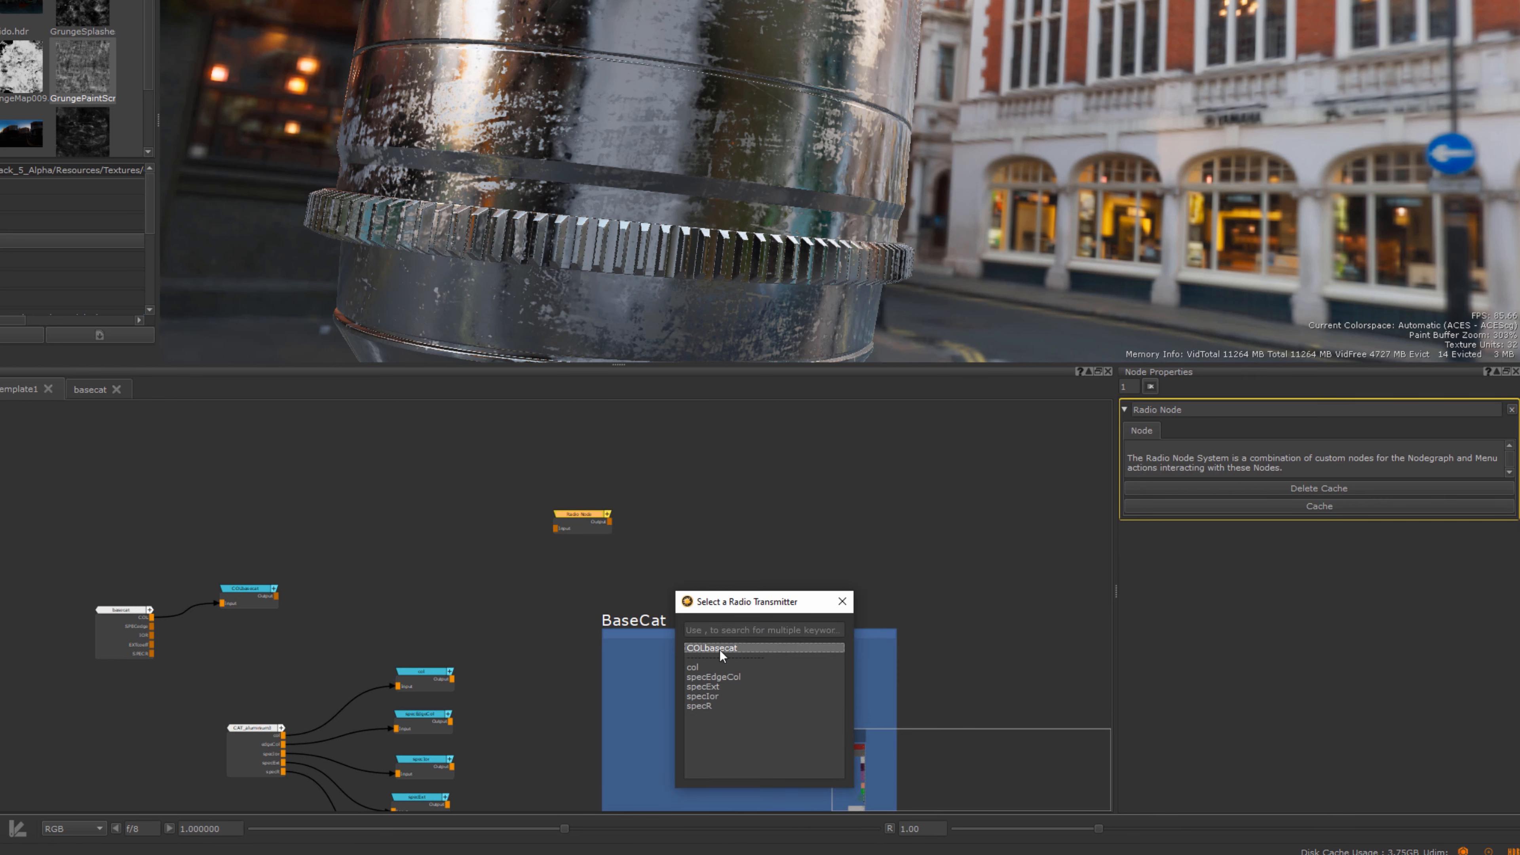
double_click(720, 649)
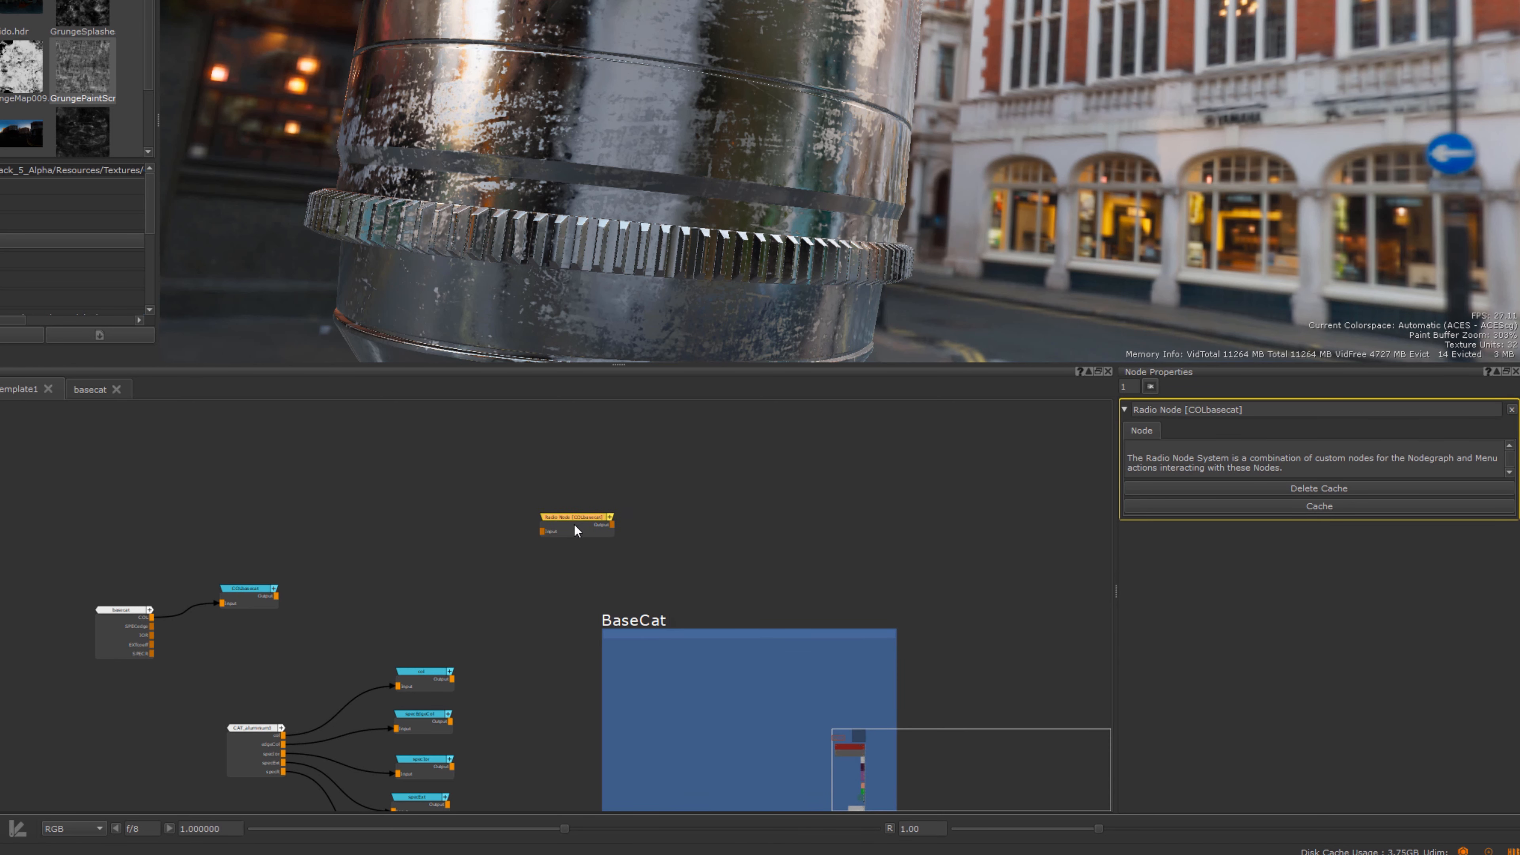
- Connect the Radio Node's output into the downstream material network and toggle the radio node connection on the COLbasecat transmitter
left_click_drag(582, 524, 594, 526)
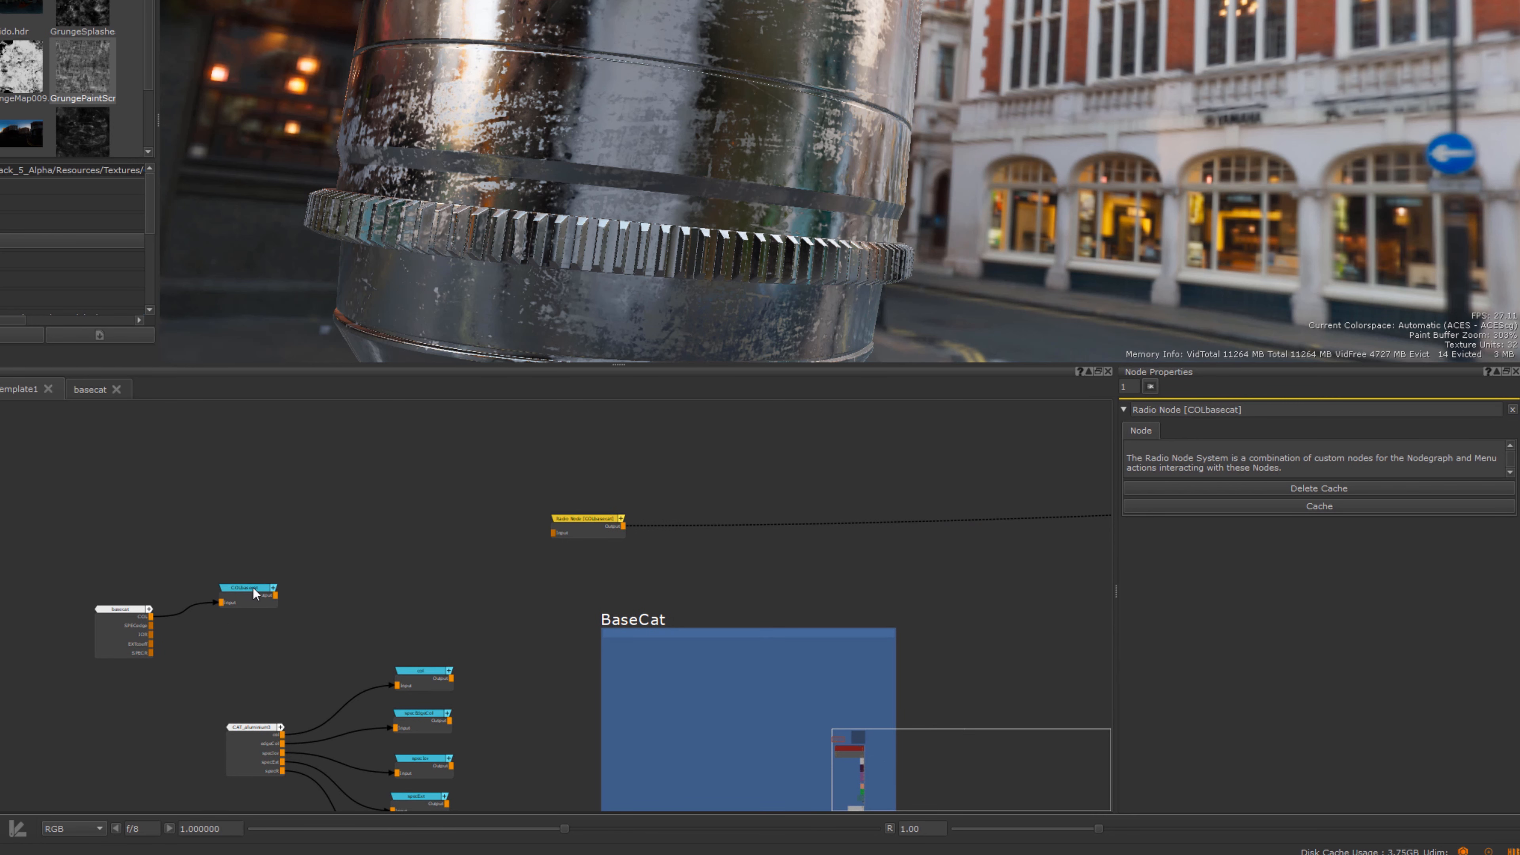
left_click_drag(255, 589, 255, 576)
right_click(252, 573)
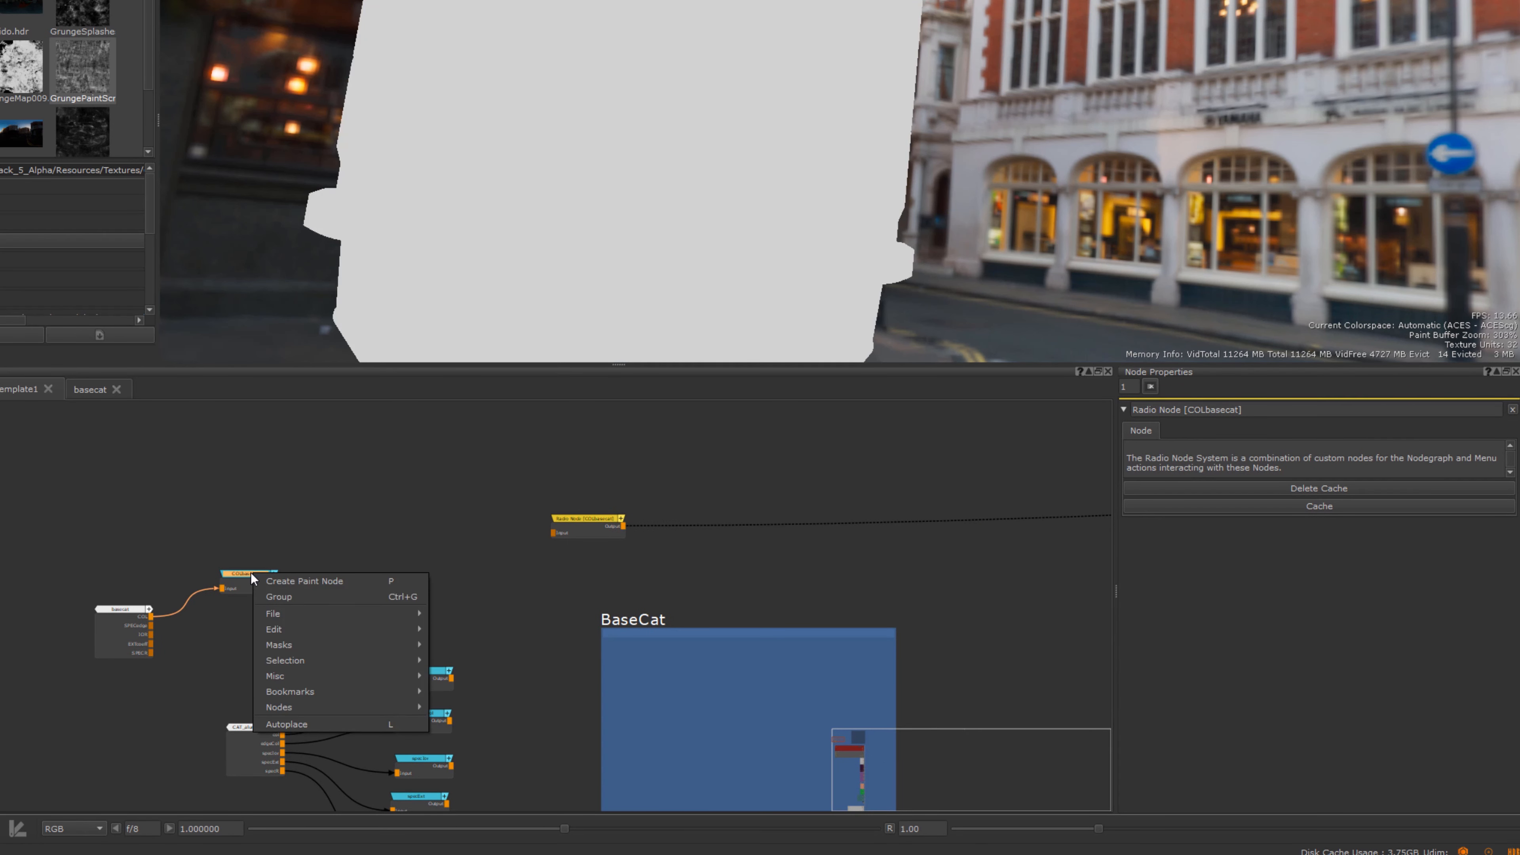
mouse_move(305, 675)
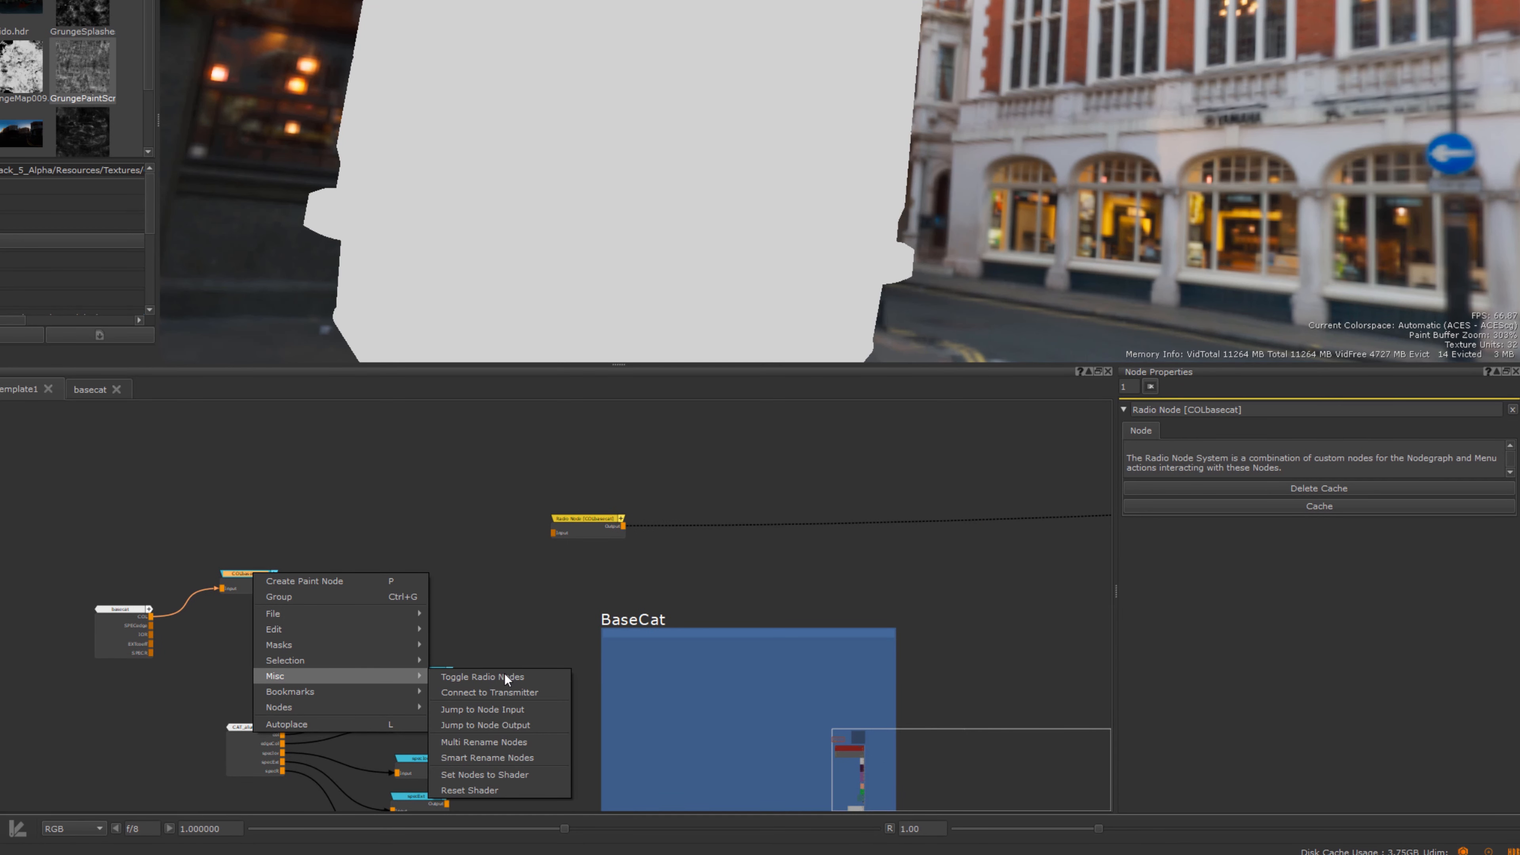
left_click(494, 681)
left_click_drag(579, 518, 616, 600)
left_click(417, 647)
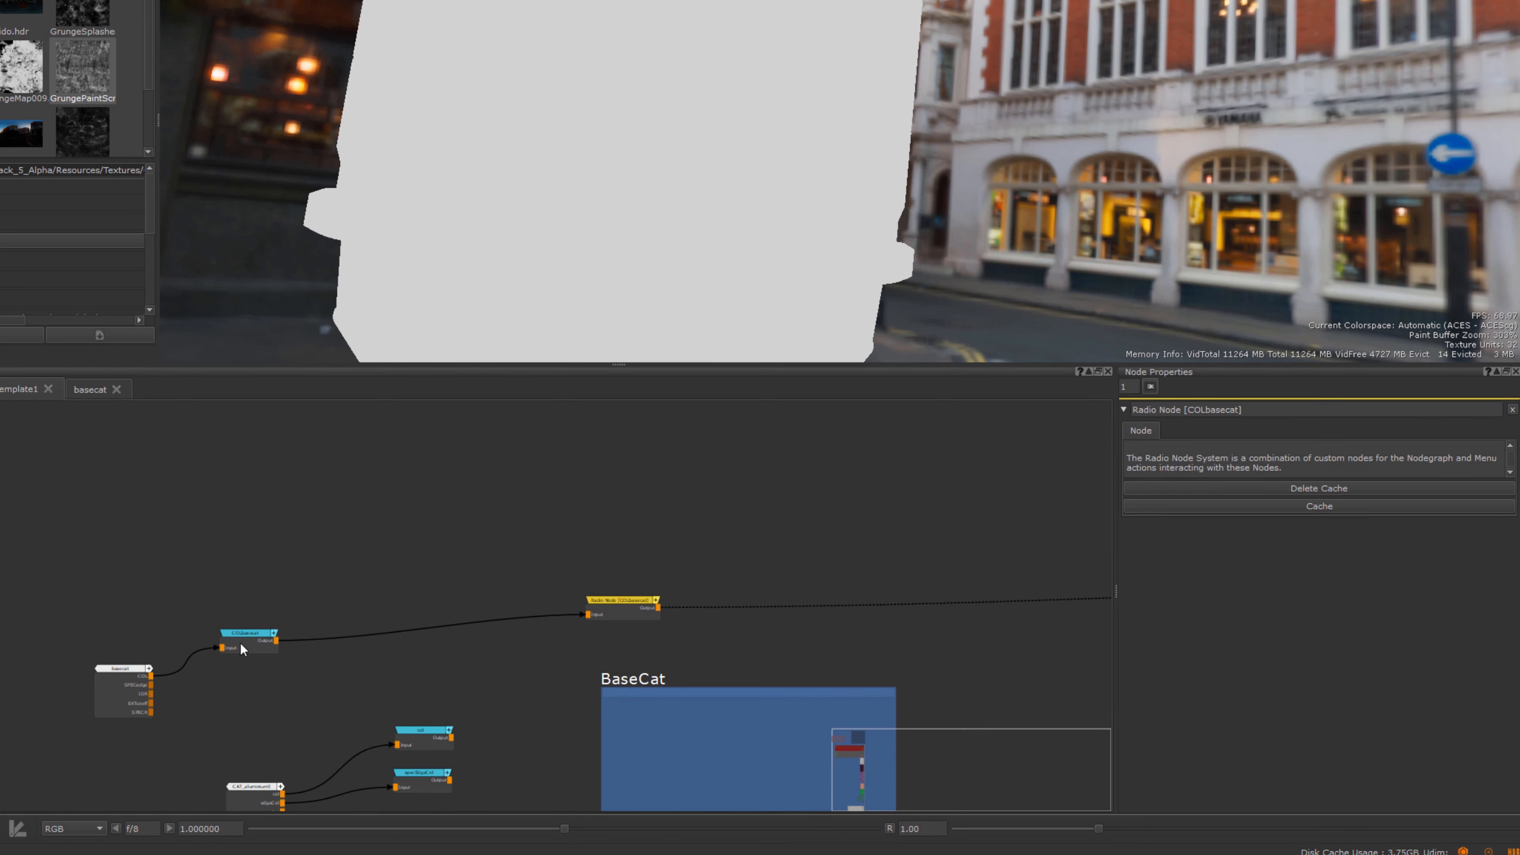
middle_click_drag(404, 633, 475, 474)
left_click_drag(328, 656, 334, 665)
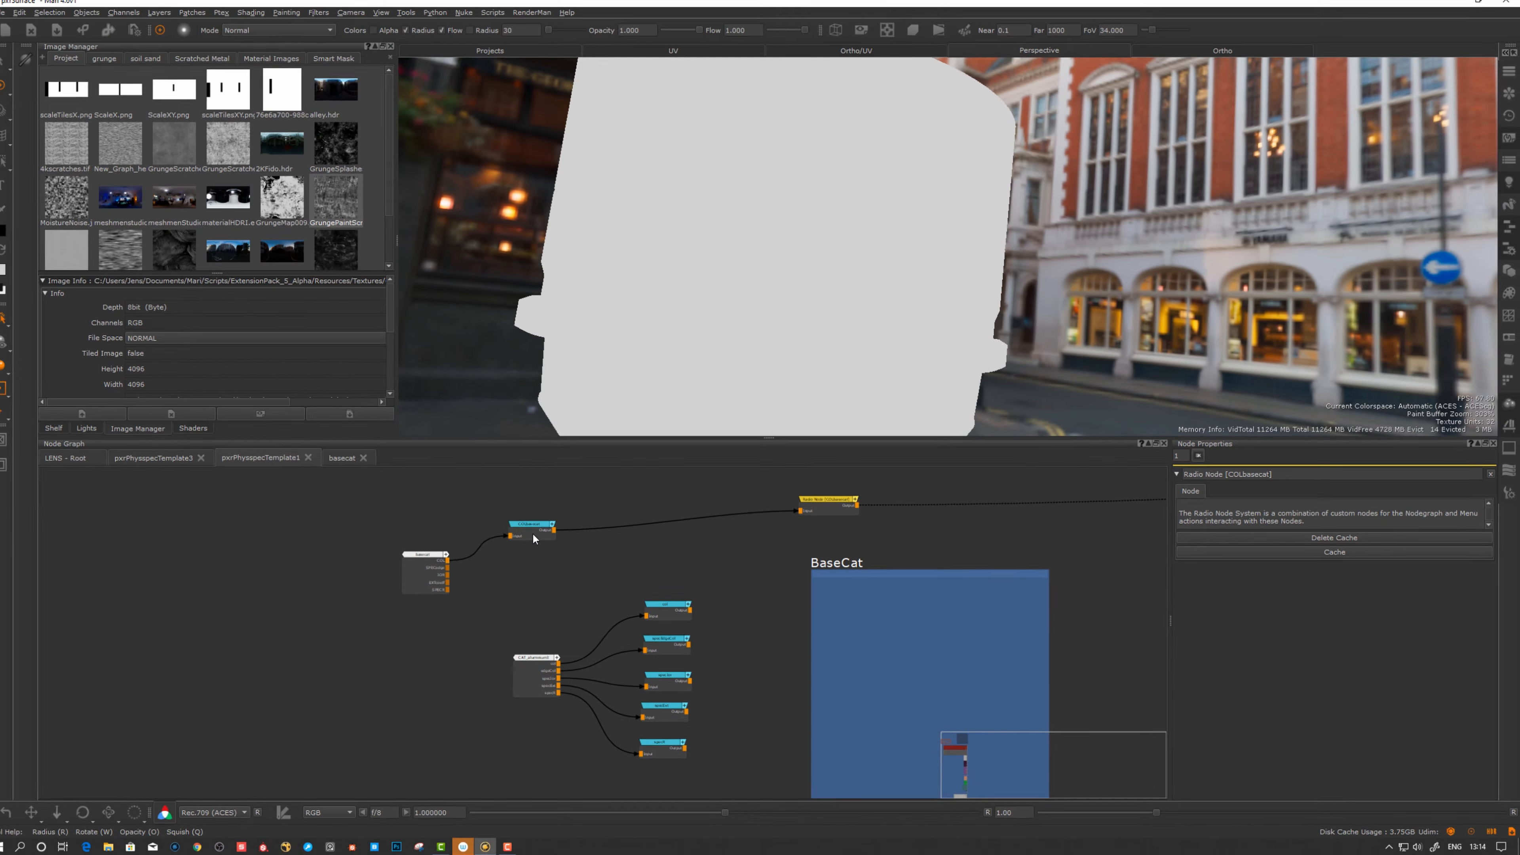
left_click_drag(324, 478, 316, 474)
scroll(311, 585, "down", 3)
scroll(562, 603, "down", 5)
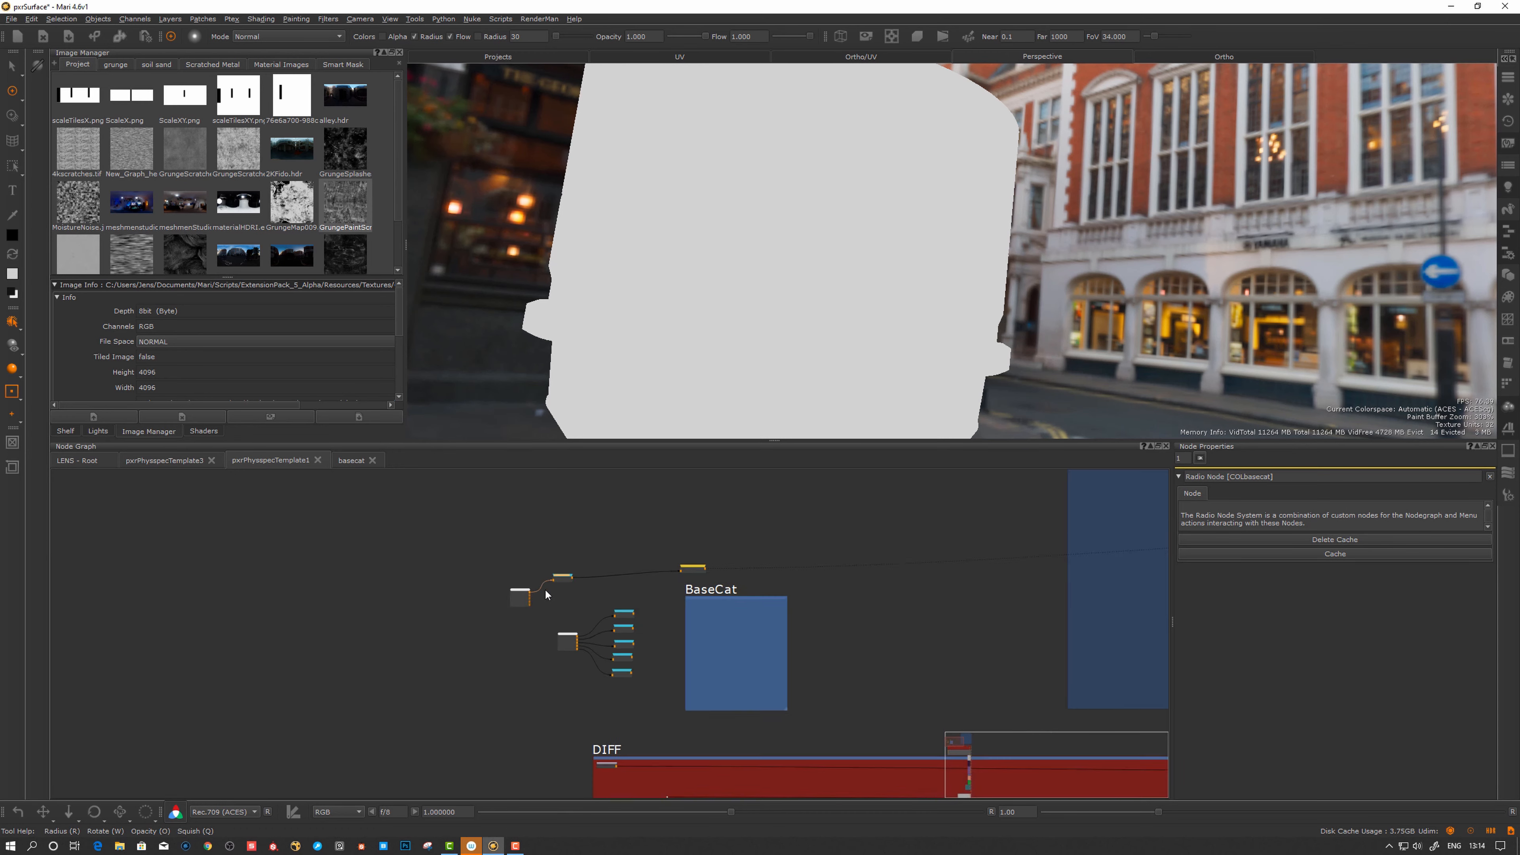
middle_click_drag(576, 686, 572, 594)
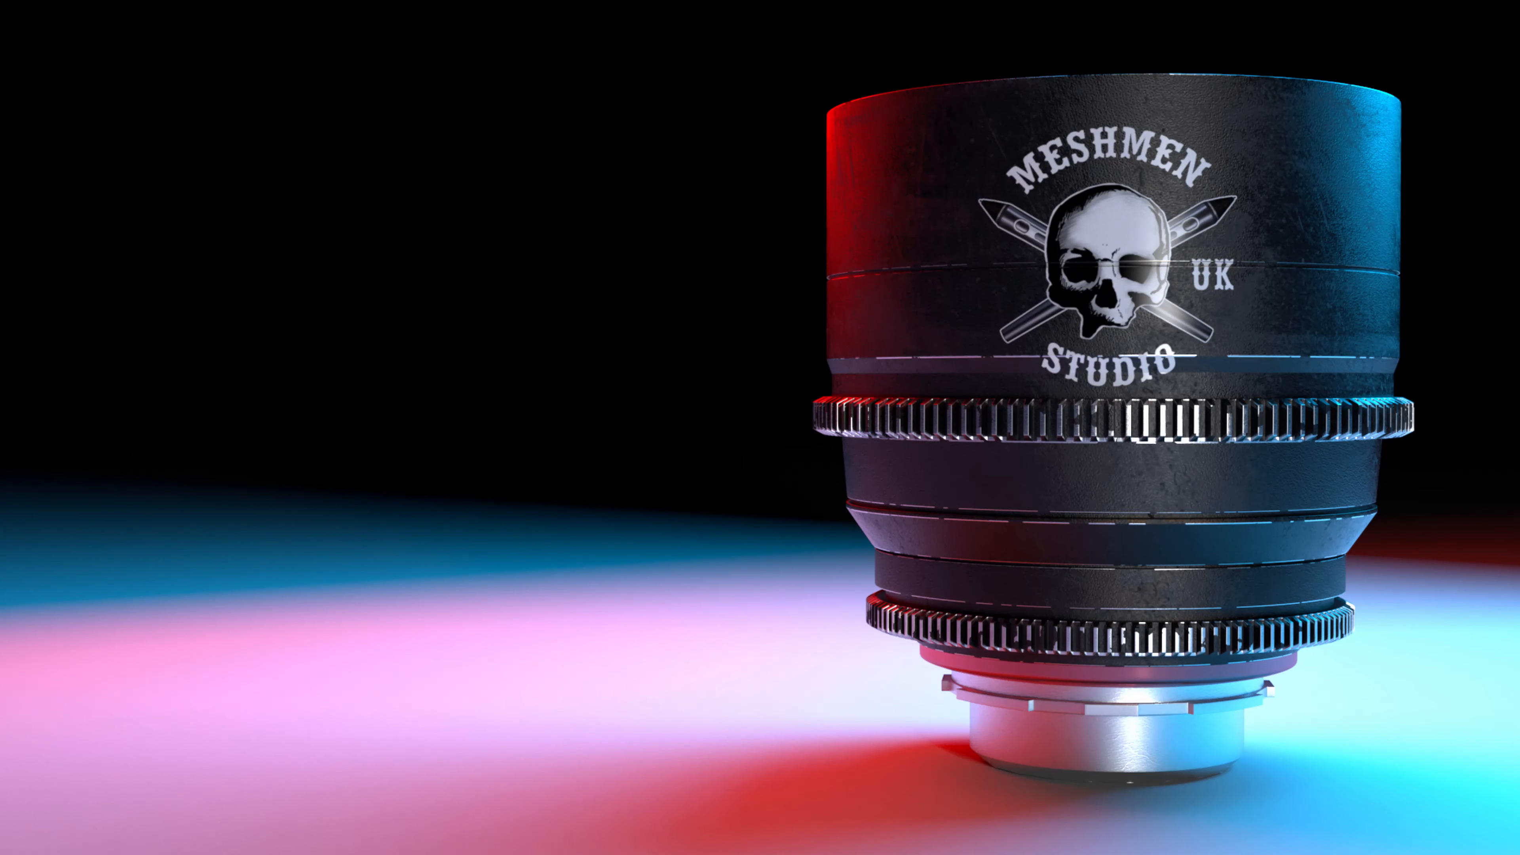